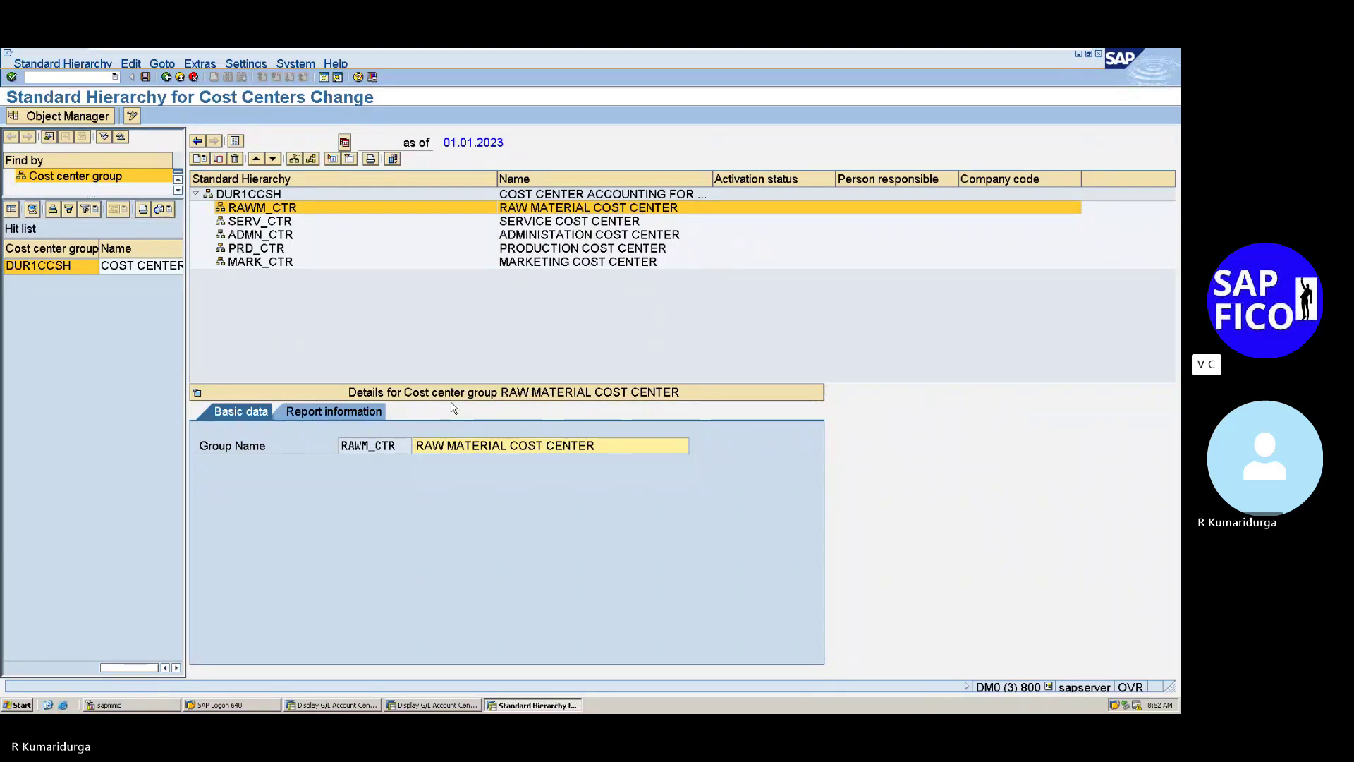
- Save the cost center standard hierarchy DUR1CCSH with its groups
{"action": "key", "text": "ctrl+s"}
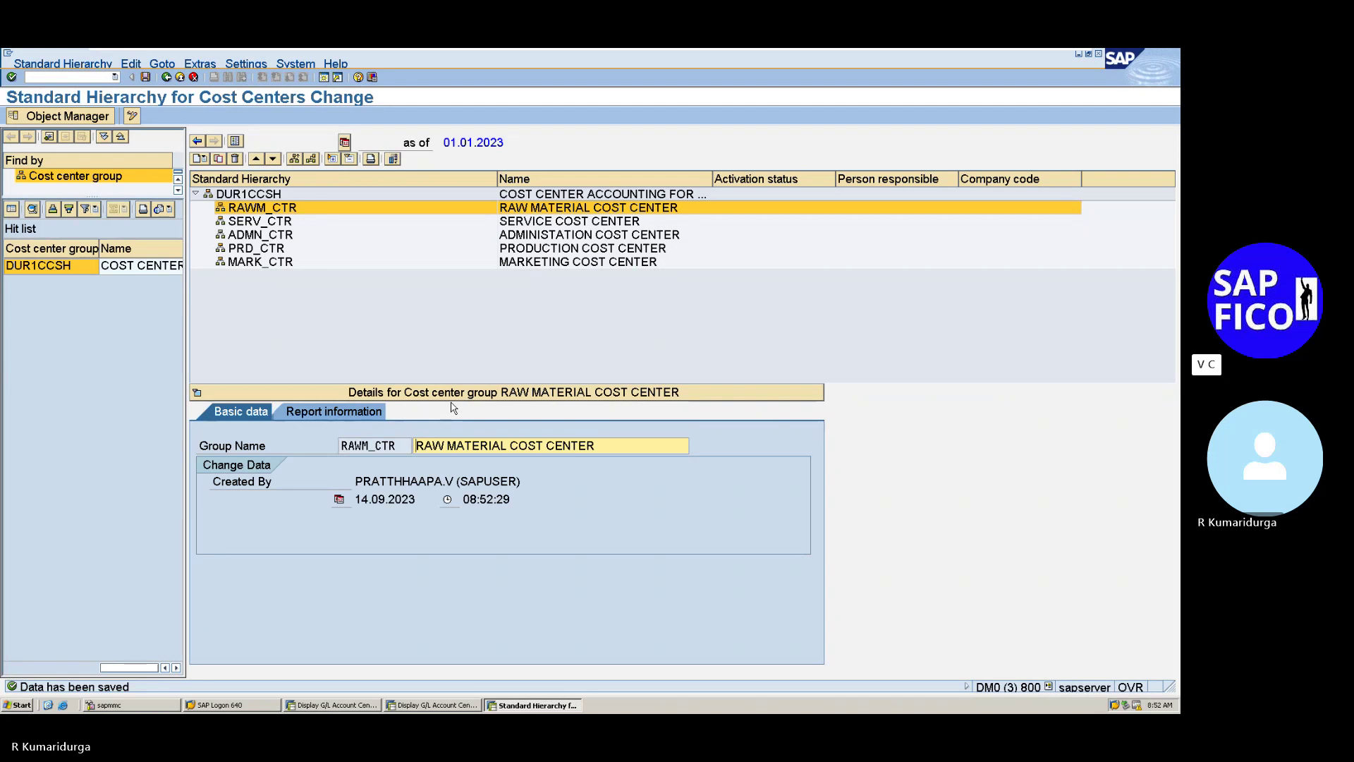
{"action": "left_click", "coordinate": [251, 195]}
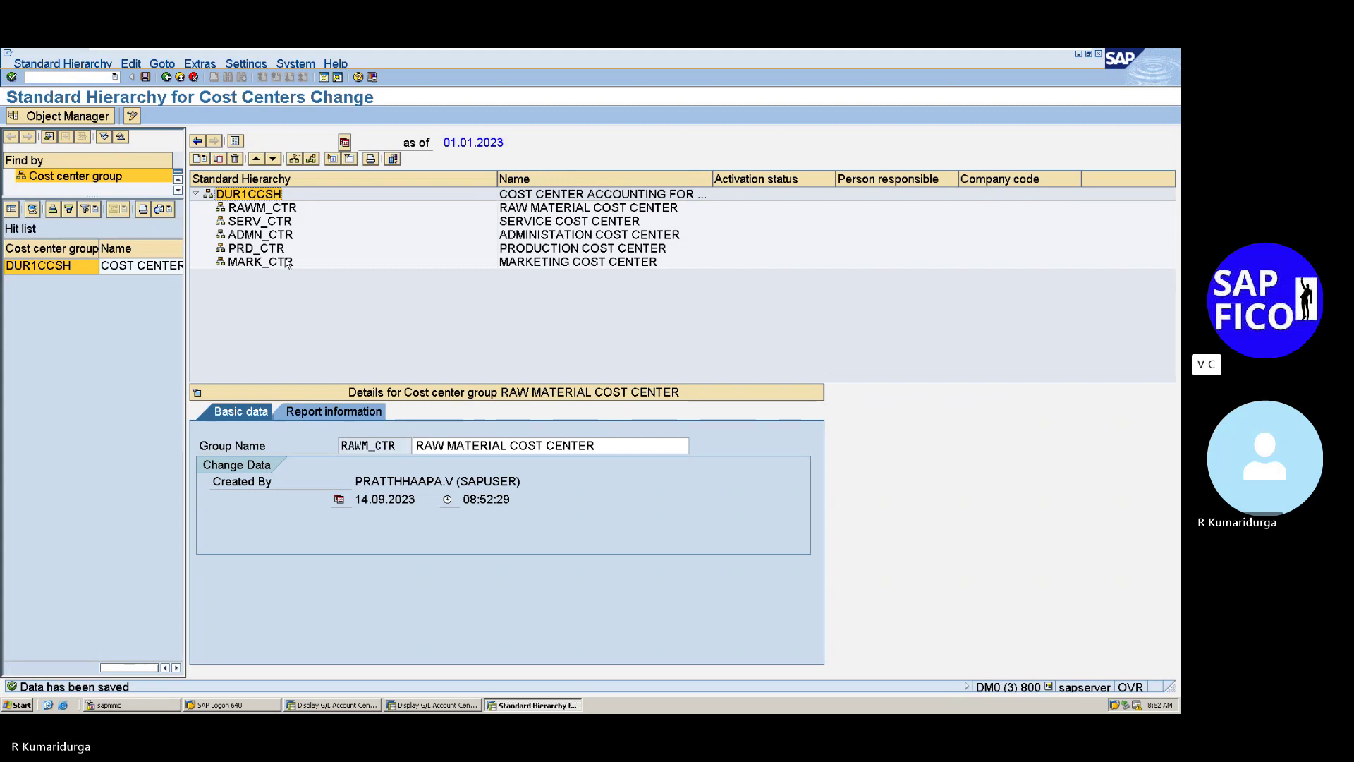
{"action": "left_click", "coordinate": [284, 214]}
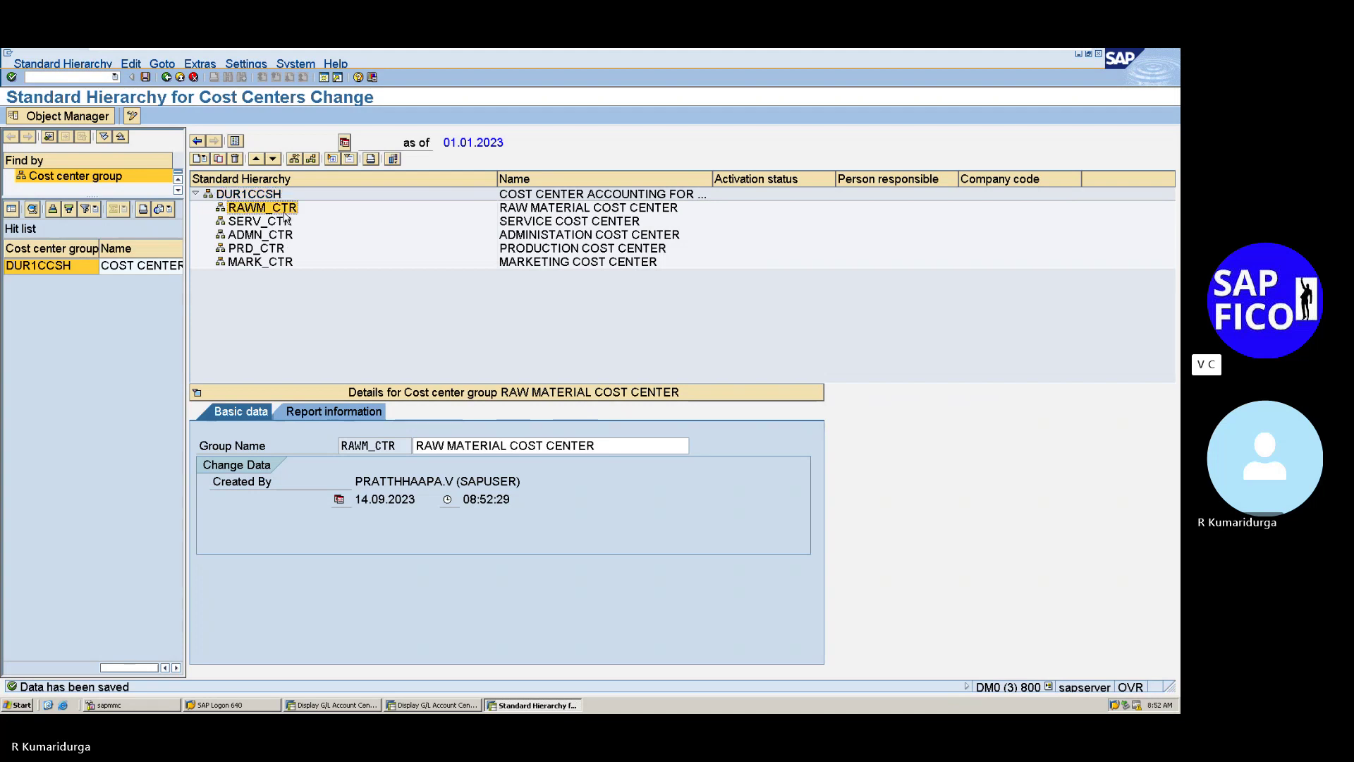
{"action": "left_click", "coordinate": [273, 224]}
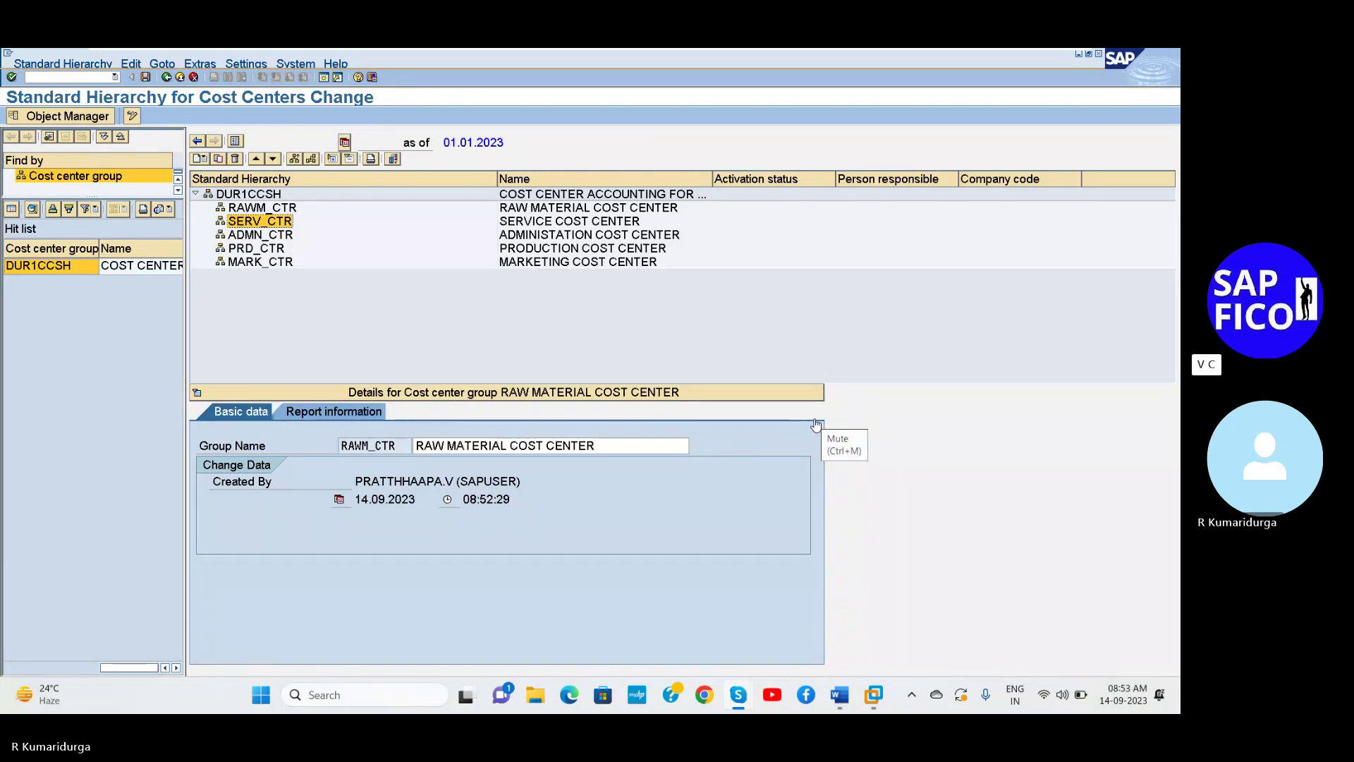
{"action": "left_click", "coordinate": [816, 423]}
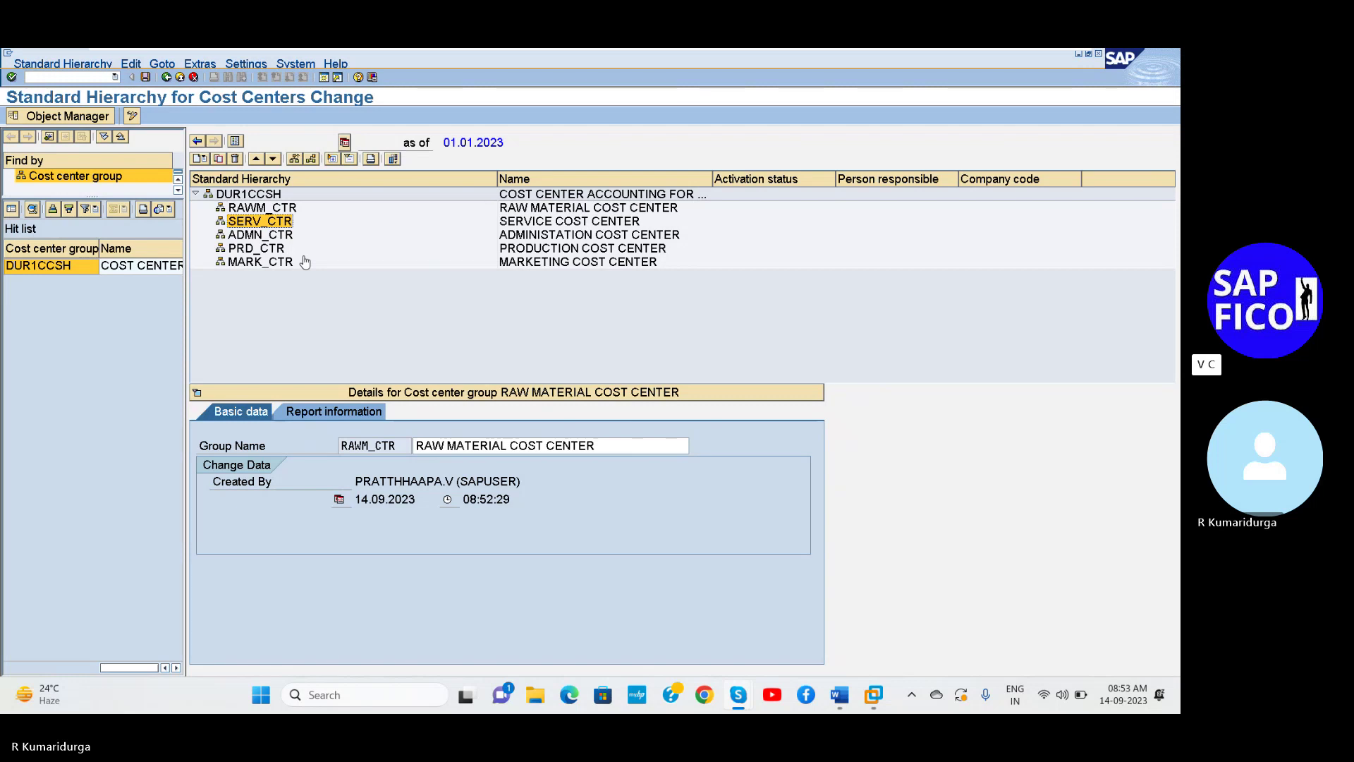
{"action": "left_click", "coordinate": [262, 208]}
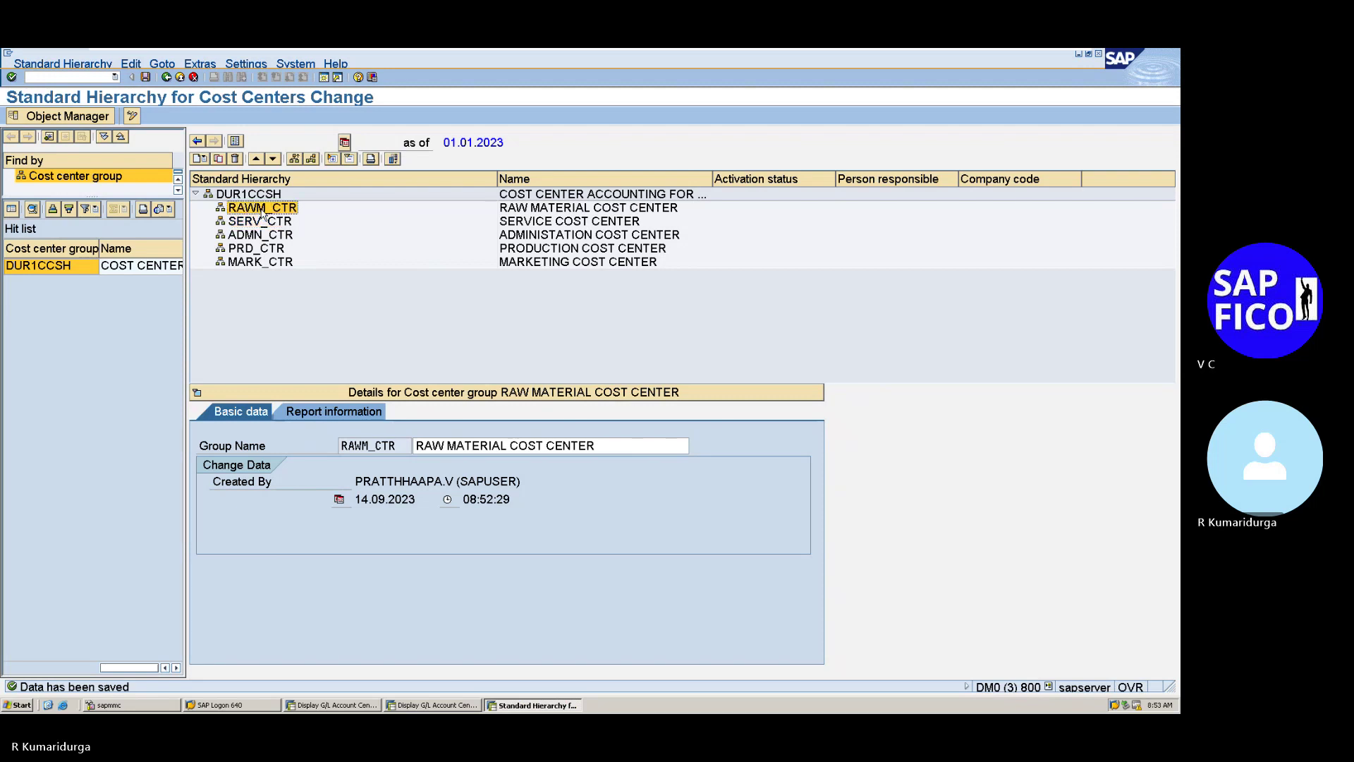
{"action": "left_click", "coordinate": [262, 222]}
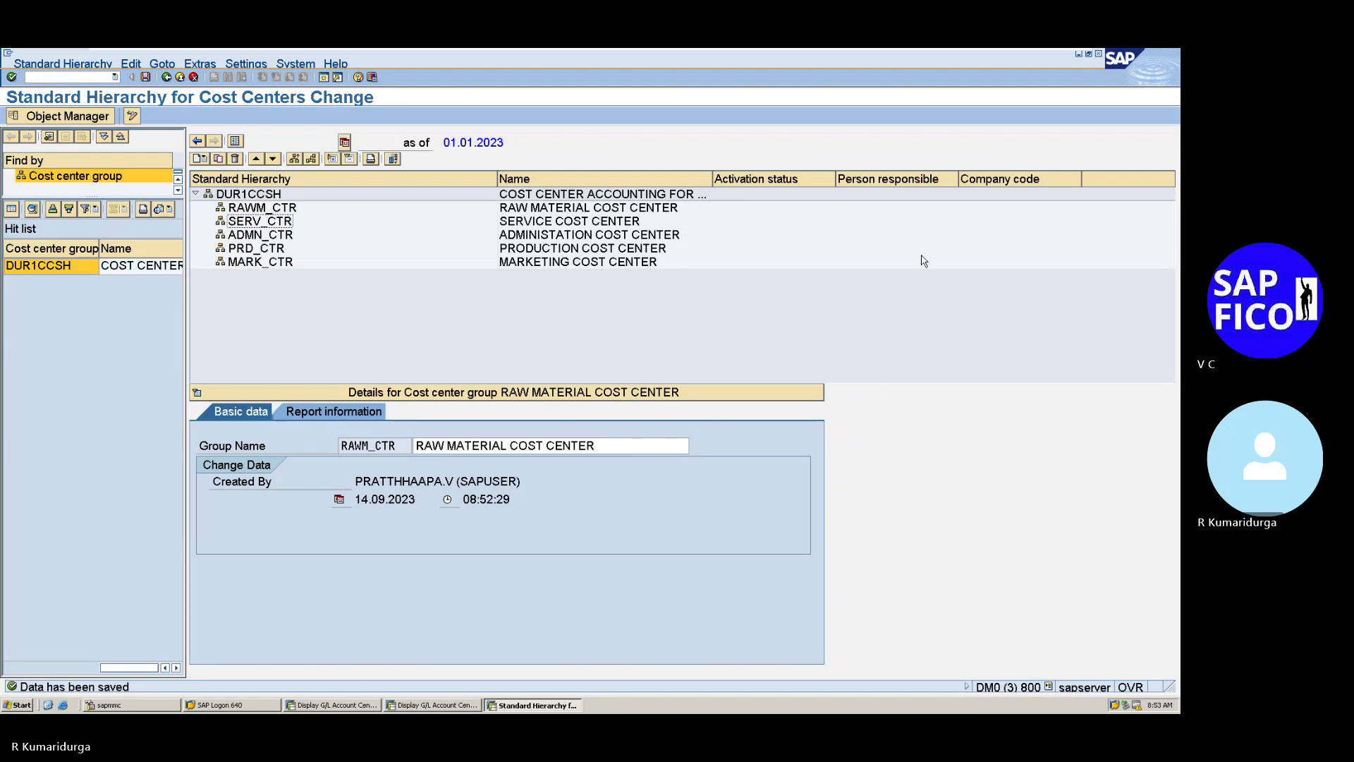
- Create a new cost center under the marketing group MARK_CTR in the standard hierarchy
{"action": "left_click", "coordinate": [288, 265]}
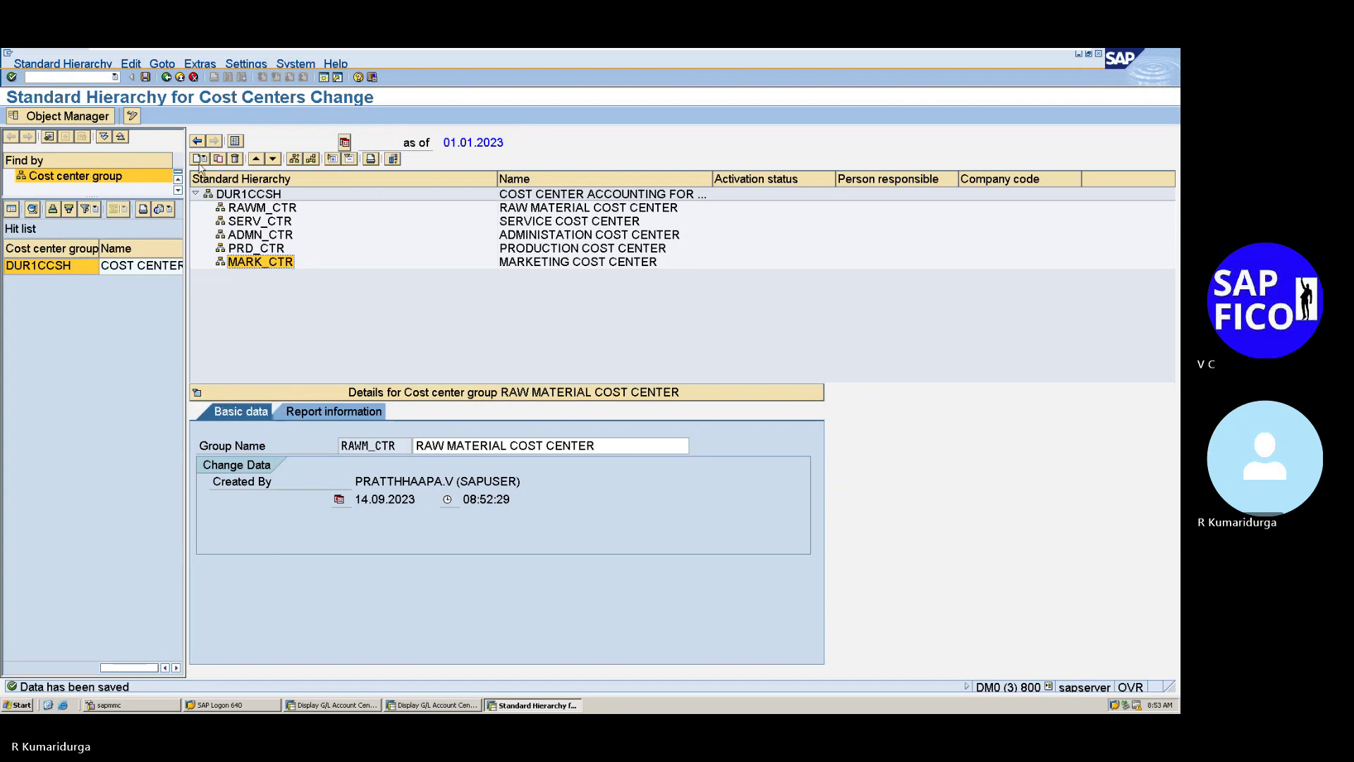
{"action": "left_click", "coordinate": [198, 159]}
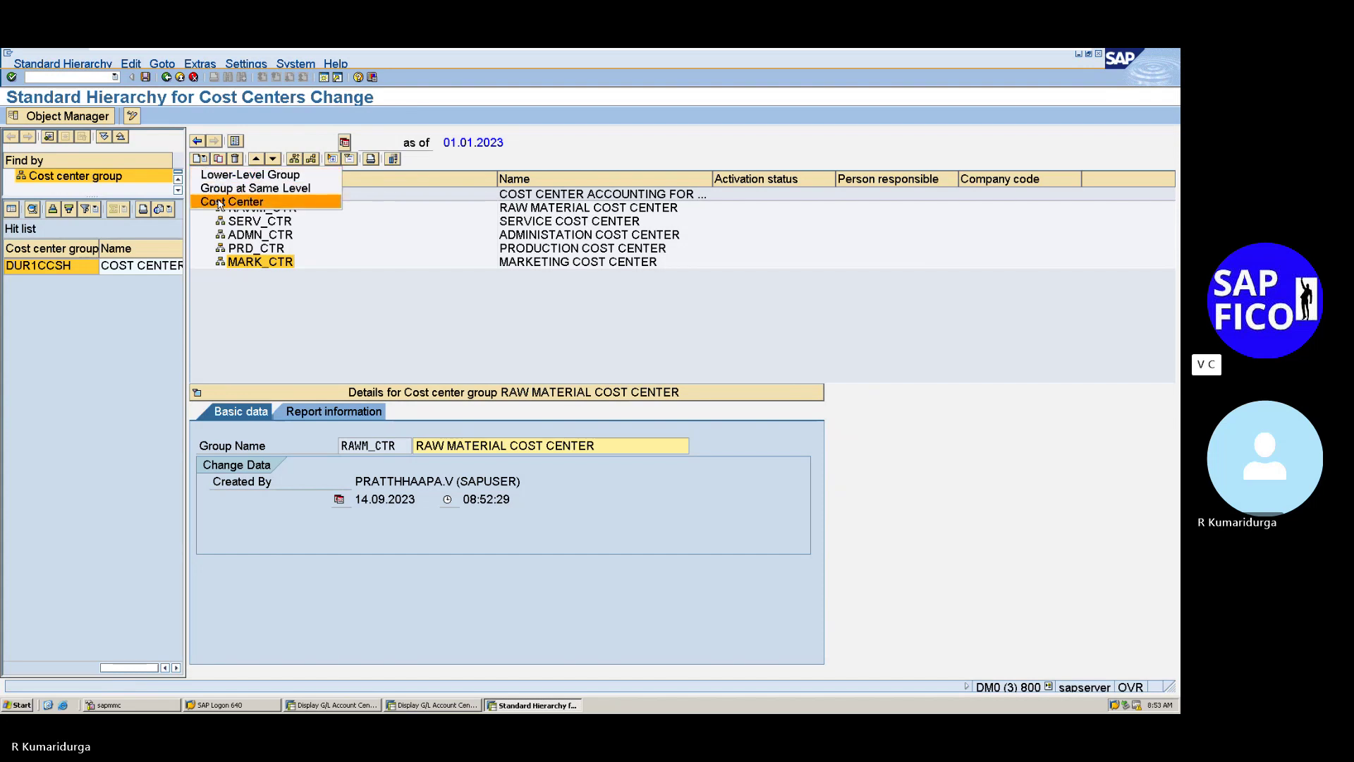
{"action": "left_click", "coordinate": [244, 203]}
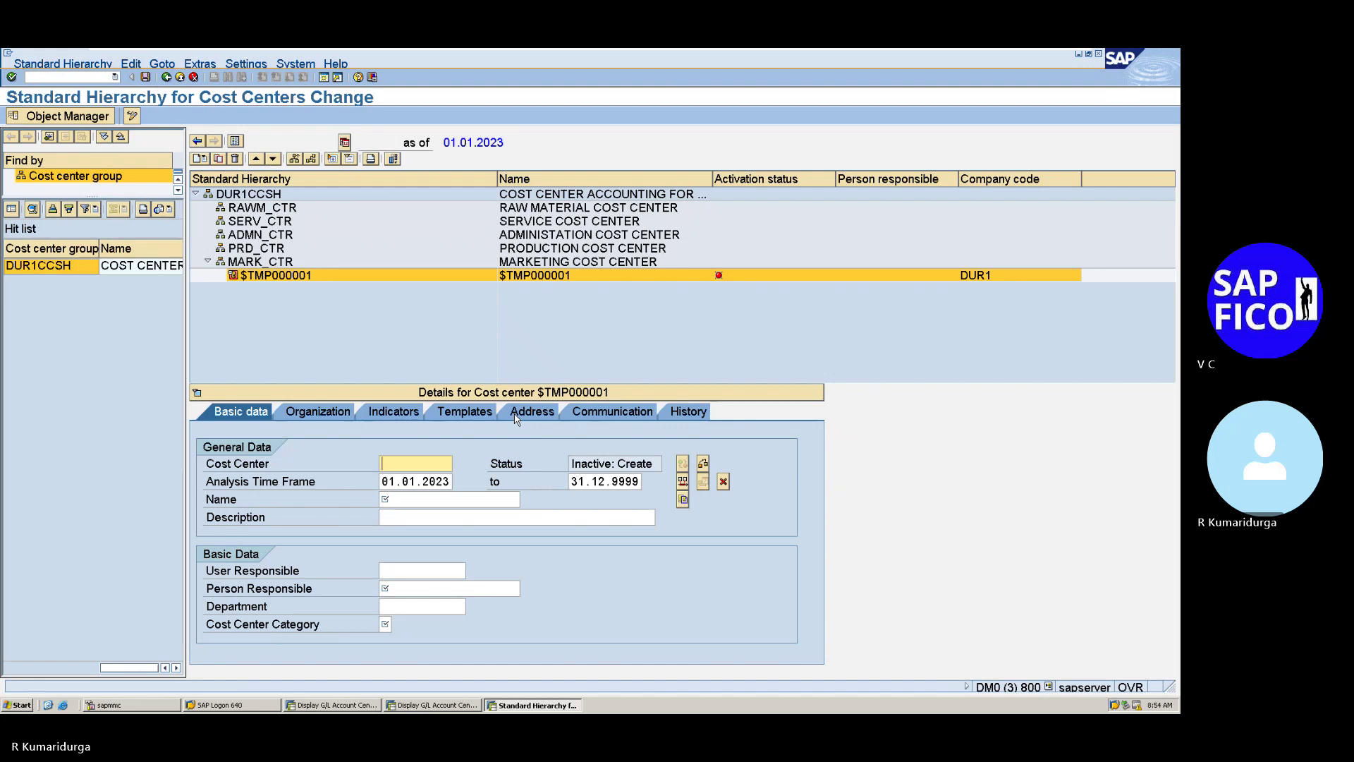
{"action": "type", "text": "HYD PRD SA"}
{"action": "key", "text": "BackSpace"}
{"action": "key", "text": "BackSpace"}
{"action": "key", "text": "BackSpace"}
{"action": "key", "text": "BackSpace"}
{"action": "key", "text": "BackSpace"}
{"action": "key", "text": "BackSpace"}
{"action": "key", "text": "BackSpace"}
{"action": "type", "text": "PRDSALE"}
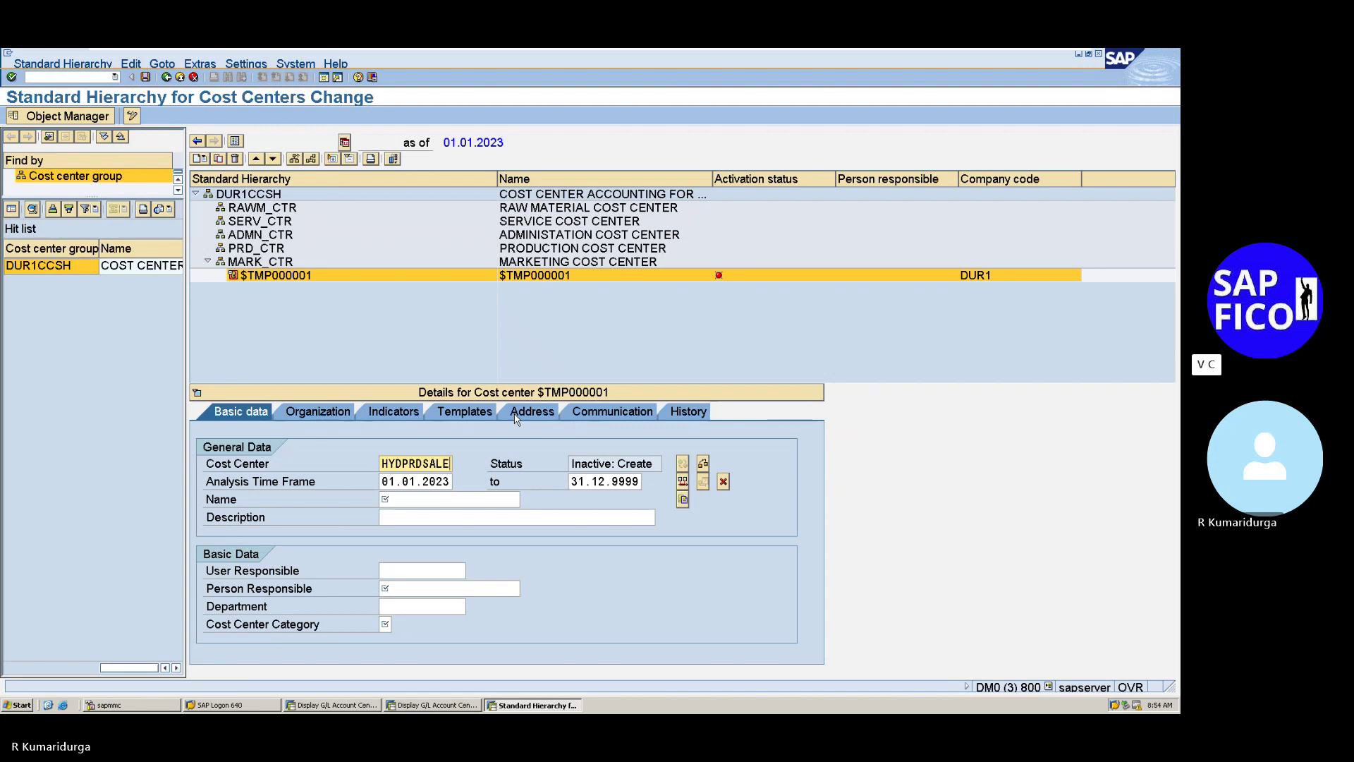
{"action": "key", "text": "BackSpace"}
{"action": "key", "text": "BackSpace"}
{"action": "key", "text": "BackSpace"}
{"action": "key", "text": "BackSpace"}
{"action": "key", "text": "BackSpace"}
{"action": "key", "text": "BackSpace"}
{"action": "key", "text": "BackSpace"}
{"action": "key", "text": "BackSpace"}
{"action": "key", "text": "BackSpace"}
{"action": "key", "text": "BackSpace"}
{"action": "type", "text": "01"}
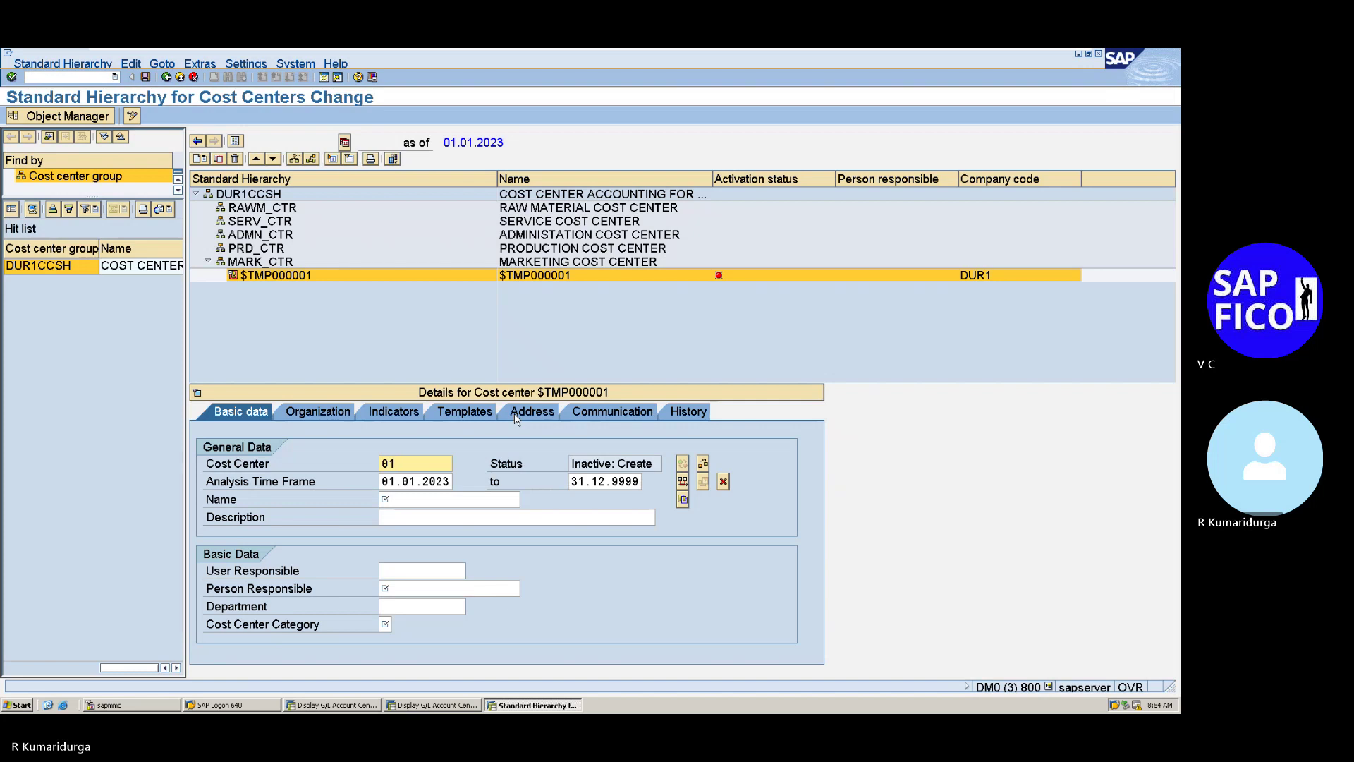
{"action": "key", "text": "BackSpace"}
{"action": "key", "text": "BackSpace"}
- Identify the new cost center as 3301005, with HYD PRODUCT SALES as both its name and description
{"action": "type", "text": "3301005"}
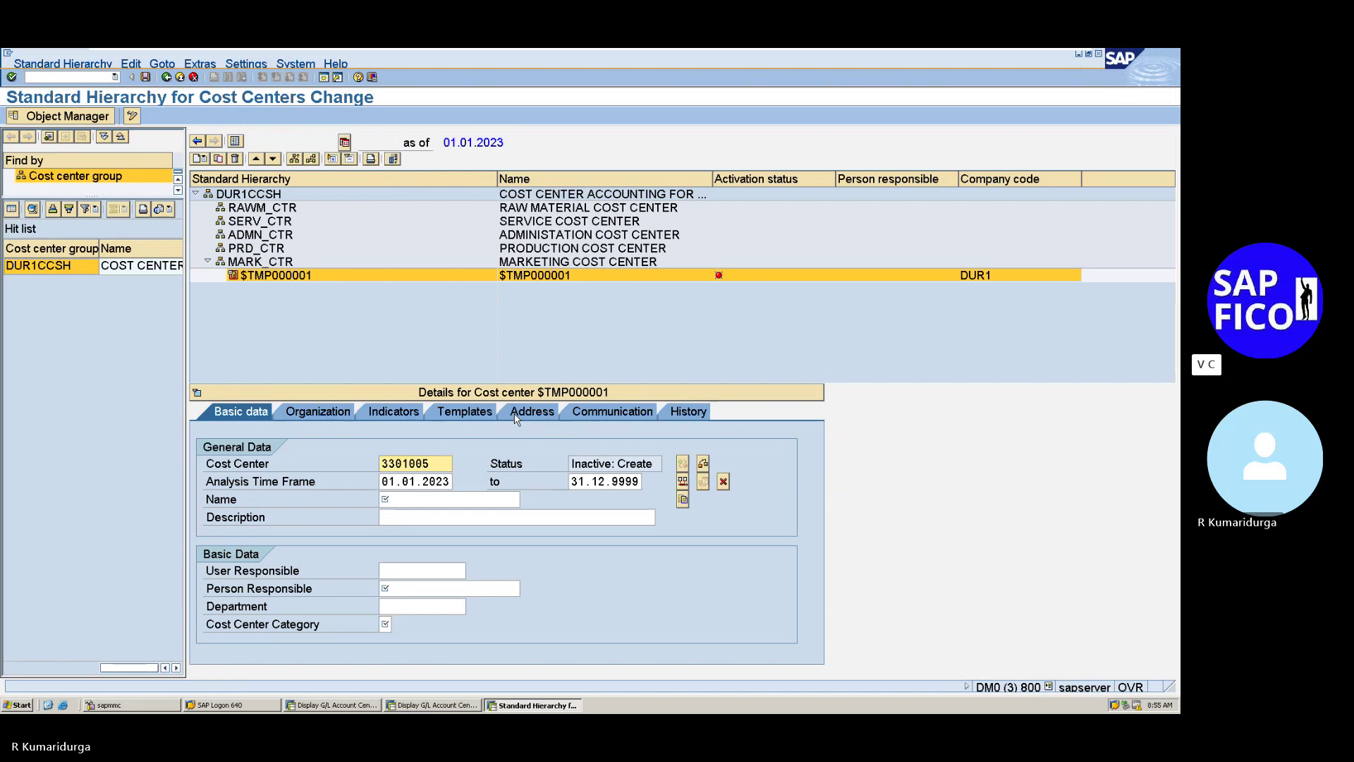
{"action": "left_click", "coordinate": [501, 498]}
{"action": "type", "text": "HY"}
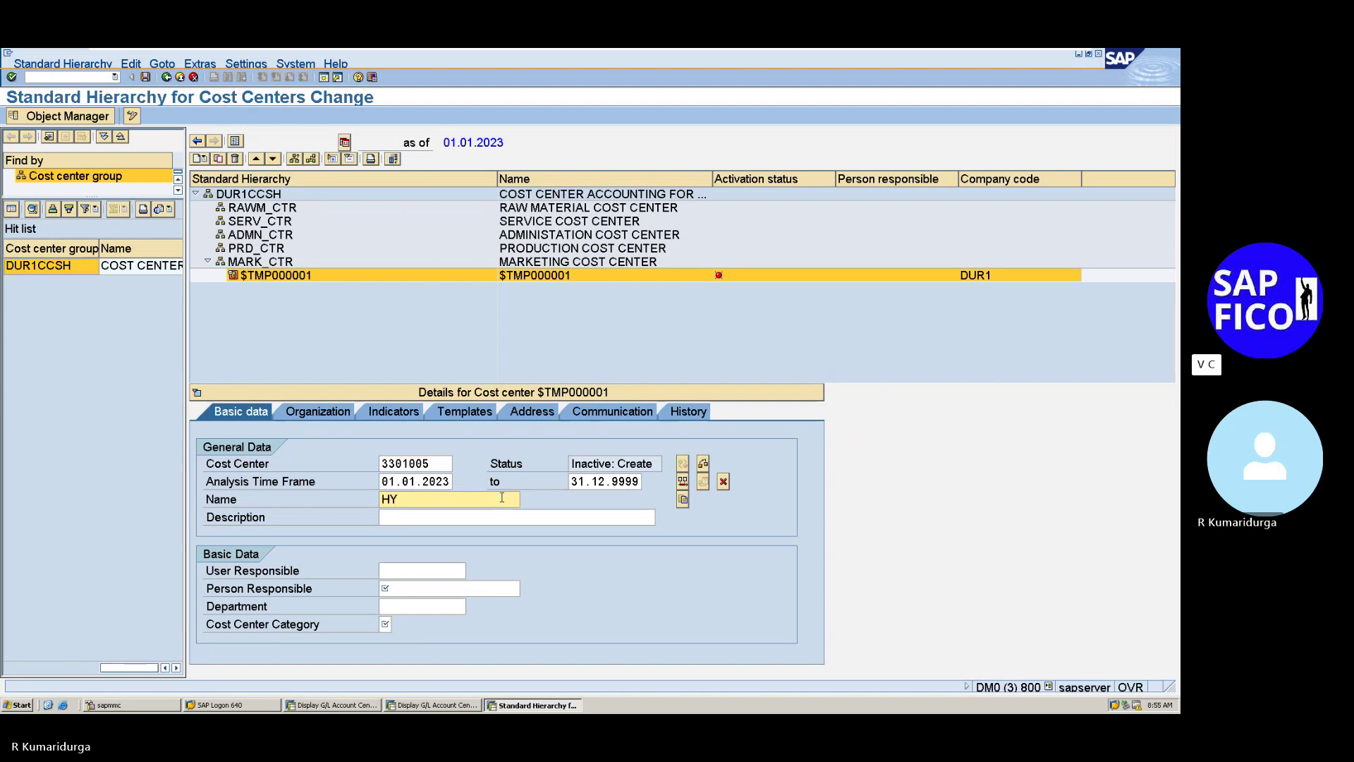
{"action": "type", "text": "D PRODUCT SALES"}
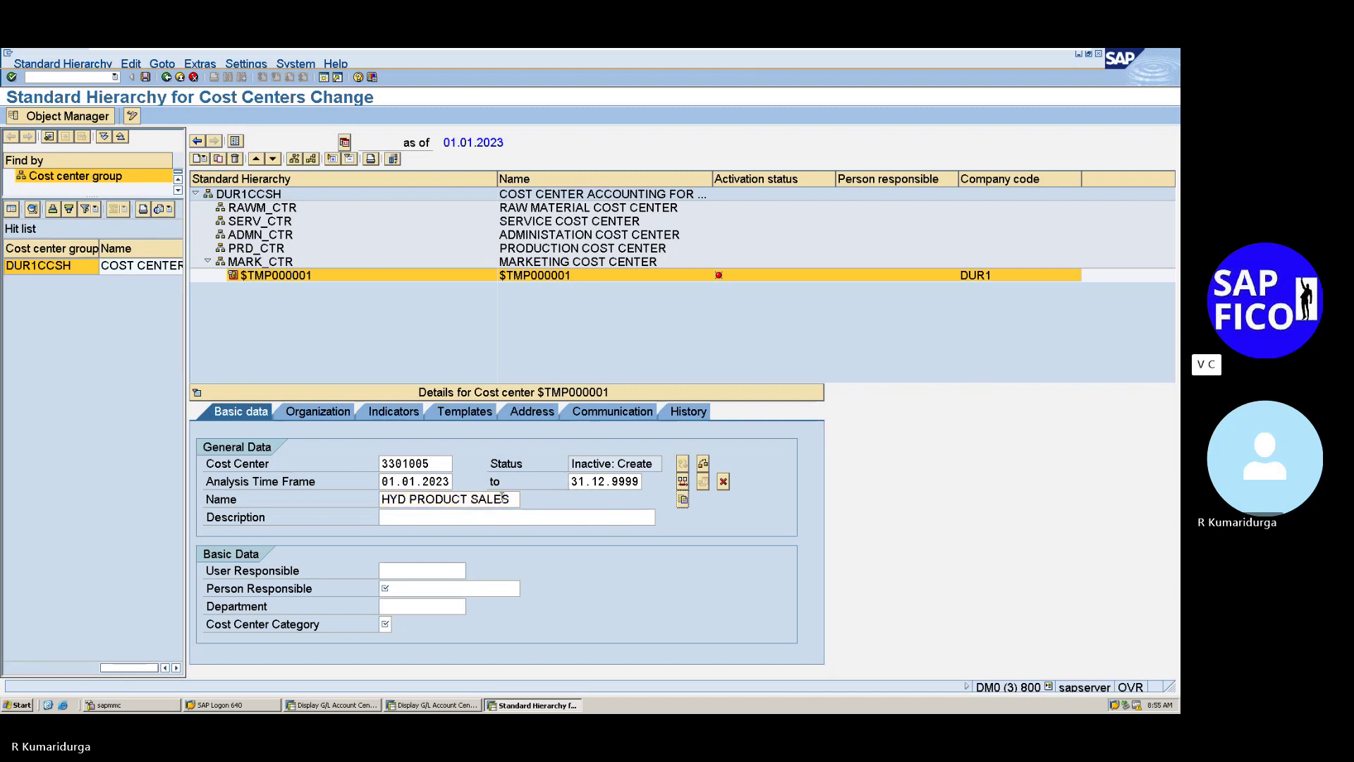
{"action": "key", "text": "Tab"}
{"action": "type", "text": "H"}
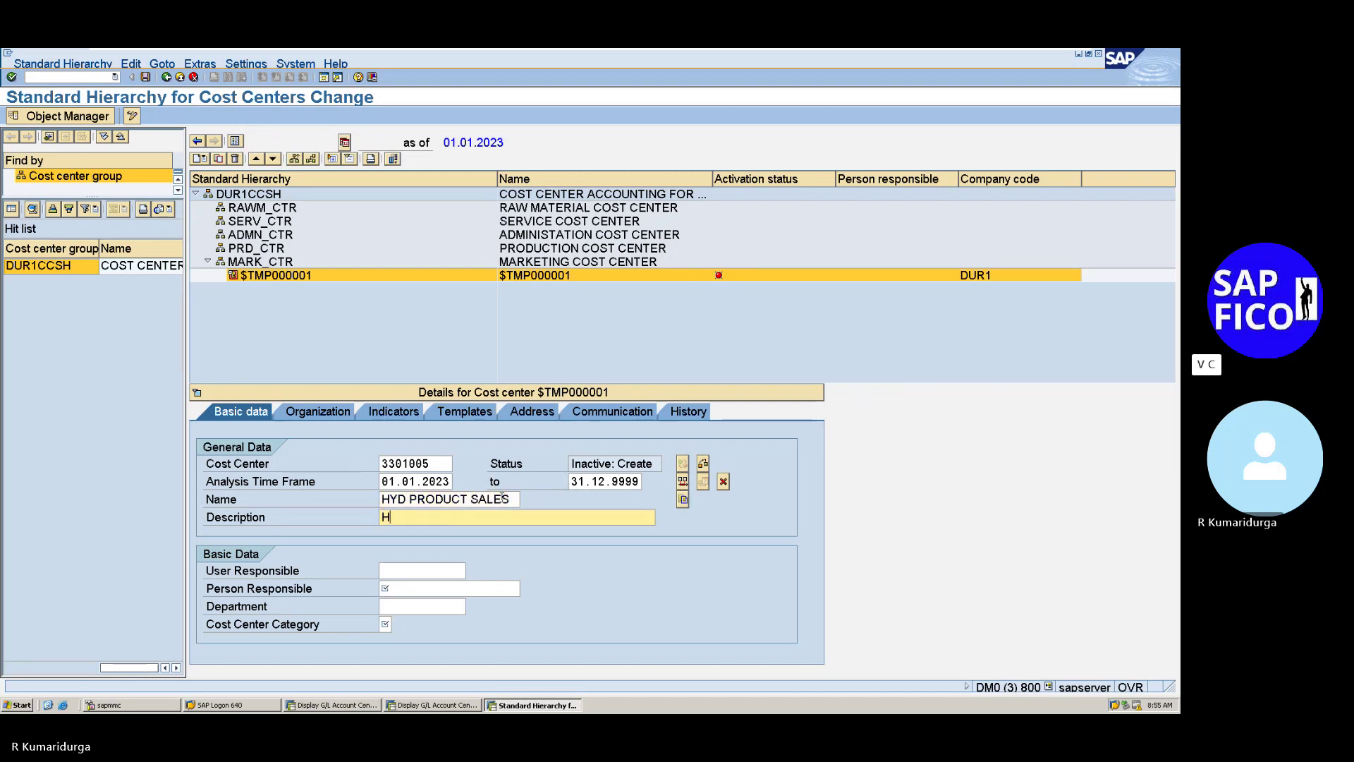
{"action": "type", "text": "YD PRODUC T SALES"}
- Enter the name of the person responsible for cost center 3301005
{"action": "key", "text": "Tab"}
{"action": "key", "text": "Tab"}
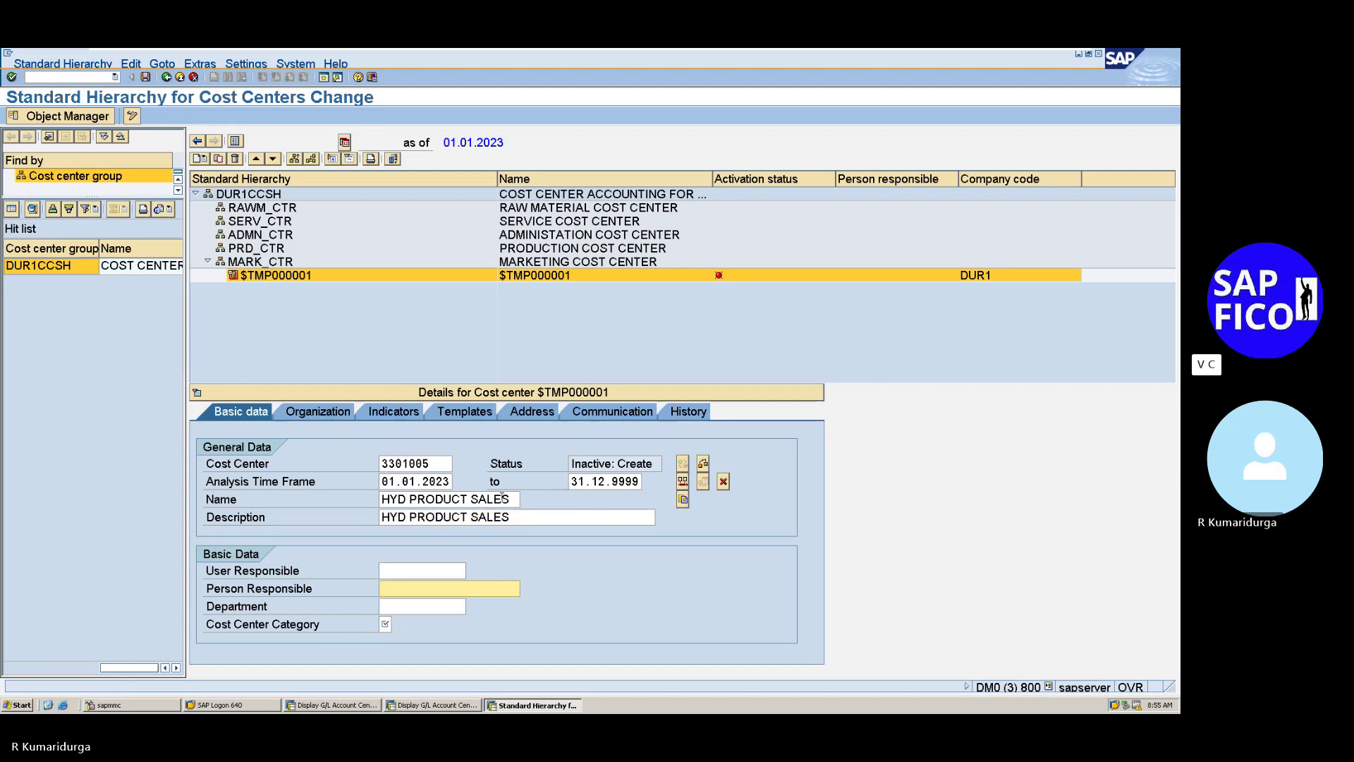
{"action": "type", "text": "D"}
{"action": "key", "text": "BackSpace"}
{"action": "type", "text": "SA"}
{"action": "key", "text": "BackSpace"}
{"action": "key", "text": "BackSpace"}
{"action": "type", "text": "DURGA"}
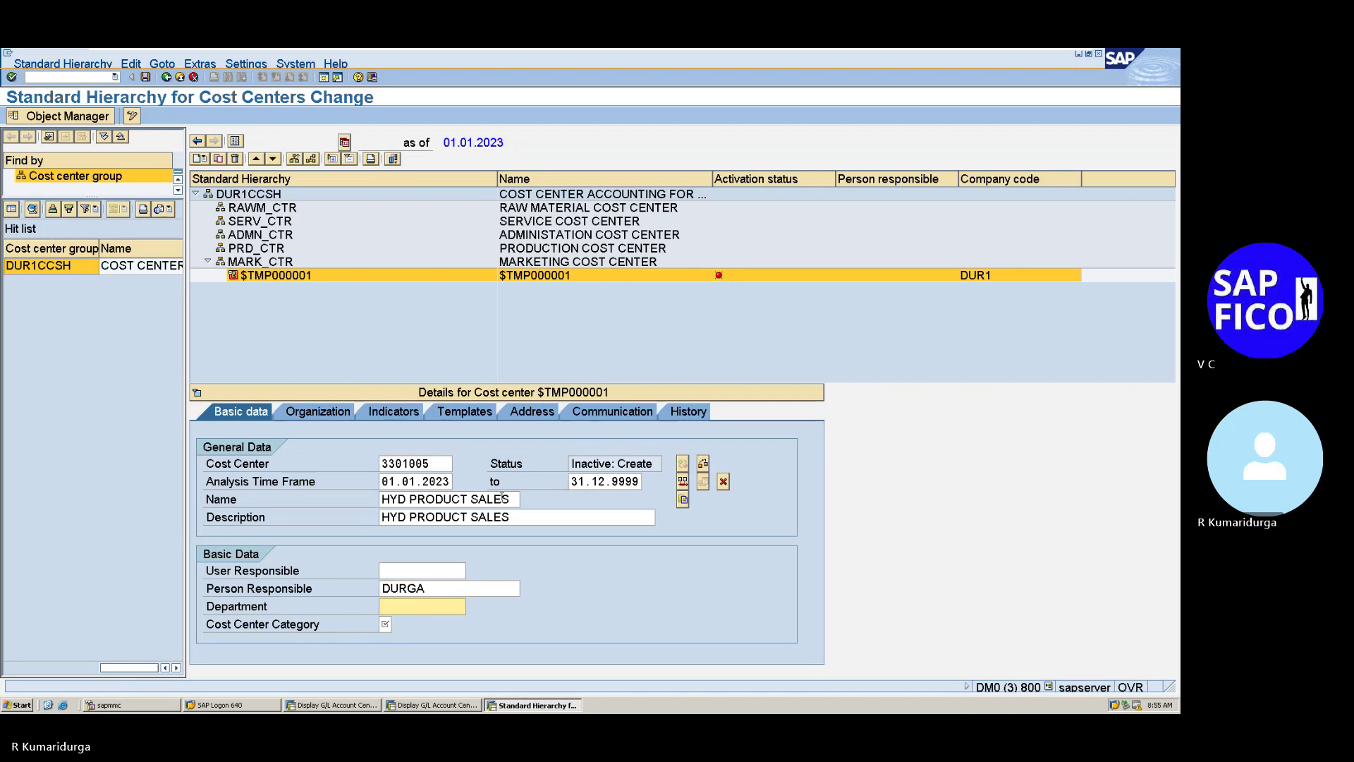
{"action": "key", "text": "Tab"}
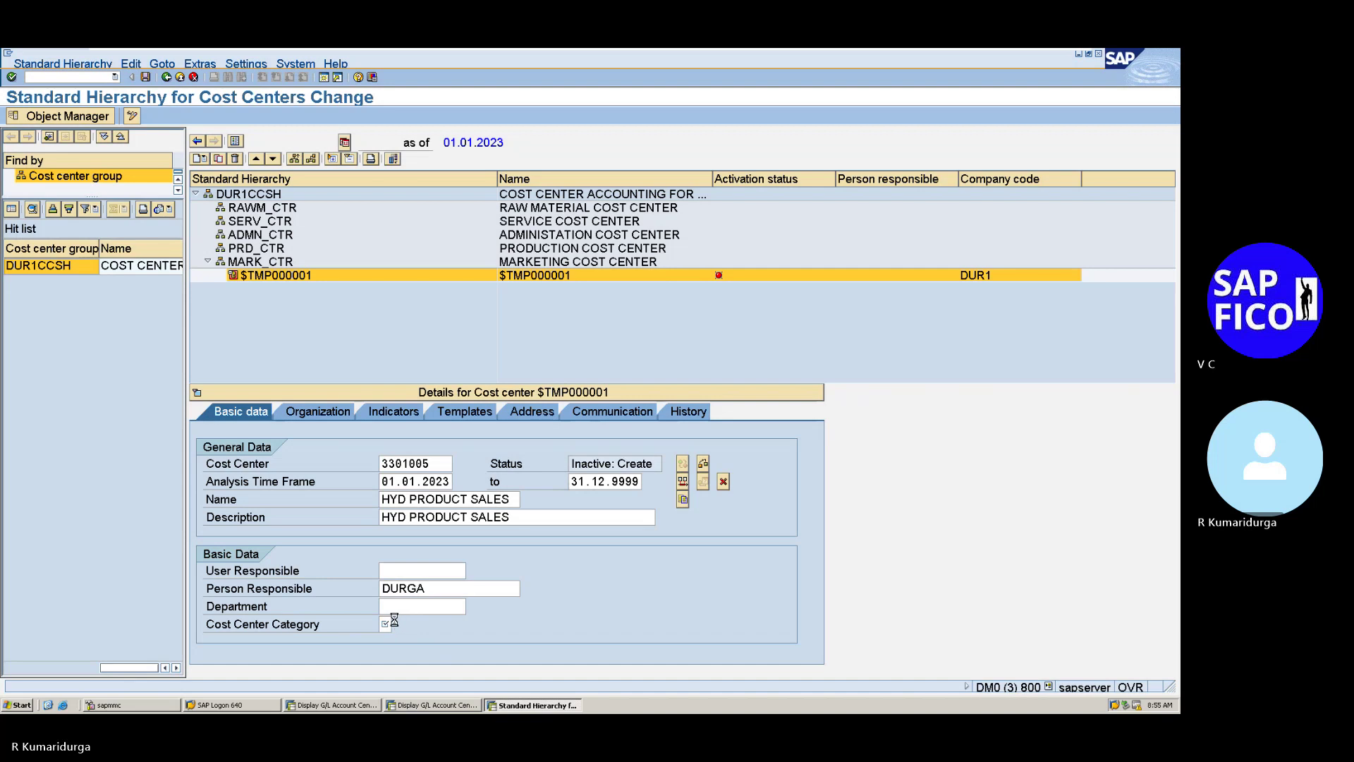
- Assign cost center category 3 (Sales) to cost center 3301005 and save it
{"action": "left_click", "coordinate": [396, 624]}
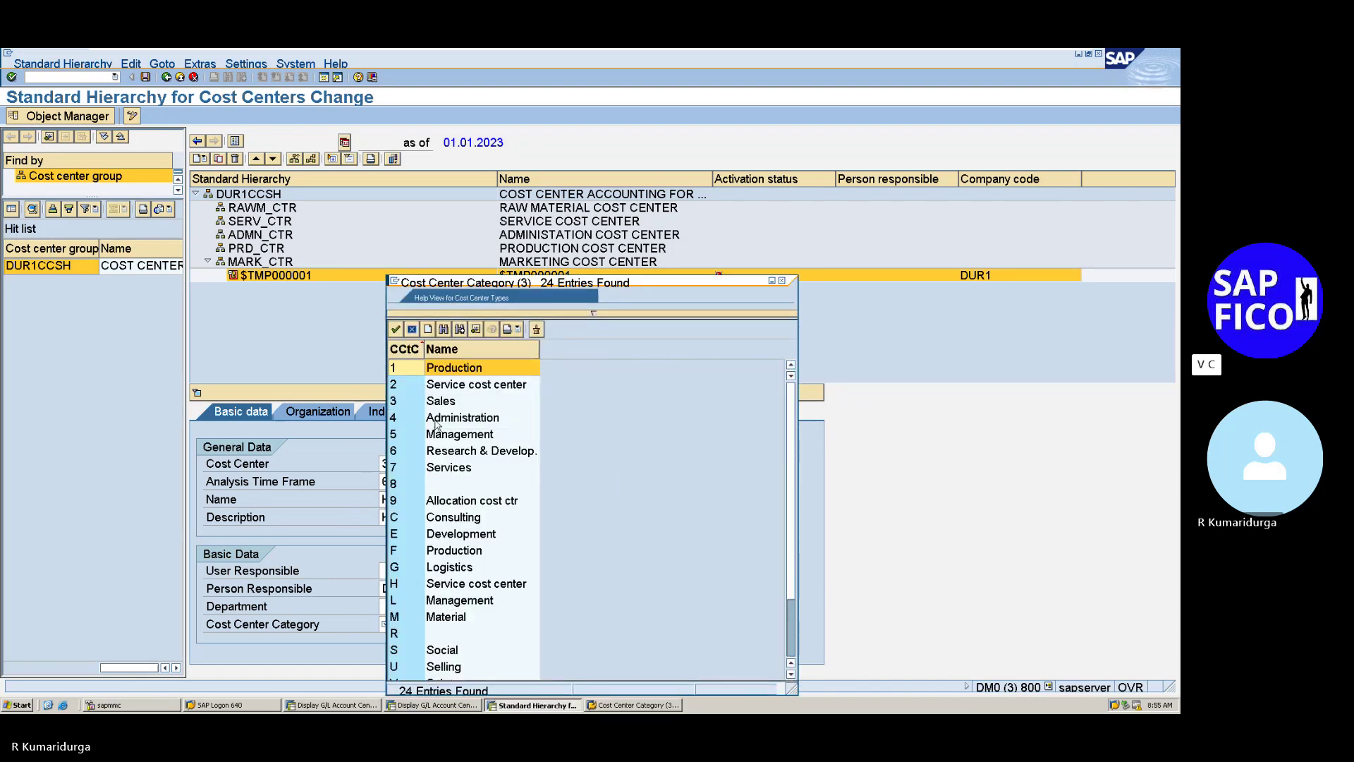
{"action": "double_click", "coordinate": [442, 403]}
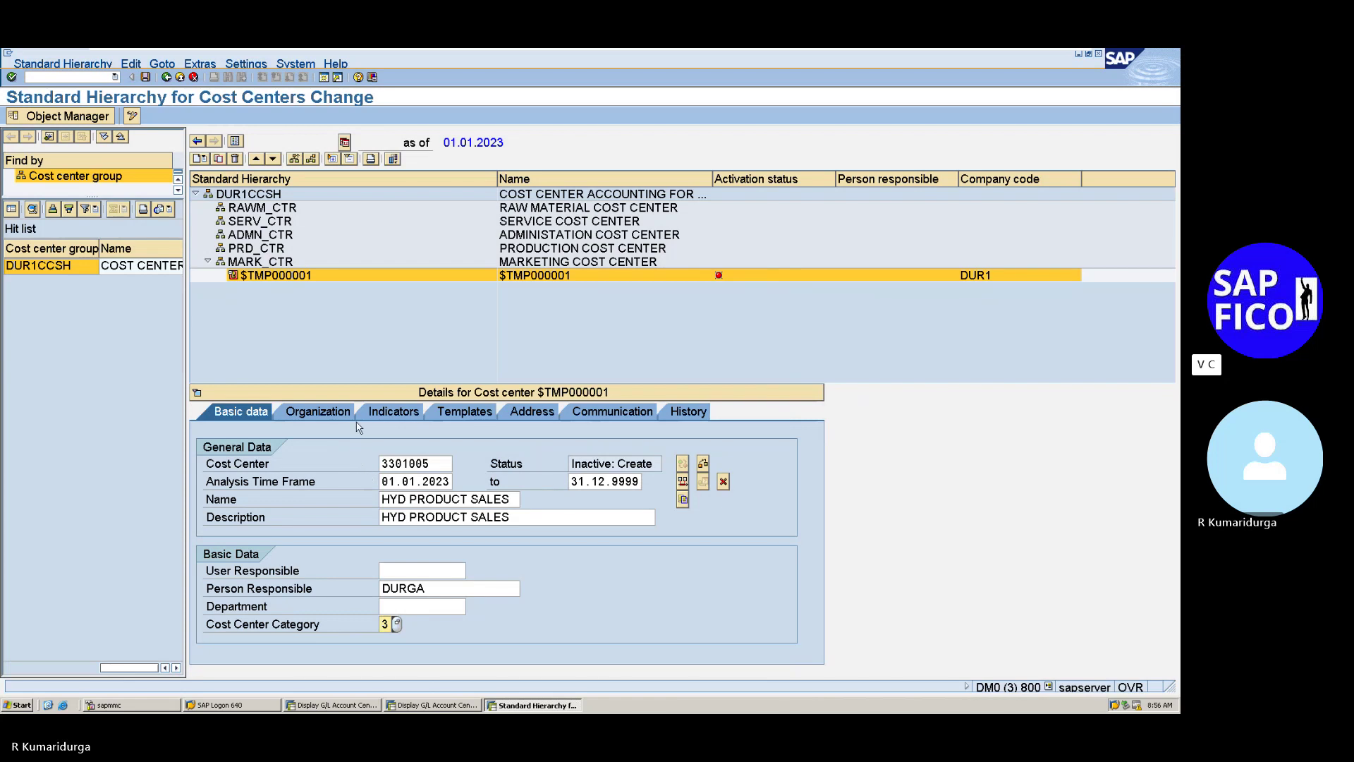
{"action": "key", "text": "Return"}
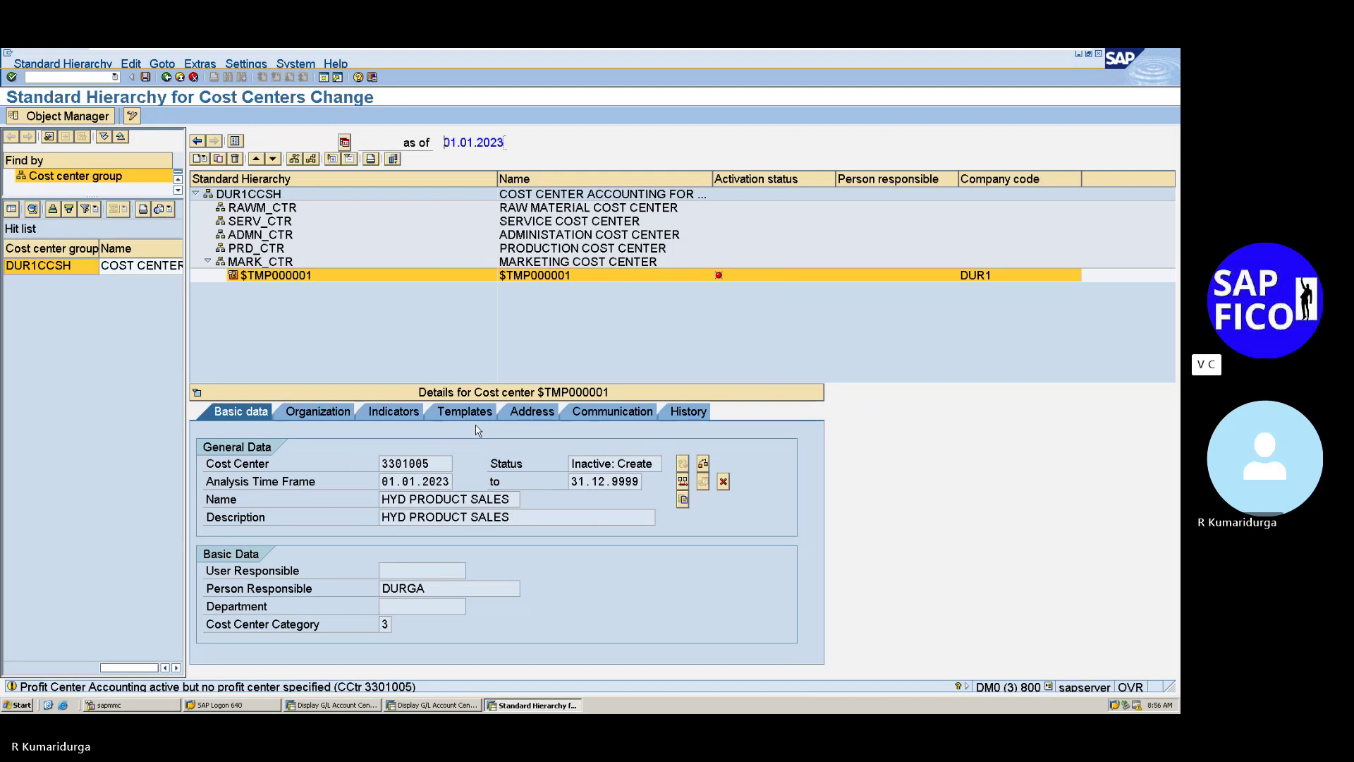
{"action": "key", "text": "Return"}
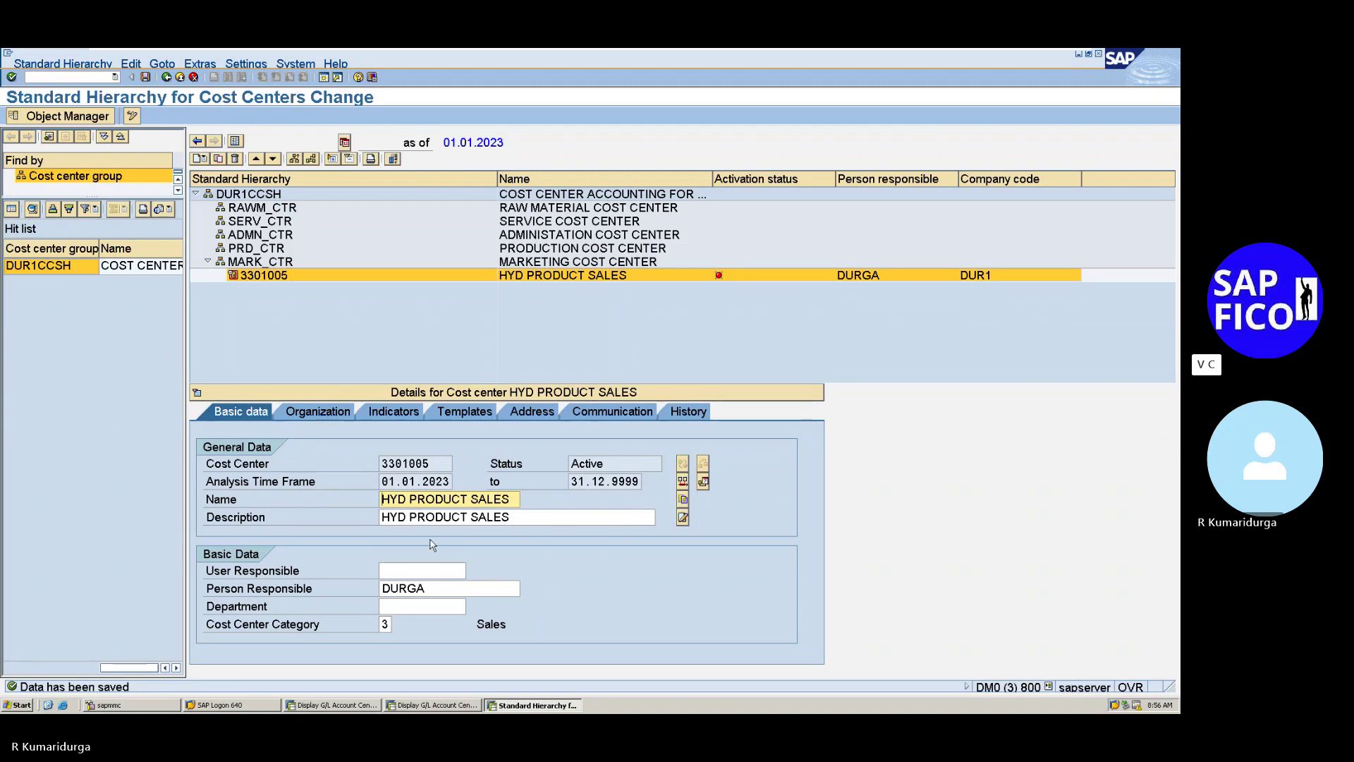
{"action": "left_click", "coordinate": [429, 463]}
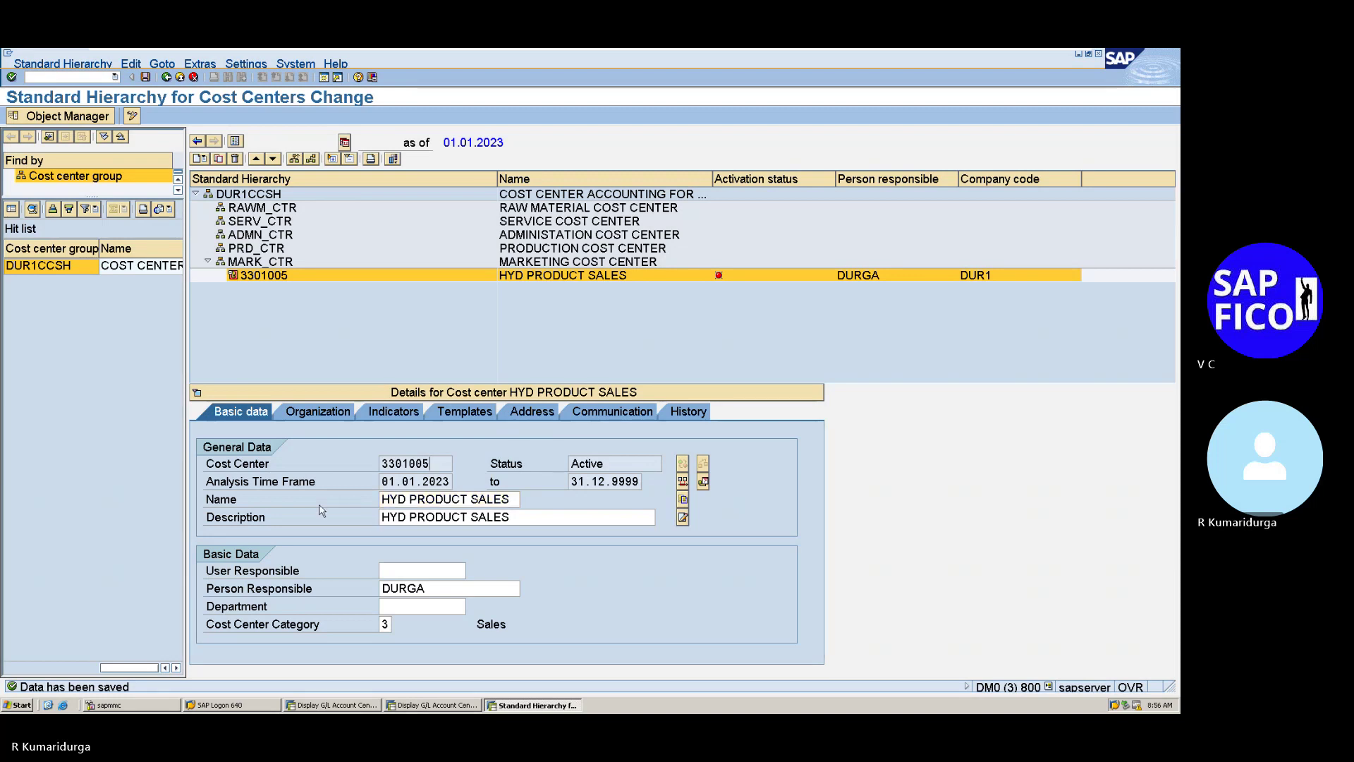
- Create another cost center under the marketing group MARK_CTR with the number 3301006
{"action": "left_click", "coordinate": [200, 160]}
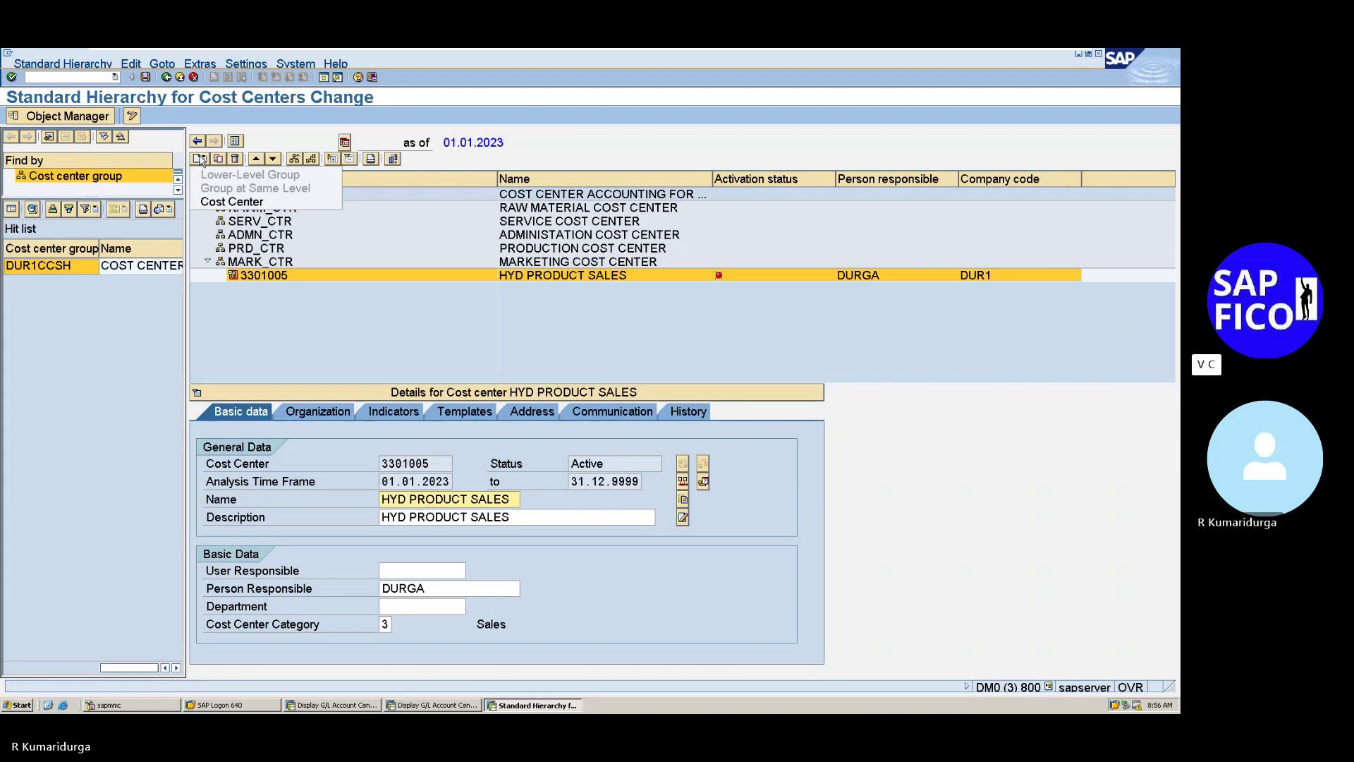
{"action": "left_click", "coordinate": [226, 202]}
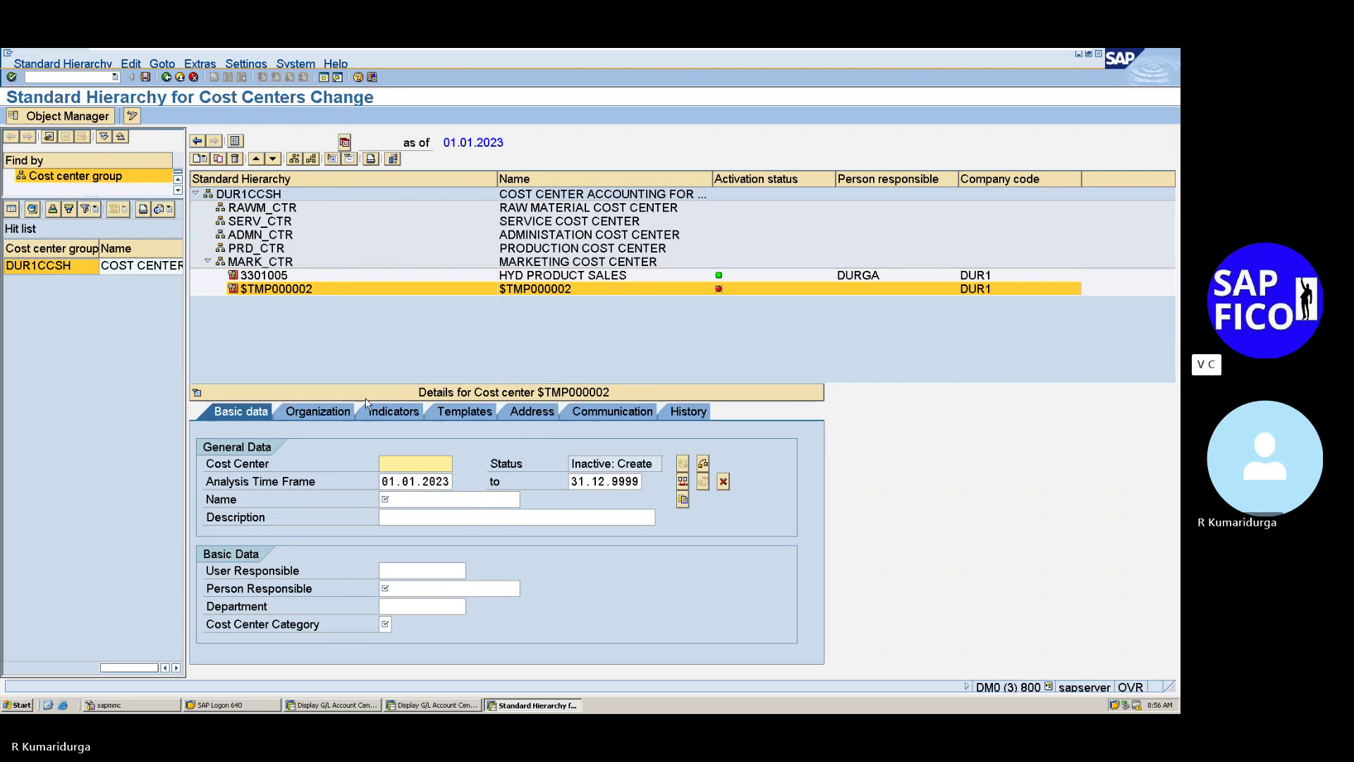
{"action": "type", "text": "3301006"}
- Set both the name and the description of cost center 3301006 to HYD SERVICE SALES
{"action": "left_click", "coordinate": [436, 498]}
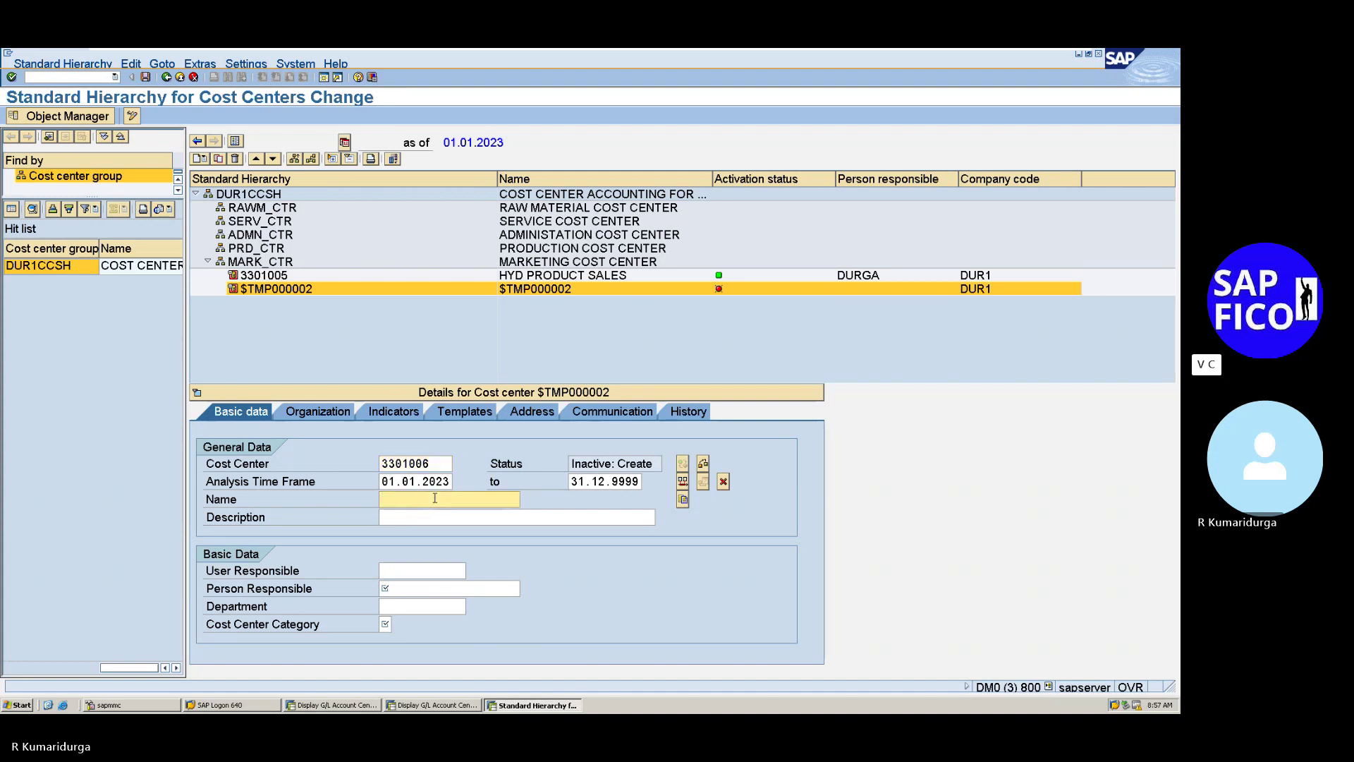
{"action": "type", "text": "HYD SERVICE SALES"}
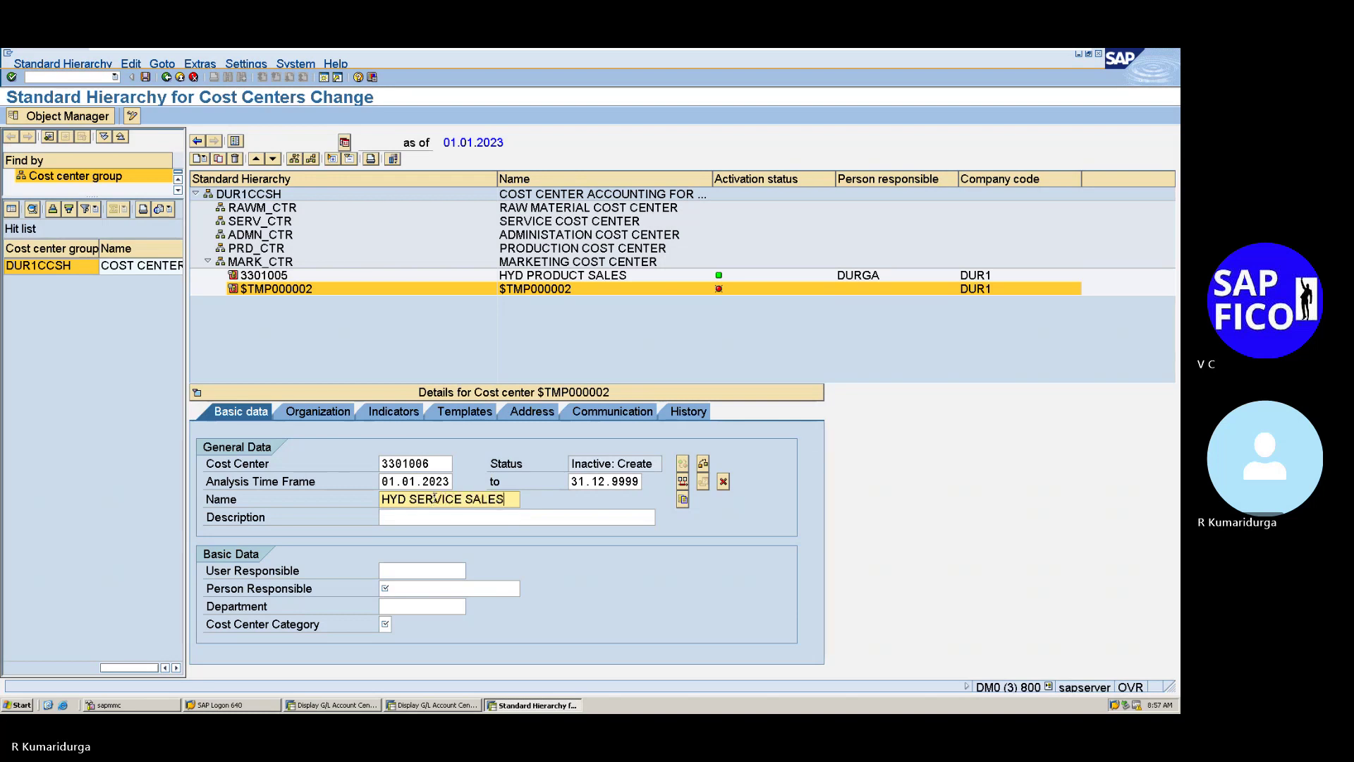
{"action": "key", "text": "Return"}
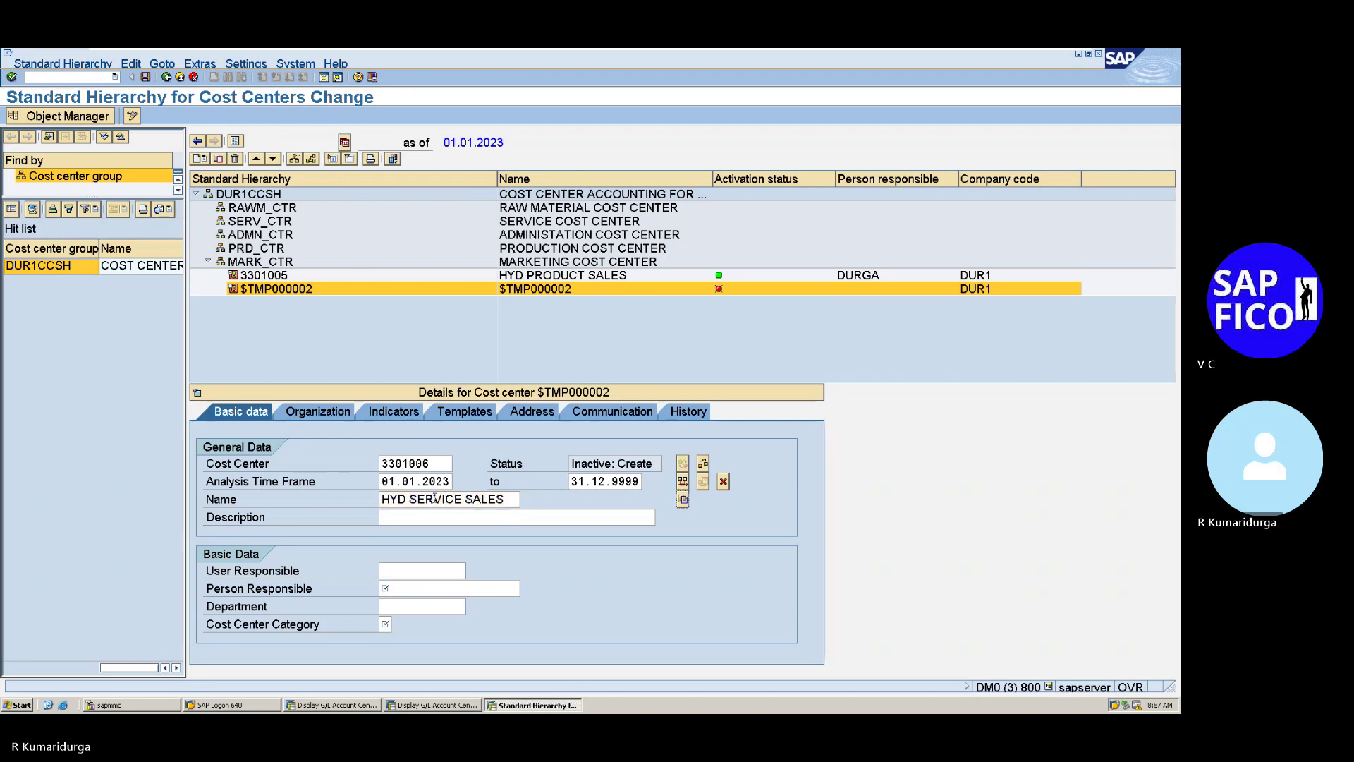
{"action": "key", "text": "Tab"}
{"action": "type", "text": "H"}
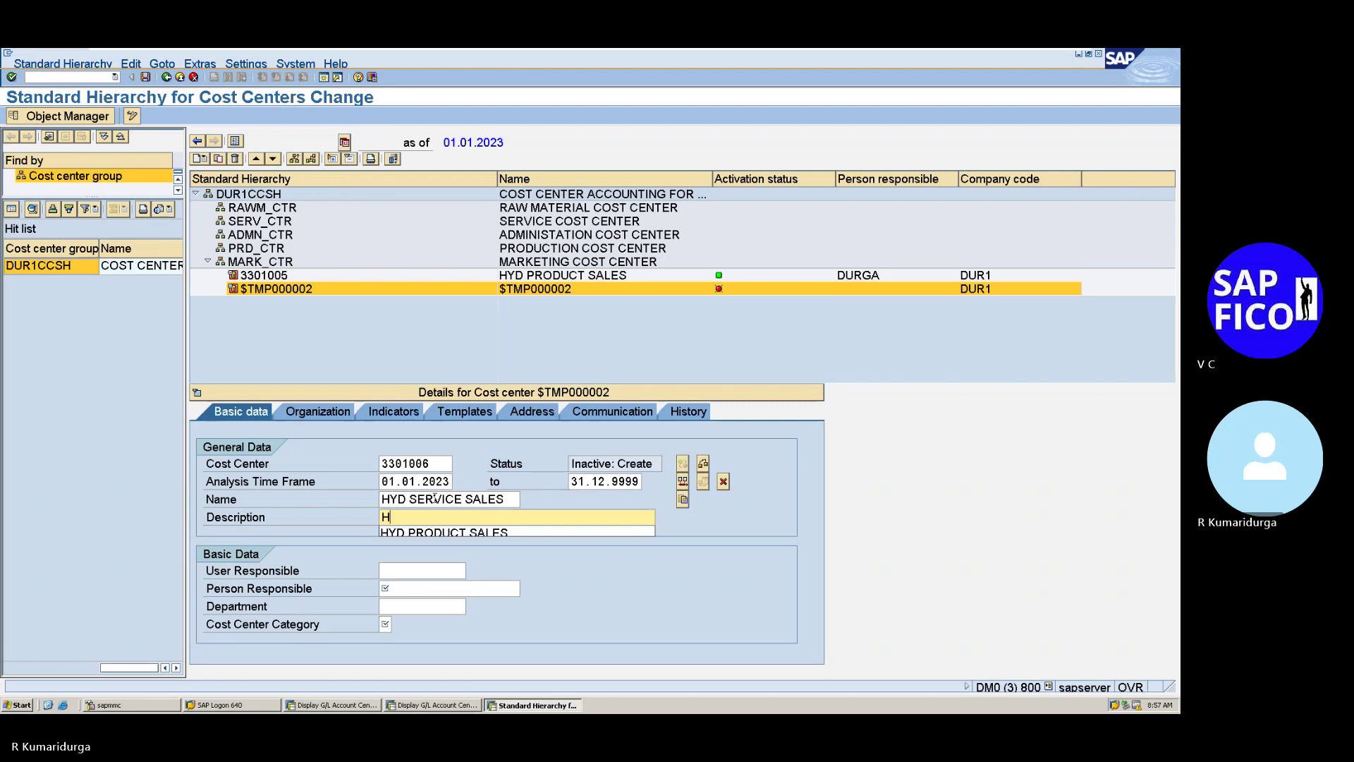
{"action": "type", "text": "YD SERV"}
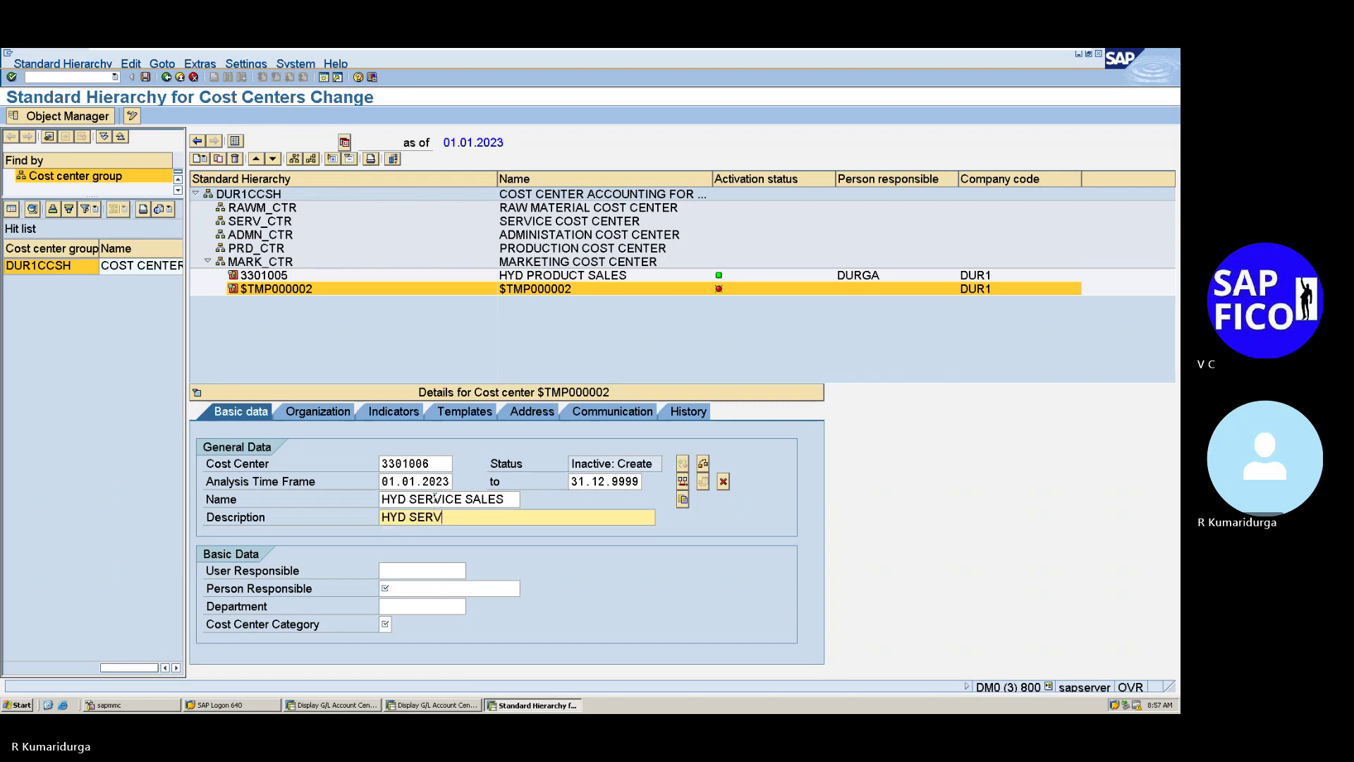
{"action": "type", "text": "ICE SALES"}
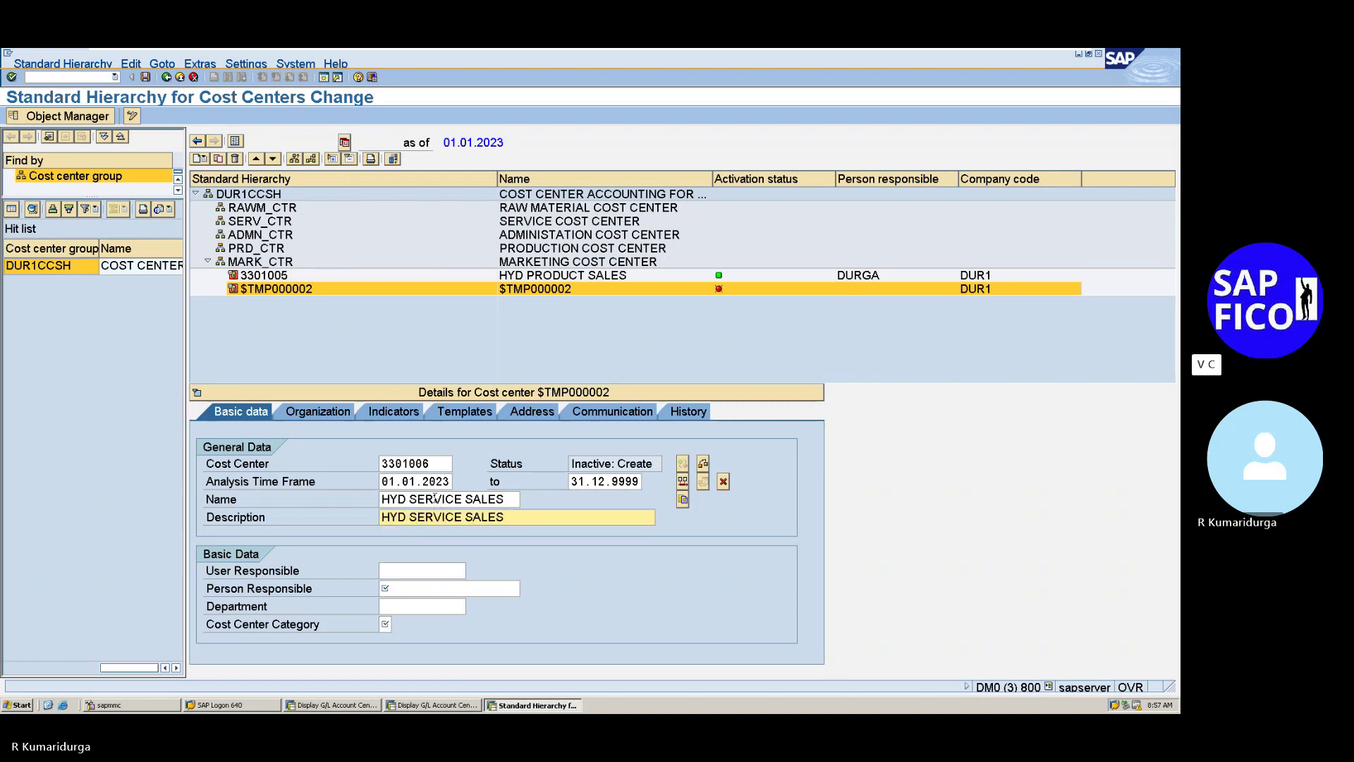
- Enter the name of the person responsible for cost center 3301006, leaving user responsible and department empty
{"action": "key", "text": "Tab"}
{"action": "key", "text": "Tab"}
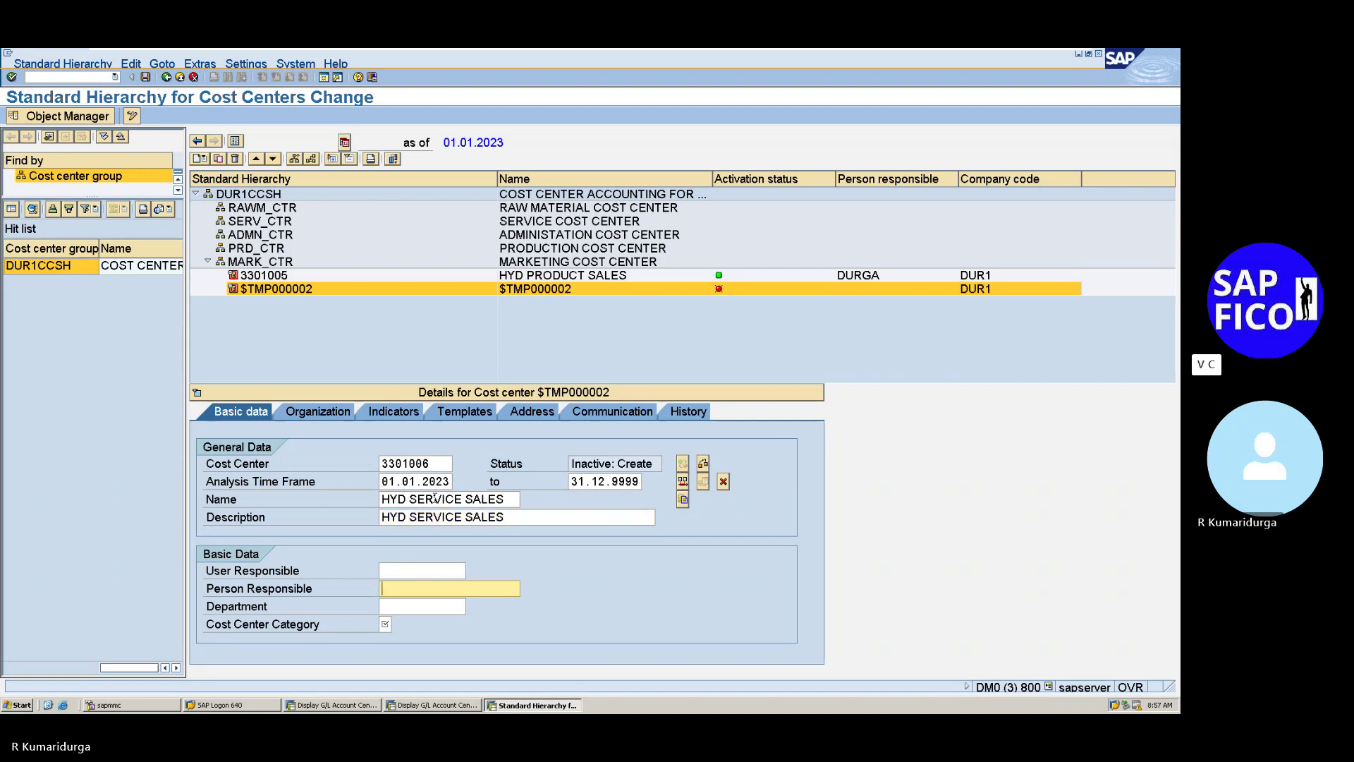
{"action": "type", "text": "DURGA"}
{"action": "key", "text": "Tab"}
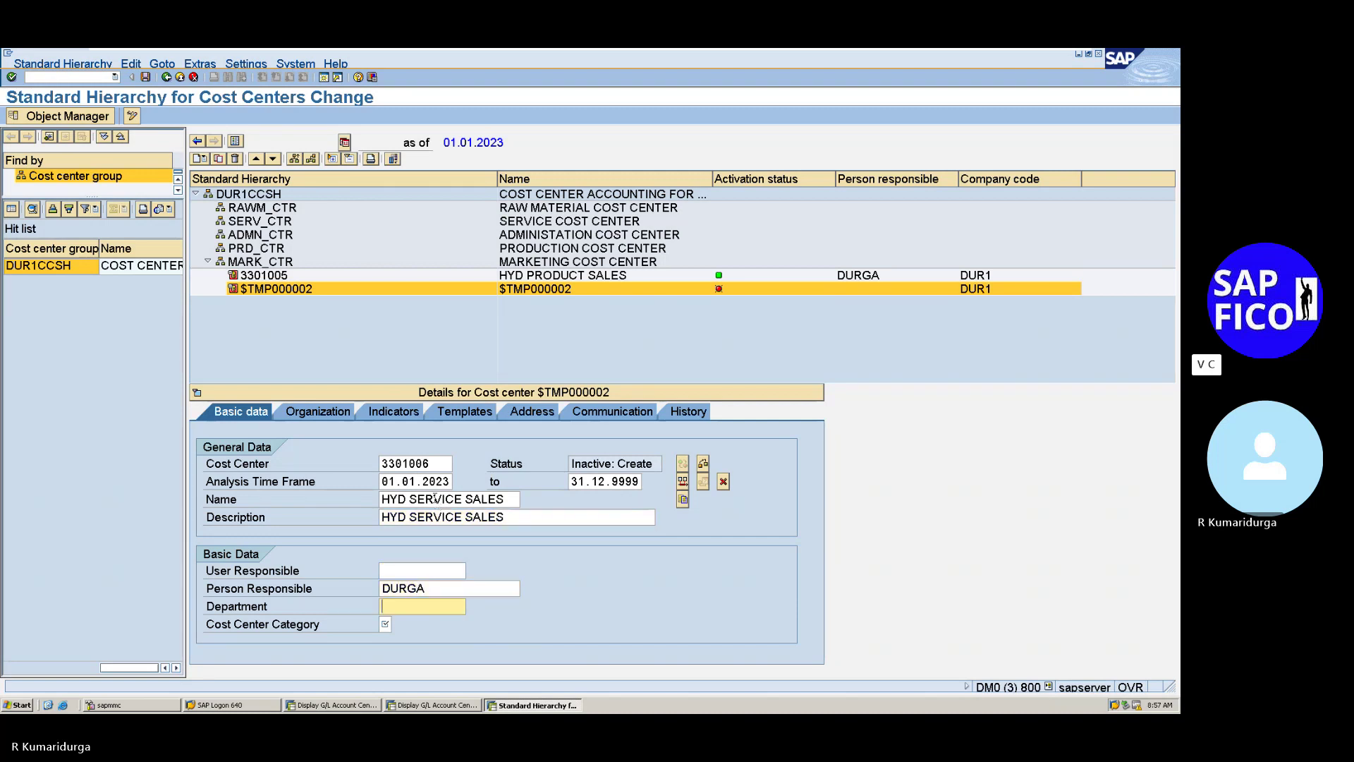
{"action": "key", "text": "Tab"}
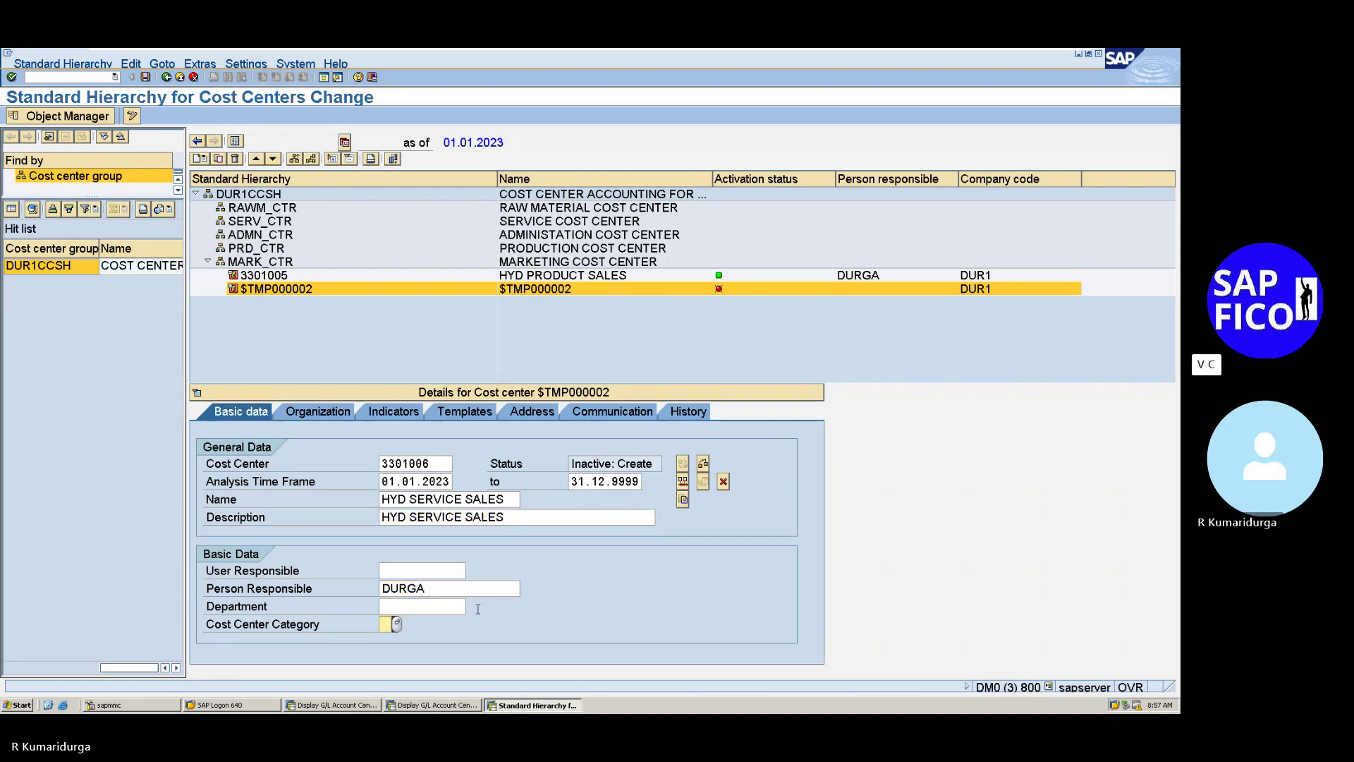
- Assign cost center category 3 (Sales) to cost center 3301006 and save it
{"action": "left_click", "coordinate": [396, 623]}
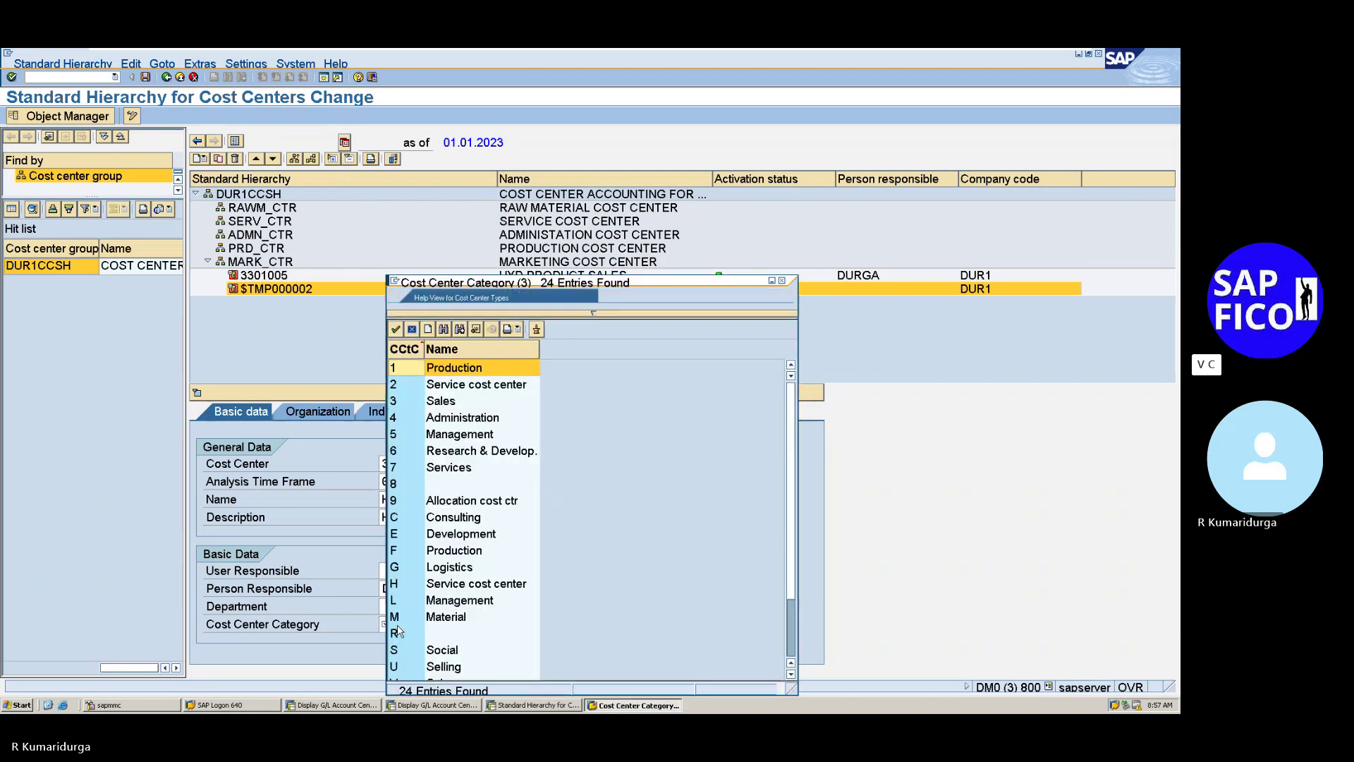
{"action": "double_click", "coordinate": [448, 402]}
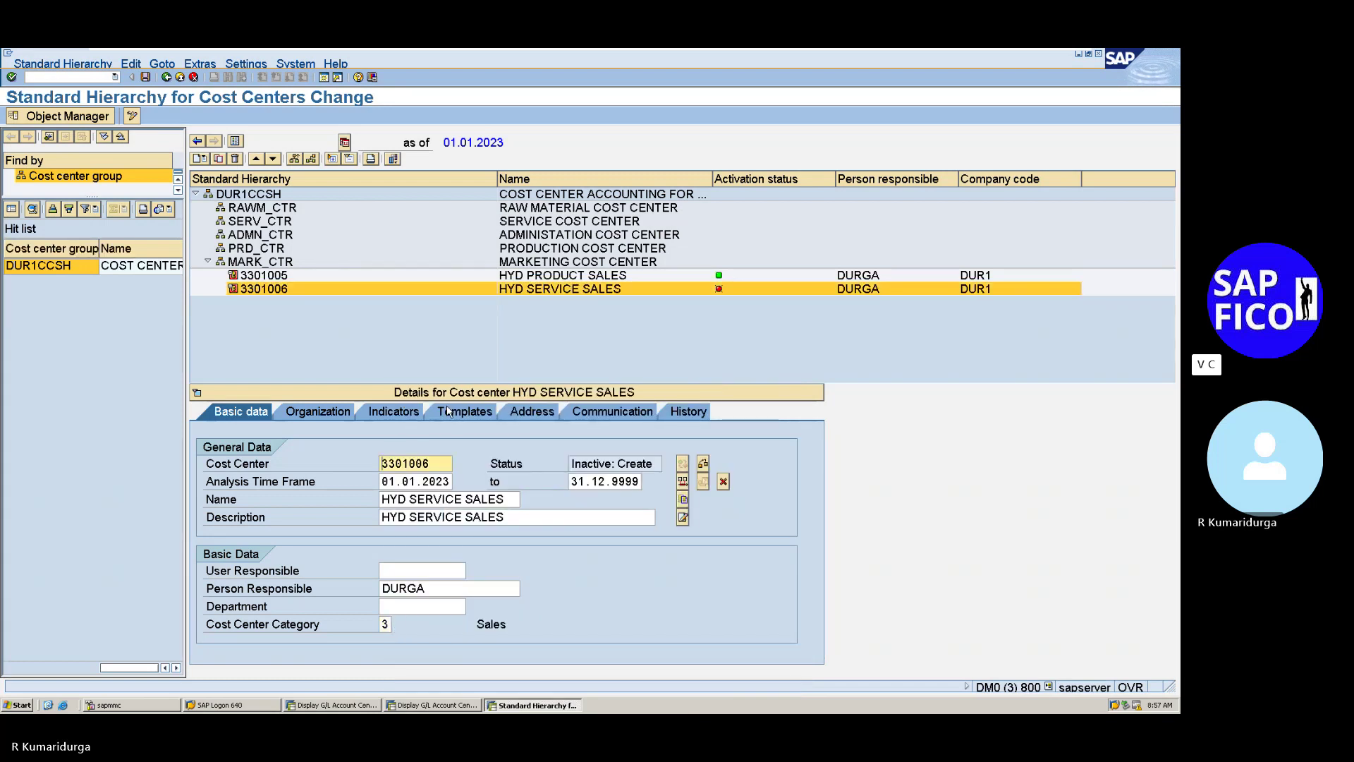
{"action": "key", "text": "ctrl+s"}
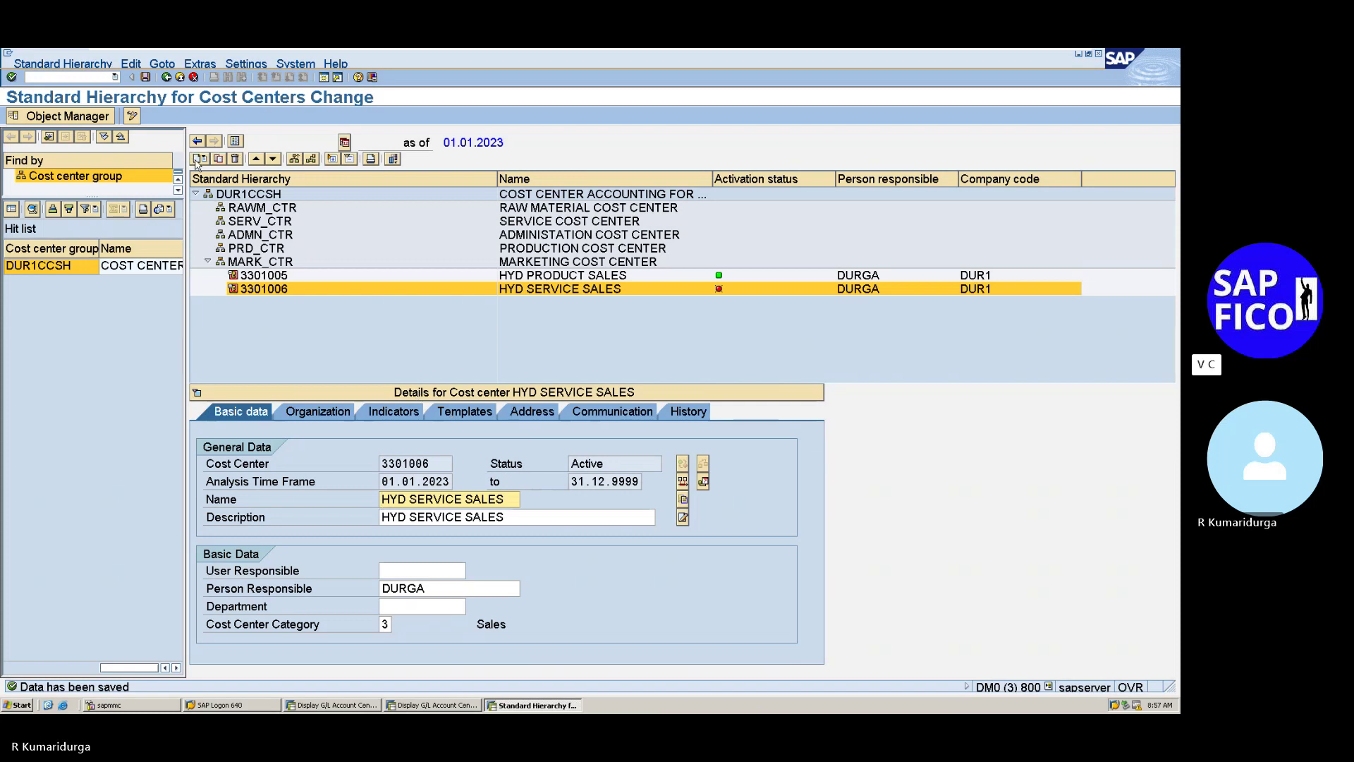
- Create another cost center under the marketing group MARK_CTR with the number 3301007
{"action": "left_click", "coordinate": [198, 160]}
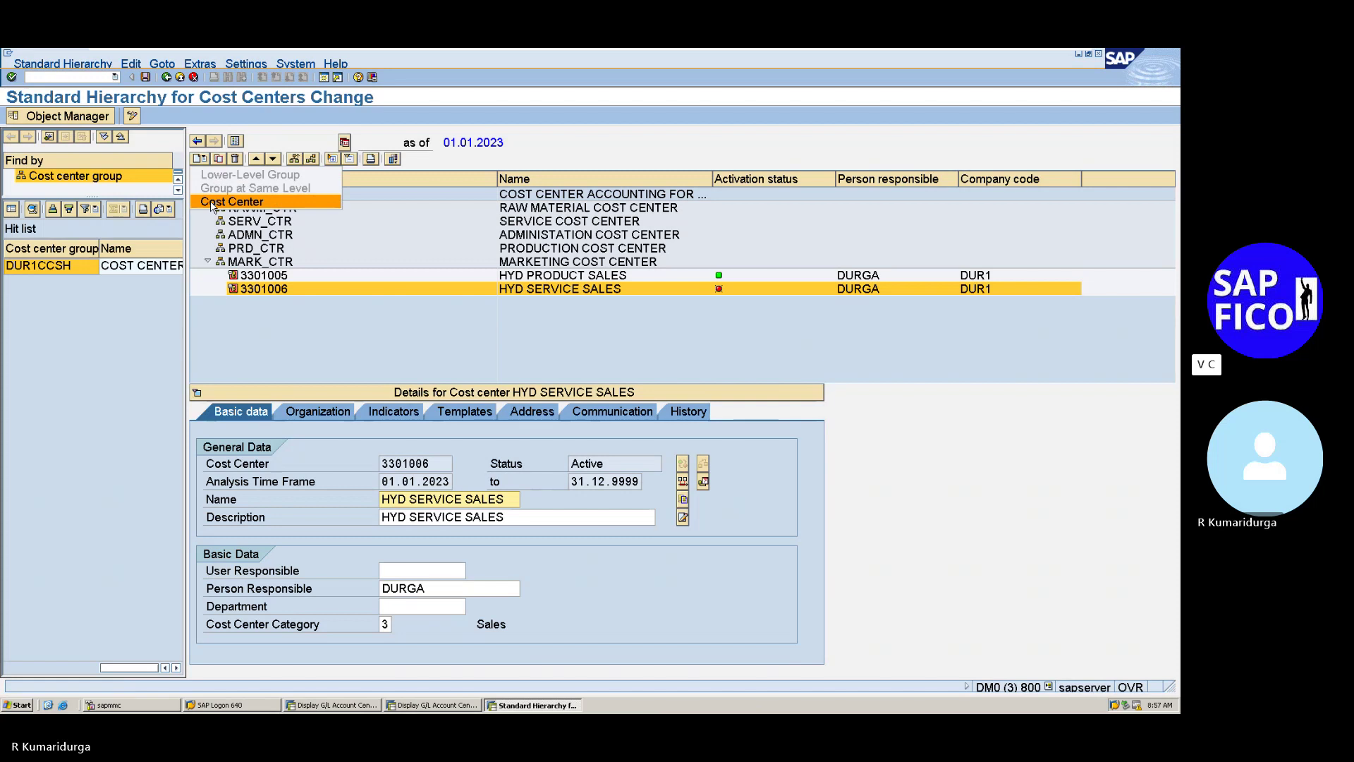
{"action": "left_click", "coordinate": [231, 202]}
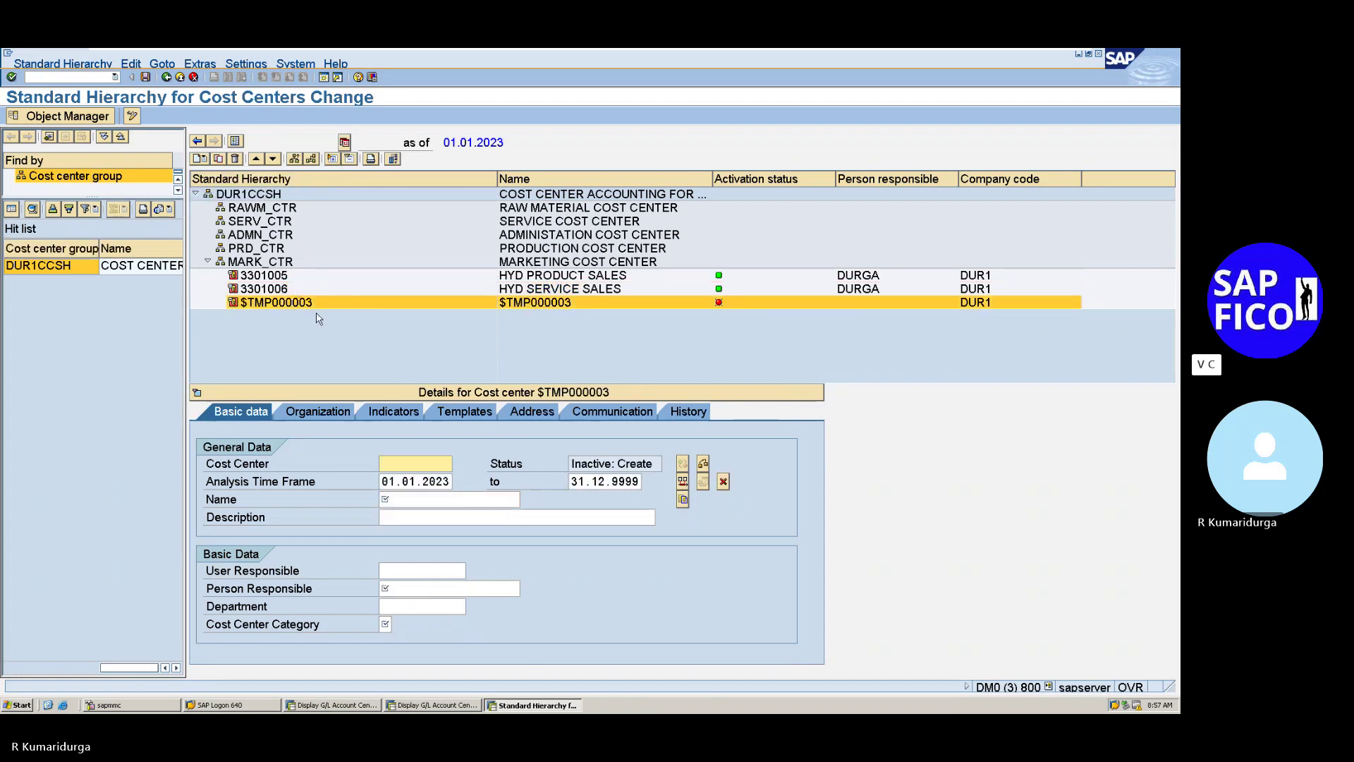
{"action": "type", "text": "330100"}
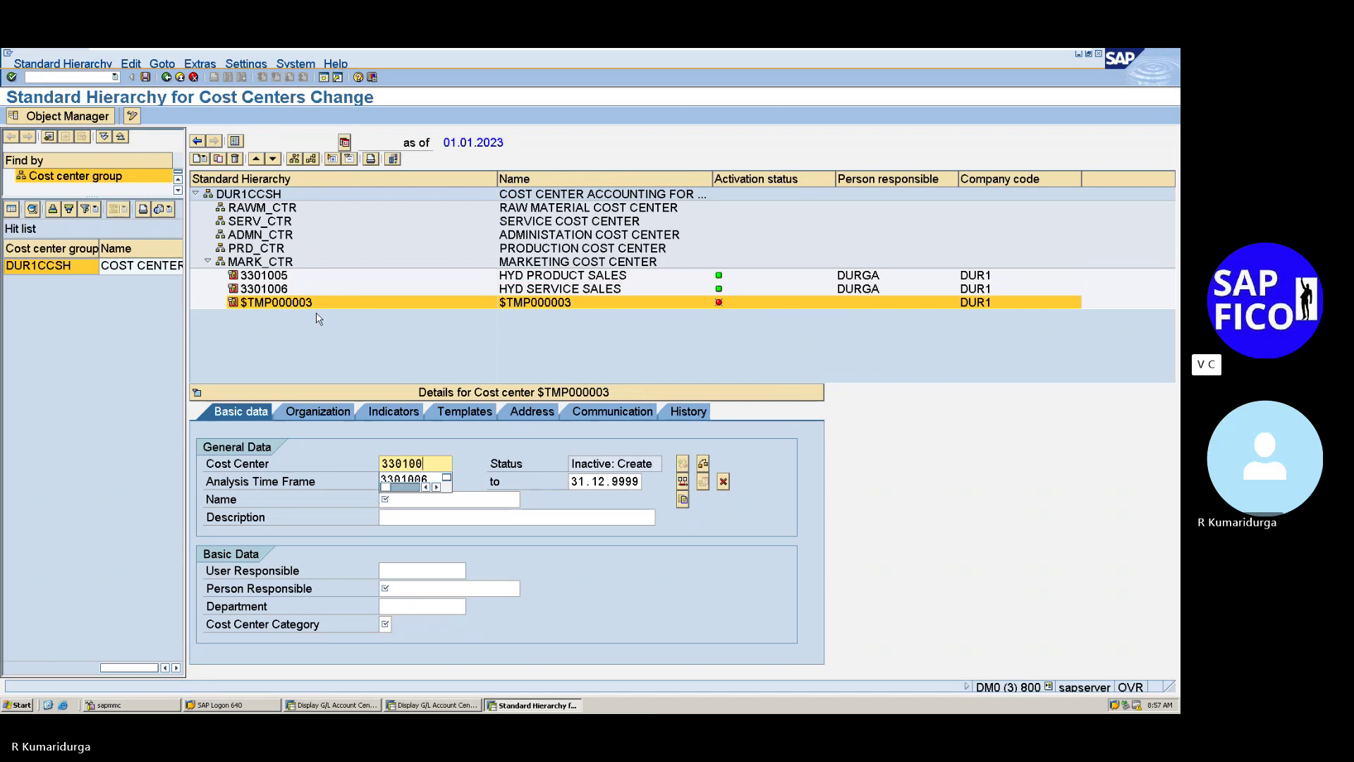
{"action": "type", "text": "7"}
- Keep the analysis time frame of cost center 3301007 and set its name to DELHI PRODUCT SALES
{"action": "key", "text": "Tab"}
{"action": "key", "text": "Tab"}
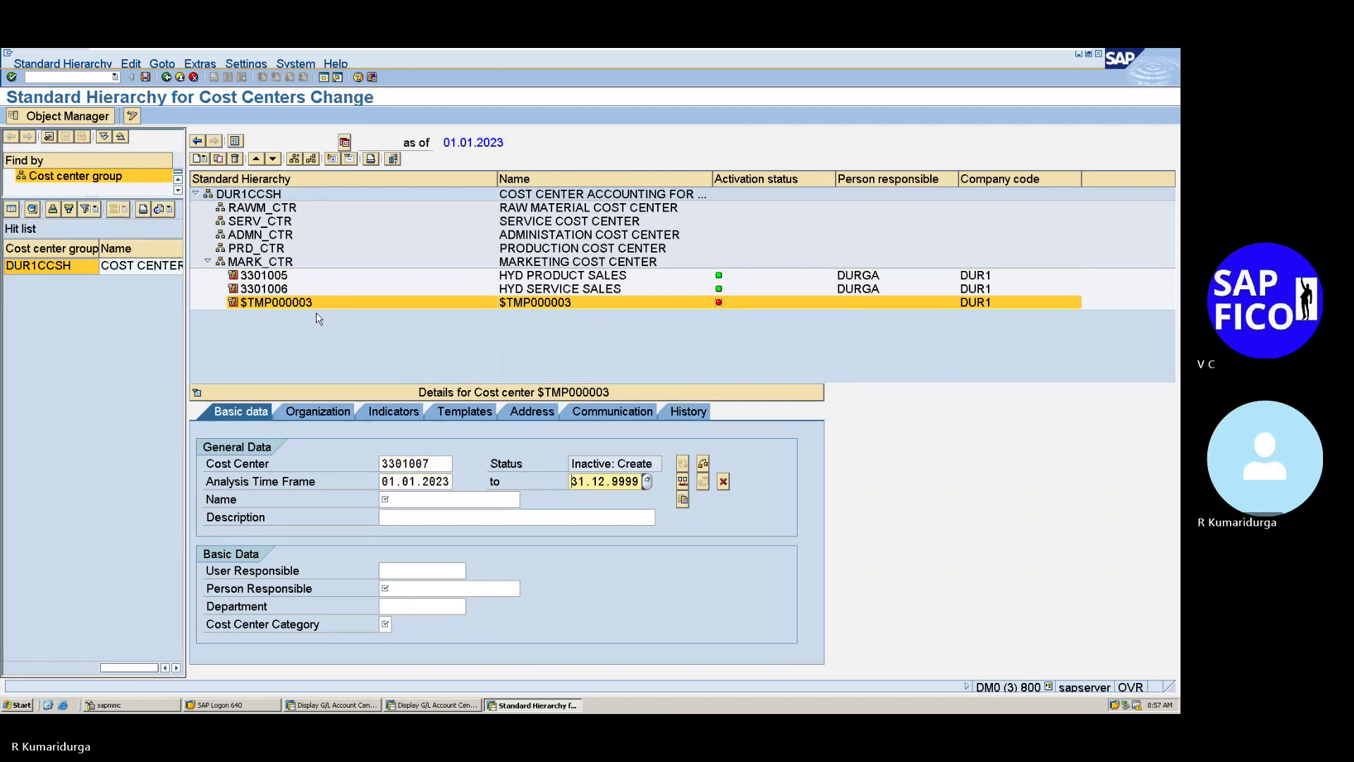
{"action": "key", "text": "Tab"}
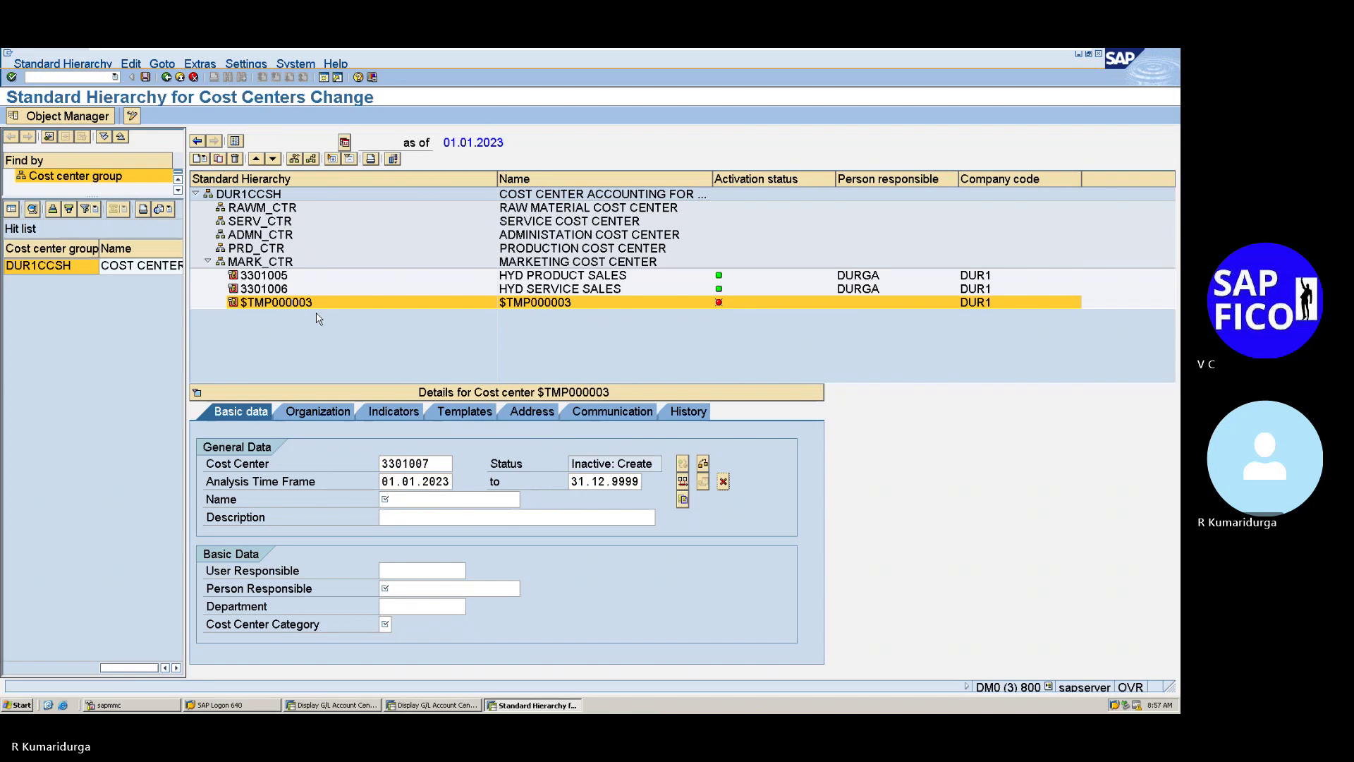
{"action": "key", "text": "Tab"}
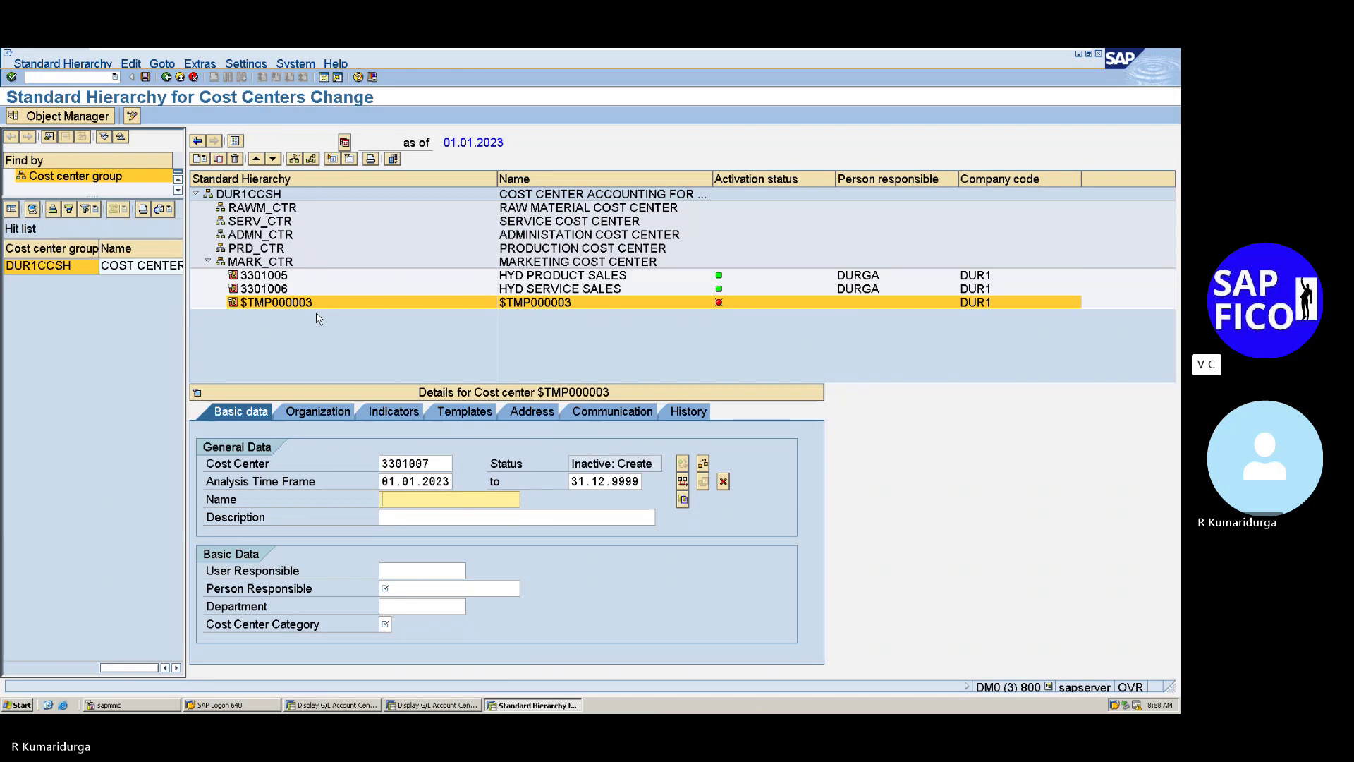
{"action": "type", "text": "DELHI PRODUCT SALES"}
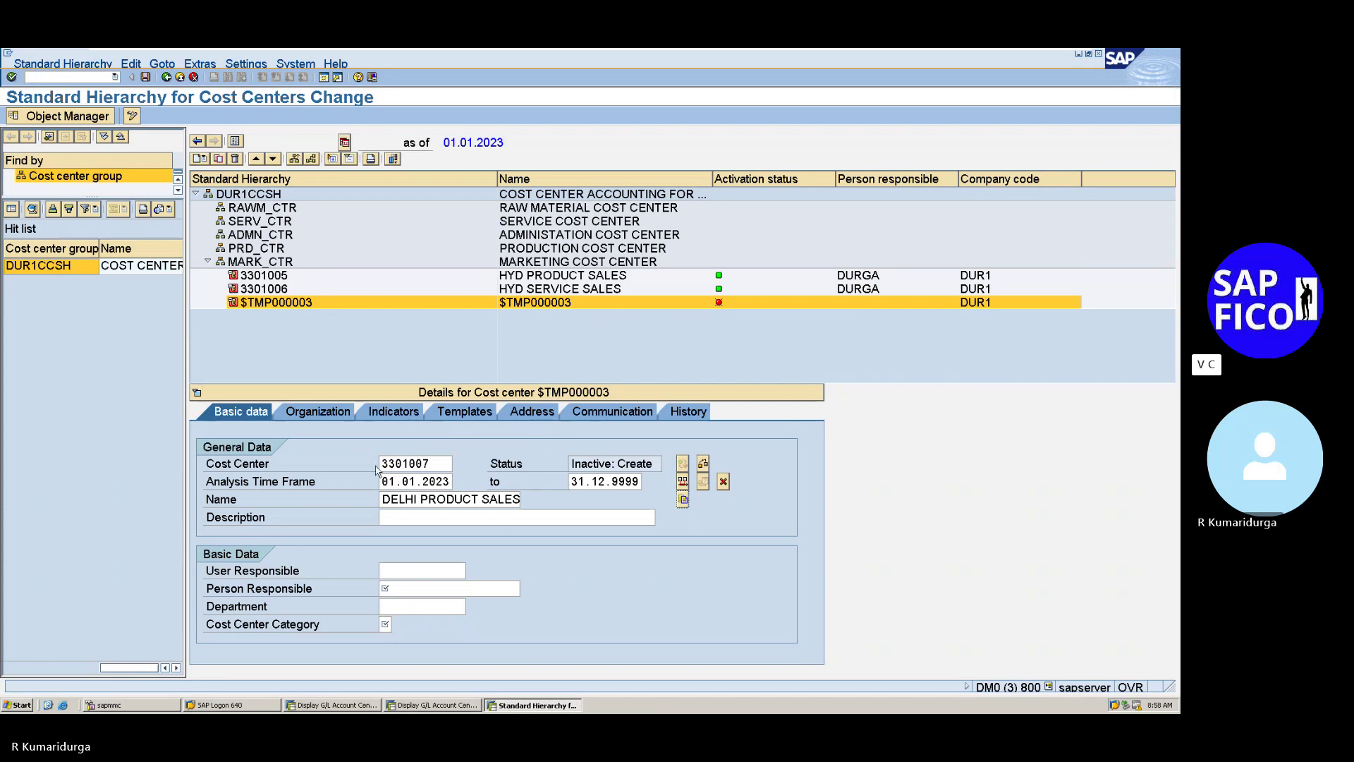
- Change the name of cost center 3301007 to BANG PRODUCT SALES
{"action": "left_click", "coordinate": [417, 499]}
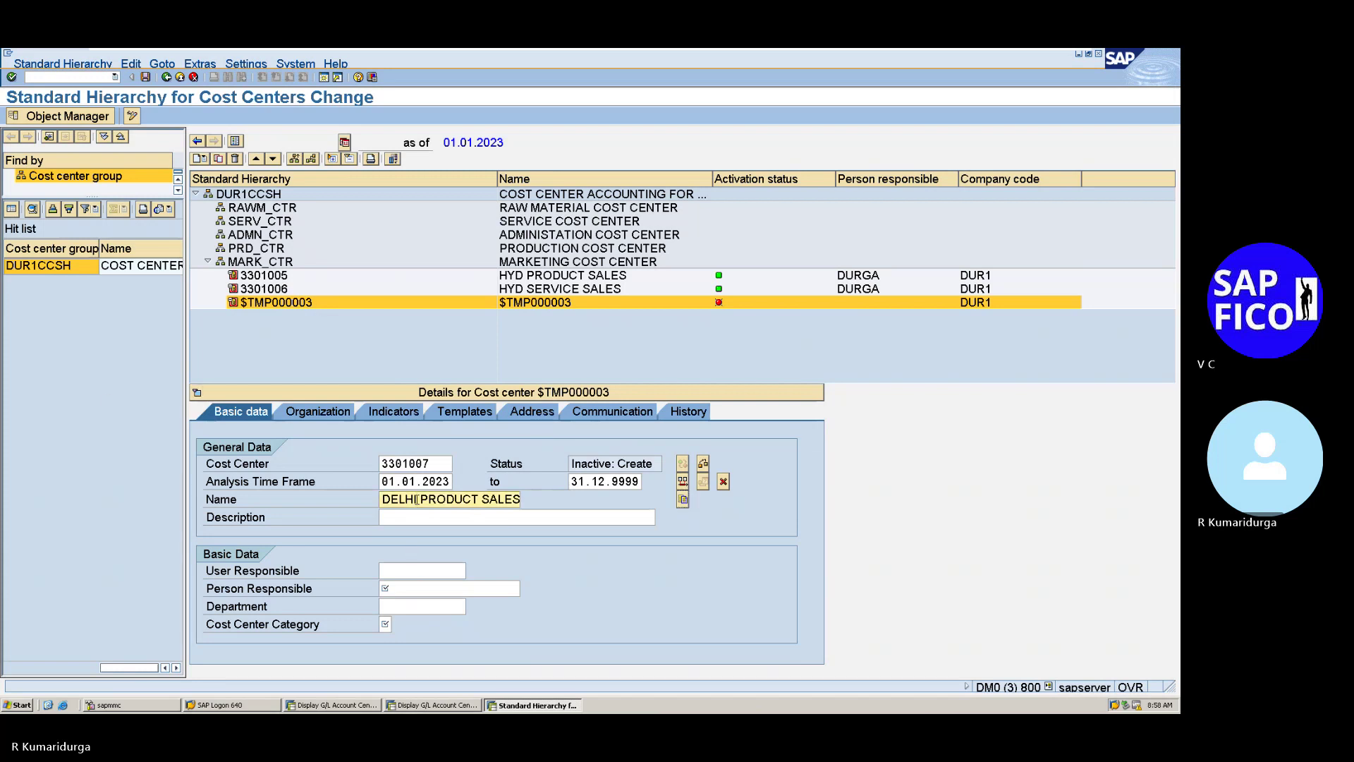
{"action": "key", "text": "BackSpace"}
{"action": "key", "text": "BackSpace"}
{"action": "key", "text": "BackSpace"}
{"action": "key", "text": "BackSpace"}
{"action": "key", "text": "BackSpace"}
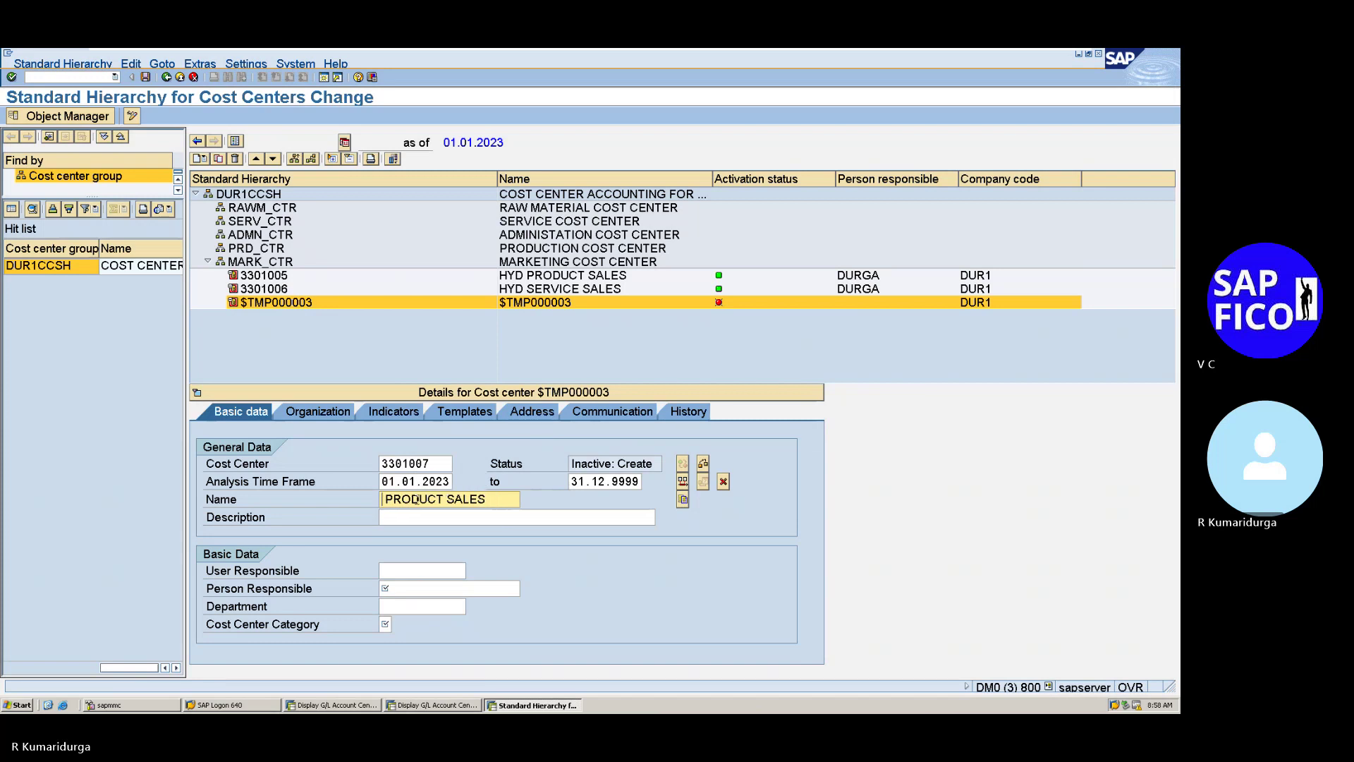
{"action": "type", "text": "B"}
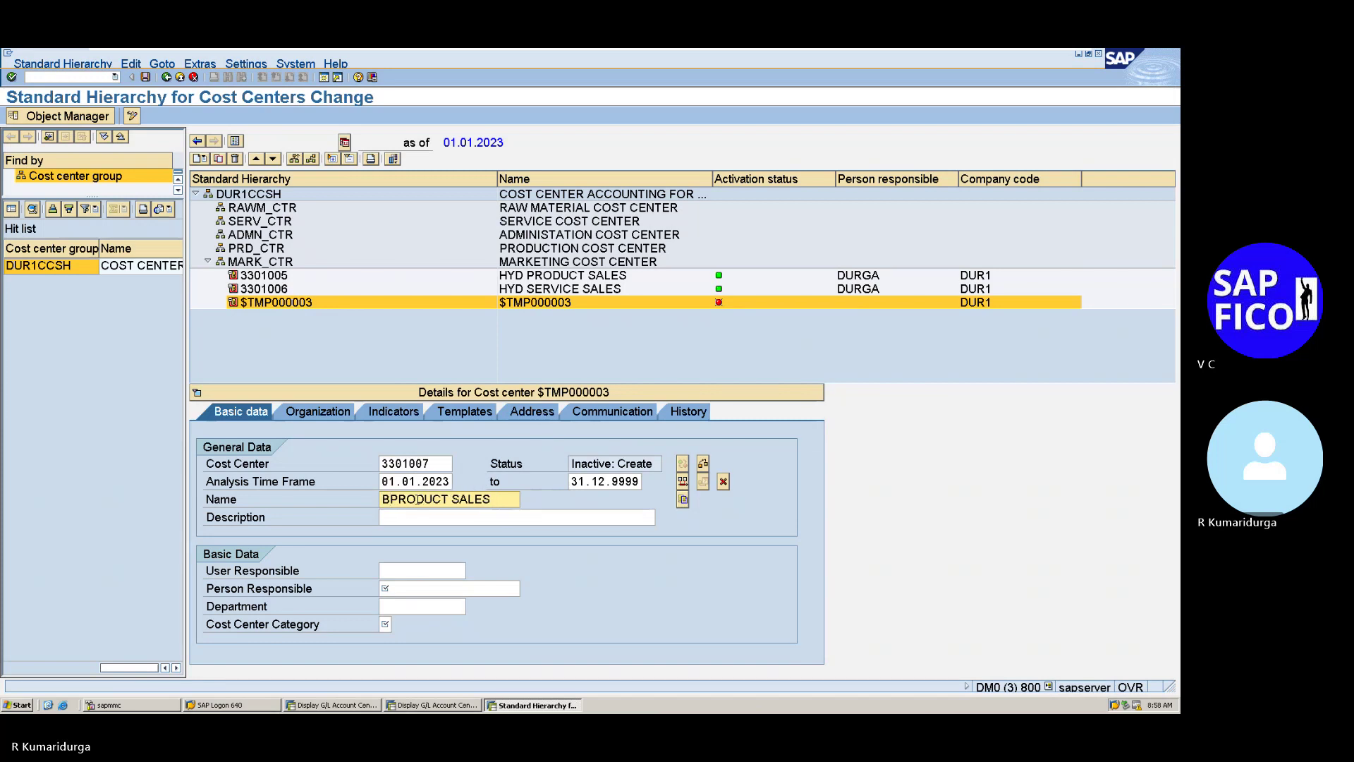
{"action": "type", "text": "NG"}
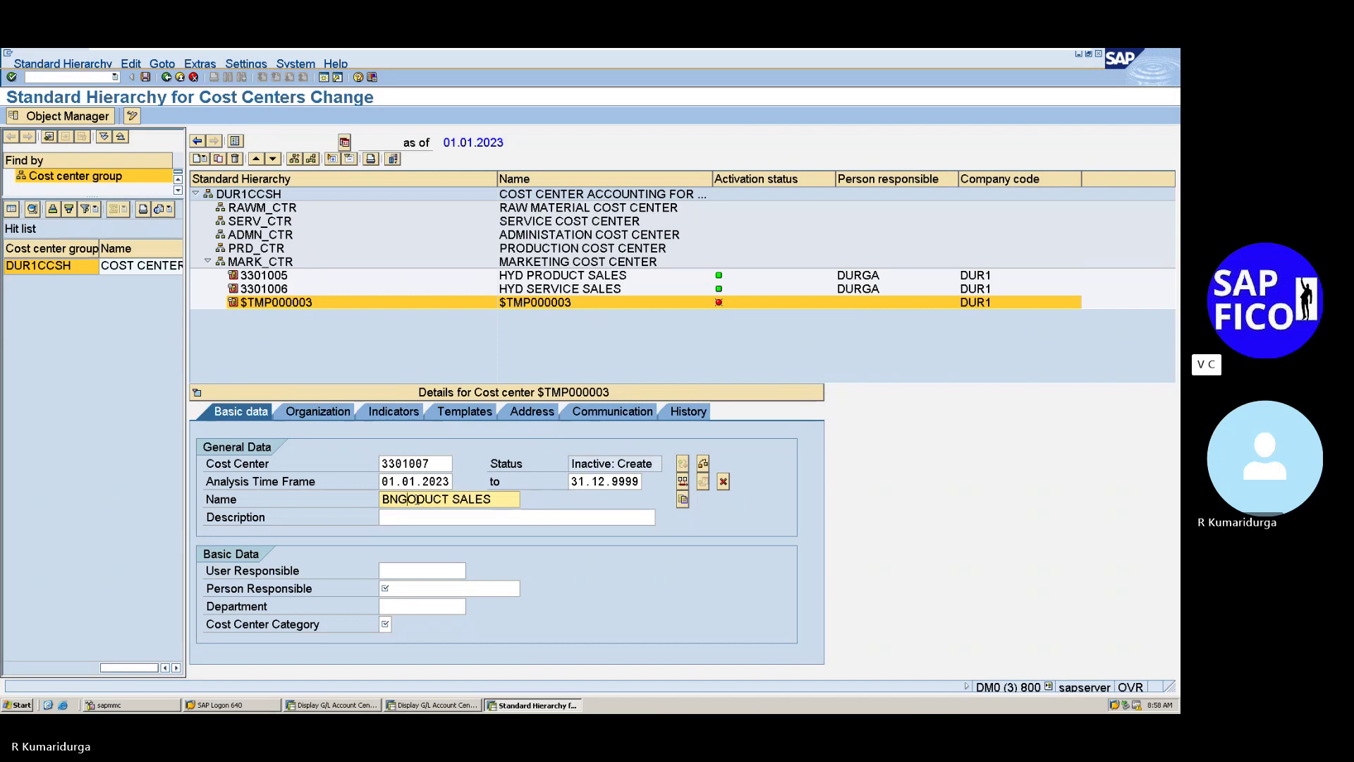
{"action": "key", "text": "BackSpace"}
{"action": "key", "text": "BackSpace"}
{"action": "key", "text": "BackSpace"}
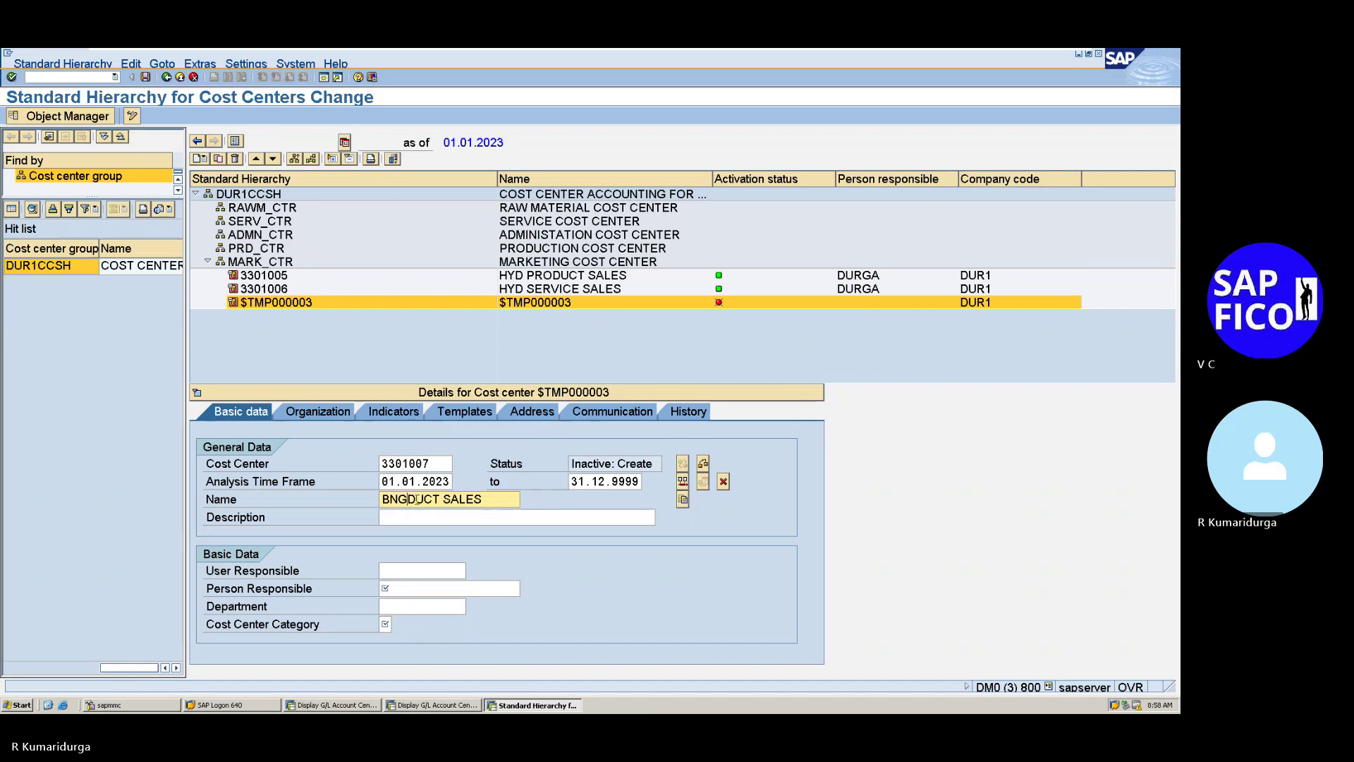
{"action": "type", "text": "ANG"}
{"action": "key", "text": "Delete"}
{"action": "type", "text": "PRODUCT SALES"}
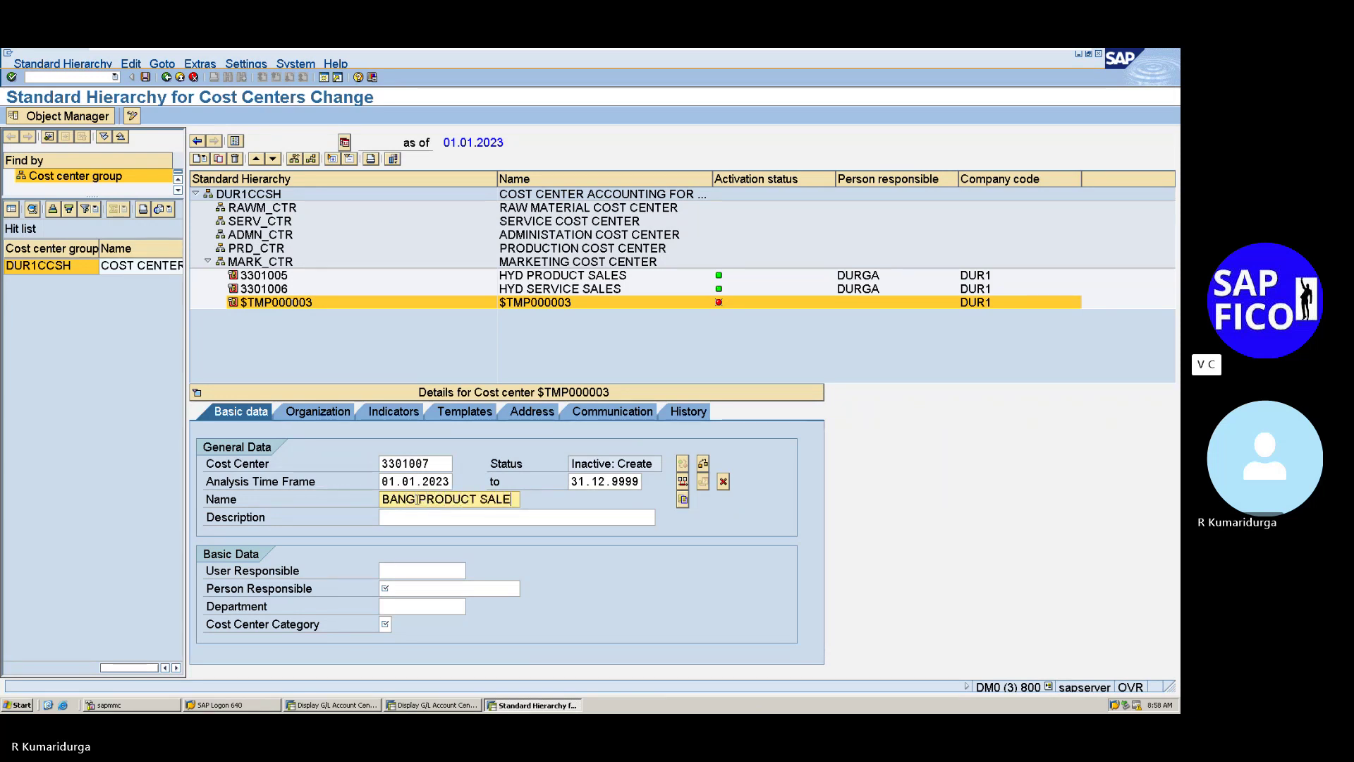
{"action": "key", "text": "Return"}
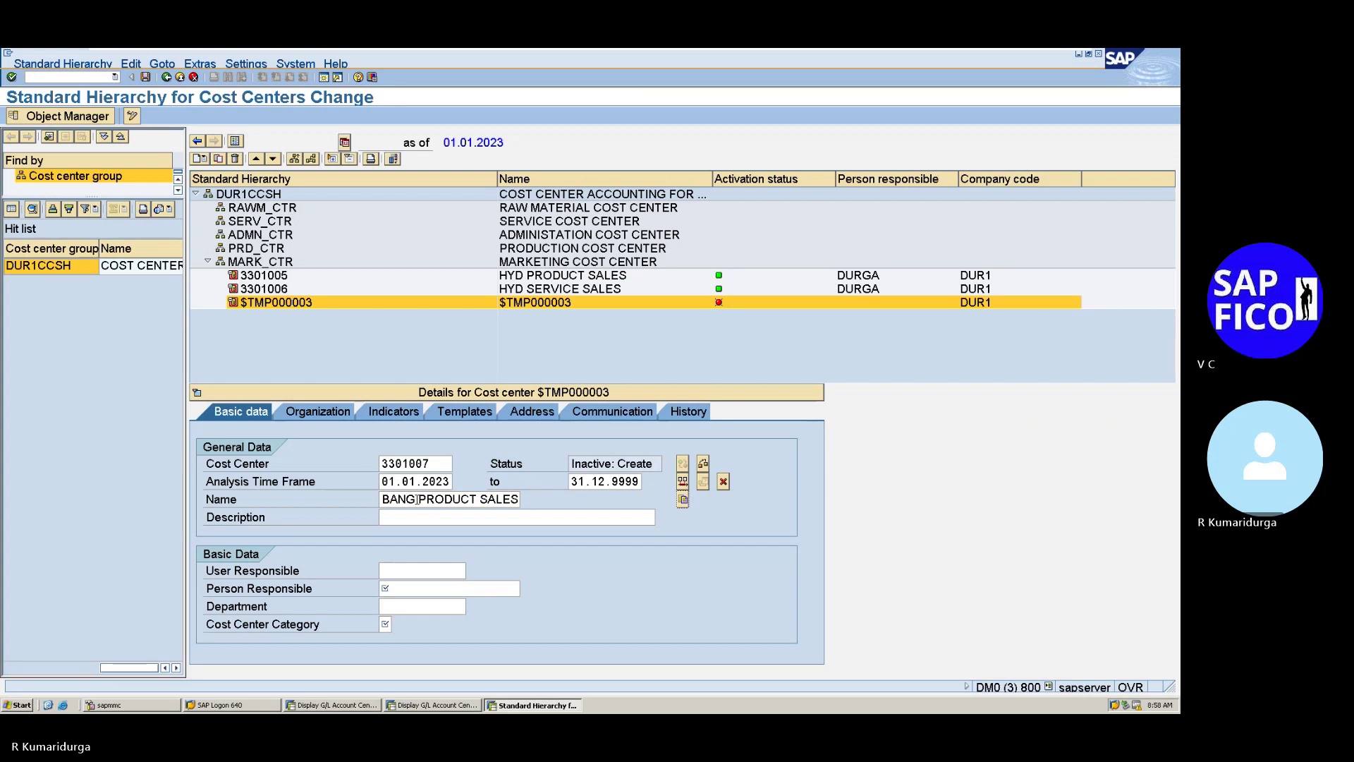
- Set the description of cost center 3301007 to BANGALORE PRODUCT SALES
{"action": "key", "text": "Tab"}
{"action": "type", "text": "BA"}
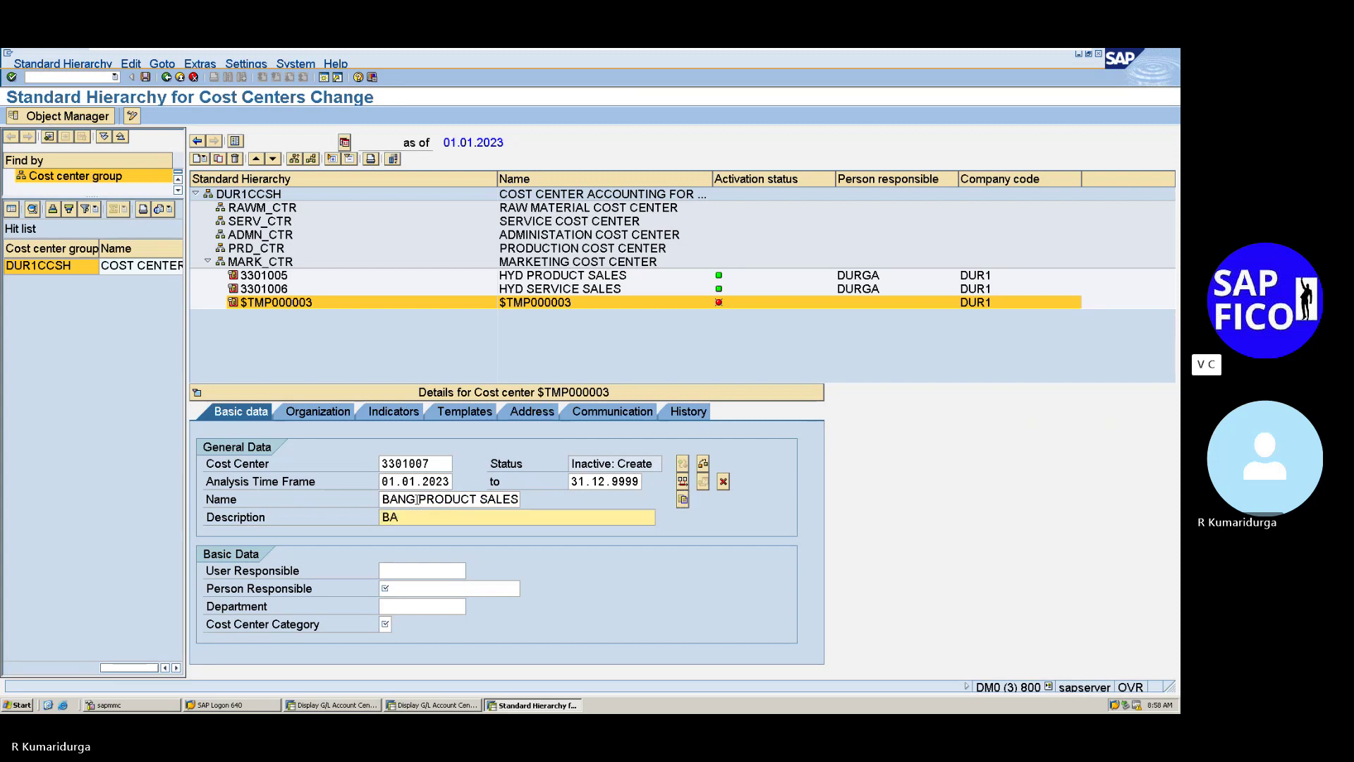
{"action": "type", "text": "NGALORE PRO"}
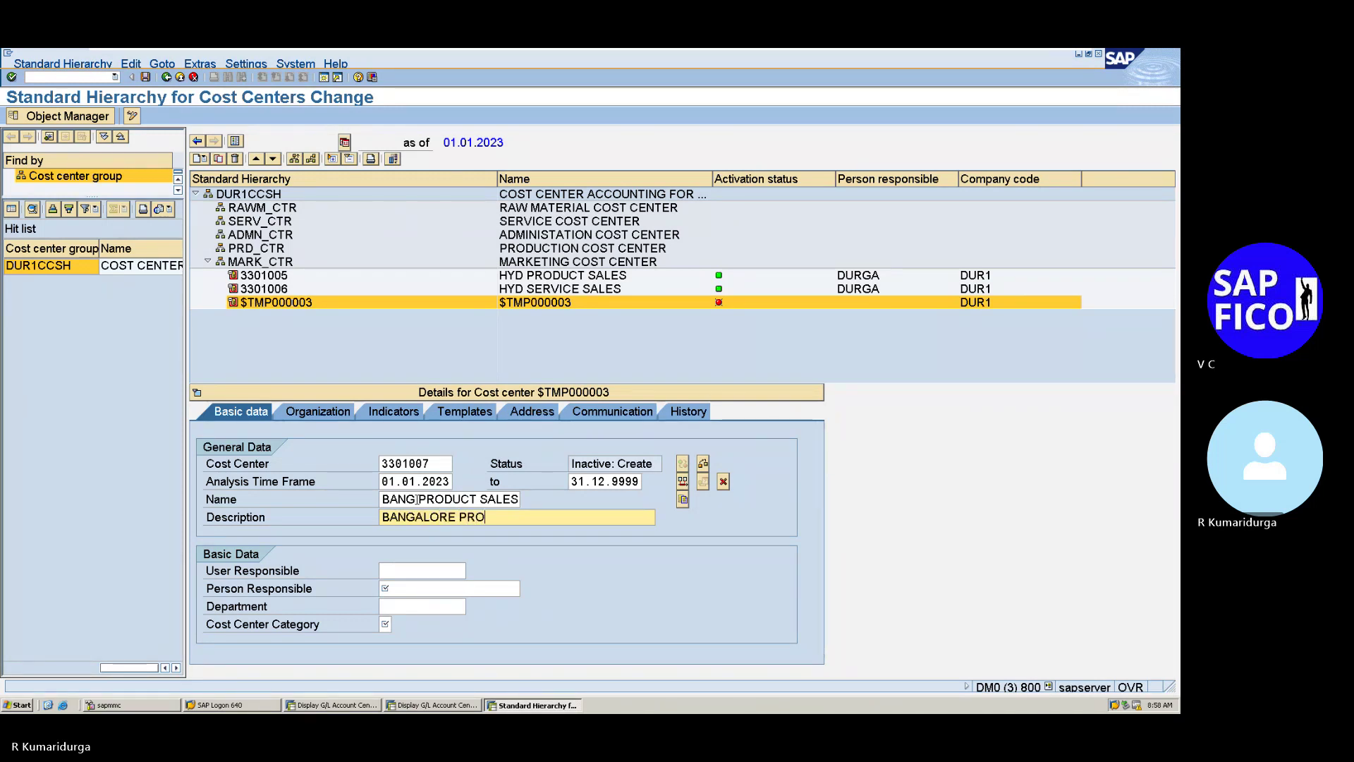
{"action": "type", "text": "DUCT SALES"}
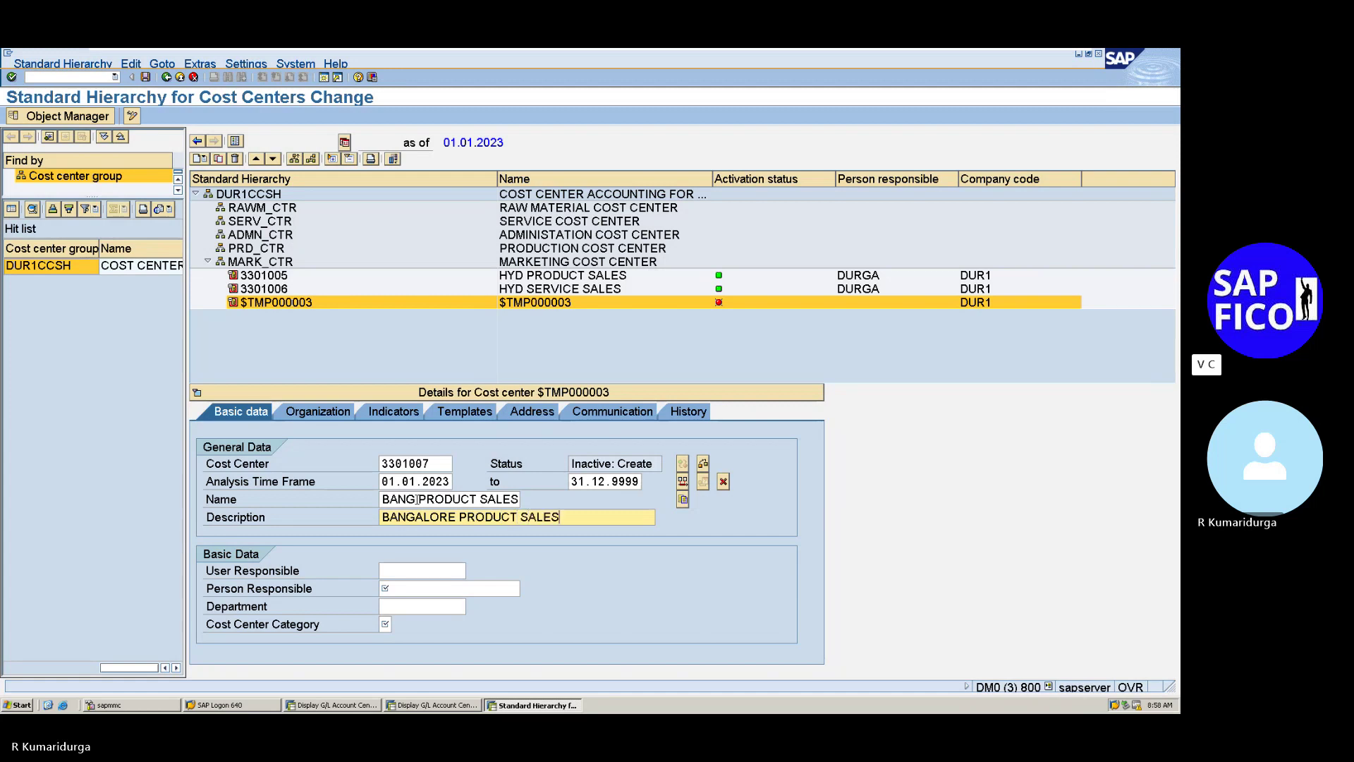
- Enter the name of the person responsible for cost center 3301007, leaving user responsible and department empty
{"action": "key", "text": "Tab"}
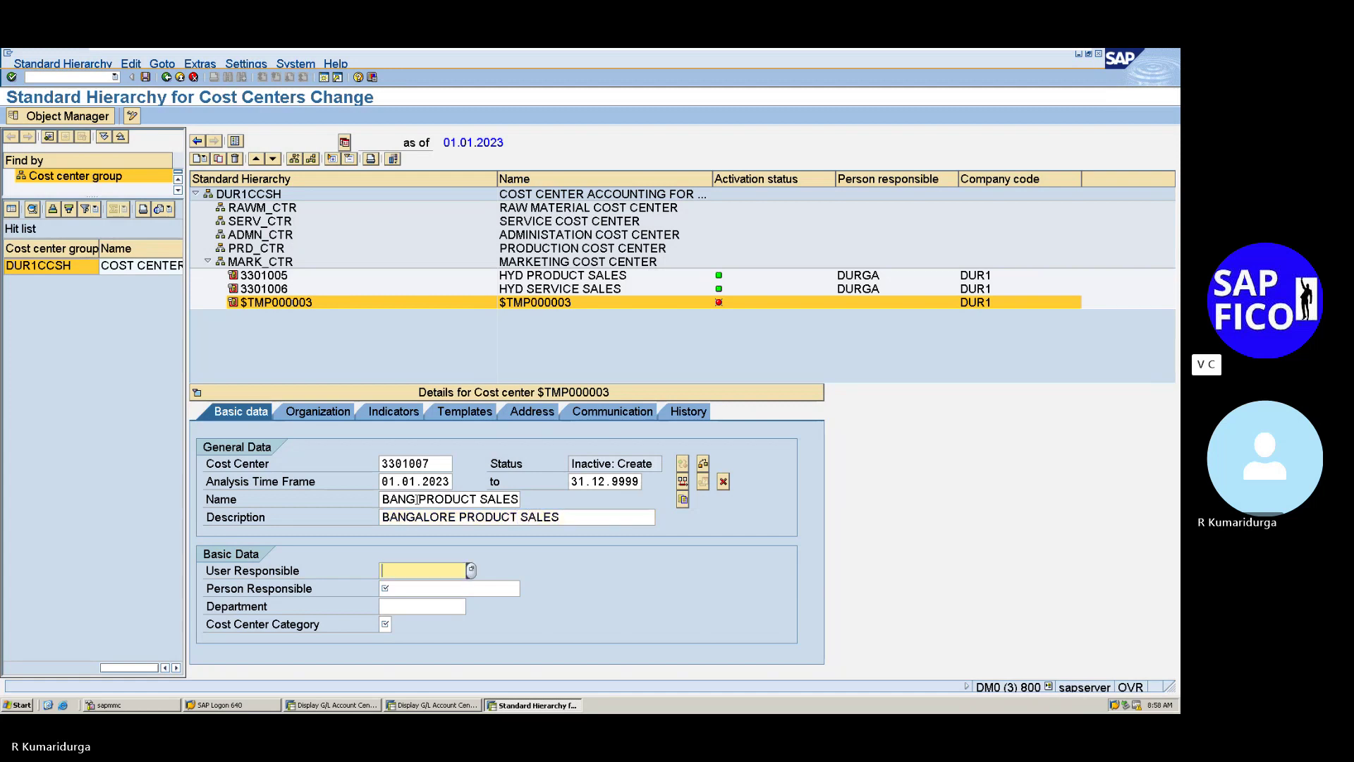
{"action": "key", "text": "Tab"}
{"action": "type", "text": "DURGA"}
{"action": "key", "text": "Tab"}
{"action": "key", "text": "Tab"}
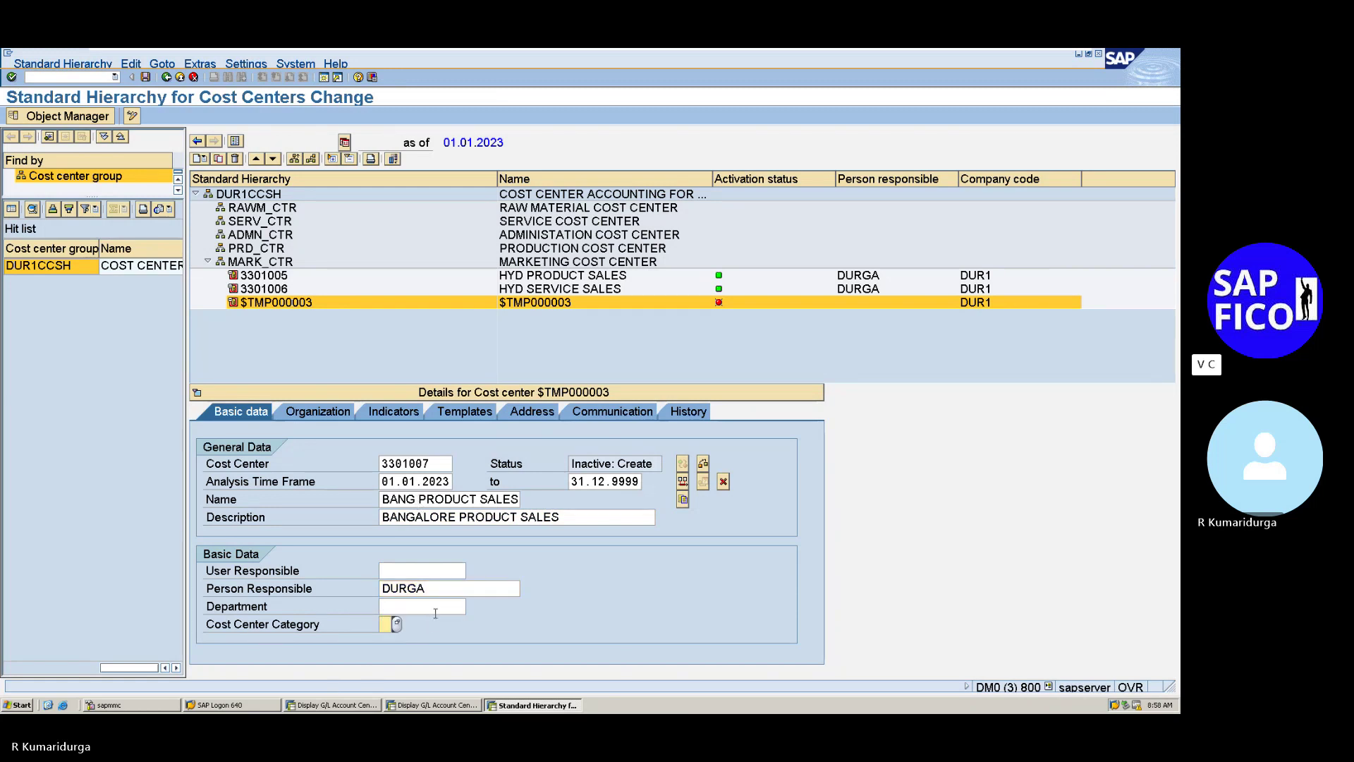
- Assign cost center category 3 (Sales) to cost center 3301007 and save it
{"action": "left_click", "coordinate": [397, 624]}
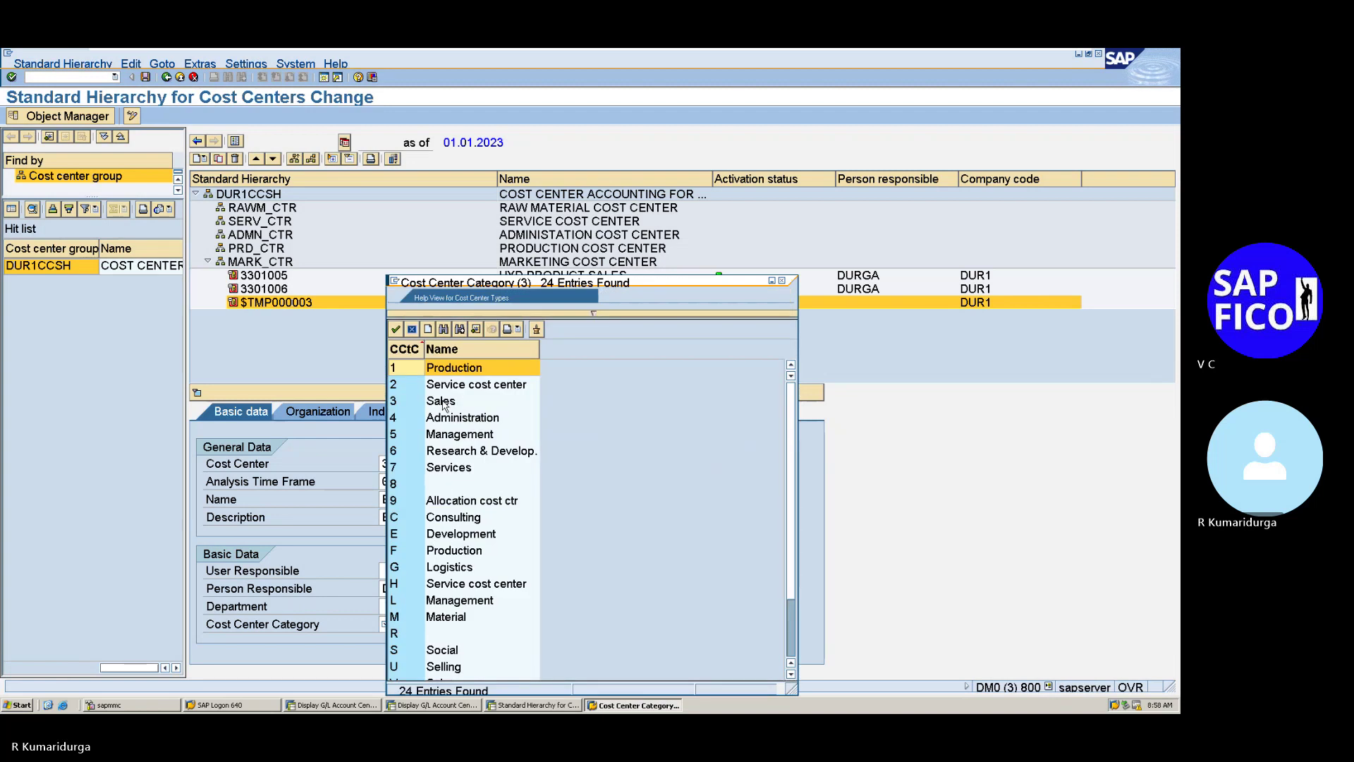
{"action": "double_click", "coordinate": [445, 402]}
{"action": "key", "text": "Return"}
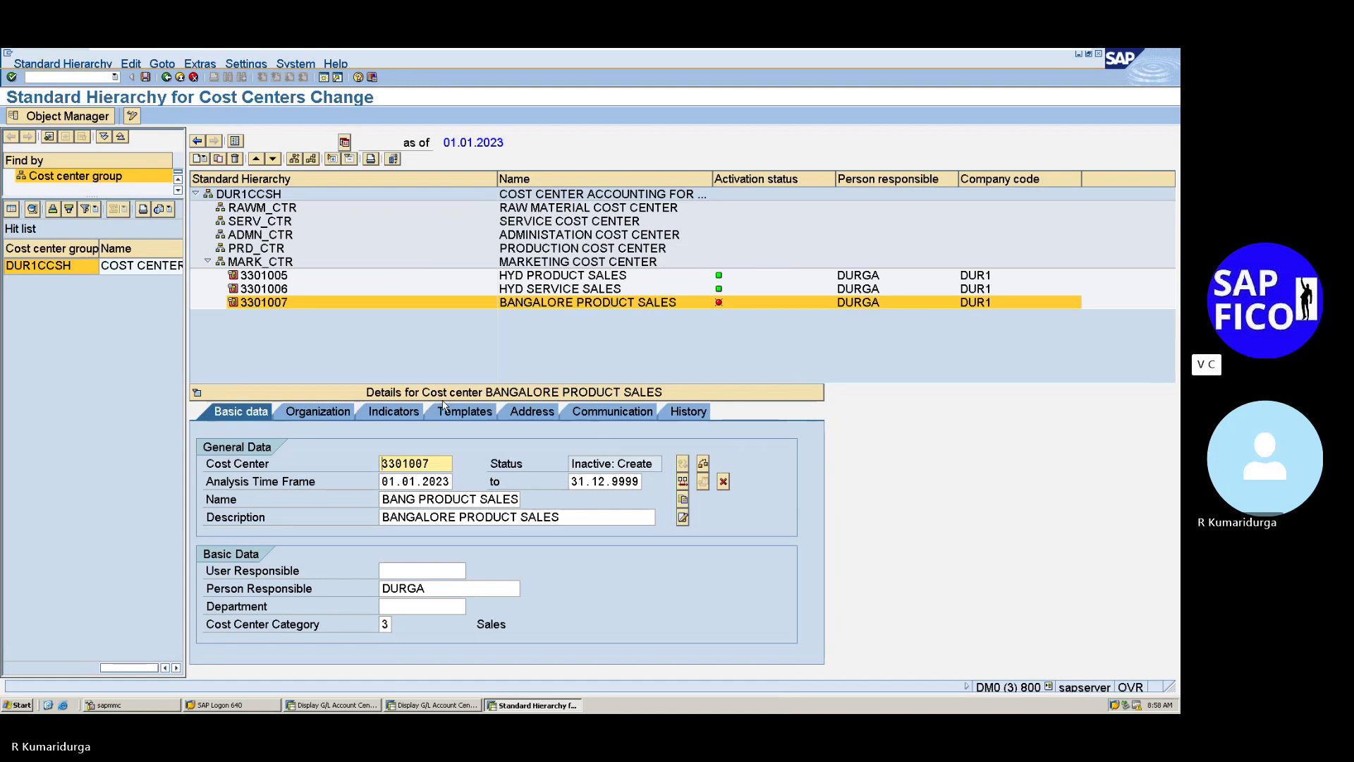
{"action": "key", "text": "ctrl+s"}
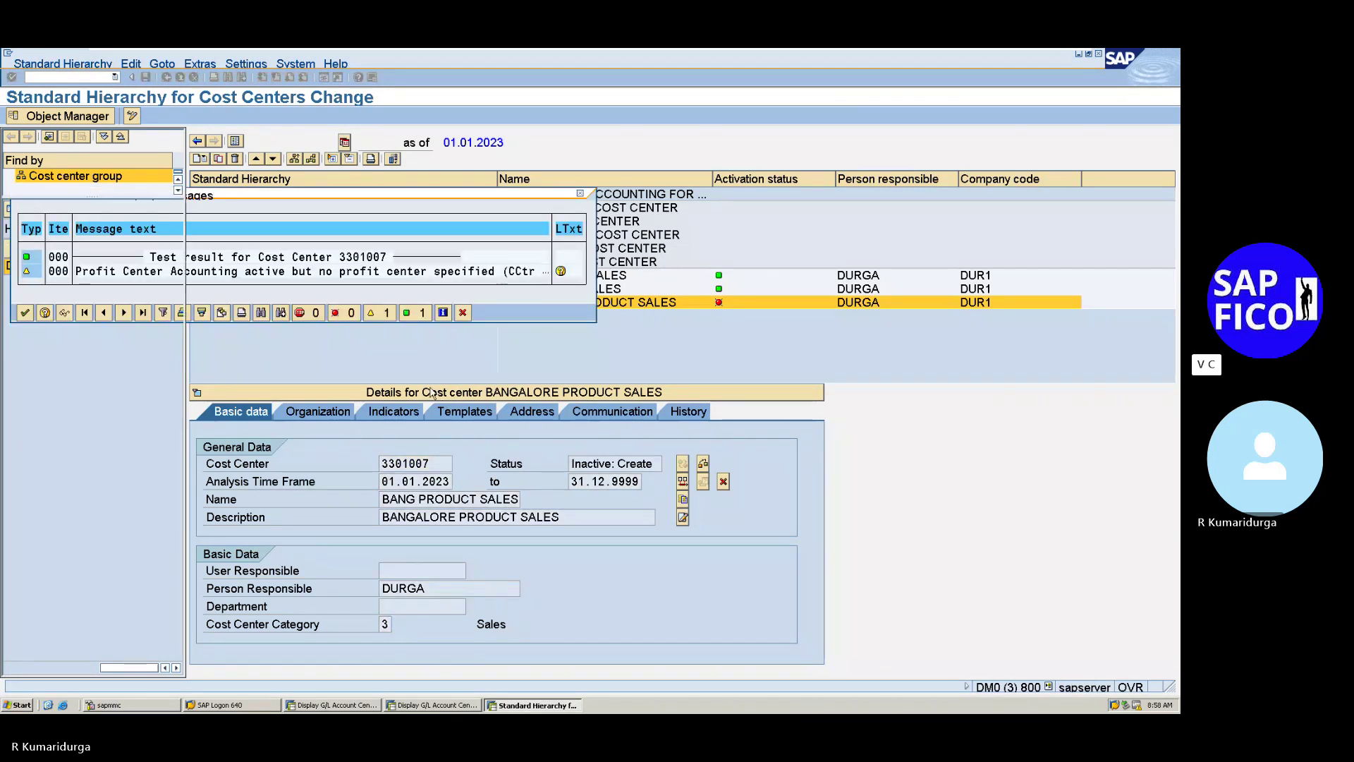
{"action": "key", "text": "Return"}
- Create another cost center under the marketing group MARK_CTR with the number 3301008
{"action": "left_click", "coordinate": [199, 158]}
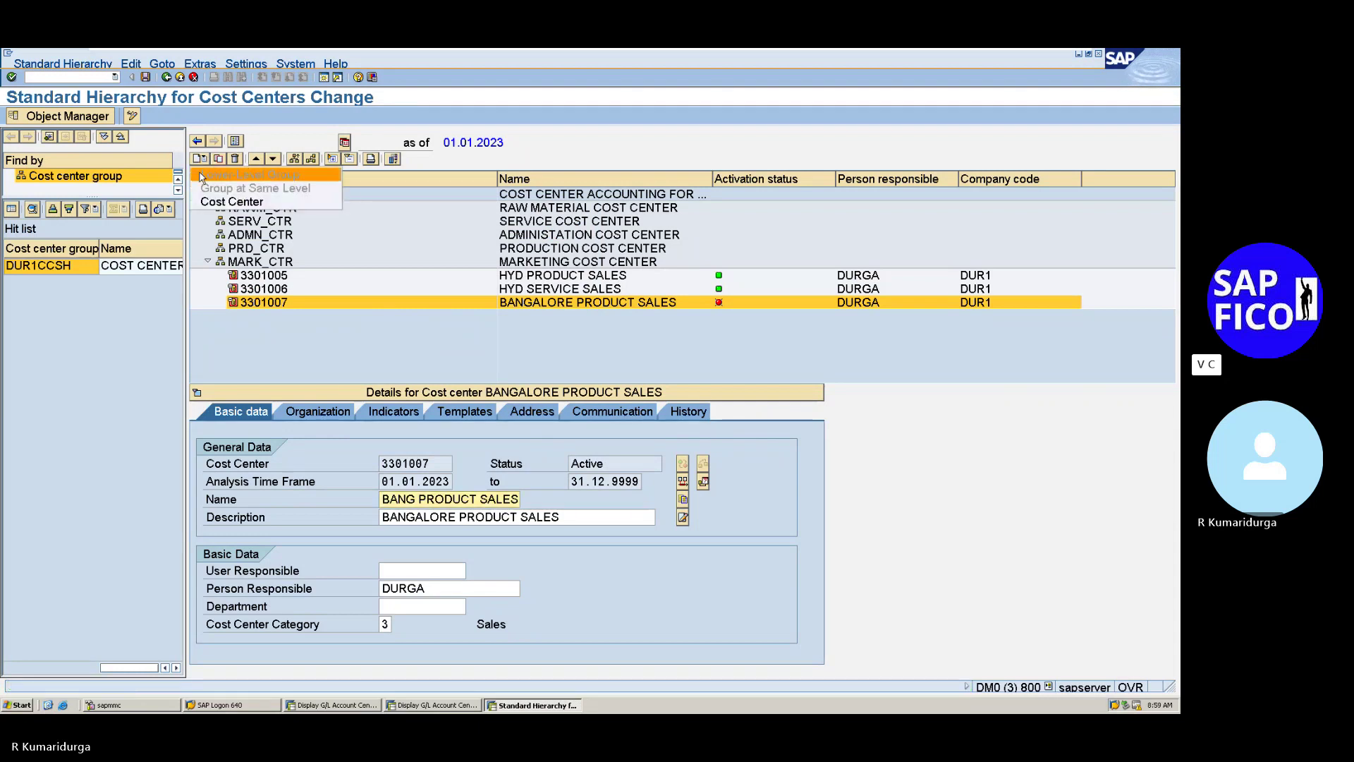
{"action": "left_click", "coordinate": [203, 202]}
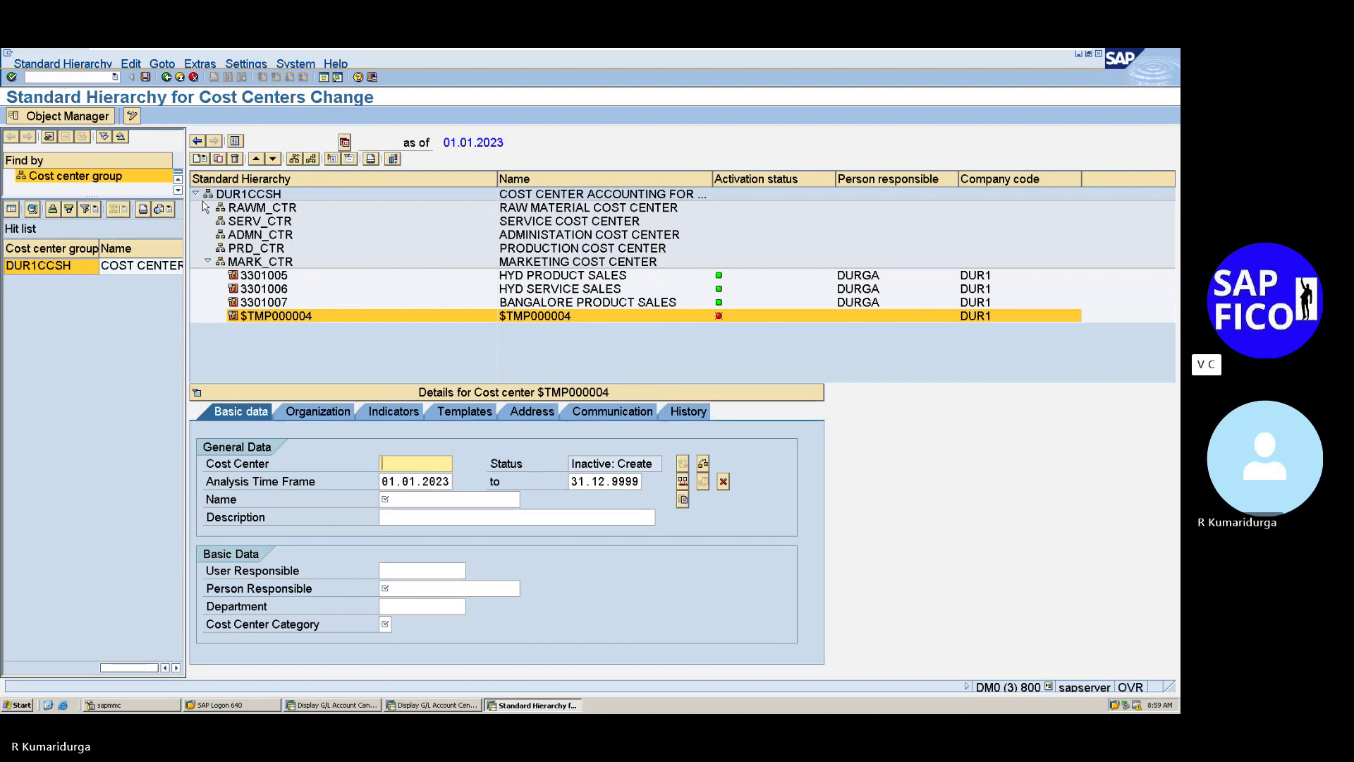
{"action": "type", "text": "3301"}
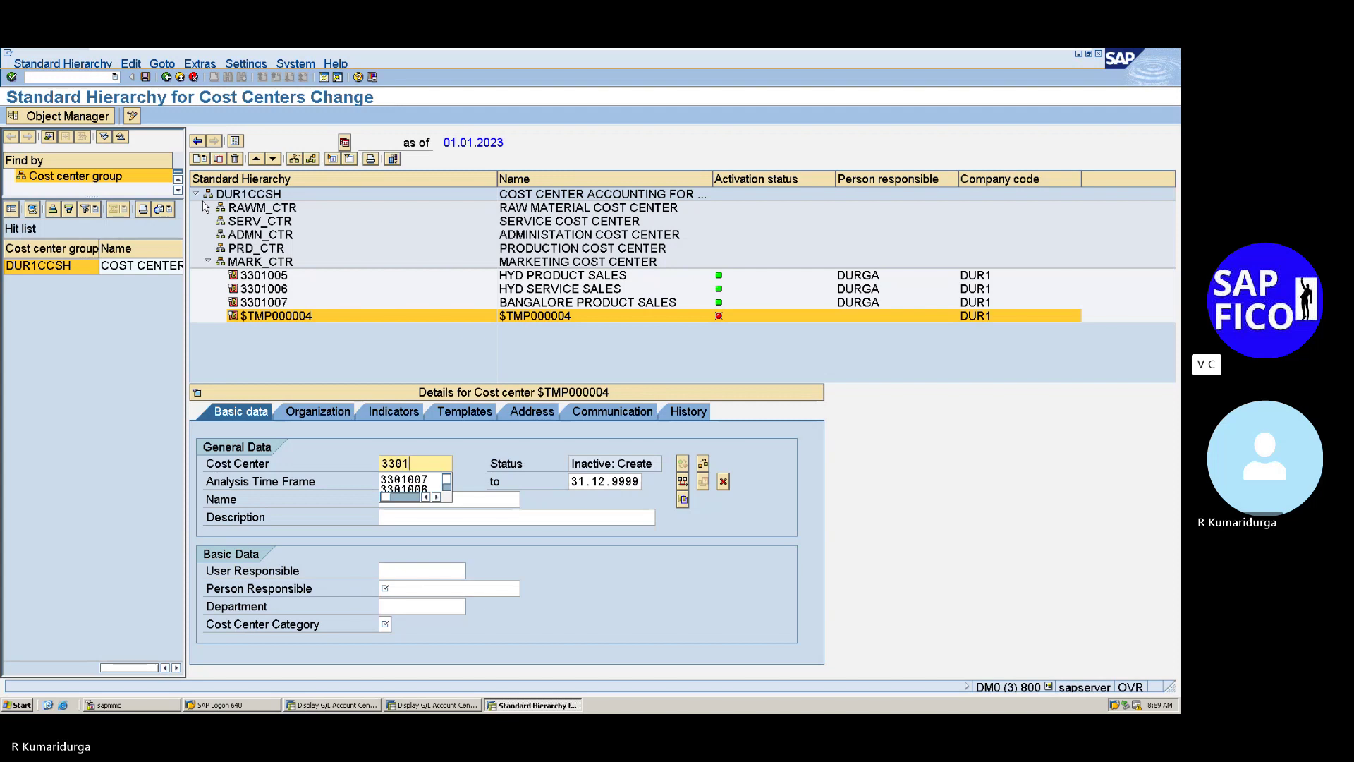
{"action": "type", "text": "008"}
- Set the name of cost center 3301008 to BANG SERVICE SALES and its description to BANGALORE SERVICE SALES
{"action": "key", "text": "Tab"}
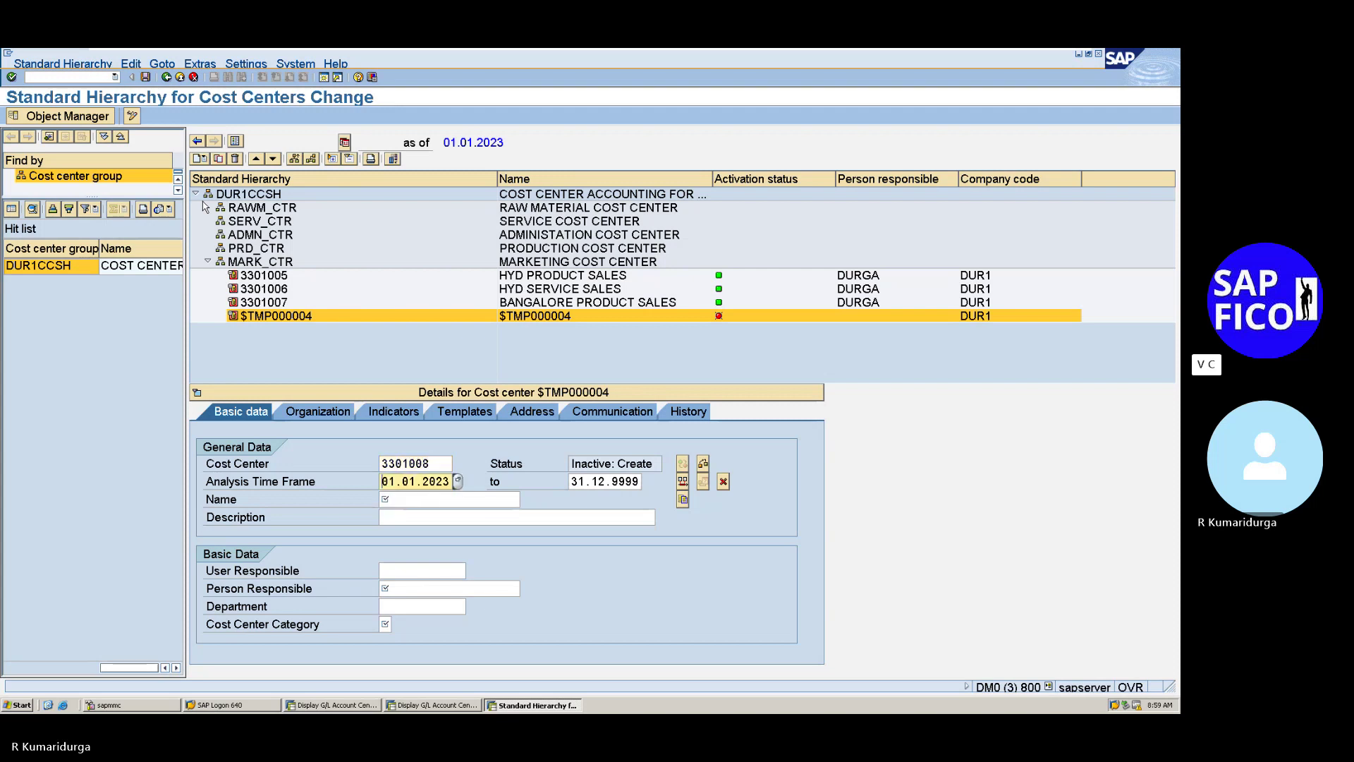
{"action": "key", "text": "Tab"}
{"action": "key", "text": "Tab"}
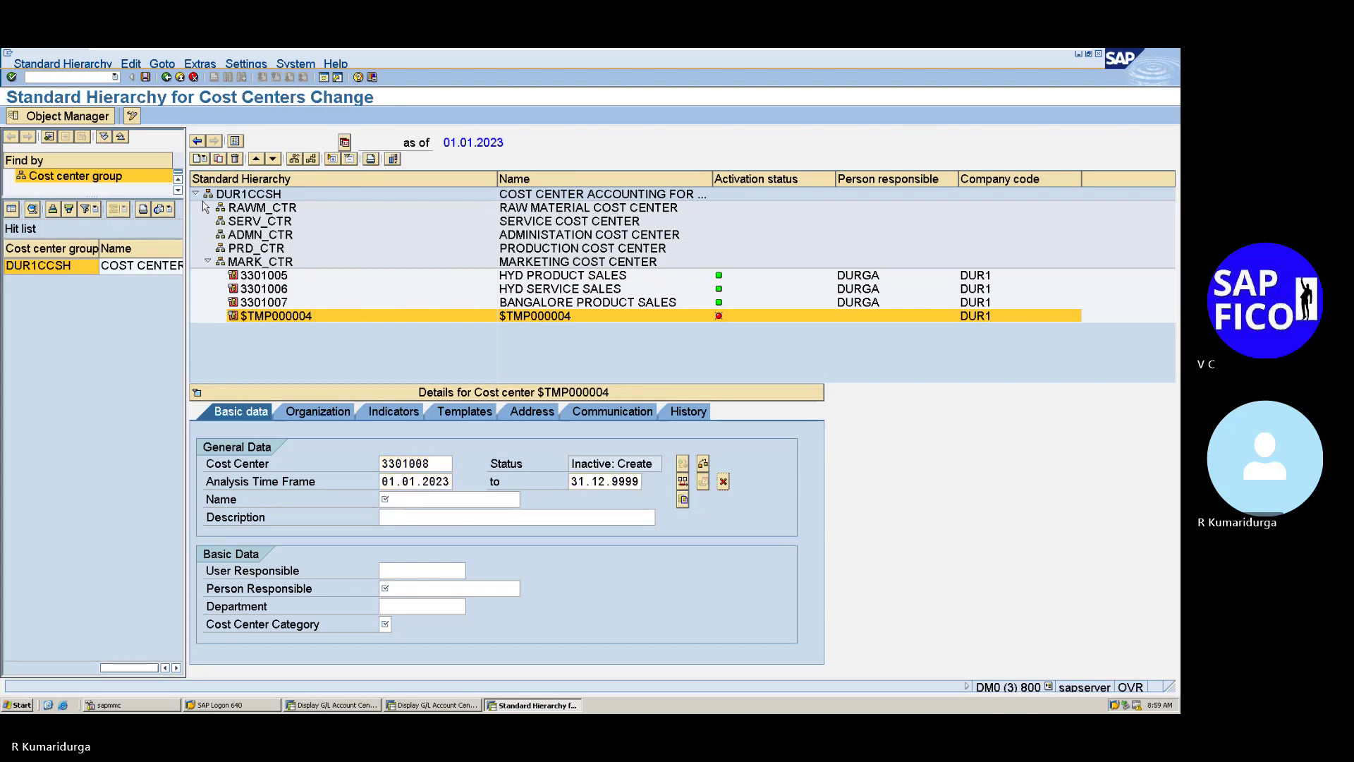
{"action": "type", "text": "BANG "}
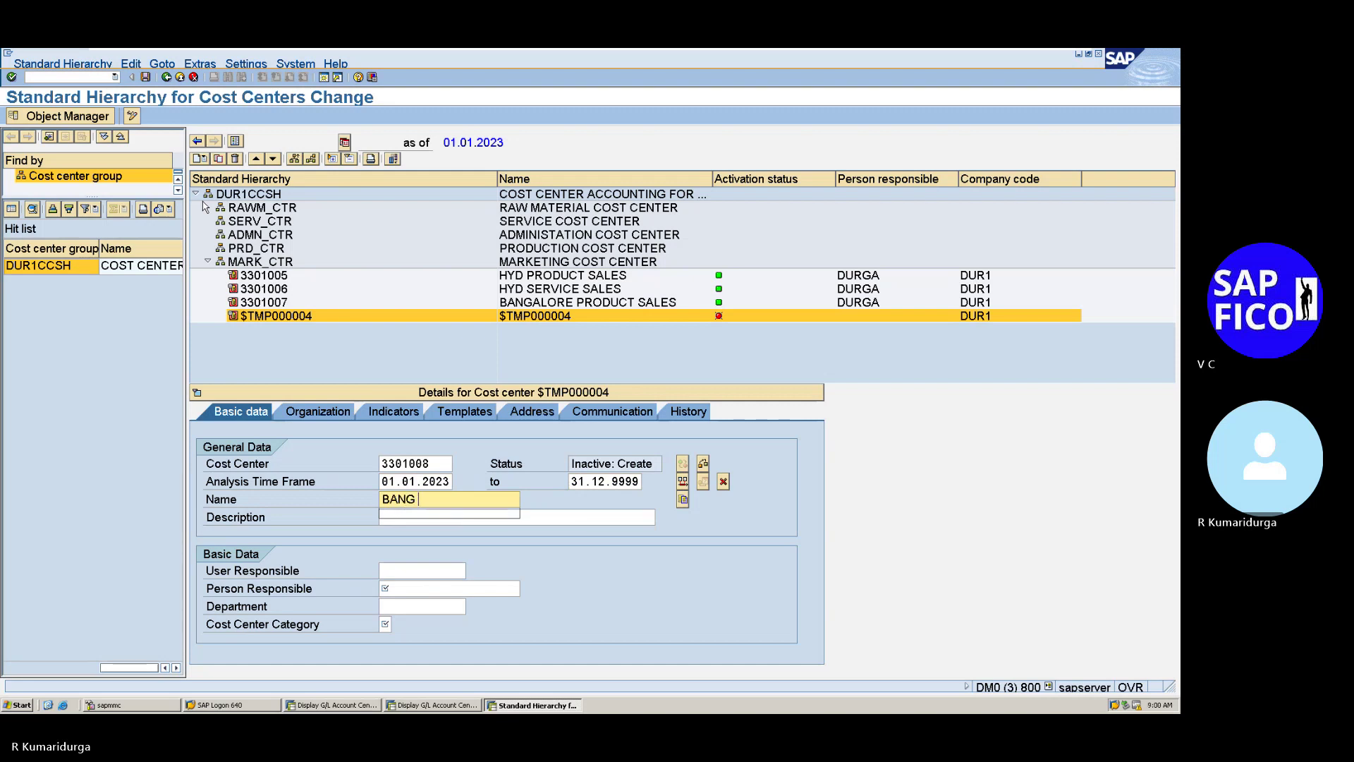
{"action": "type", "text": "SERVICE"}
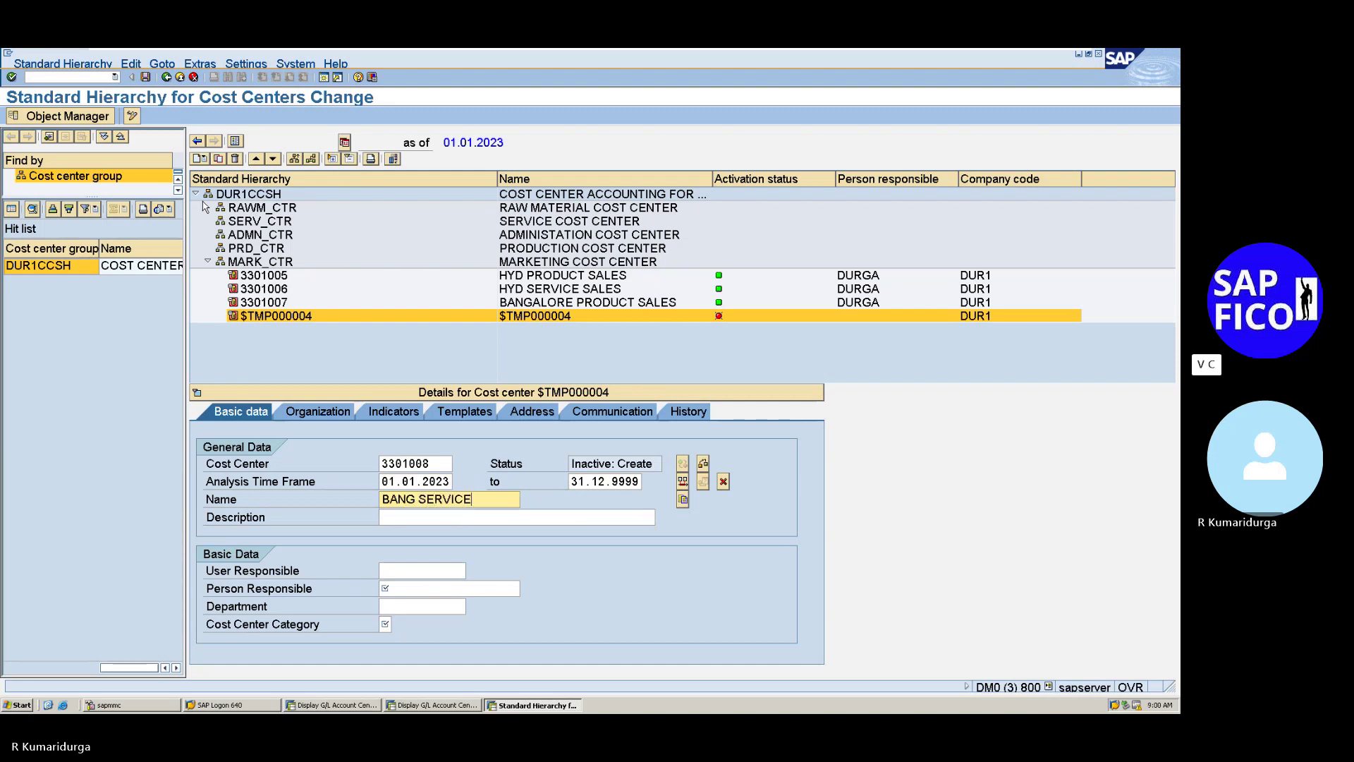
{"action": "type", "text": " SALES"}
{"action": "key", "text": "Return"}
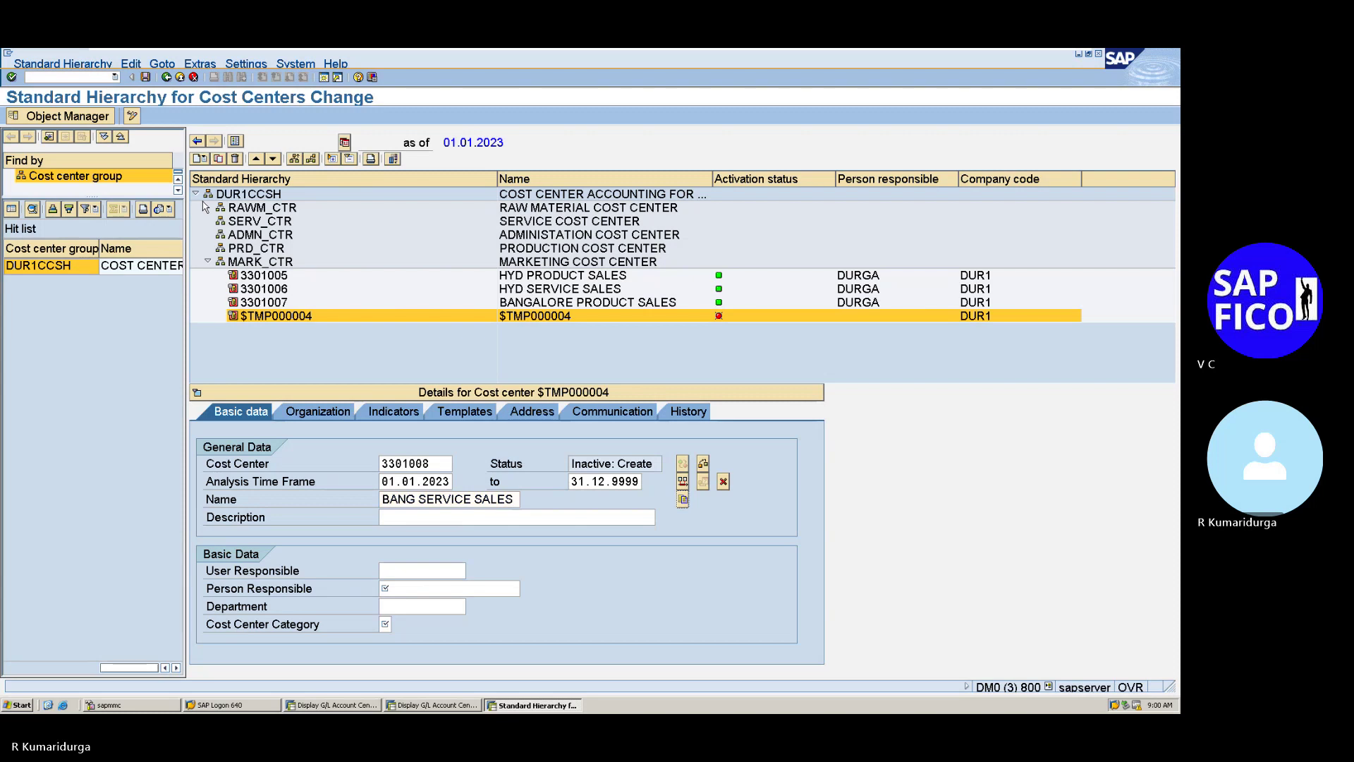
{"action": "key", "text": "Tab"}
{"action": "type", "text": "BAN"}
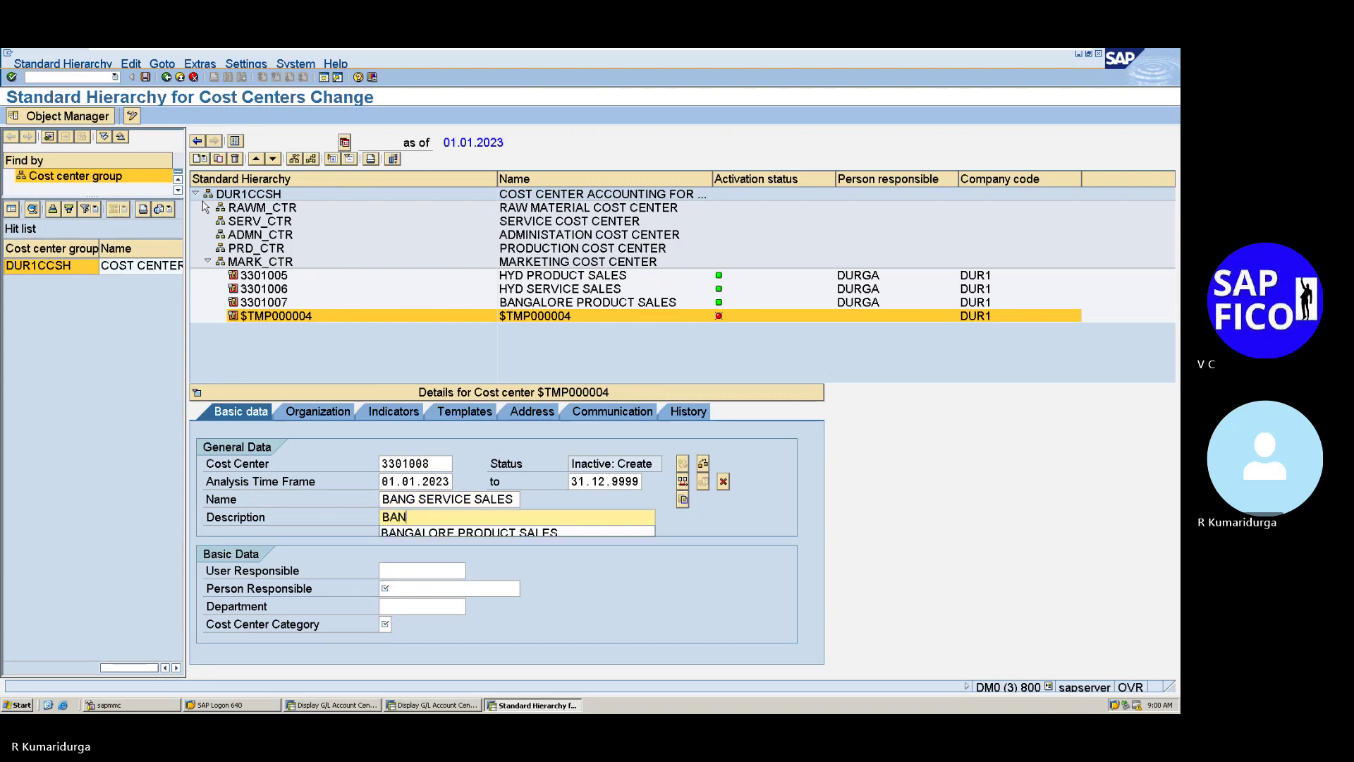
{"action": "type", "text": "GALORE SERVICE SALES"}
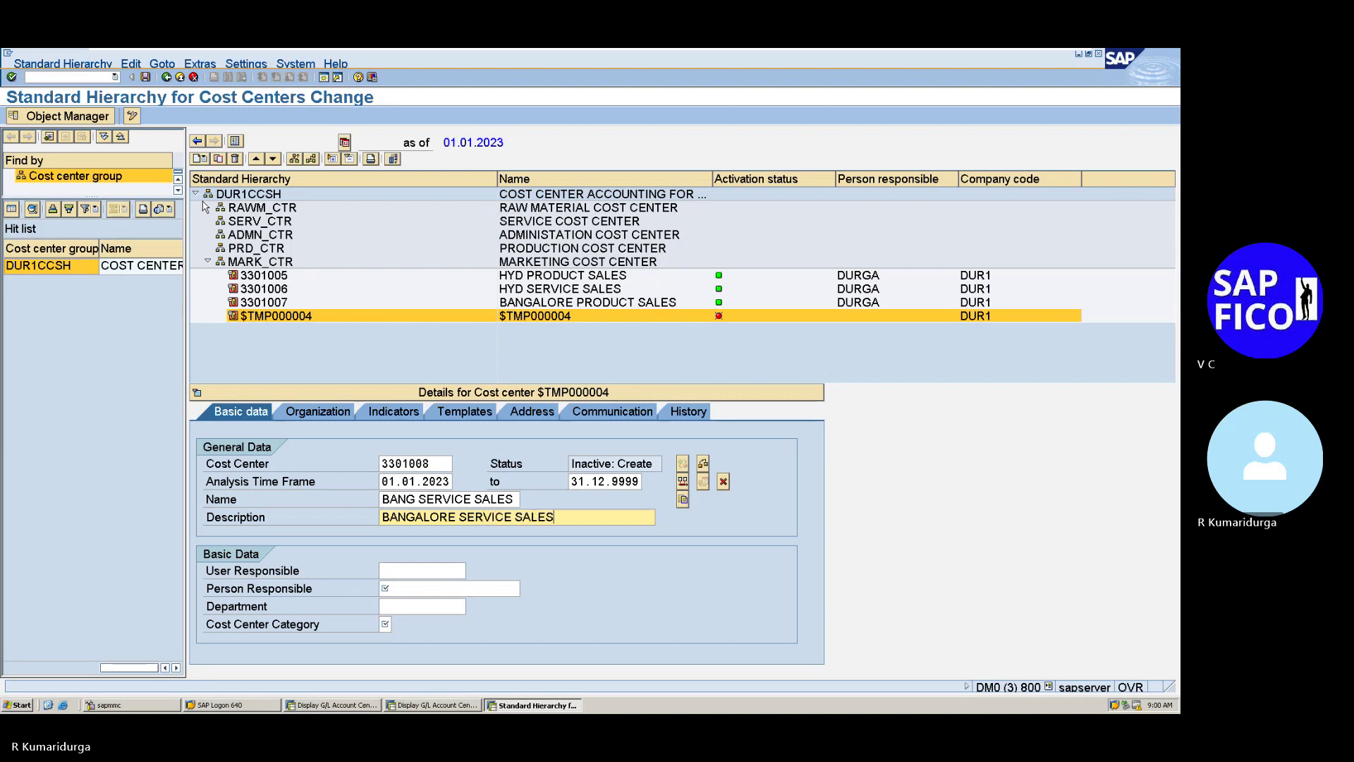
- Enter the name of the person responsible for cost center 3301008, leaving user responsible and department empty
{"action": "key", "text": "Tab"}
{"action": "key", "text": "Tab"}
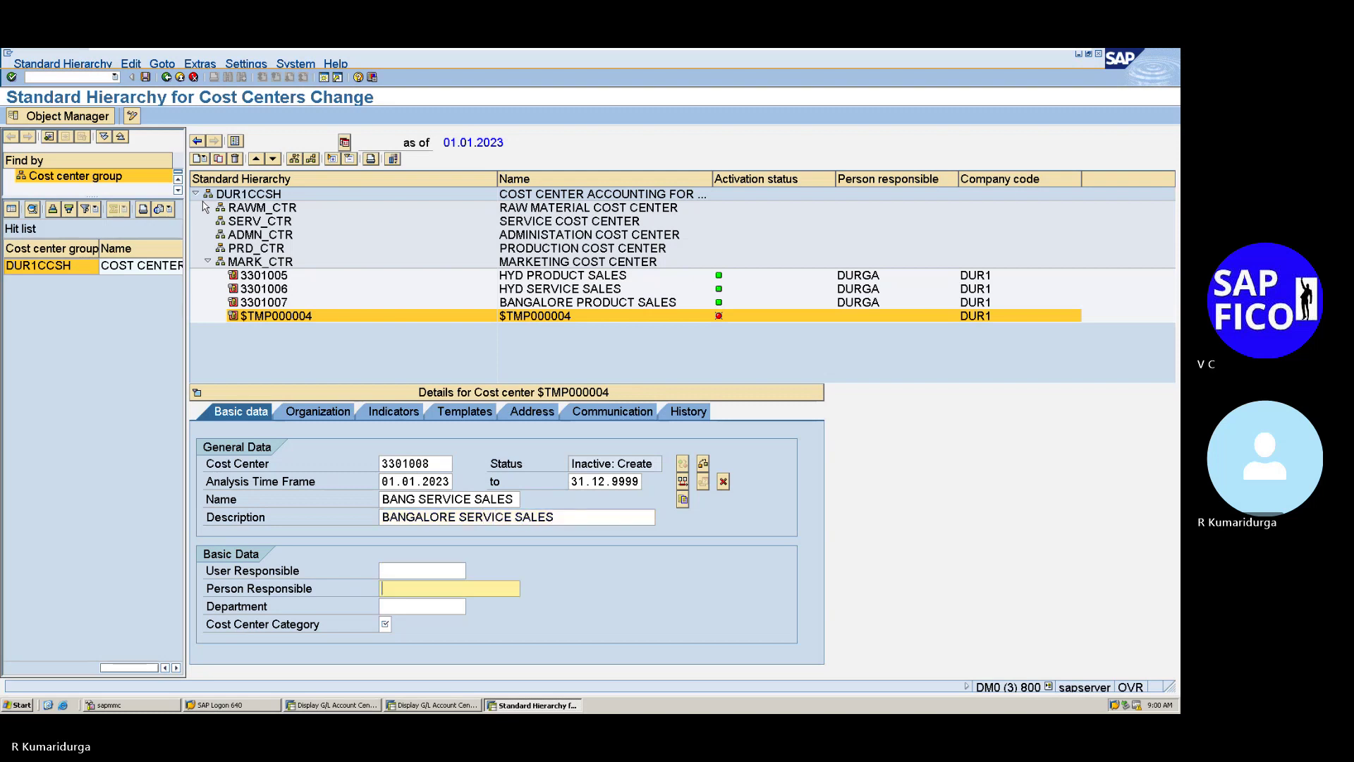
{"action": "type", "text": "KUMARI"}
{"action": "key", "text": "Tab"}
{"action": "key", "text": "Tab"}
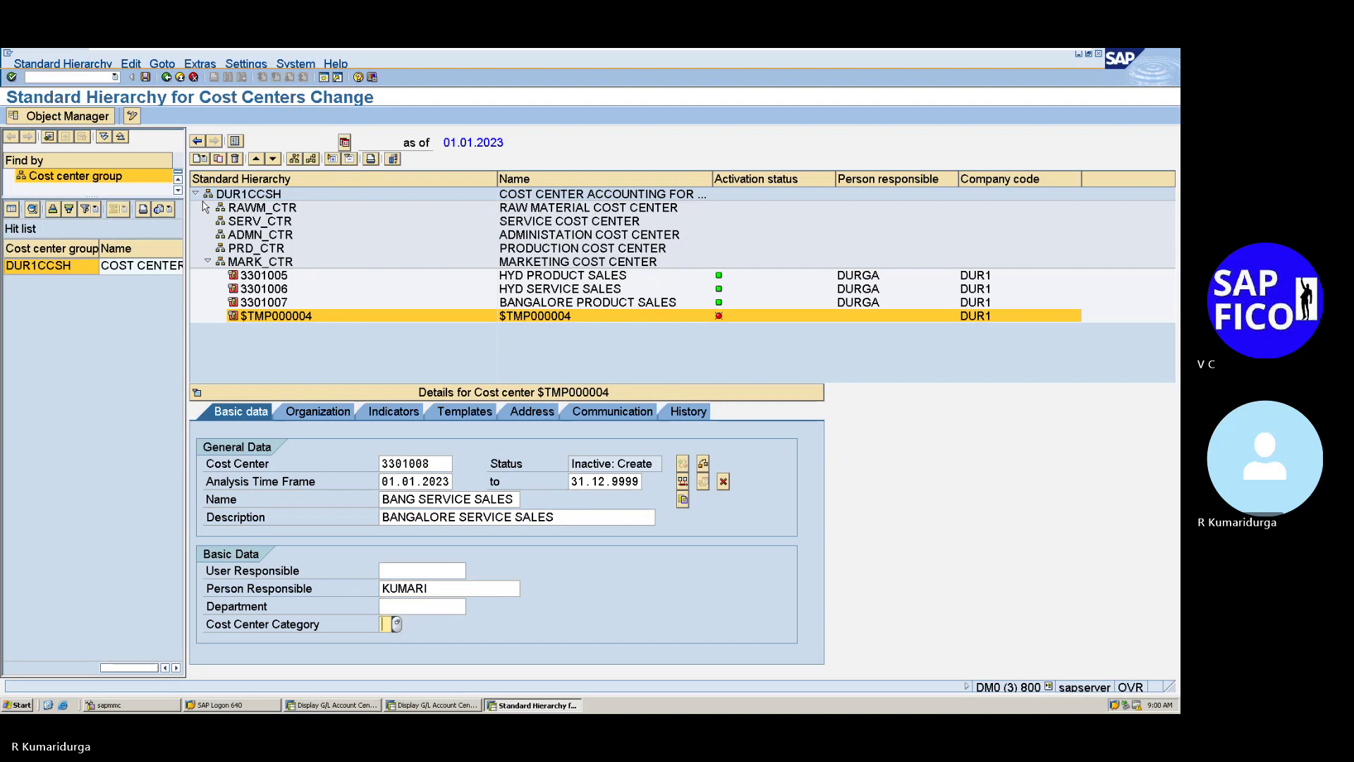
- Assign cost center category 3 (Sales) to cost center 3301008 and save it
{"action": "type", "text": "3"}
{"action": "key", "text": "Return"}
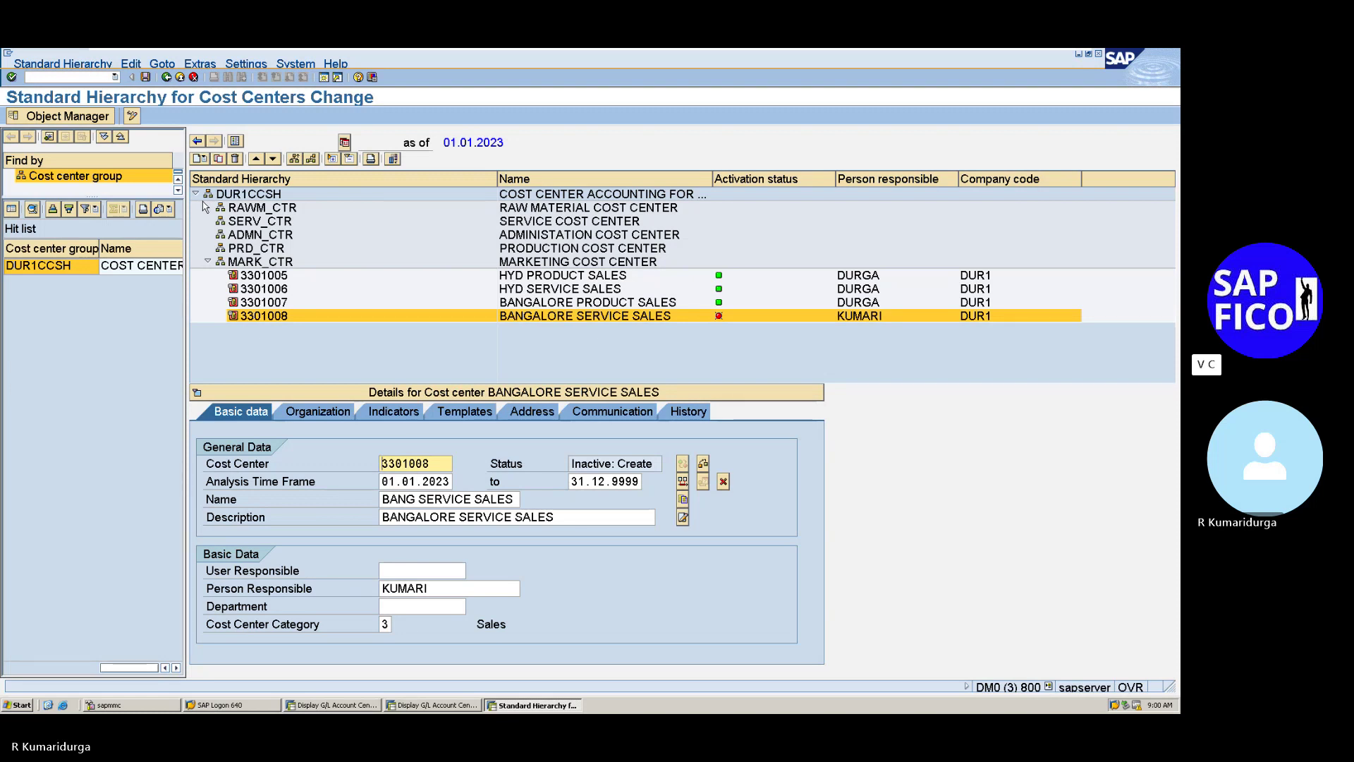
{"action": "key", "text": "ctrl+F2"}
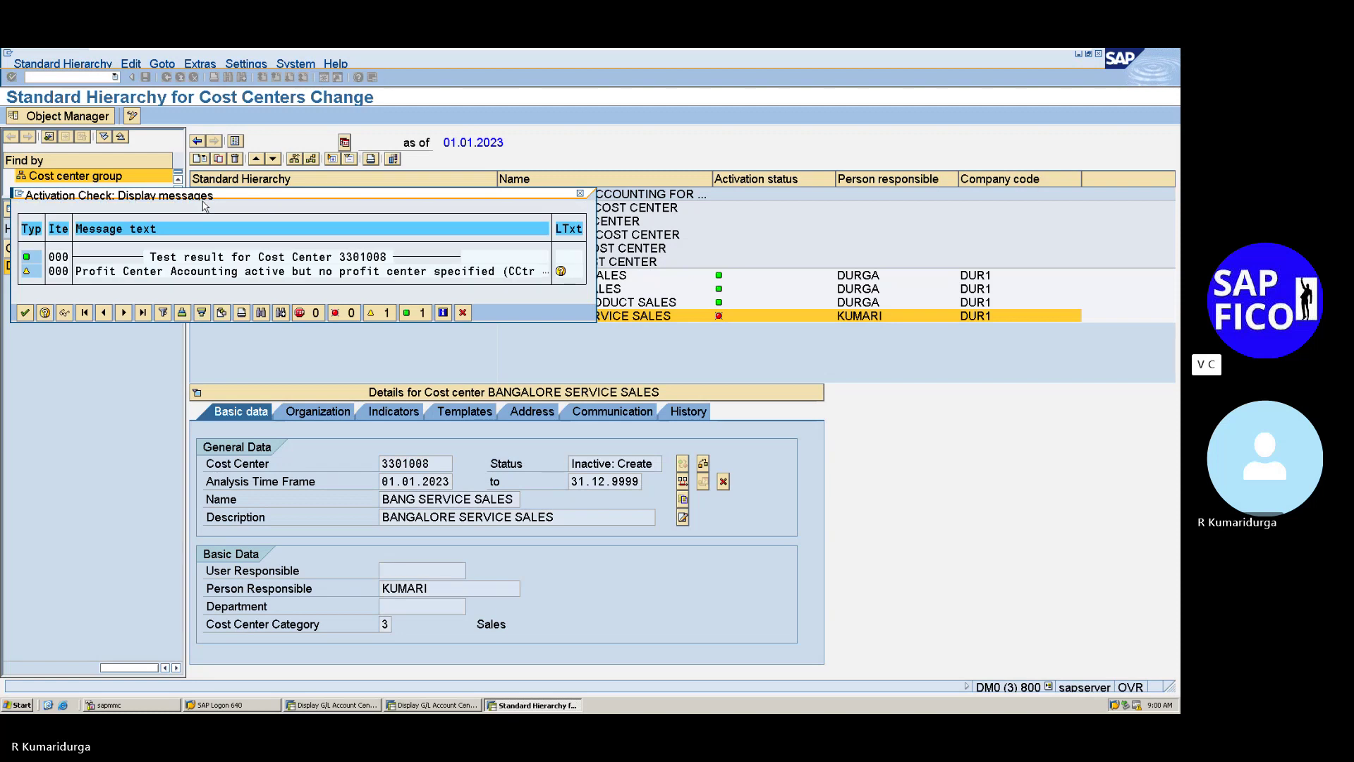
{"action": "key", "text": "Return"}
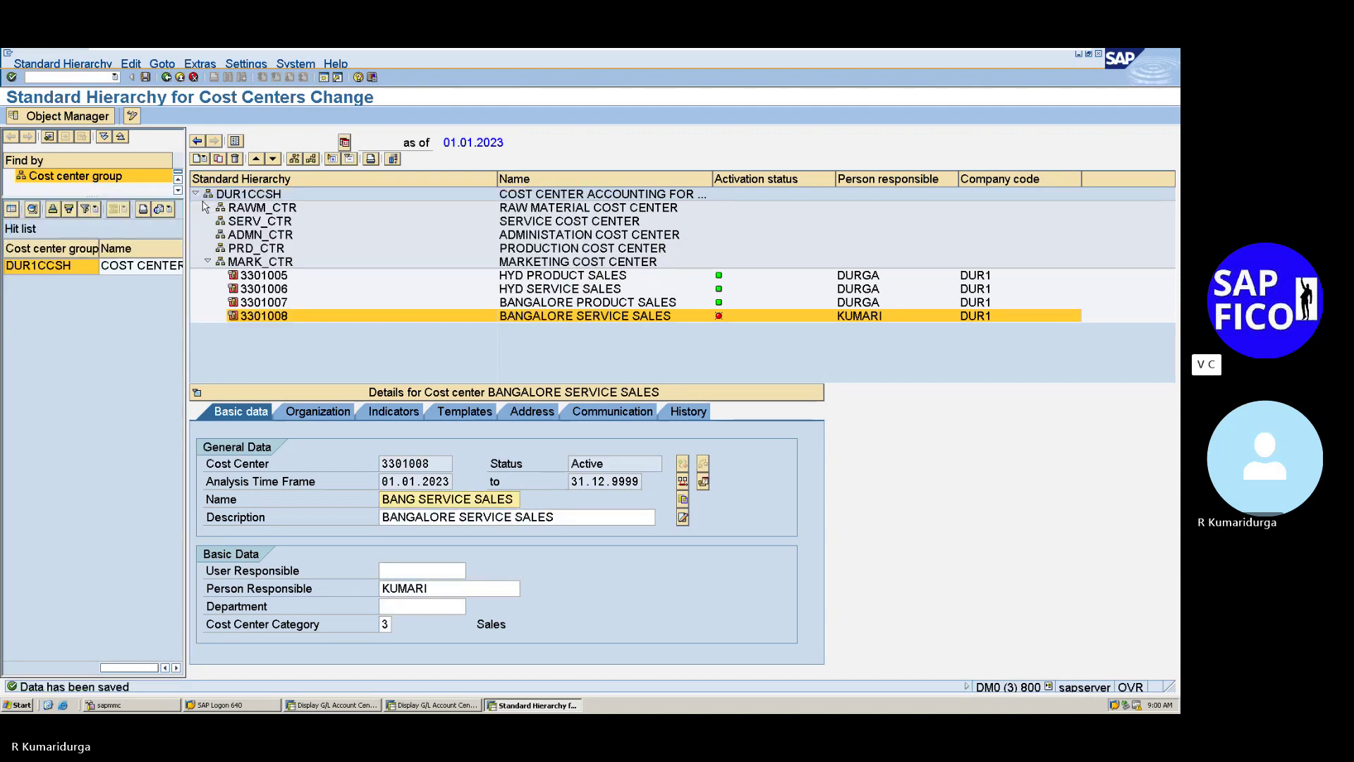
- Add a new cost center under the production group PRD_CTR
{"action": "left_click", "coordinate": [256, 248]}
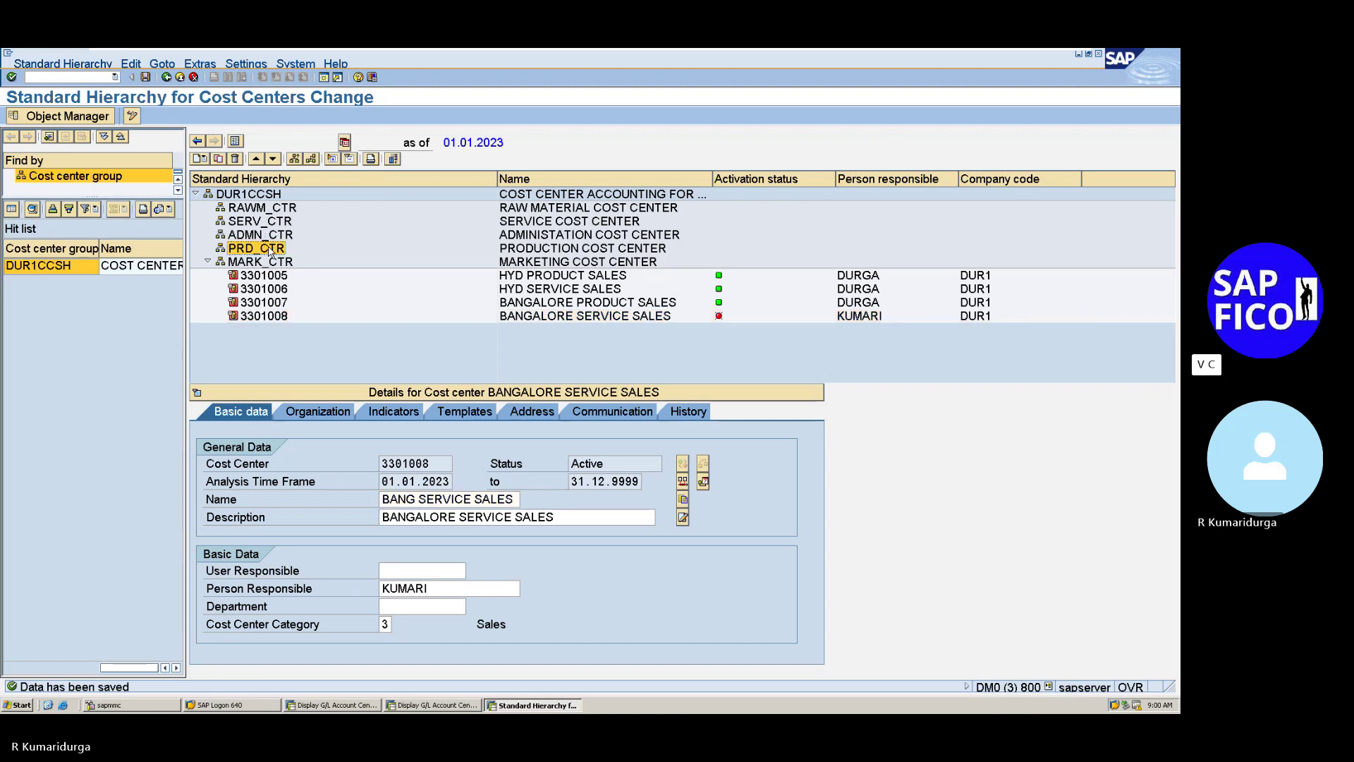
{"action": "left_click", "coordinate": [201, 159]}
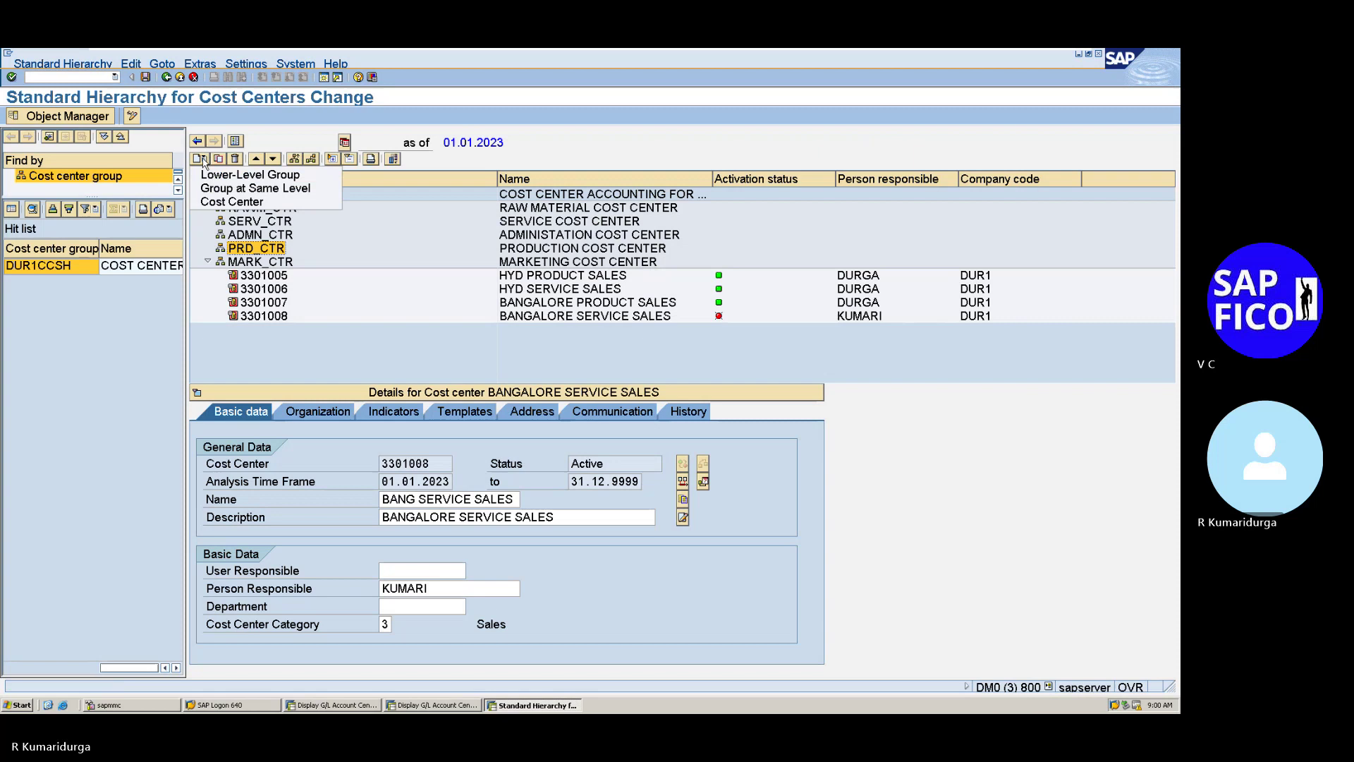
{"action": "left_click", "coordinate": [219, 203]}
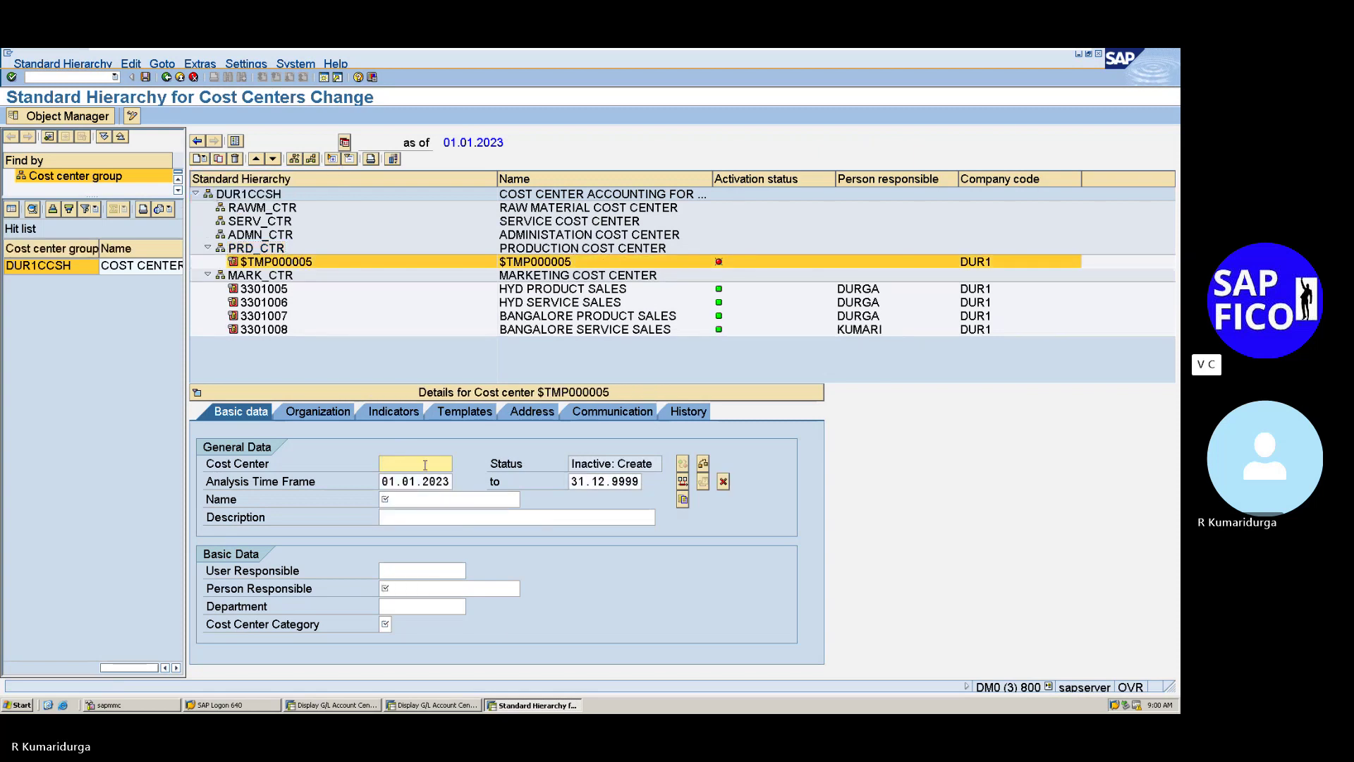
{"action": "type", "text": "200001"}
{"action": "key", "text": "BackSpace"}
{"action": "key", "text": "BackSpace"}
{"action": "key", "text": "BackSpace"}
{"action": "key", "text": "BackSpace"}
{"action": "key", "text": "BackSpace"}
{"action": "key", "text": "BackSpace"}
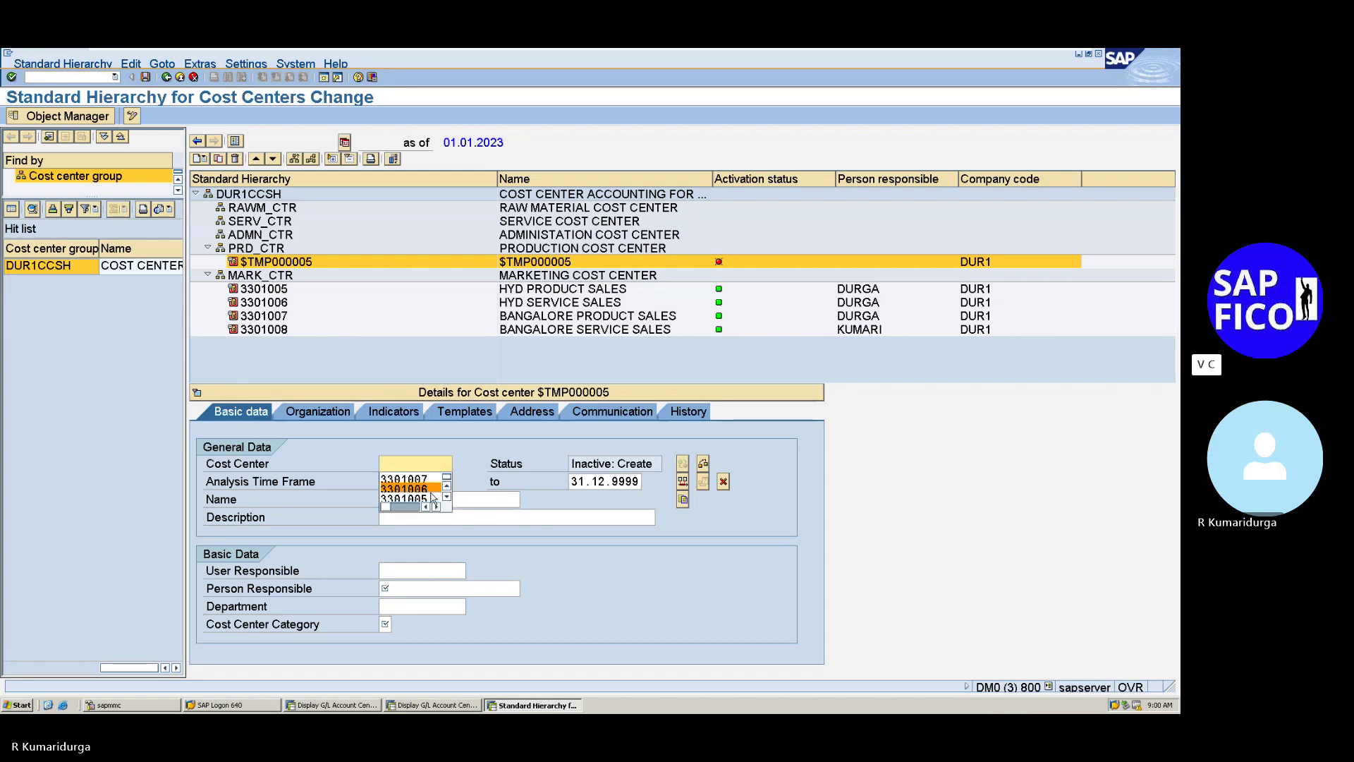
- Number the new production cost center 3301500 and keep its analysis time frame as proposed
{"action": "type", "text": "33015"}
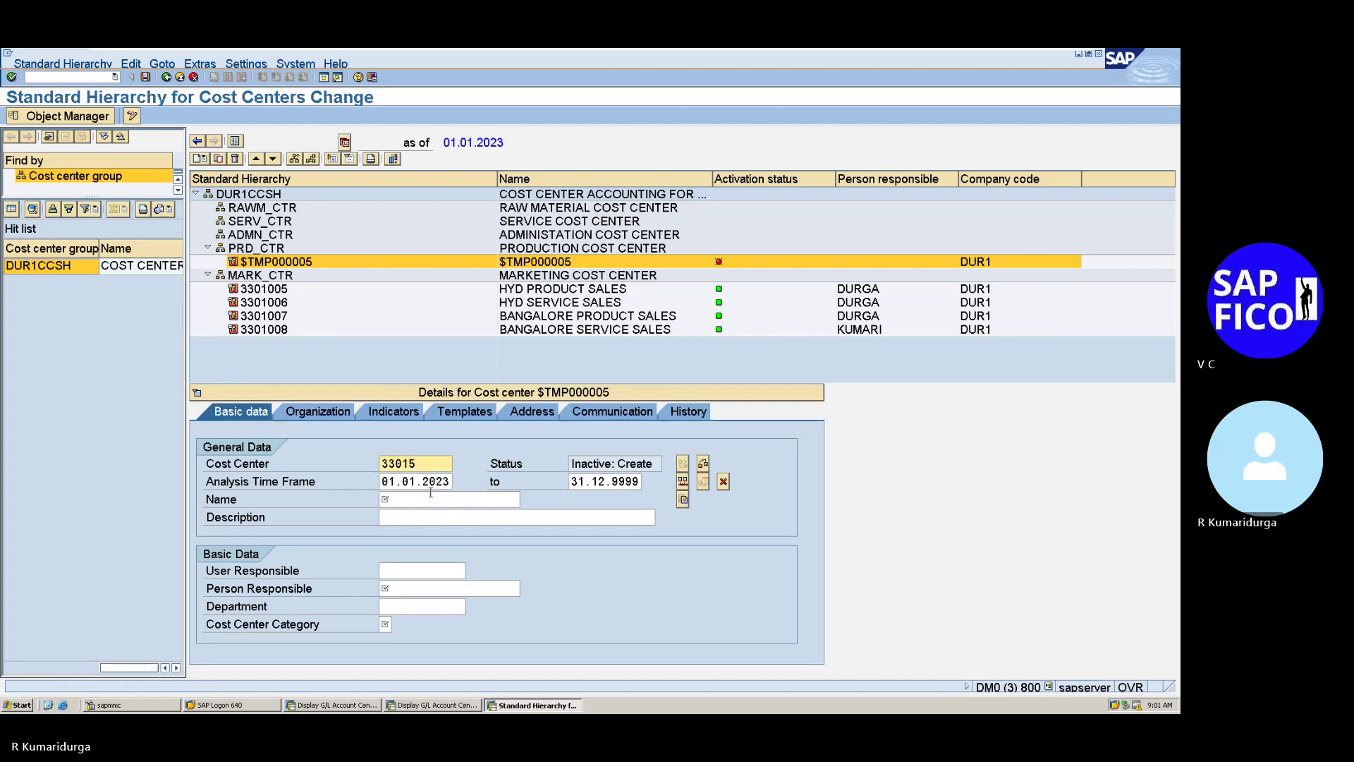
{"action": "type", "text": "00"}
{"action": "key", "text": "Tab"}
{"action": "key", "text": "Tab"}
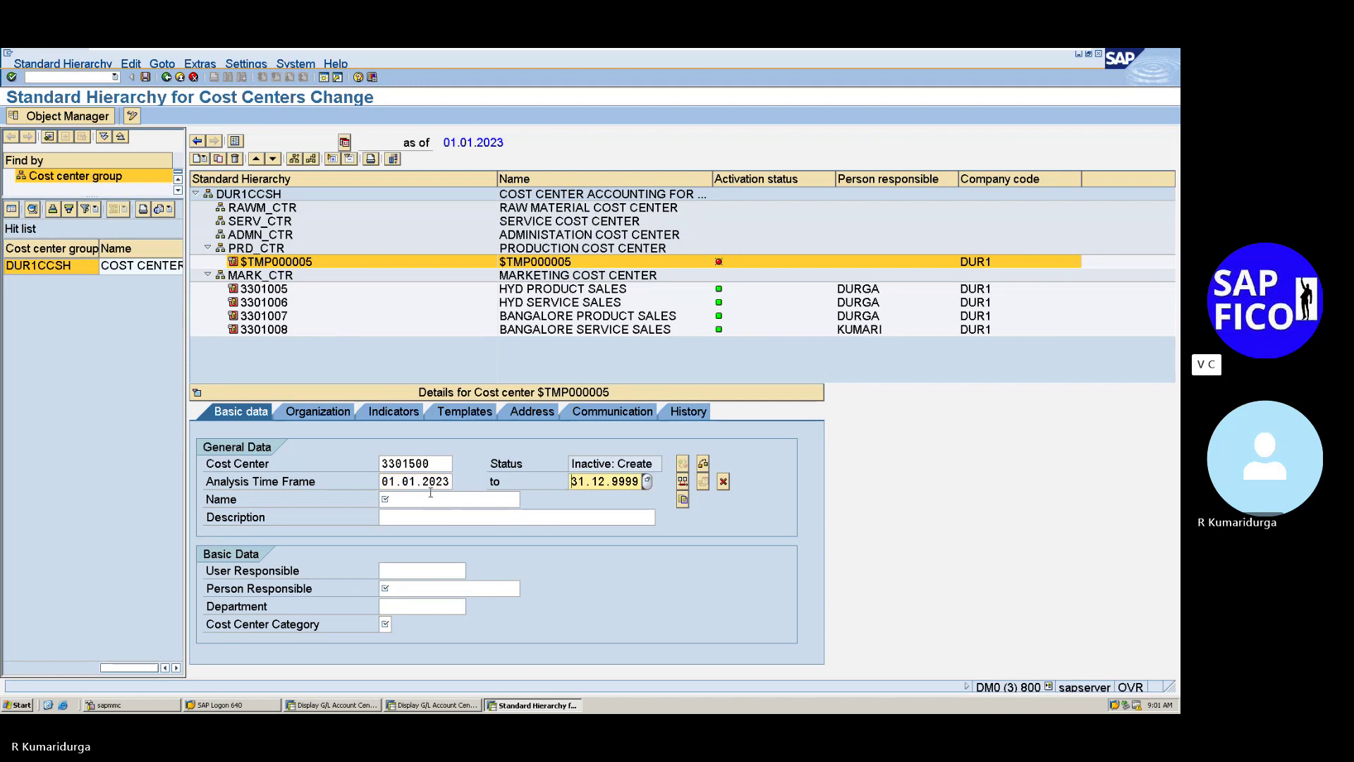
- Set both the name and the description of cost center 3301500 to PRODUCTION 1
{"action": "key", "text": "Tab"}
{"action": "left_click", "coordinate": [430, 494]}
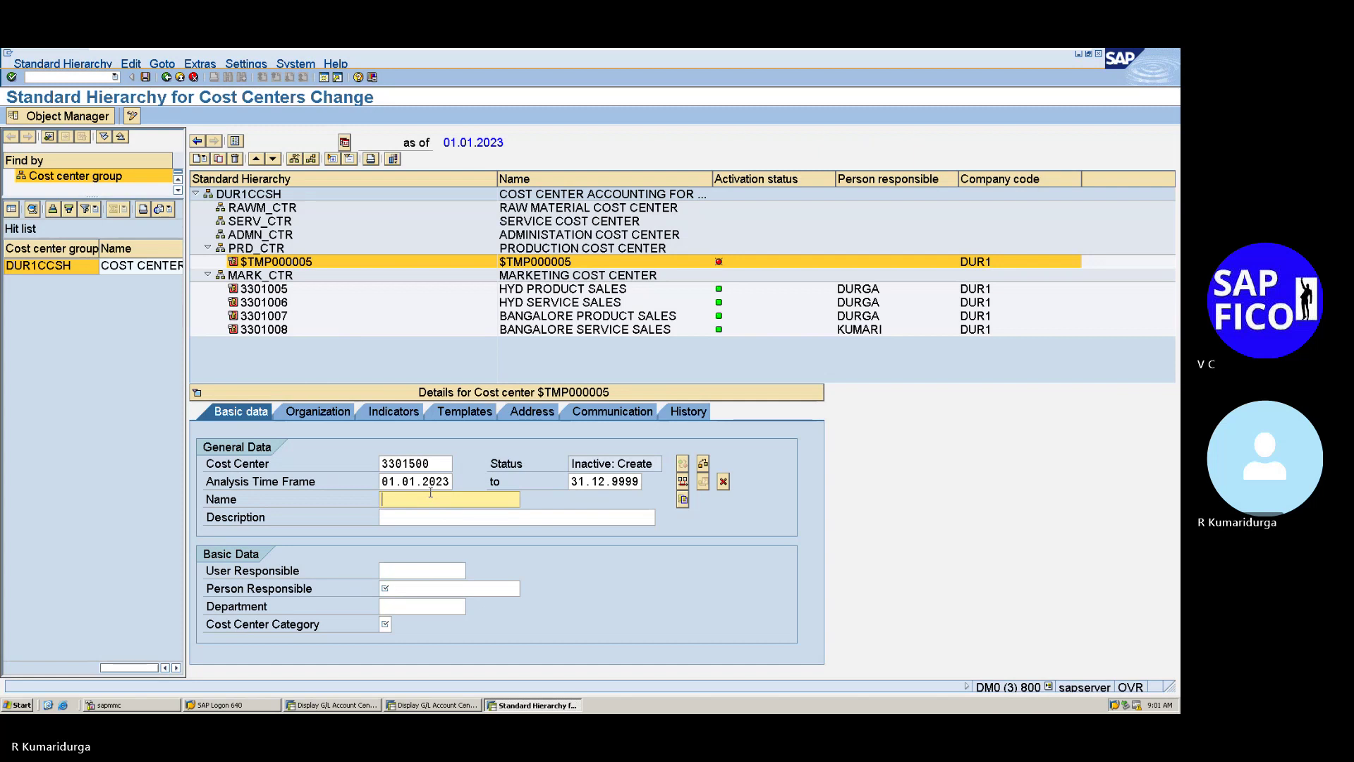
{"action": "type", "text": "PRODUCTION 1"}
{"action": "key", "text": "Tab"}
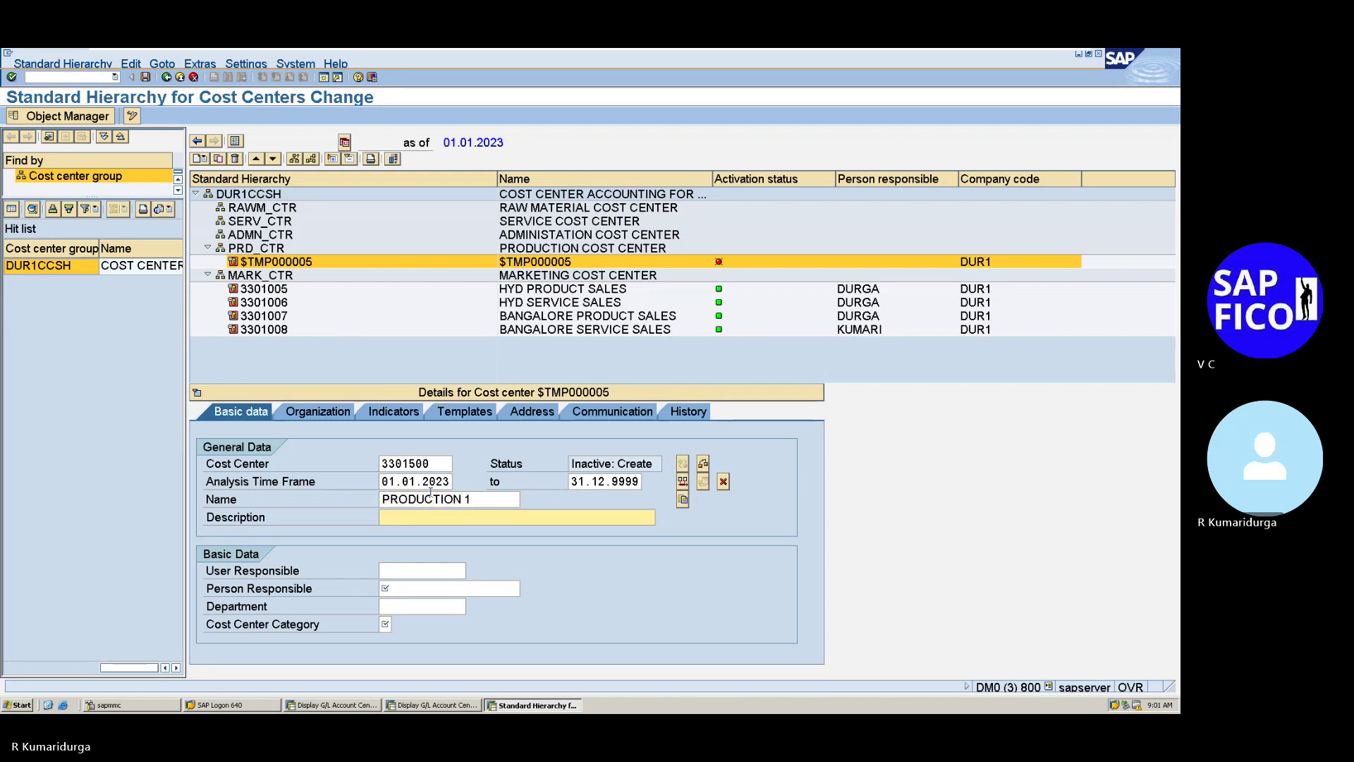
{"action": "type", "text": "PRODUCTION 1"}
- Complete cost center 3301500 with the name of the person responsible and category 1 (Production), and save it
{"action": "left_click", "coordinate": [418, 586]}
{"action": "type", "text": "KUMARI"}
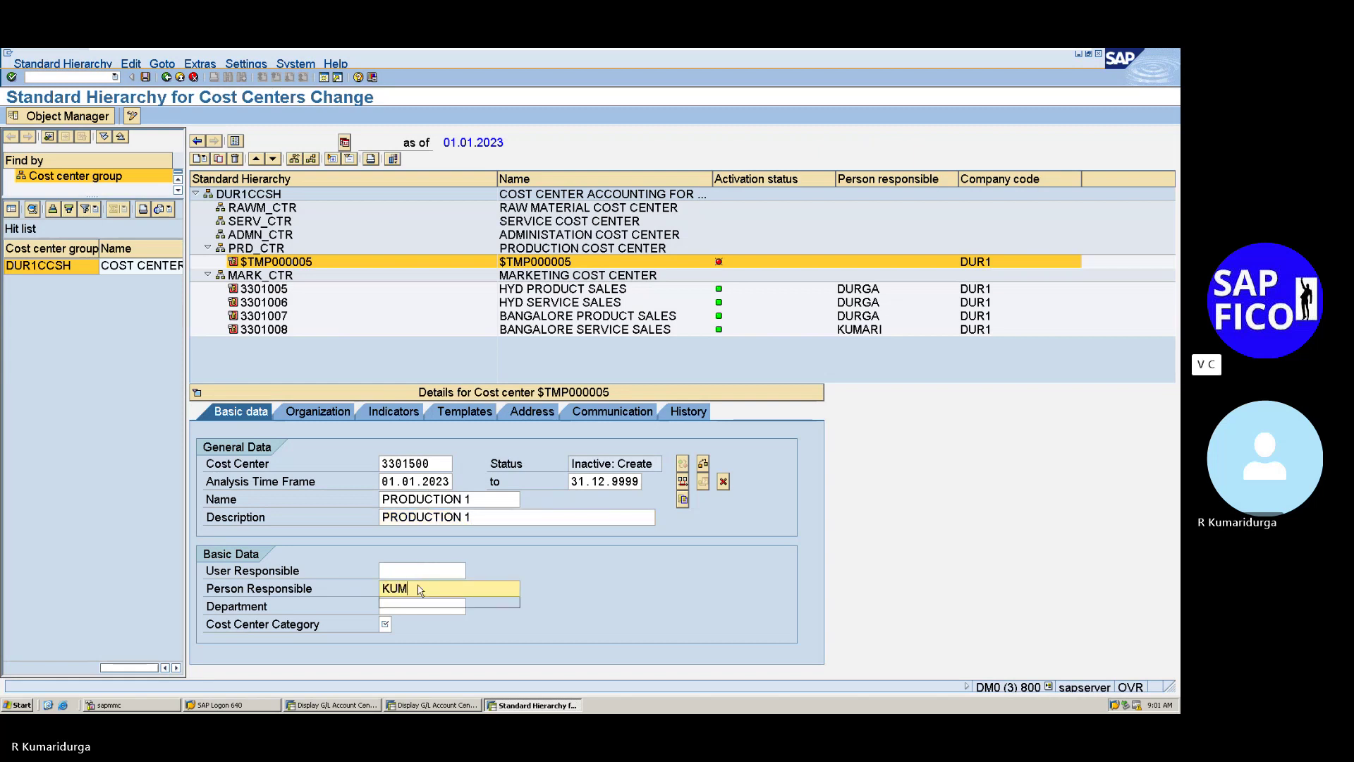
{"action": "left_click", "coordinate": [390, 626]}
{"action": "left_click", "coordinate": [396, 624]}
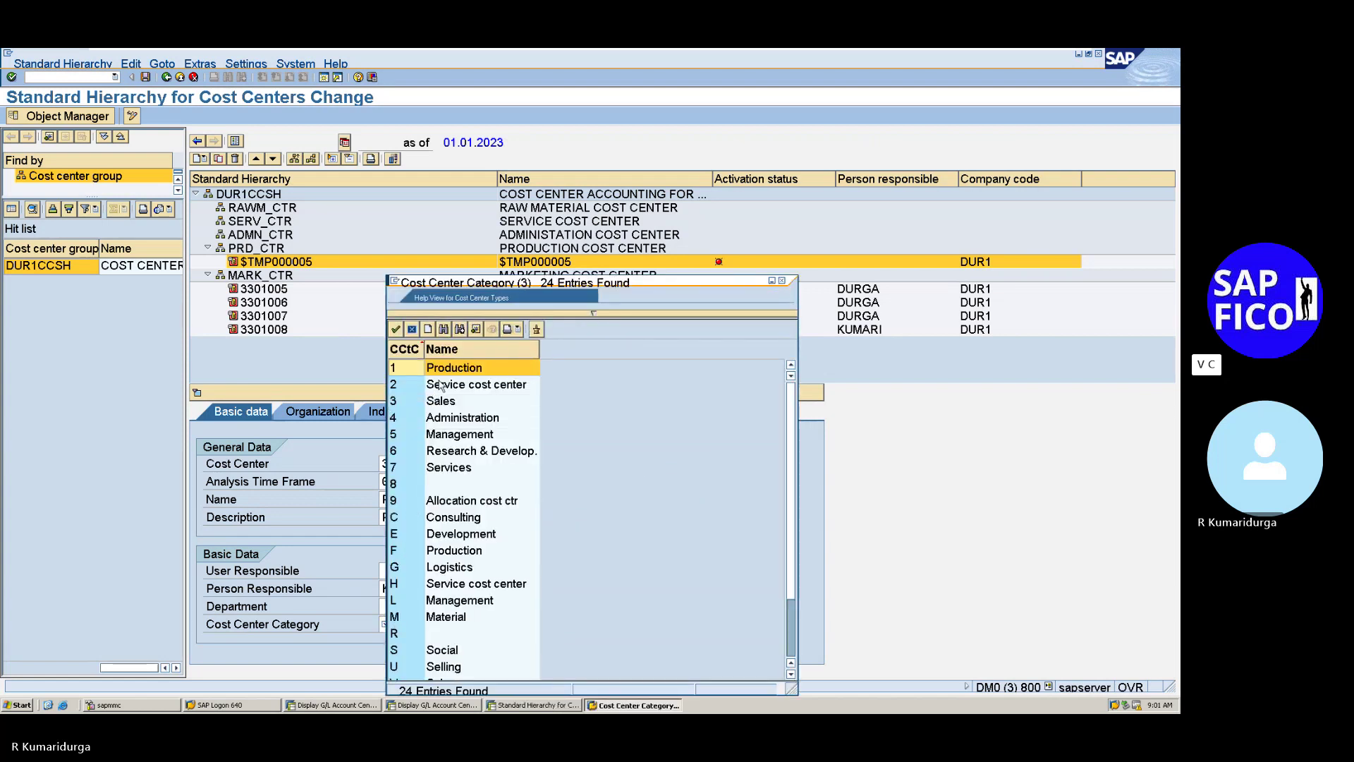
{"action": "double_click", "coordinate": [446, 373]}
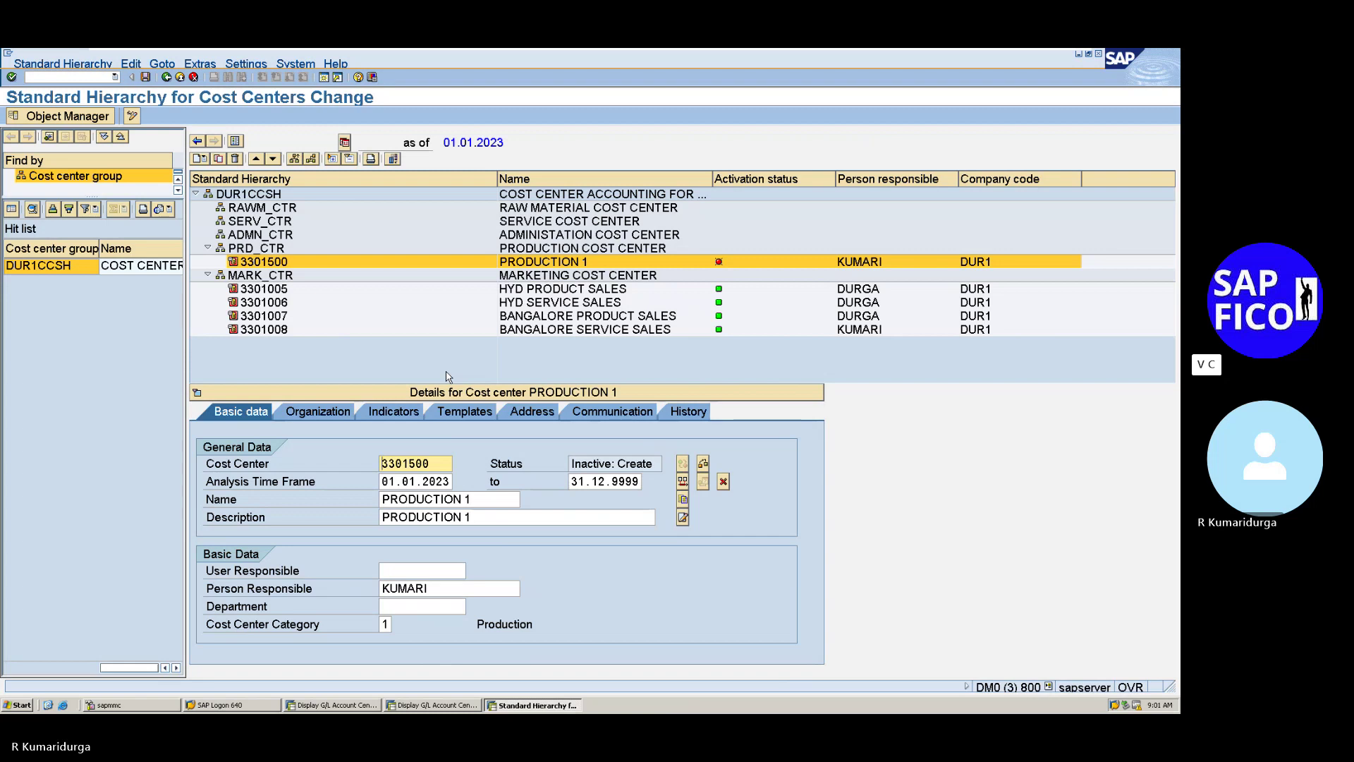
{"action": "key", "text": "ctrl+F2"}
{"action": "key", "text": "Return"}
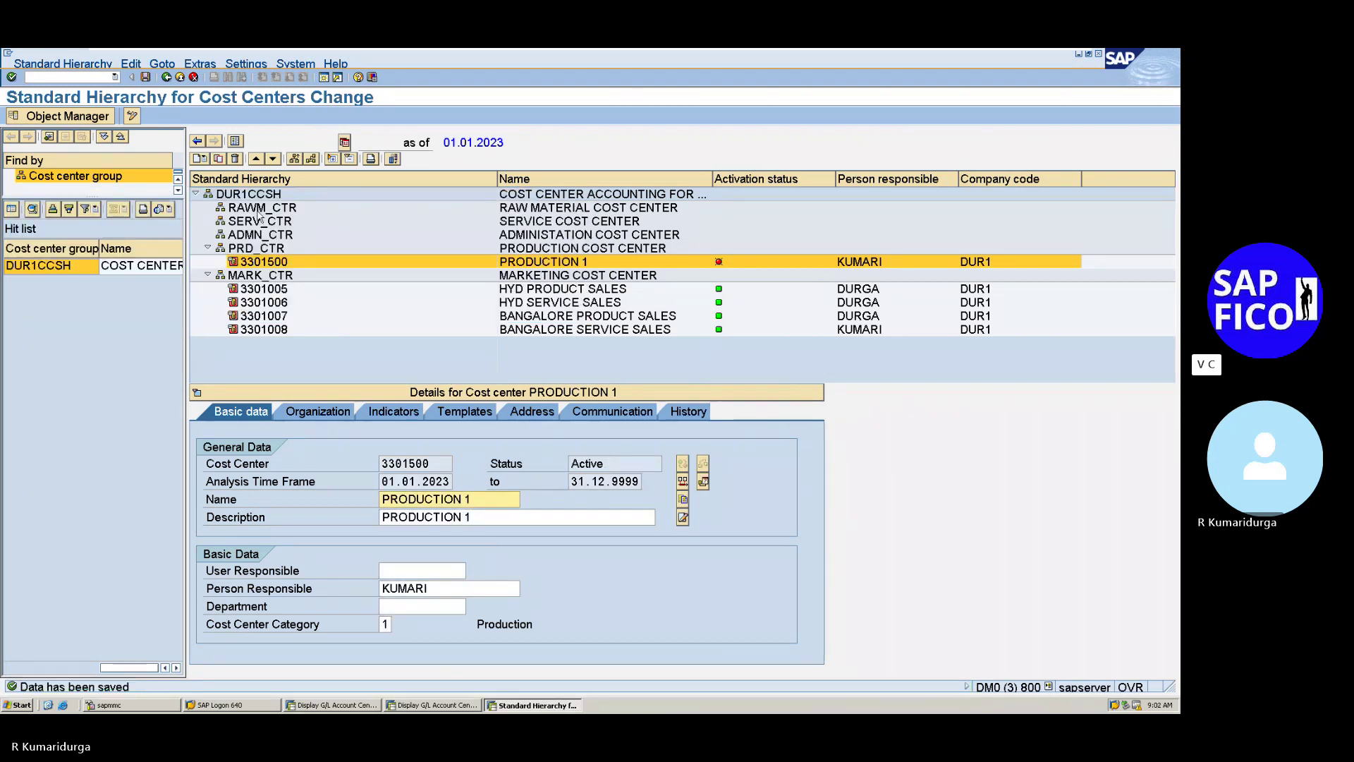
- Create another cost center under the production group PRD_CTR with the number 3301501
{"action": "left_click", "coordinate": [200, 160]}
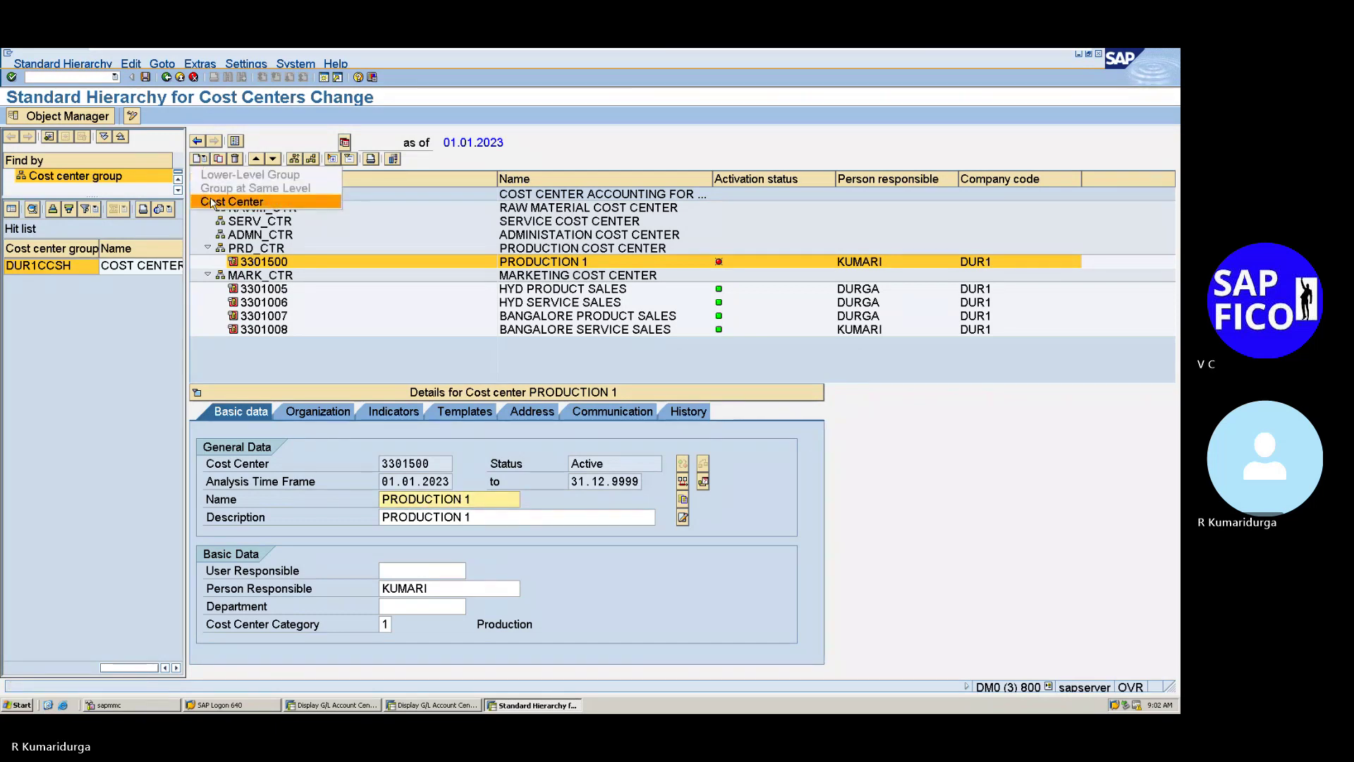
{"action": "left_click", "coordinate": [218, 202]}
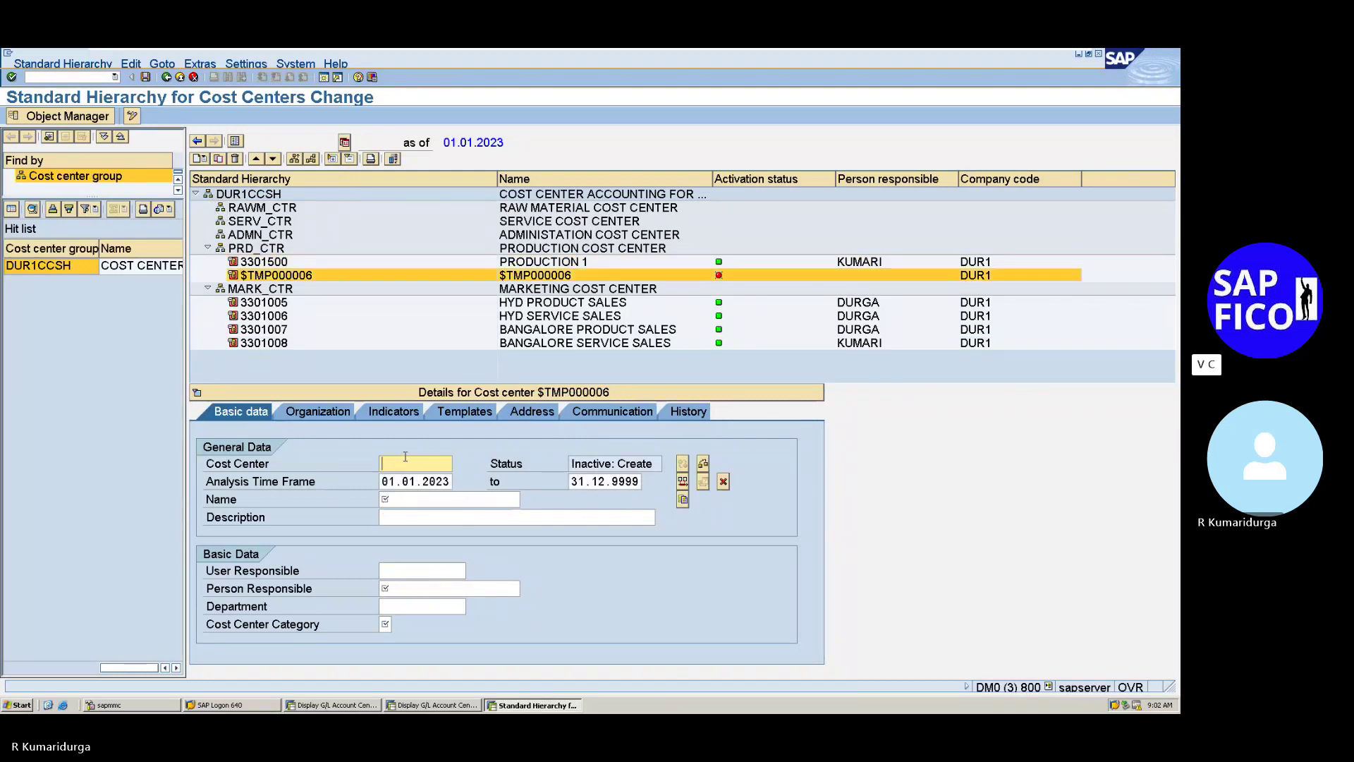
{"action": "type", "text": "3301501"}
{"action": "left_click", "coordinate": [413, 498]}
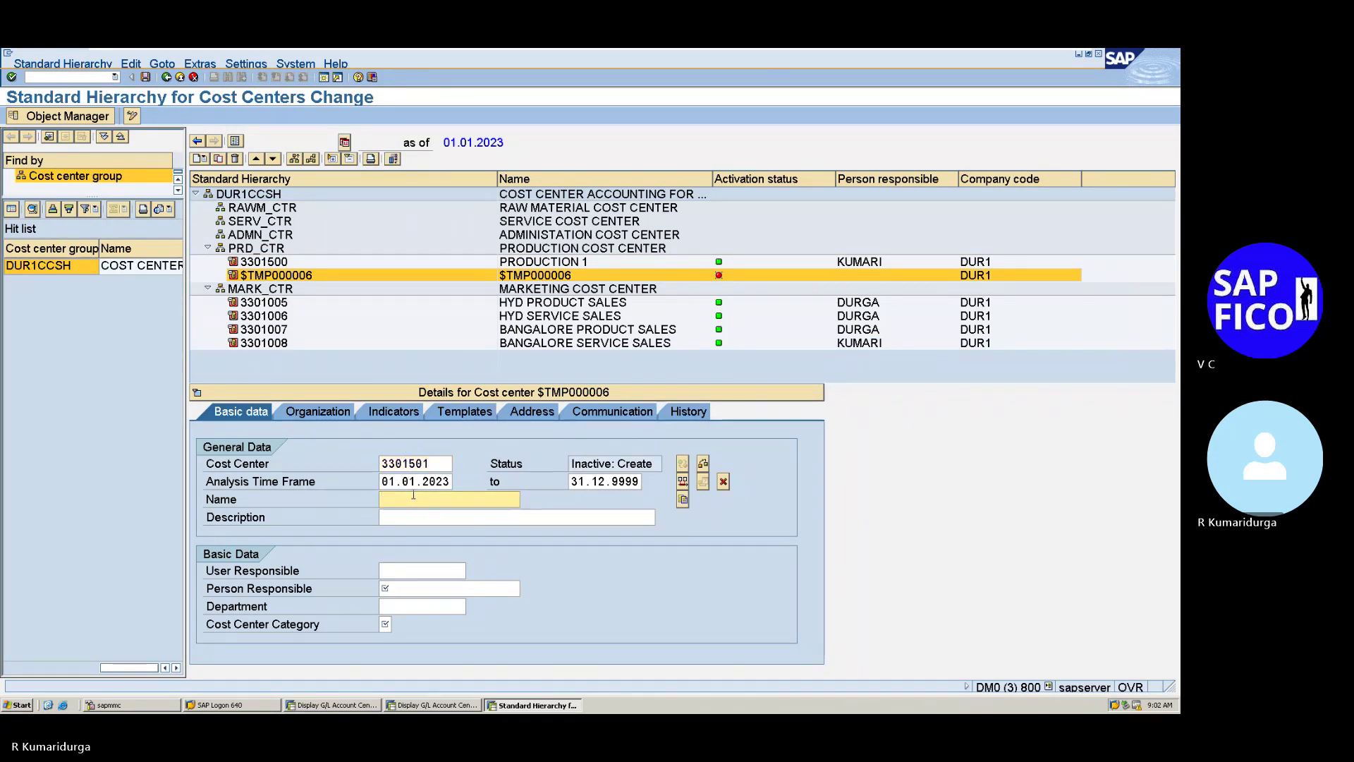
- Set both the name and the description of cost center 3301501 to PRODUCTION 2
{"action": "type", "text": "PRO"}
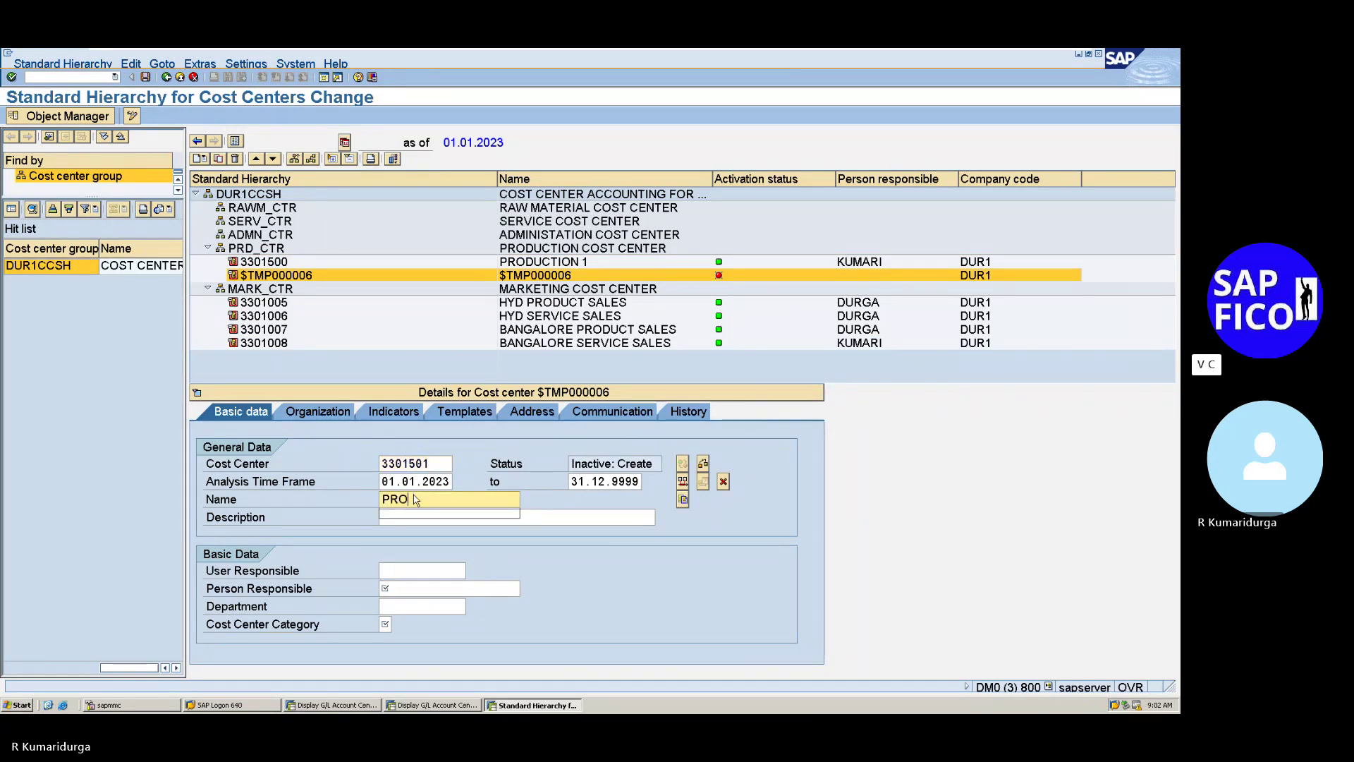
{"action": "type", "text": "DUCTION 2"}
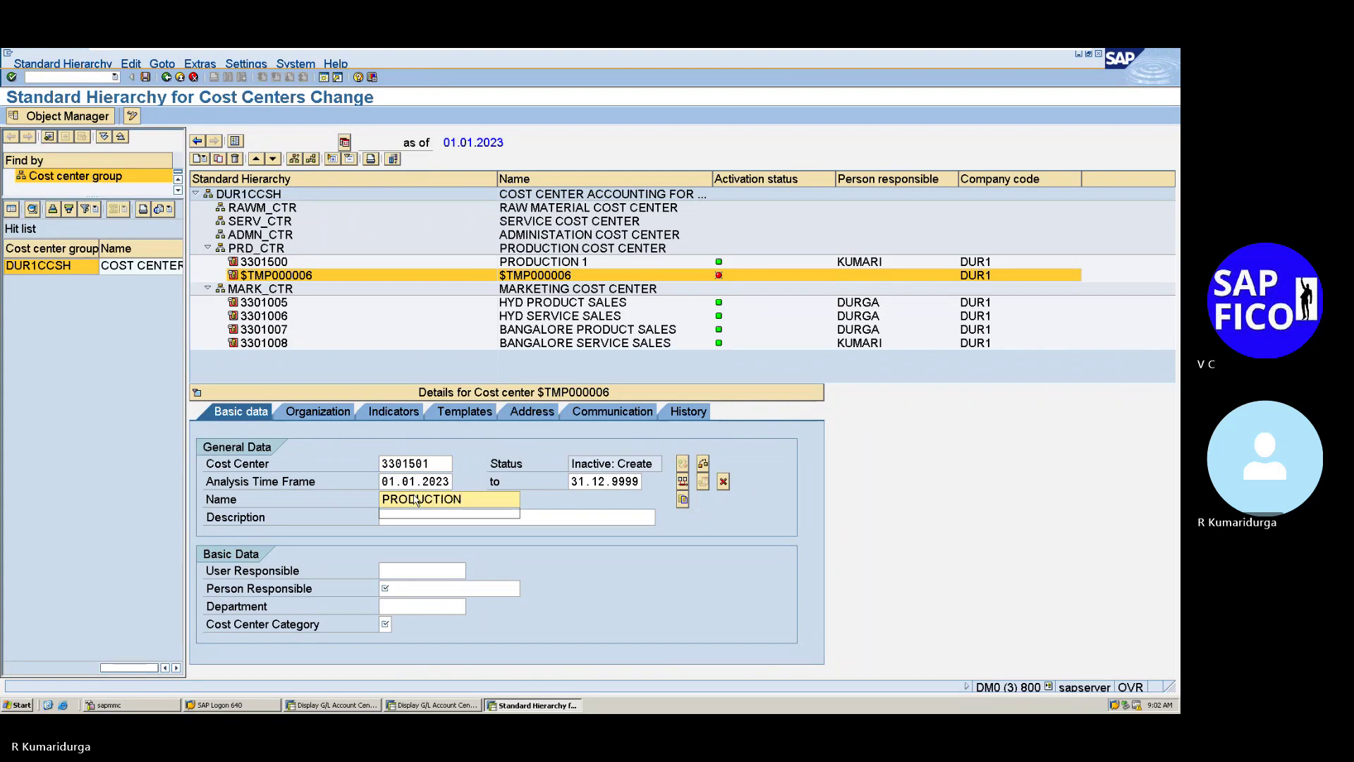
{"action": "key", "text": "Tab"}
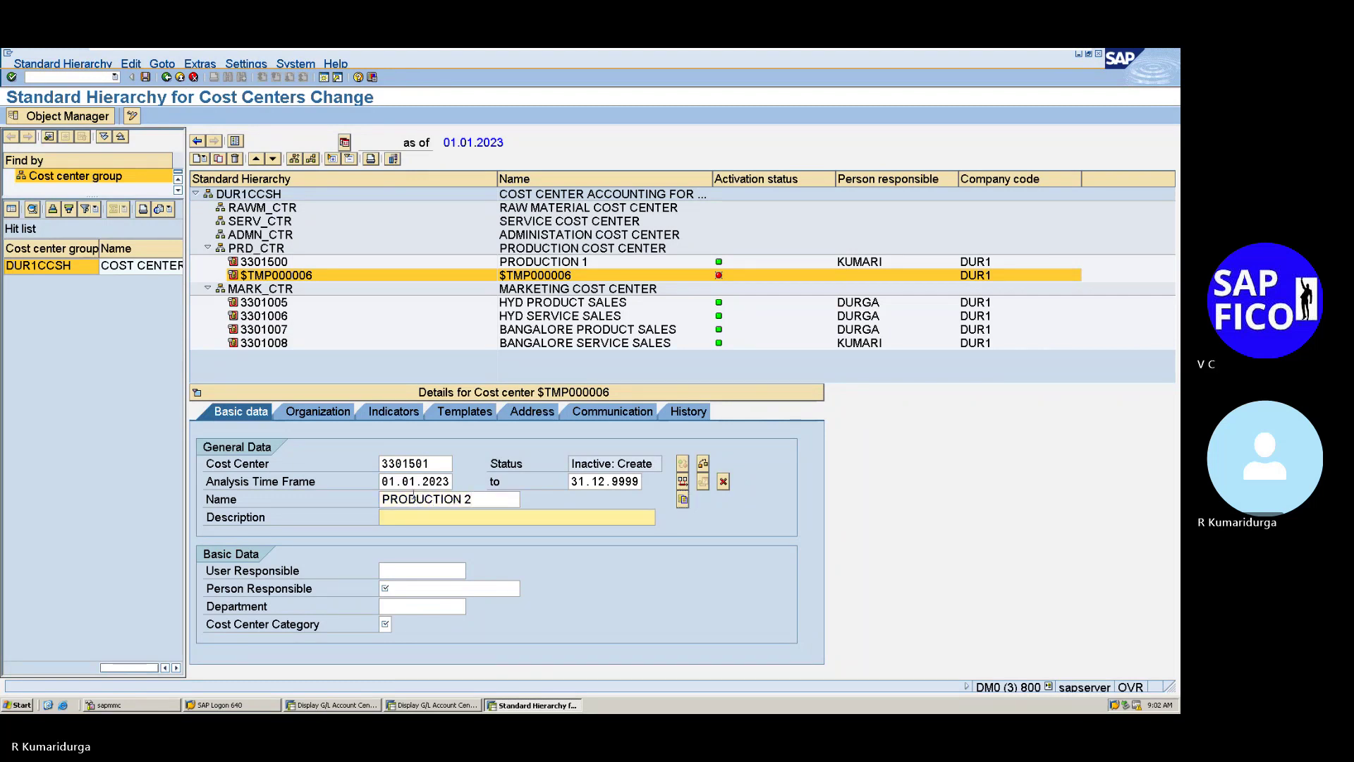
{"action": "type", "text": "PRODUCTION 1"}
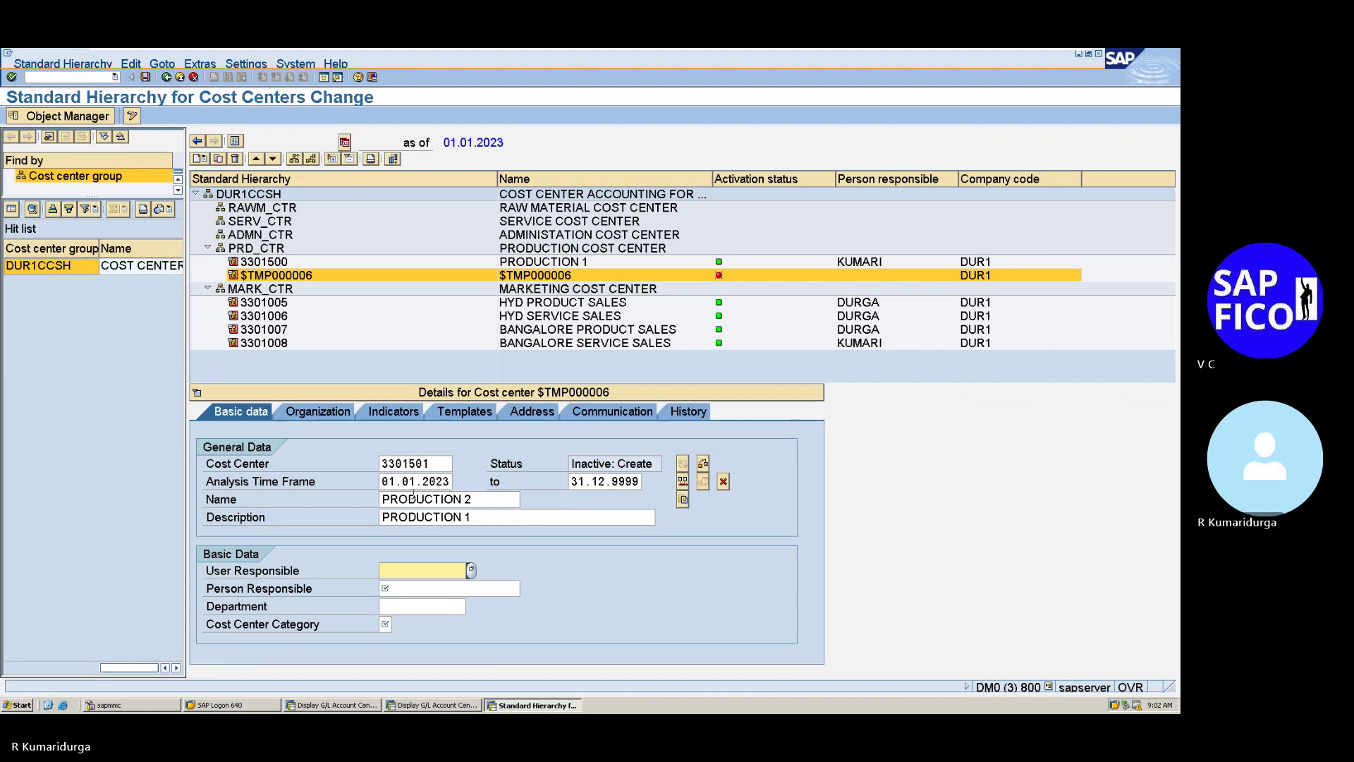
{"action": "left_click", "coordinate": [495, 517]}
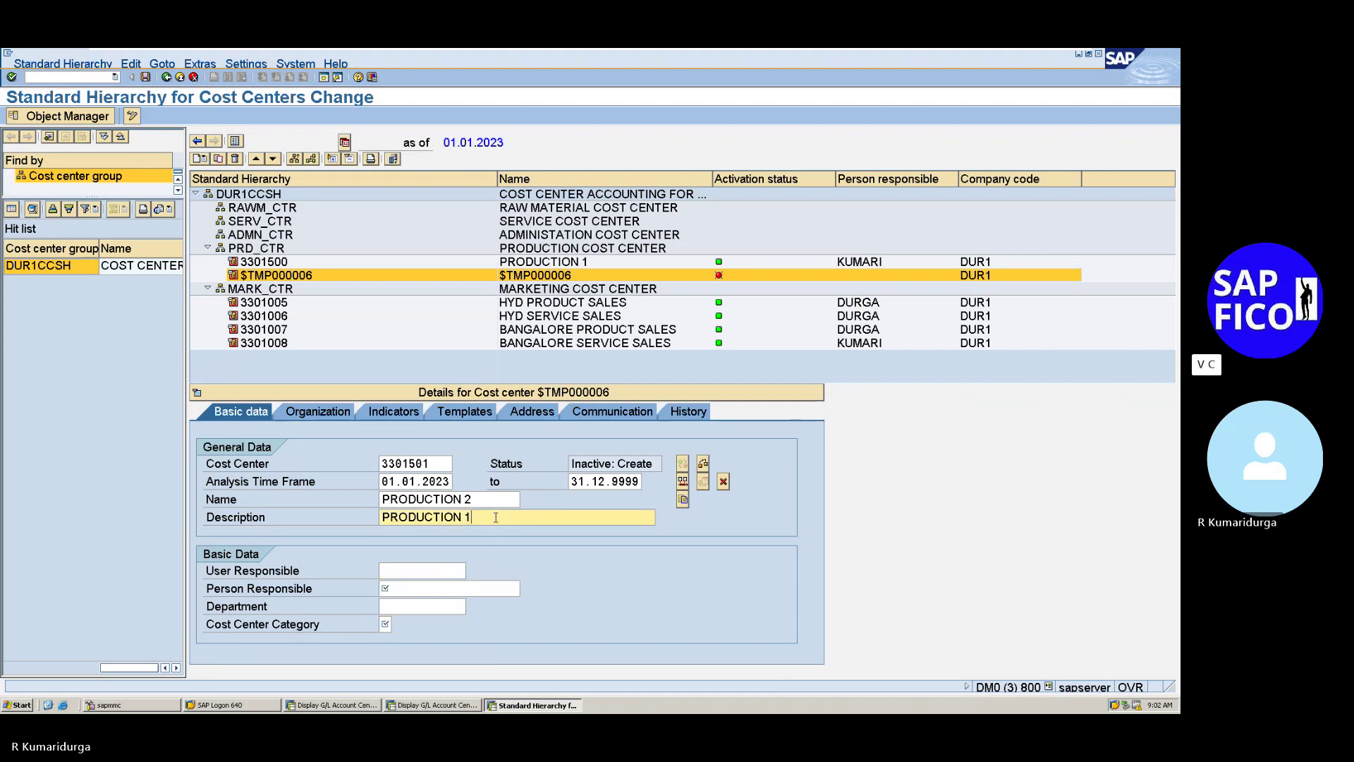
{"action": "key", "text": "BackSpace"}
{"action": "type", "text": "2"}
- Enter the name of the person responsible for cost center 3301501, leaving the department empty
{"action": "left_click", "coordinate": [430, 589]}
{"action": "type", "text": "KUMARI"}
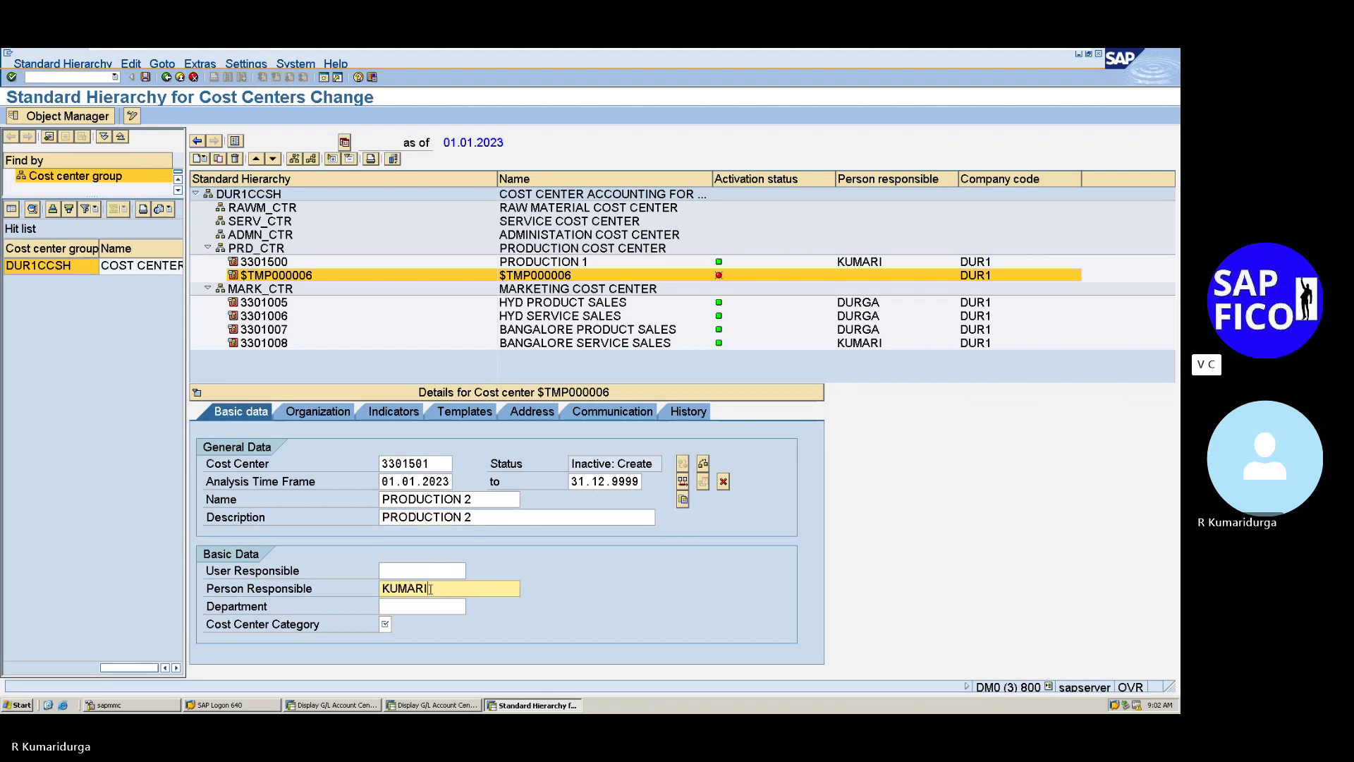
{"action": "key", "text": "Tab"}
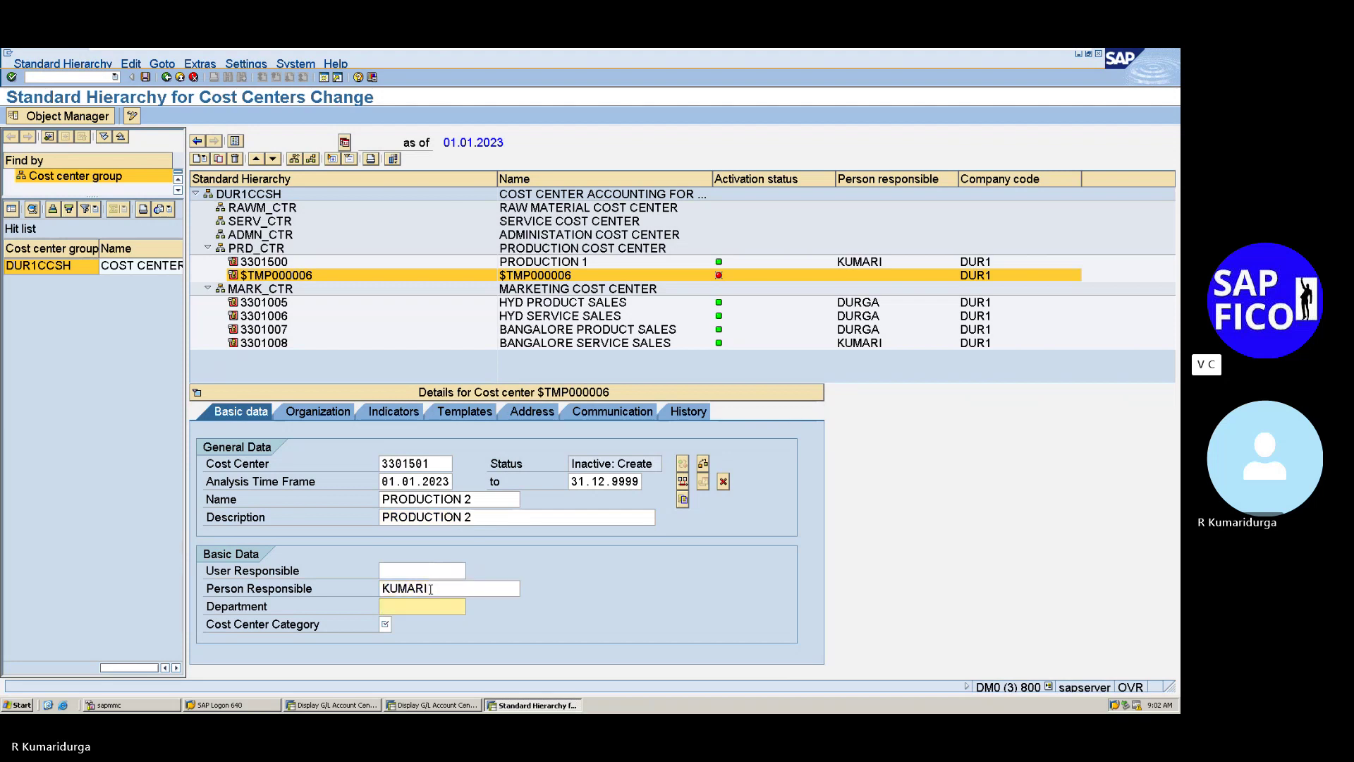
{"action": "key", "text": "Tab"}
- Assign cost center category 1 (Production) to cost center 3301501 and save it
{"action": "type", "text": "1"}
{"action": "key", "text": "Return"}
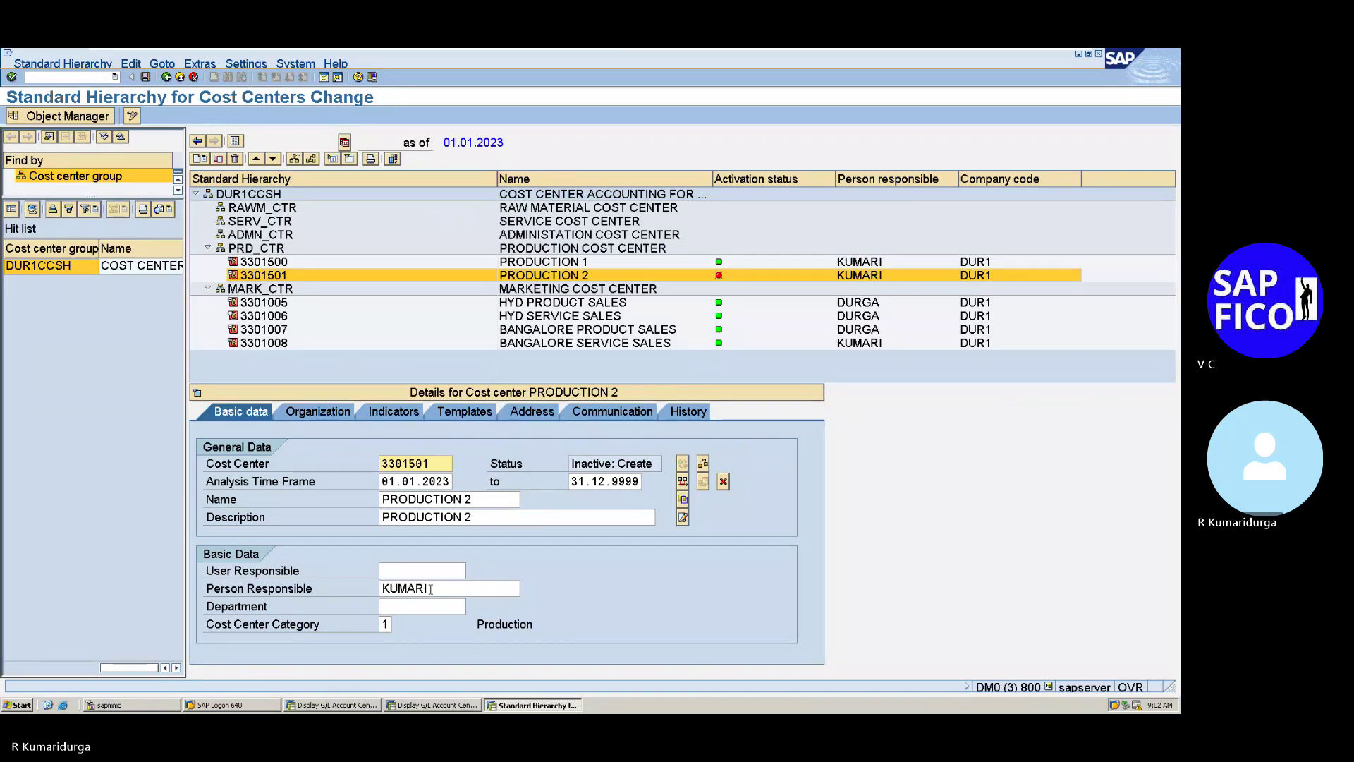
{"action": "key", "text": "ctrl+s"}
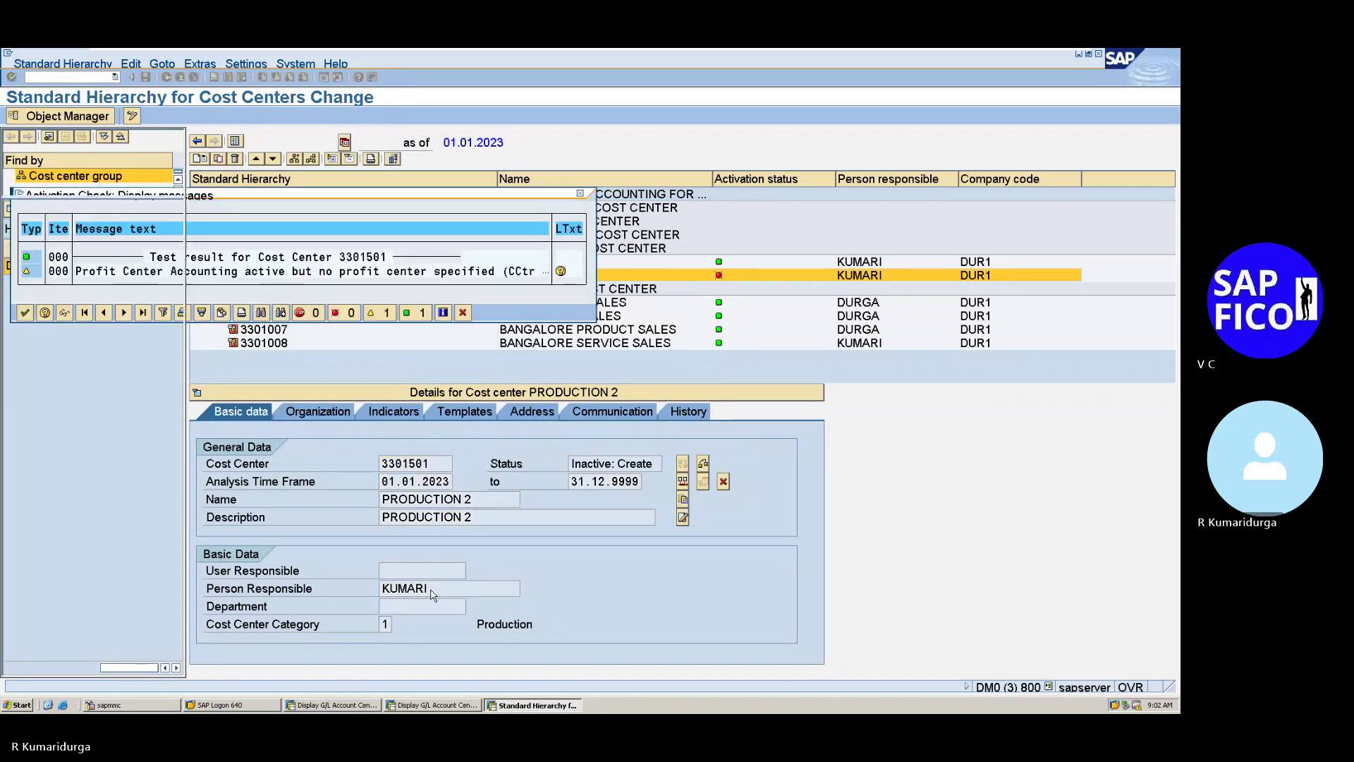
{"action": "key", "text": "Return"}
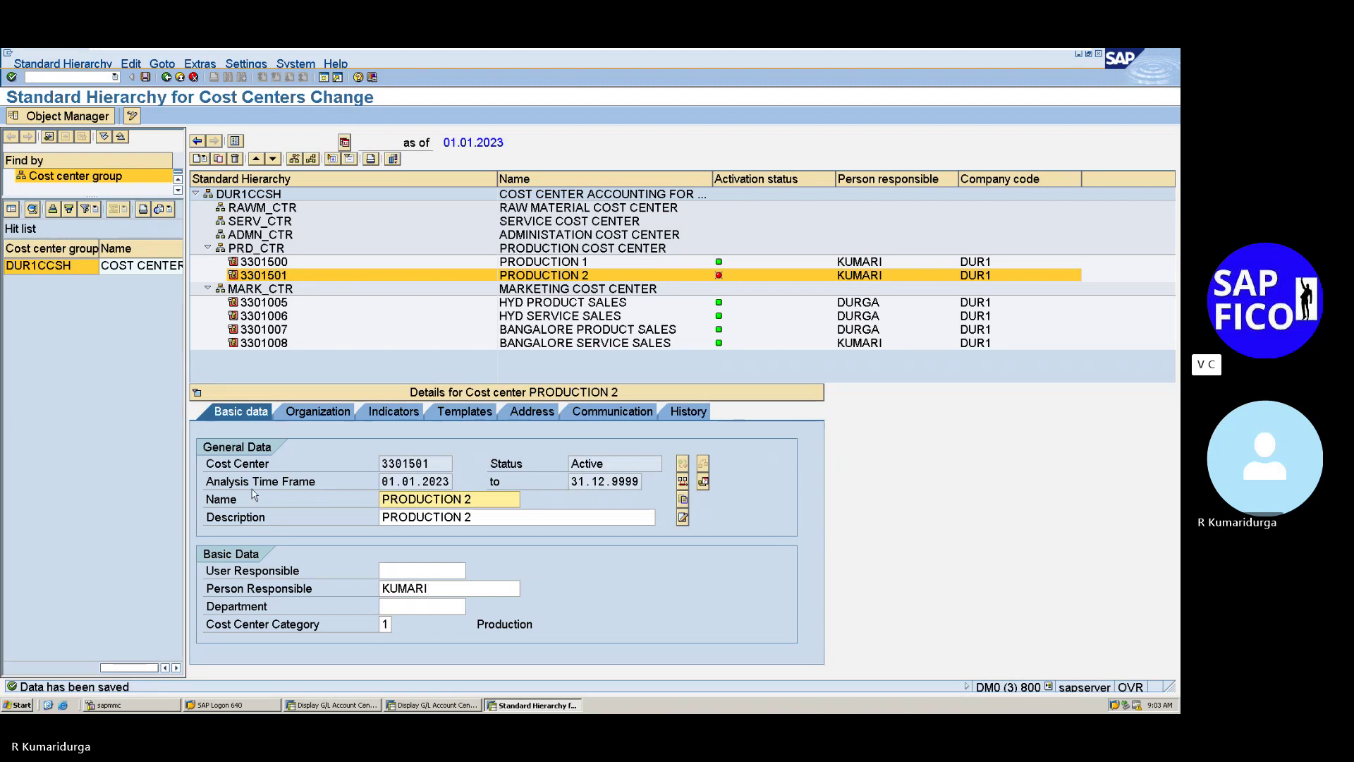
- Create a cost center under the administration group ADMN_CTR with the number 3302500
{"action": "left_click", "coordinate": [271, 236]}
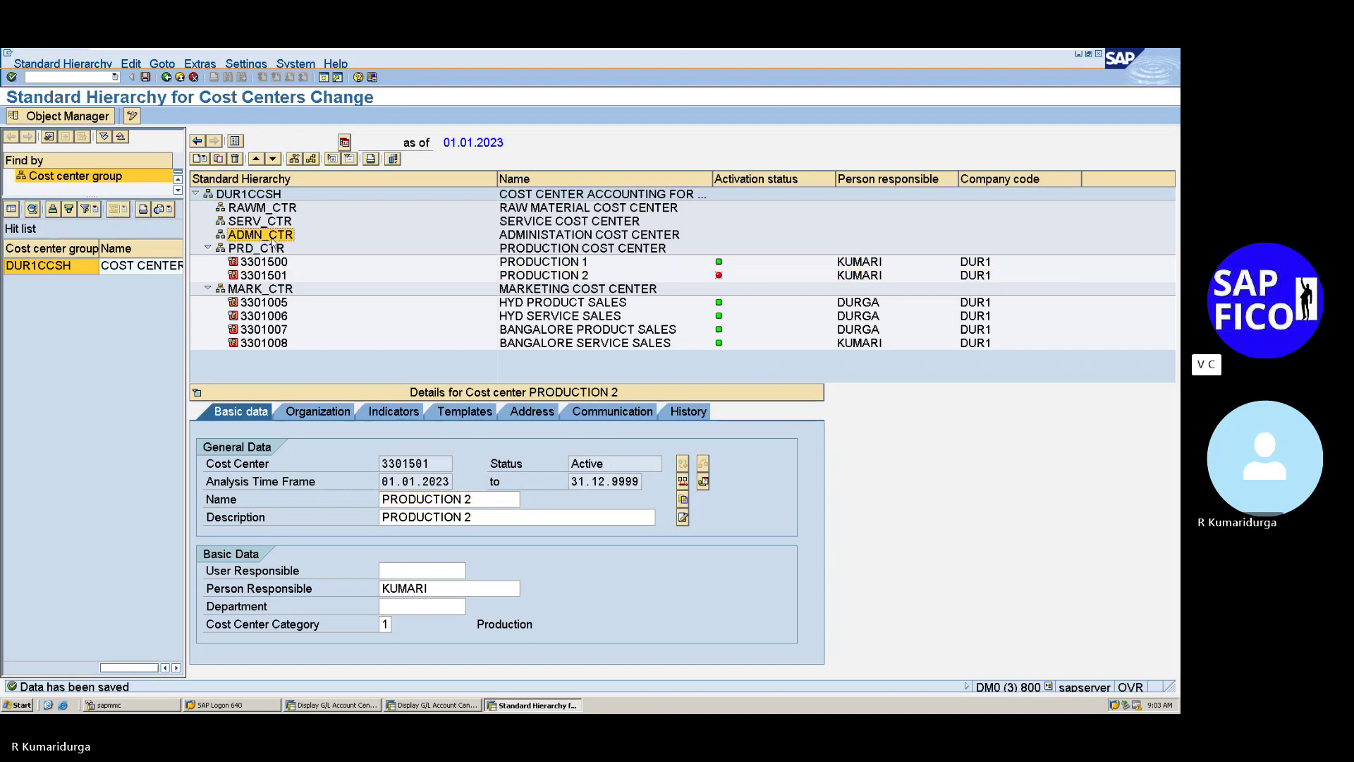
{"action": "left_click", "coordinate": [197, 158]}
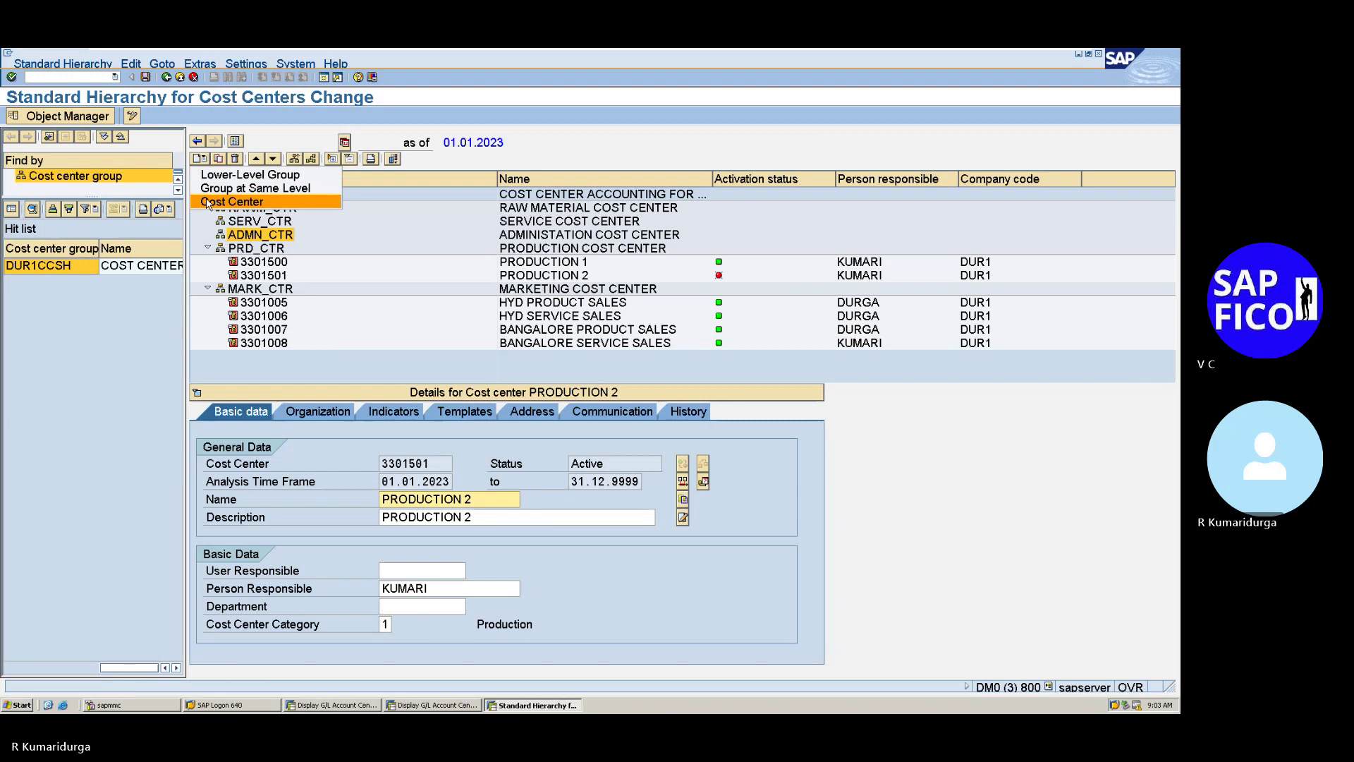
{"action": "left_click", "coordinate": [232, 201]}
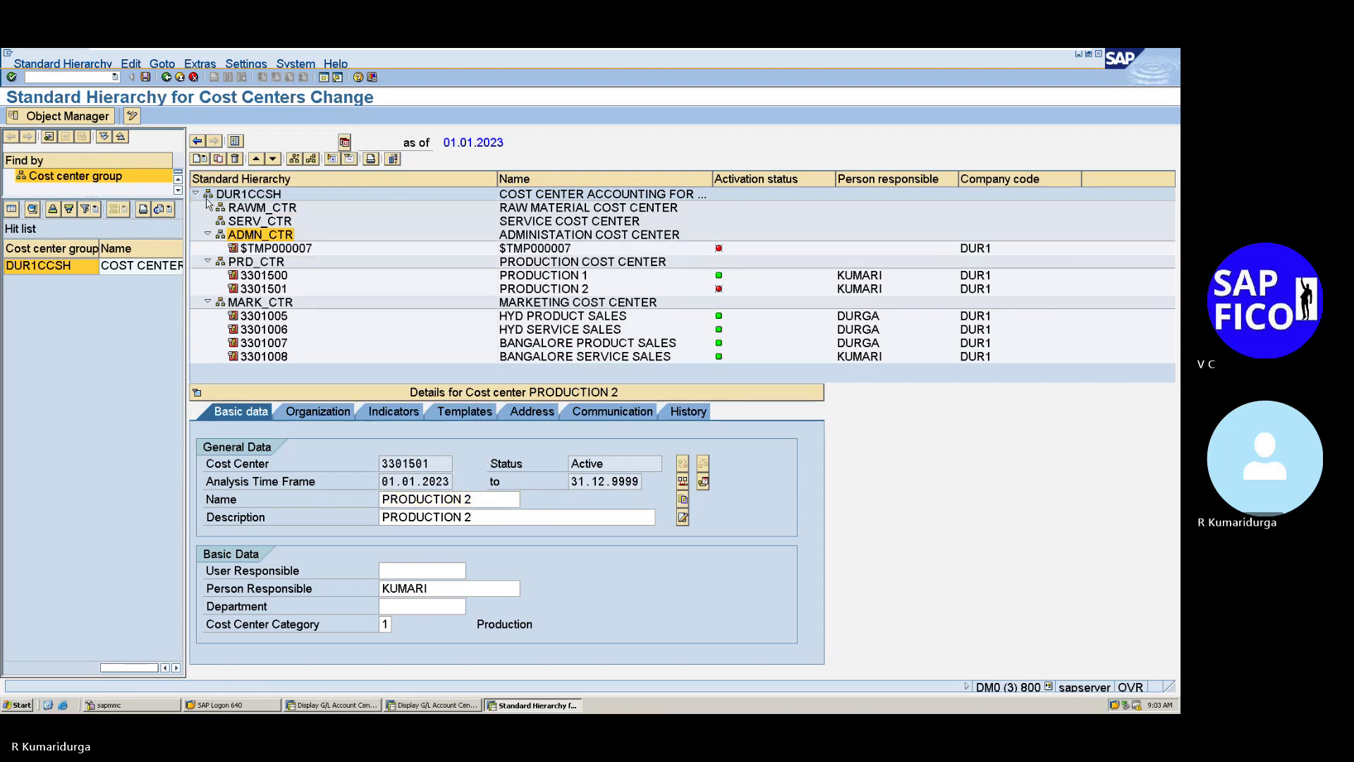
{"action": "left_click", "coordinate": [446, 465]}
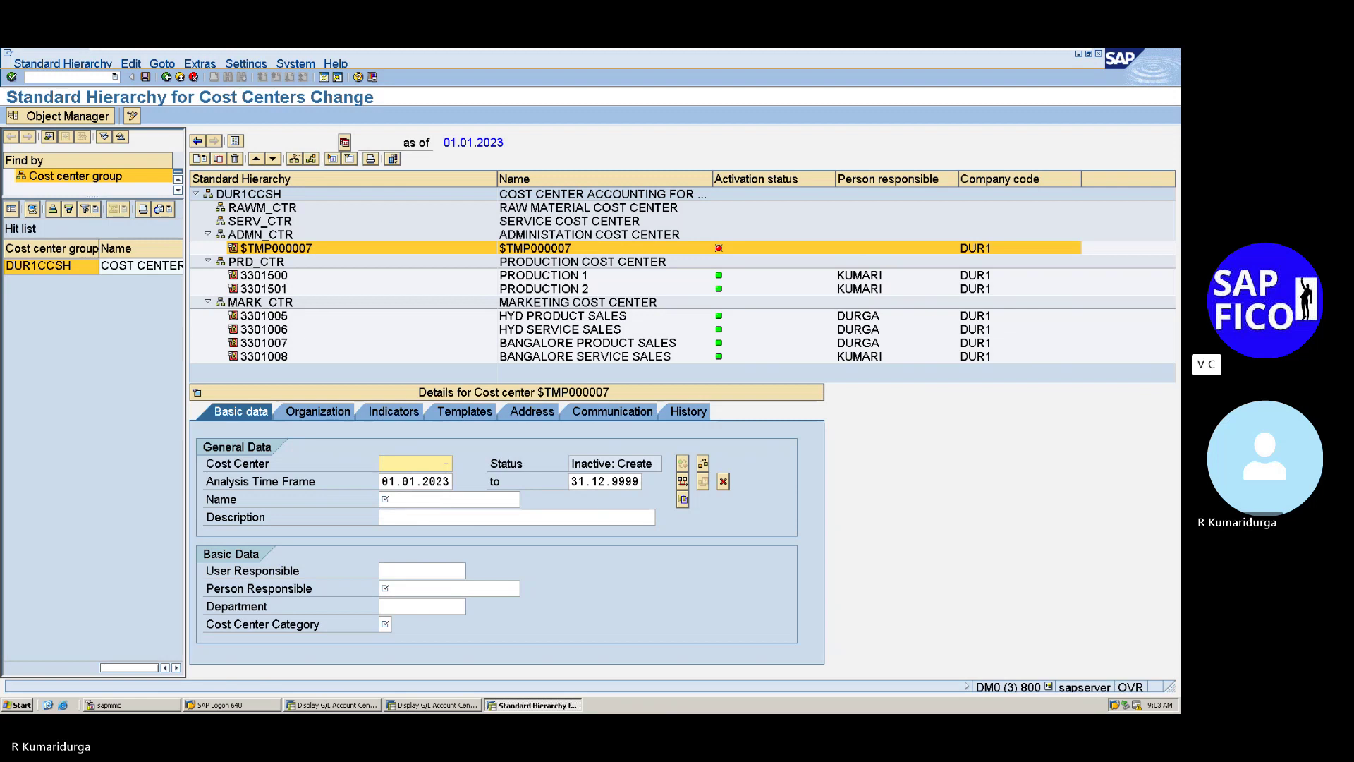
{"action": "type", "text": "330"}
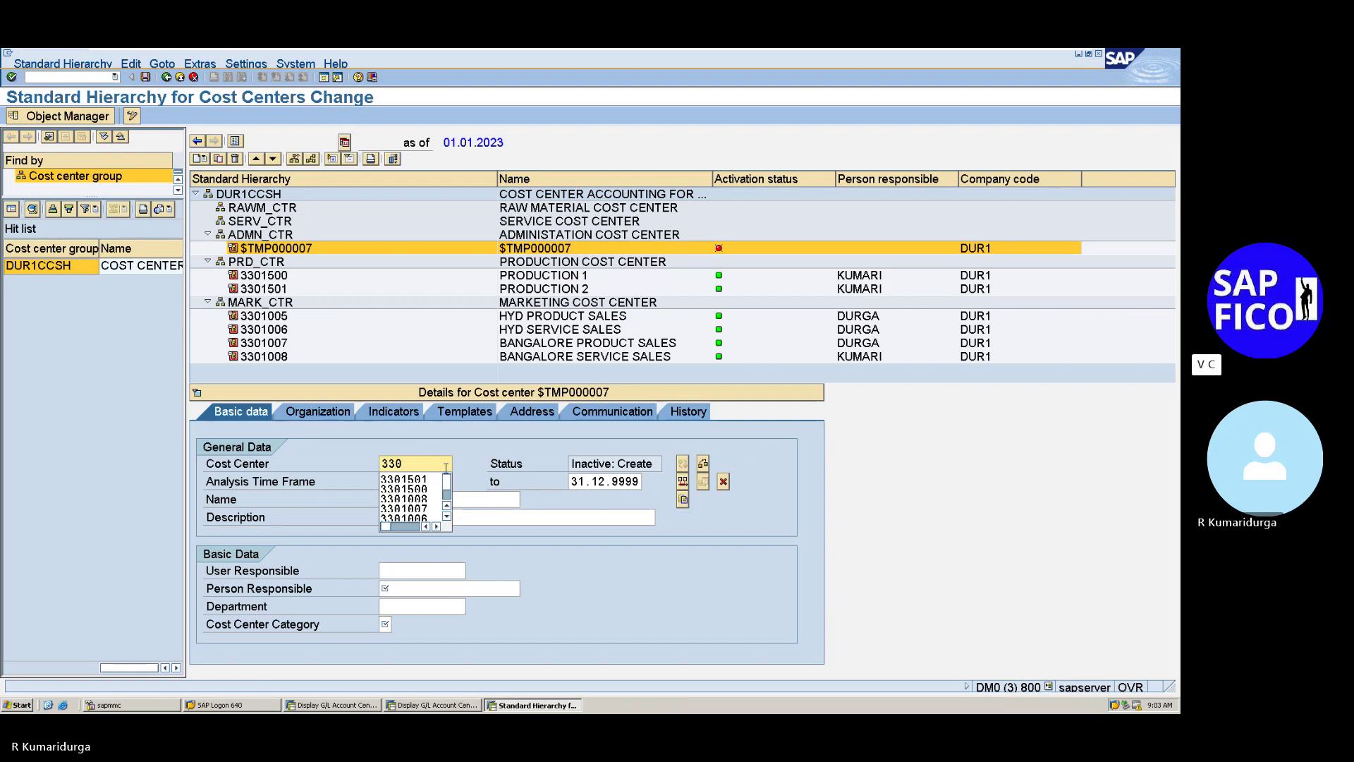
{"action": "type", "text": "2"}
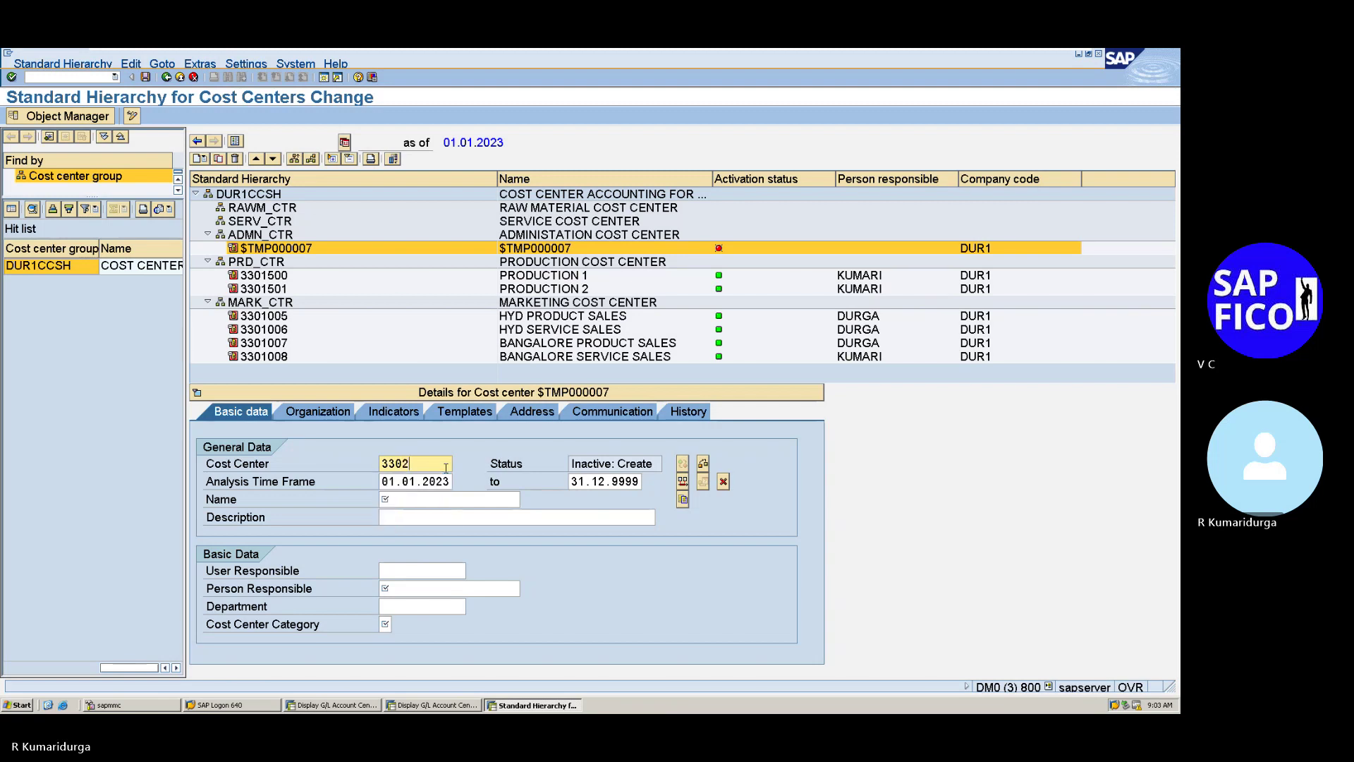
{"action": "type", "text": "500"}
- Set the name of cost center 3302500 to RENT ADMINISTRATION
{"action": "left_click", "coordinate": [441, 501]}
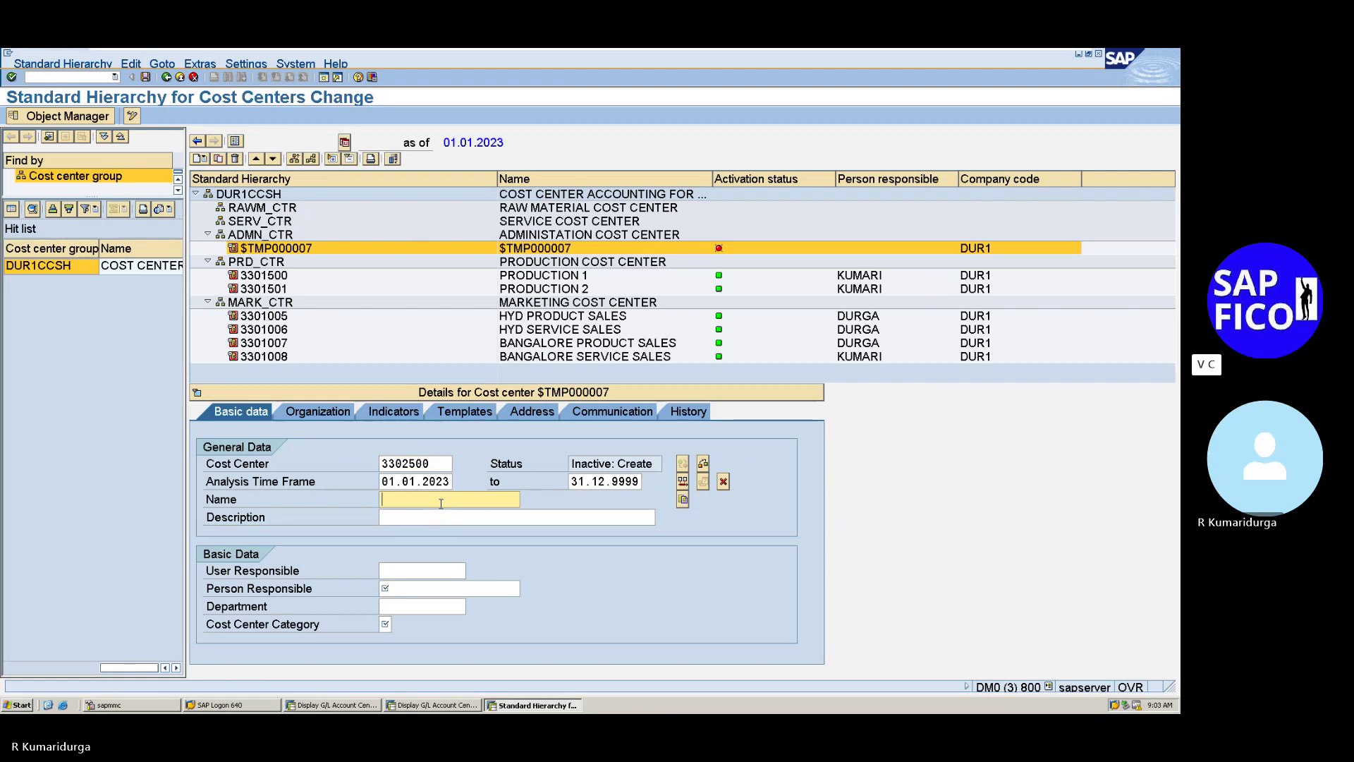
{"action": "type", "text": "REN"}
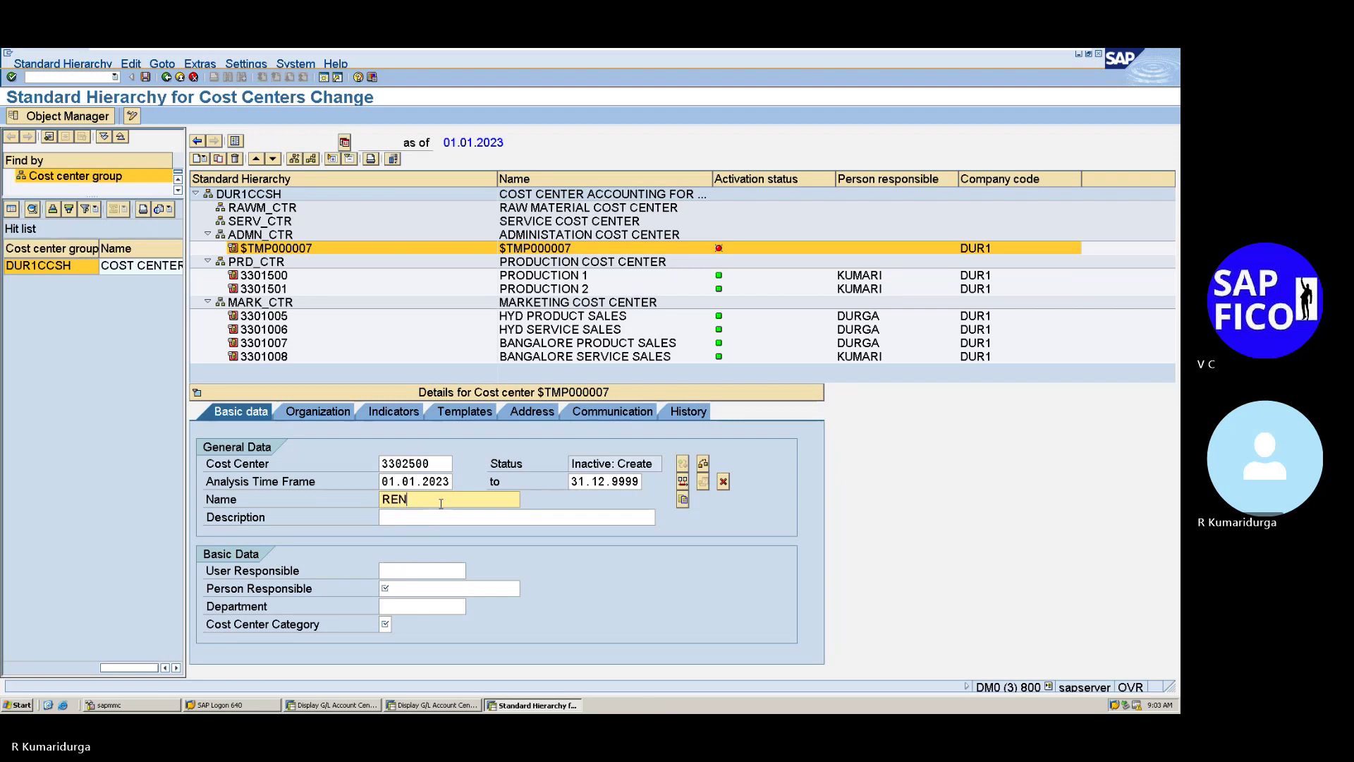
{"action": "type", "text": "T ADMIN"}
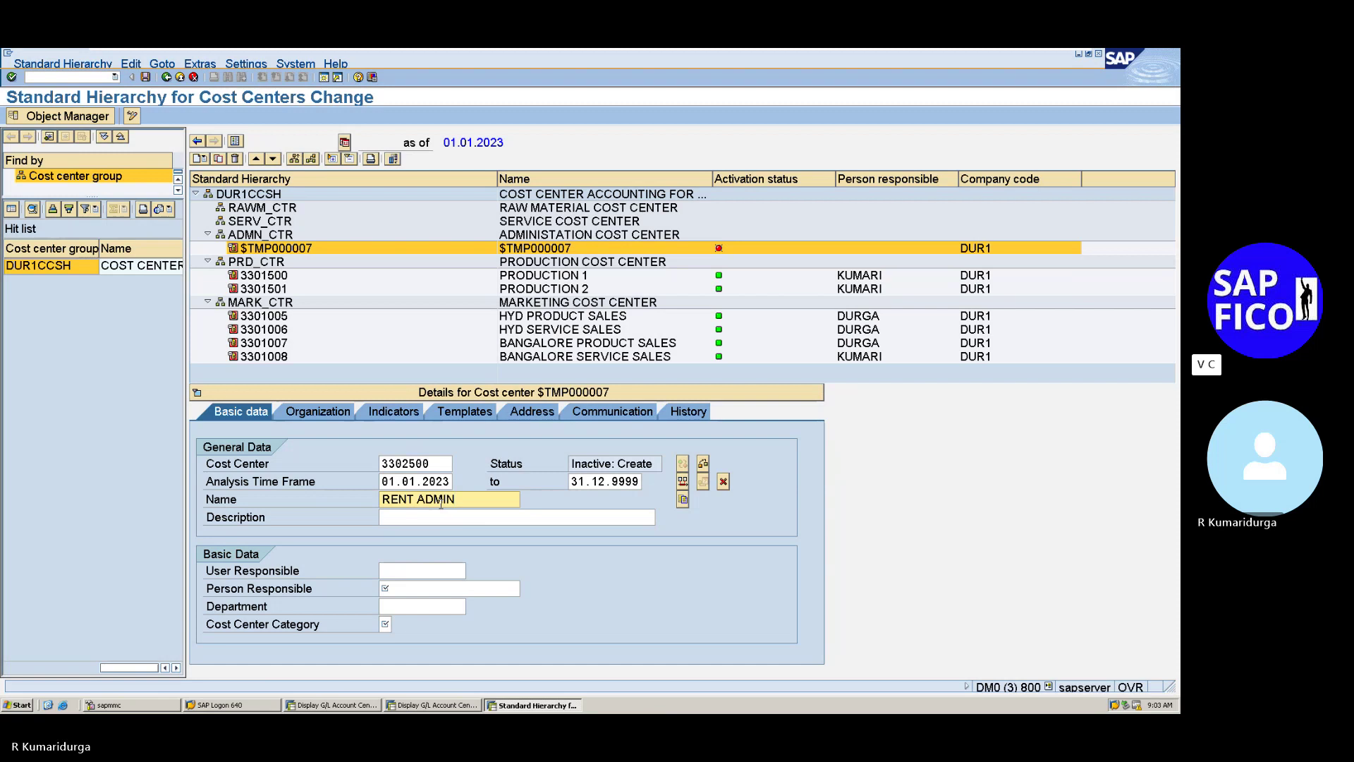
{"action": "type", "text": "ISTRATION"}
{"action": "key", "text": "Return"}
{"action": "key", "text": "Tab"}
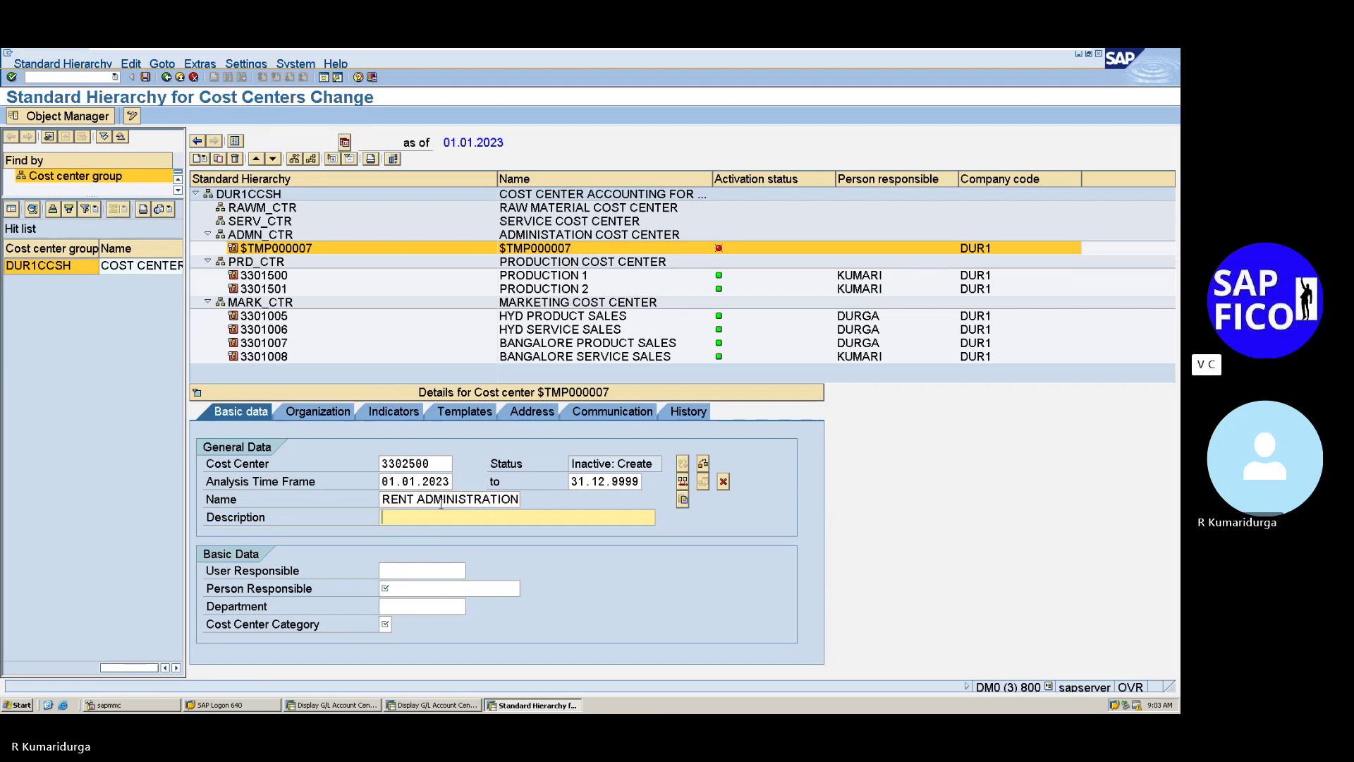
- Set the description of cost center 3302500 to RENT ADMINISTRATION COST CENTER
{"action": "type", "text": "RENT ADMINISTATEION"}
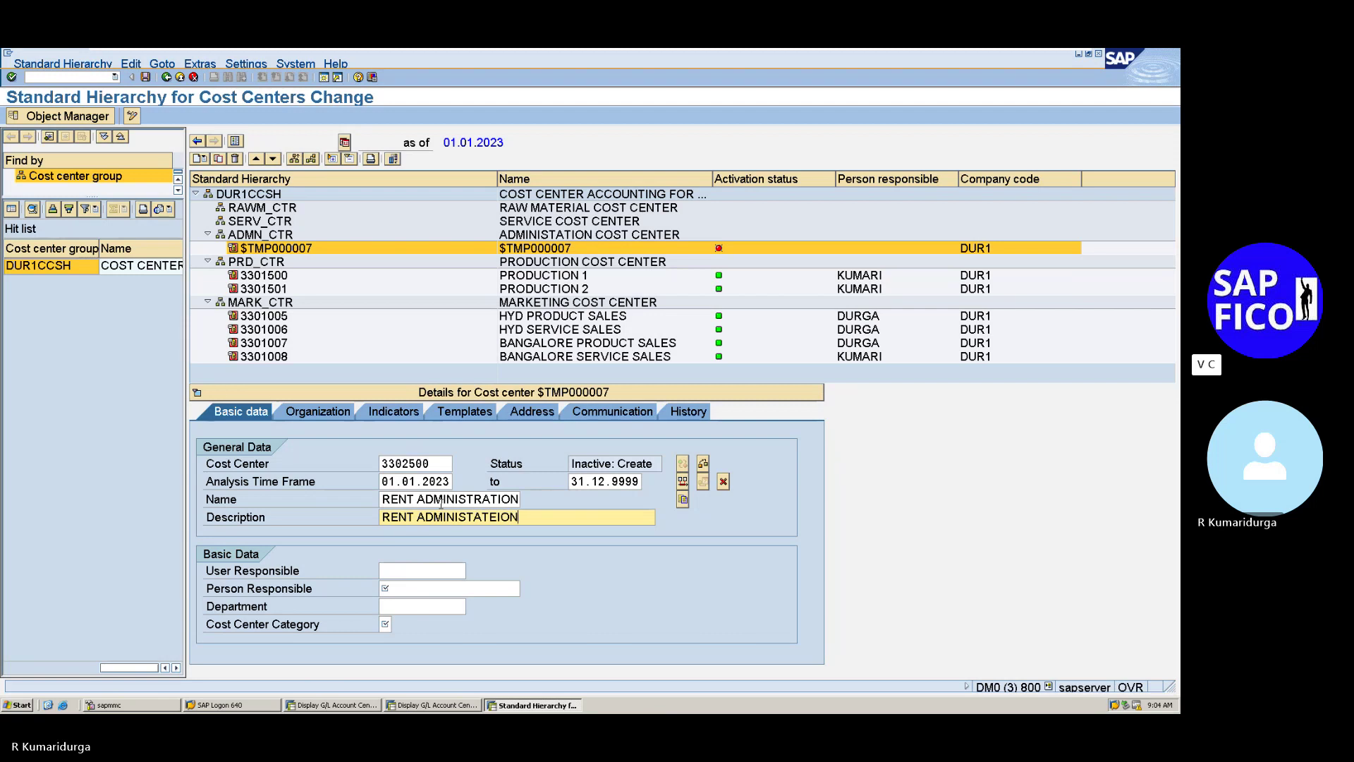
{"action": "key", "text": "BackSpace"}
{"action": "key", "text": "BackSpace"}
{"action": "key", "text": "BackSpace"}
{"action": "key", "text": "BackSpace"}
{"action": "key", "text": "BackSpace"}
{"action": "key", "text": "BackSpace"}
{"action": "type", "text": "RATION COST CENTER"}
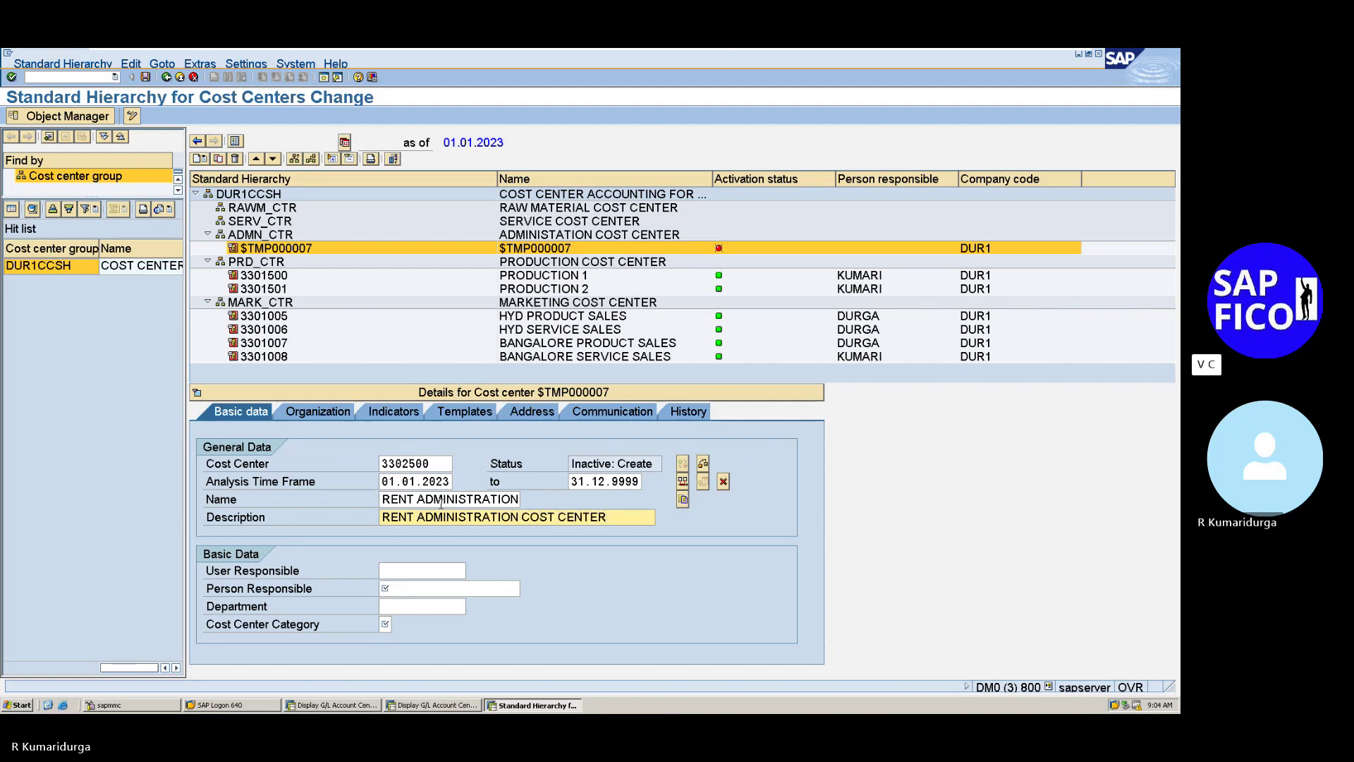
- Enter the name of the person responsible for cost center 3302500 and assign cost center category 4 (Administration)
{"action": "left_click", "coordinate": [409, 587]}
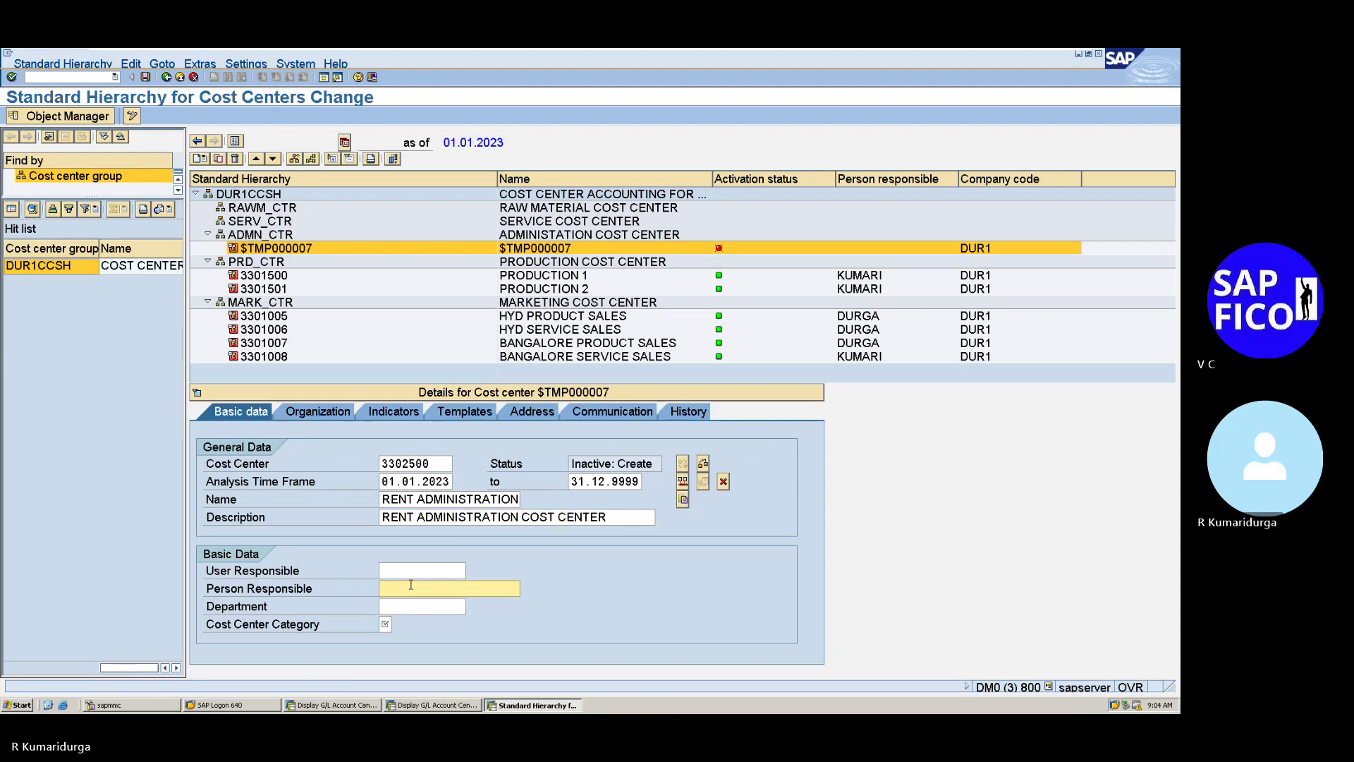
{"action": "type", "text": "VINAY"}
{"action": "key", "text": "Tab"}
{"action": "key", "text": "Tab"}
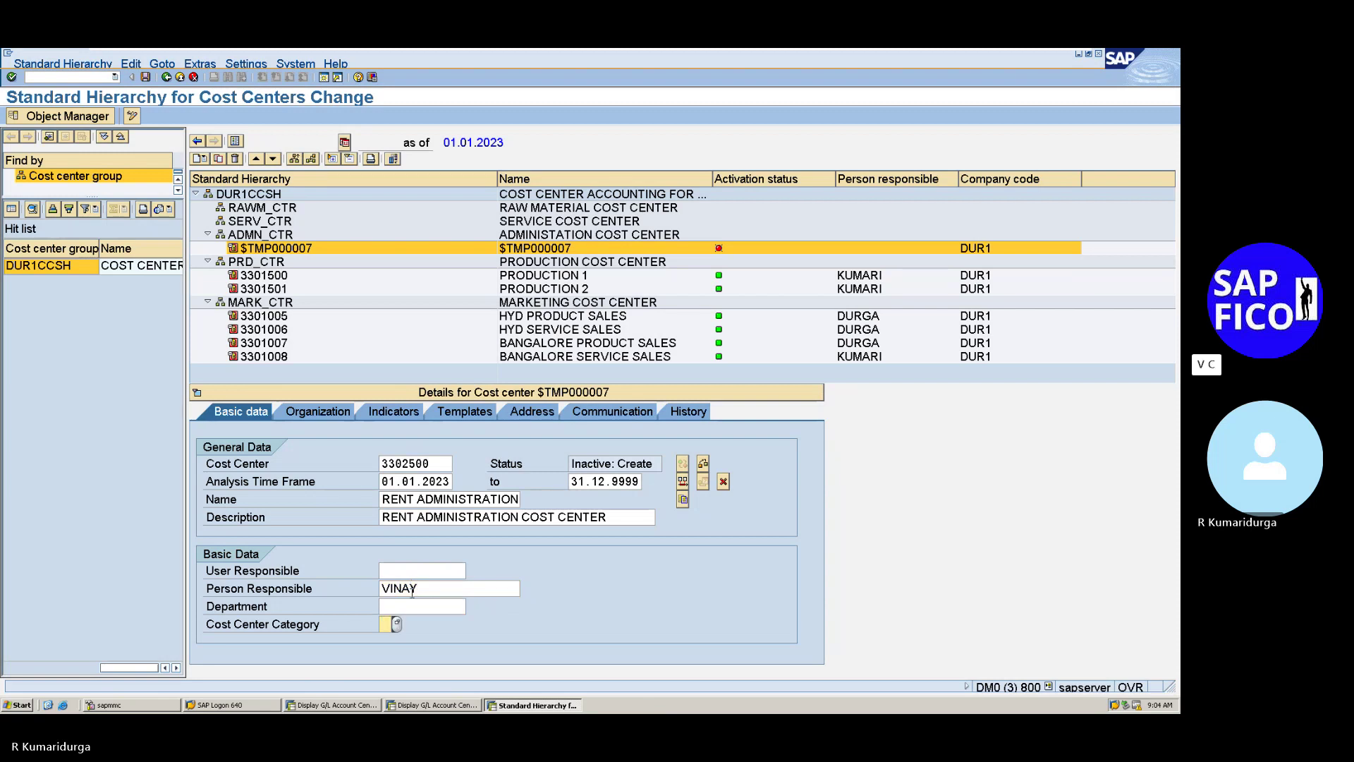
{"action": "left_click", "coordinate": [396, 625]}
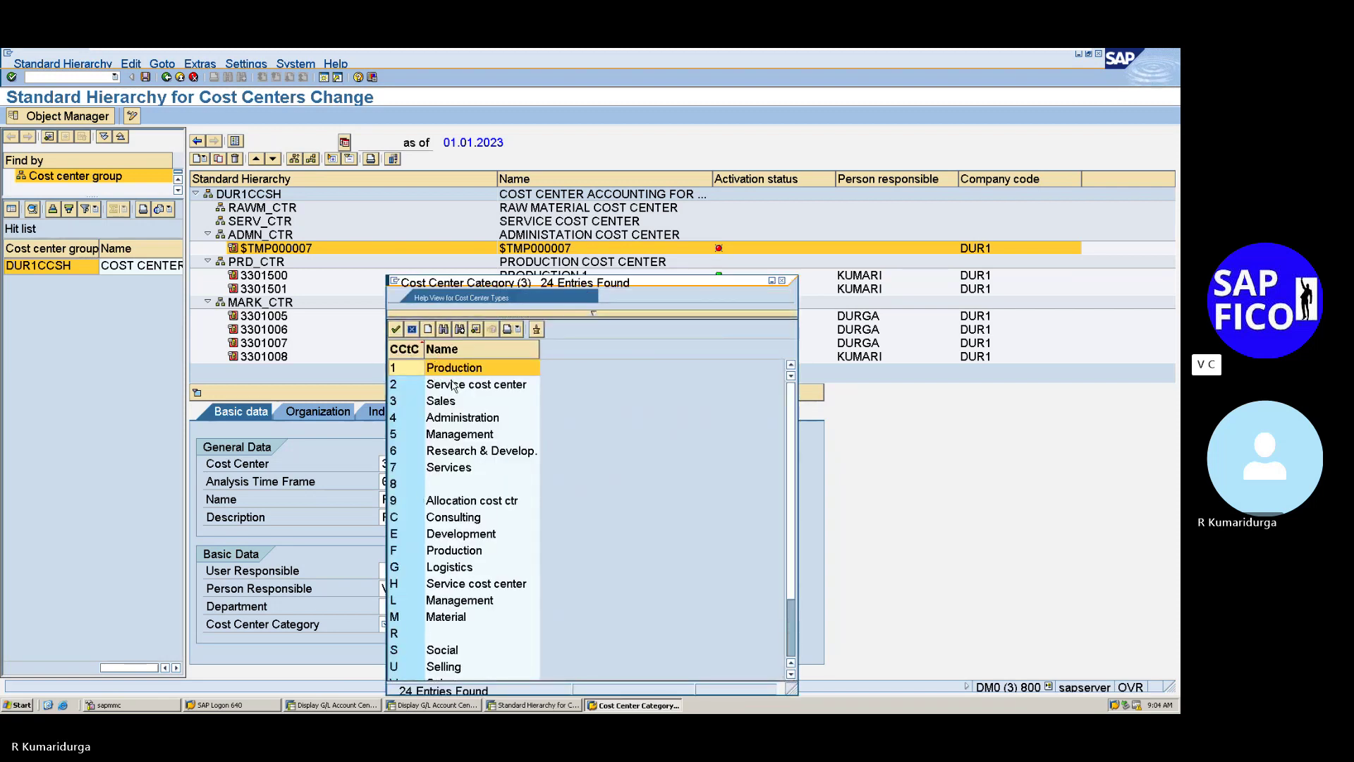
{"action": "double_click", "coordinate": [459, 418]}
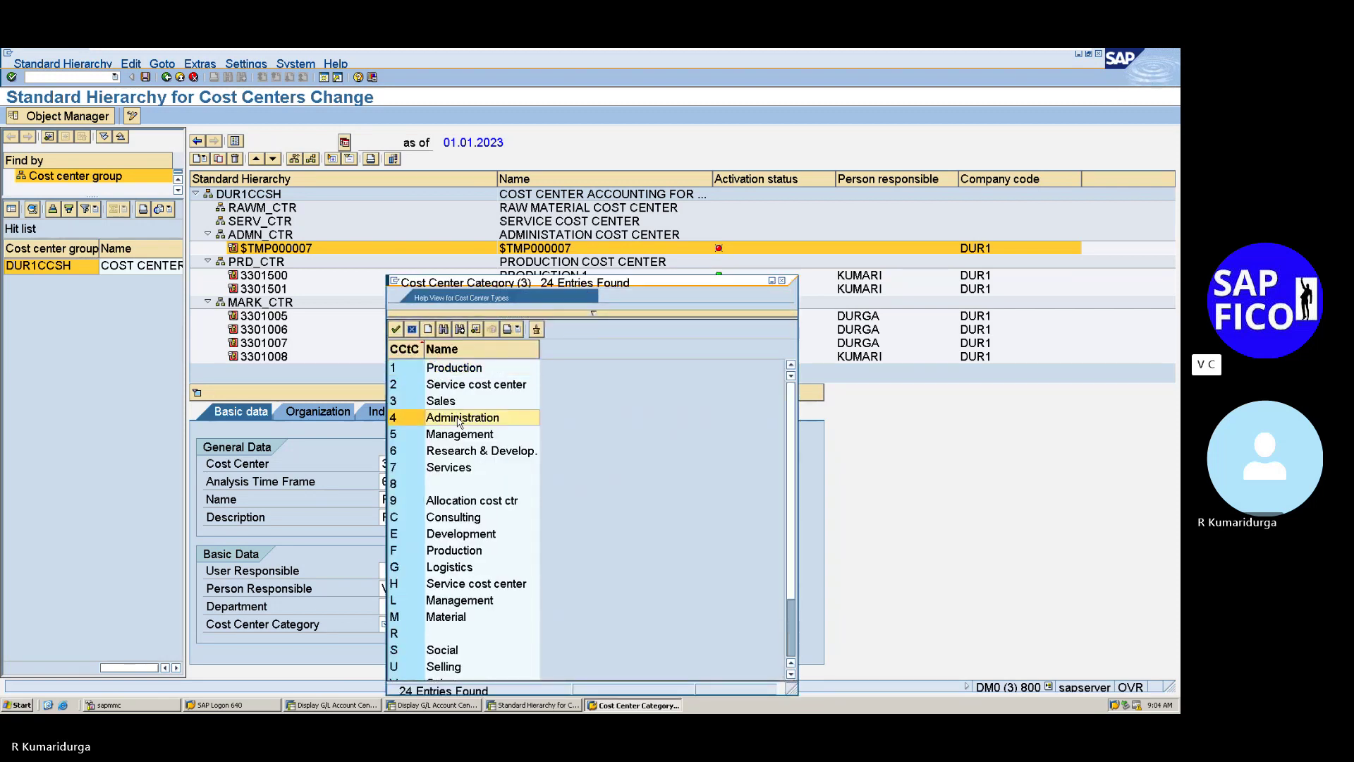
{"action": "key", "text": "Return"}
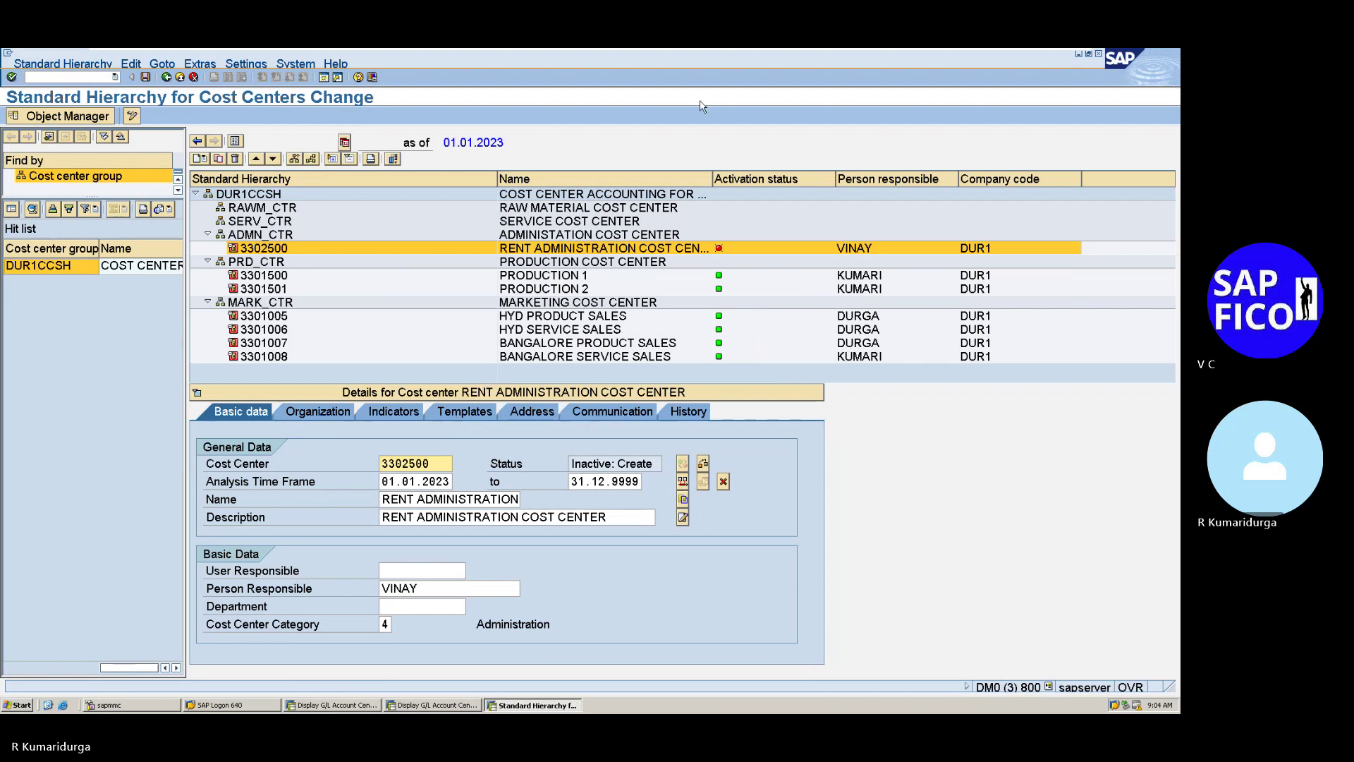
- Switch to the Skype call, unmute and mute the microphone again, and return to the SAP window
{"action": "mouse_move", "coordinate": [705, 48]}
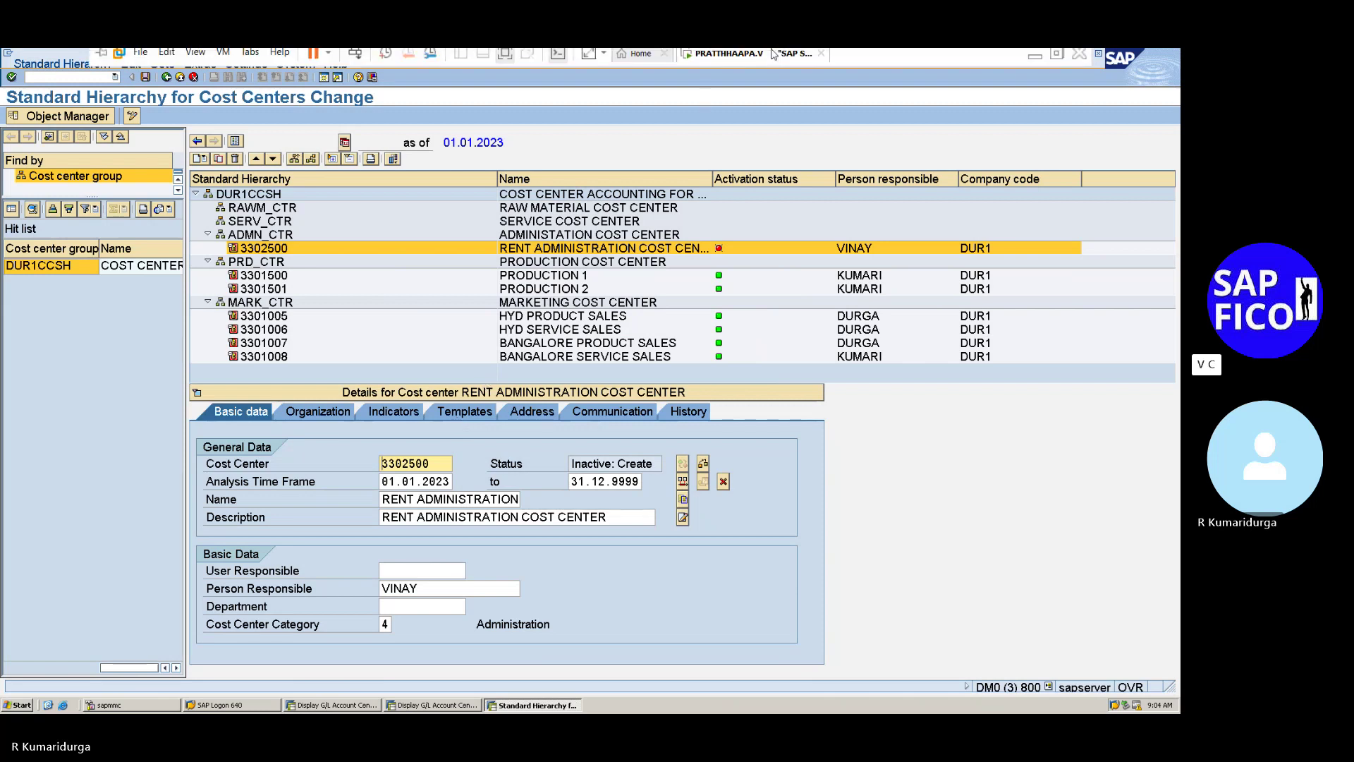
{"action": "left_click", "coordinate": [1035, 62]}
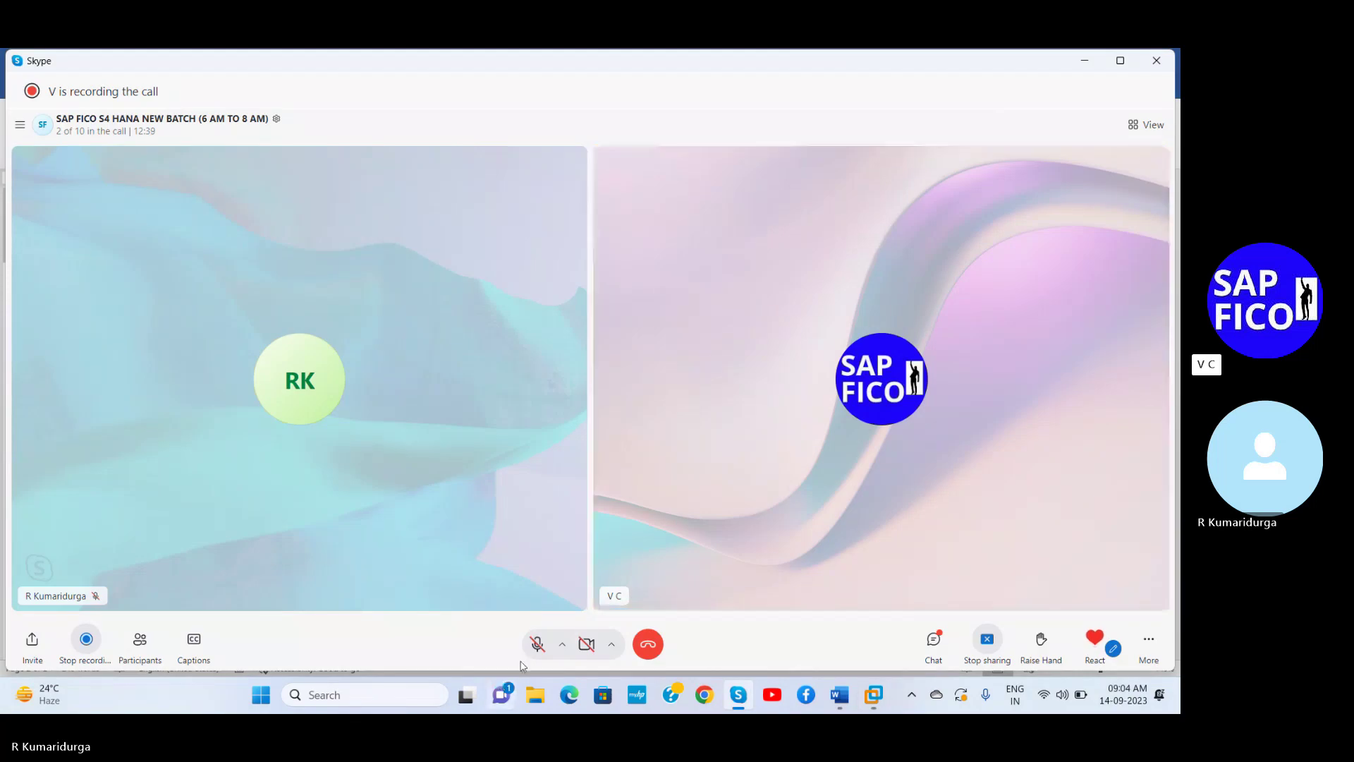
{"action": "left_click", "coordinate": [541, 649]}
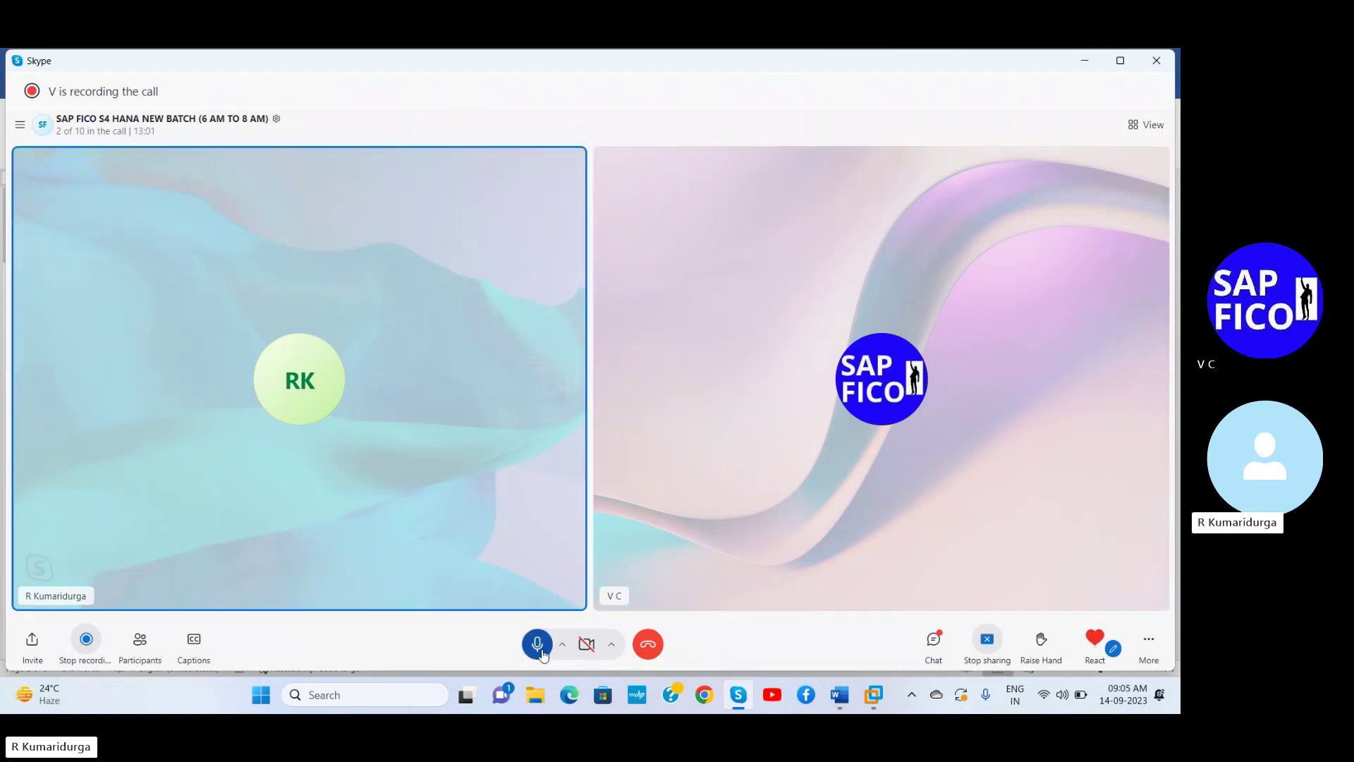
{"action": "left_click", "coordinate": [537, 643]}
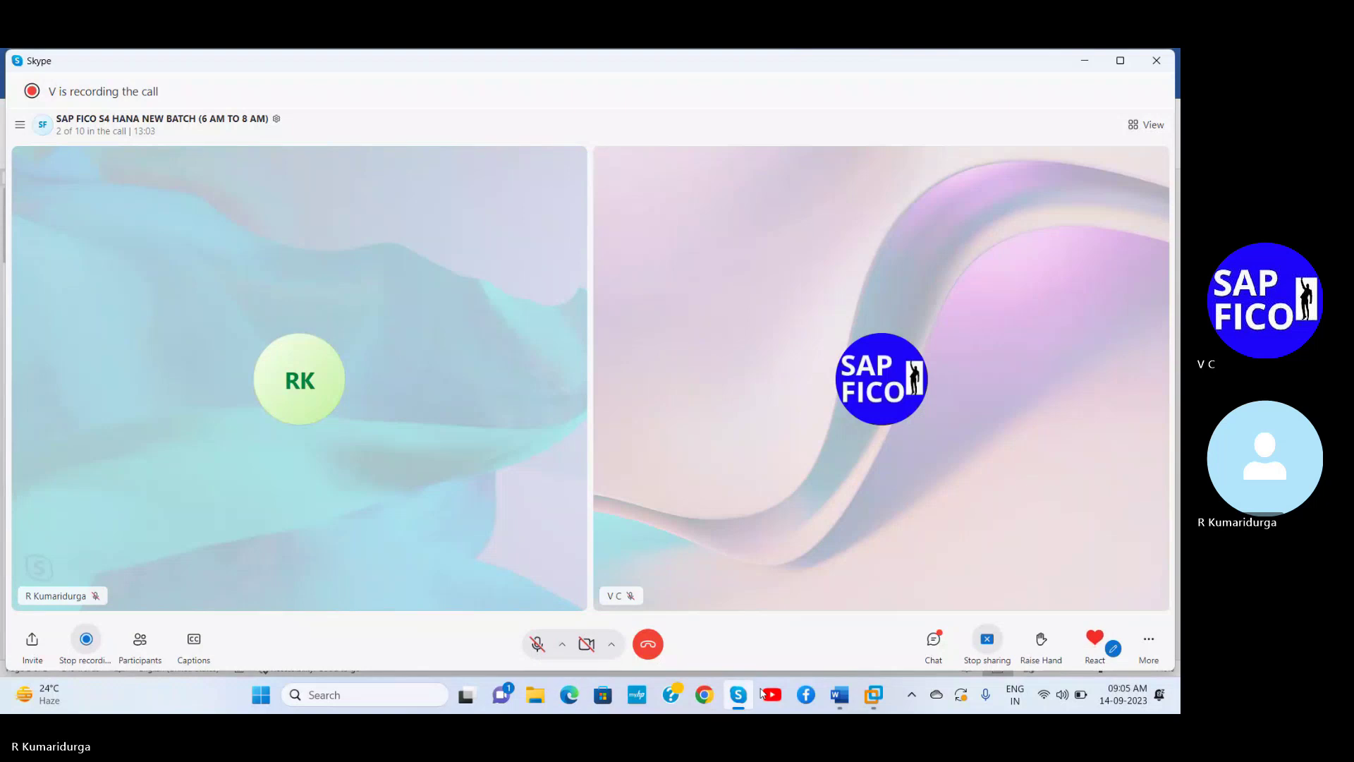
{"action": "mouse_move", "coordinate": [873, 695]}
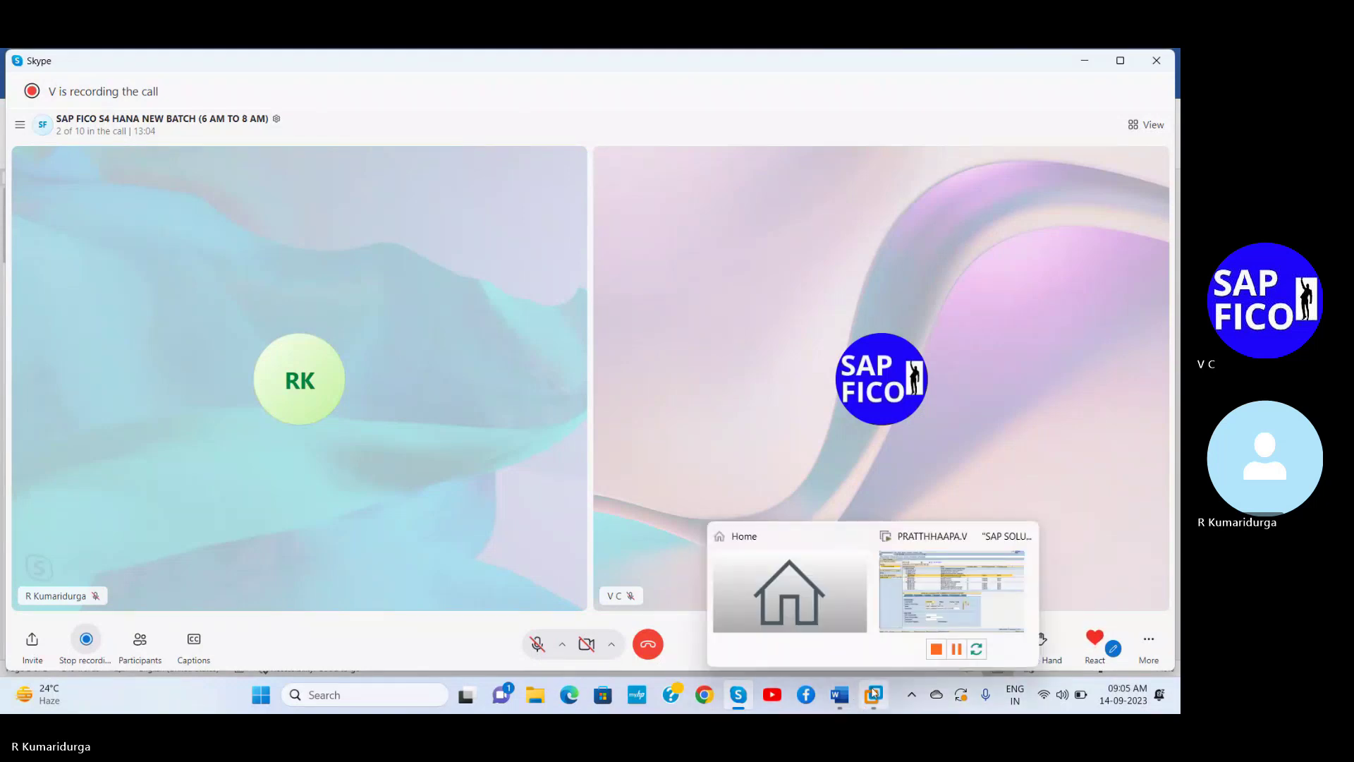
{"action": "left_click", "coordinate": [934, 597]}
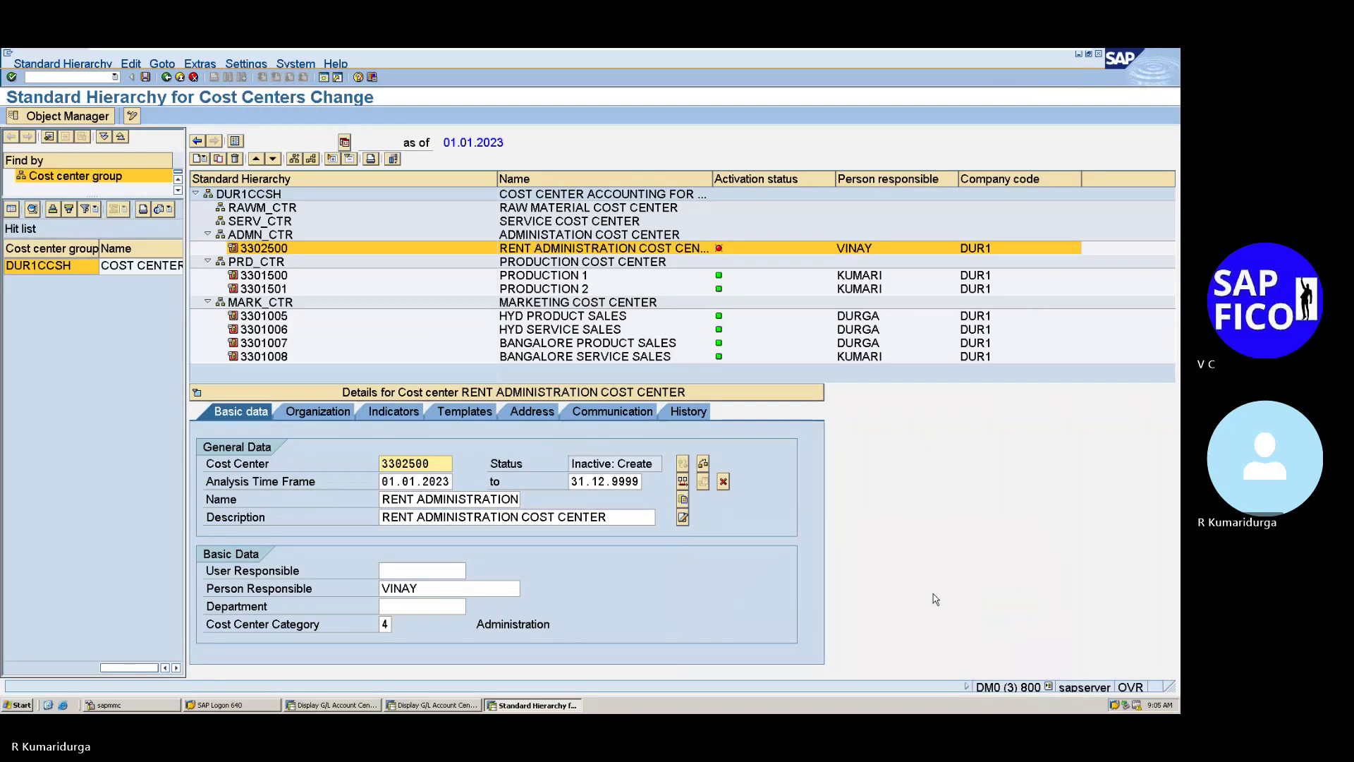
- Activate cost center 3302500 and accept the activation check so the new cost center is saved
{"action": "key", "text": "ctrl+F3"}
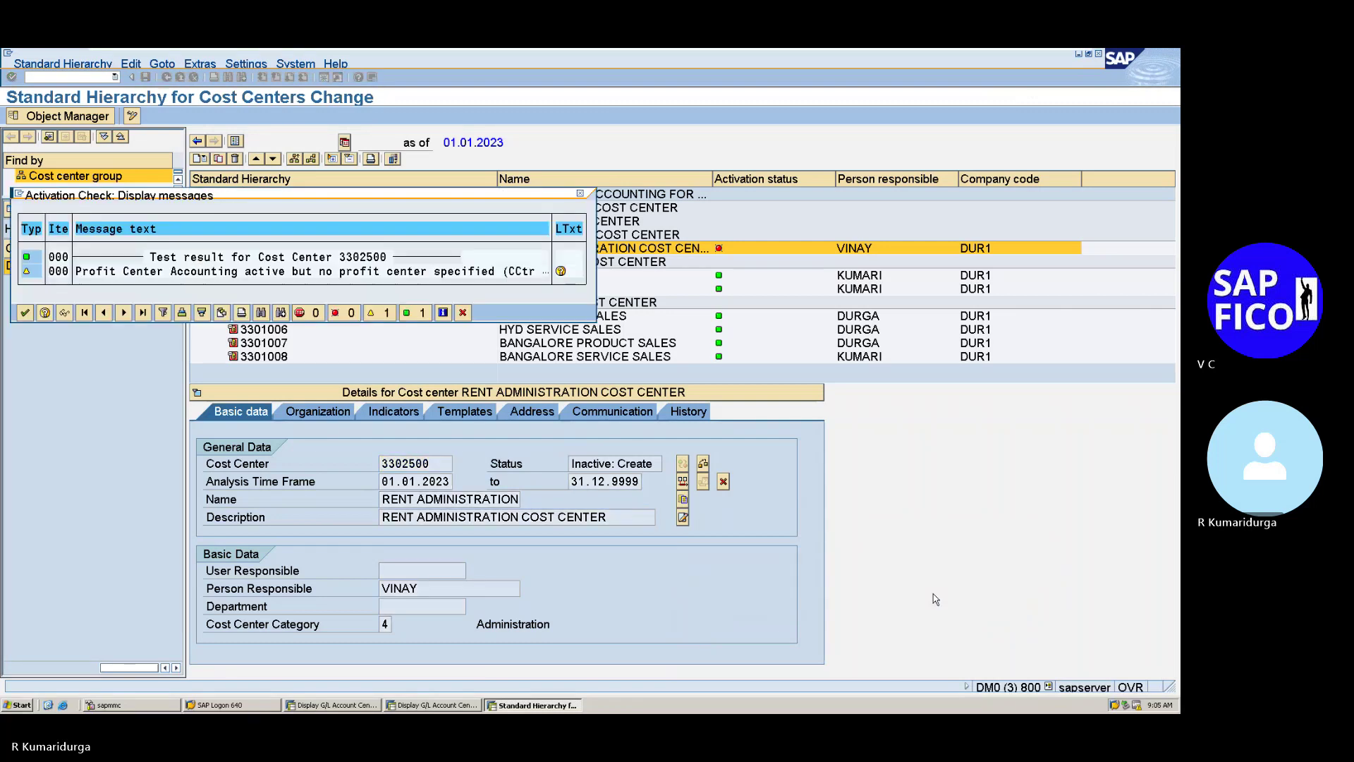
{"action": "key", "text": "Return"}
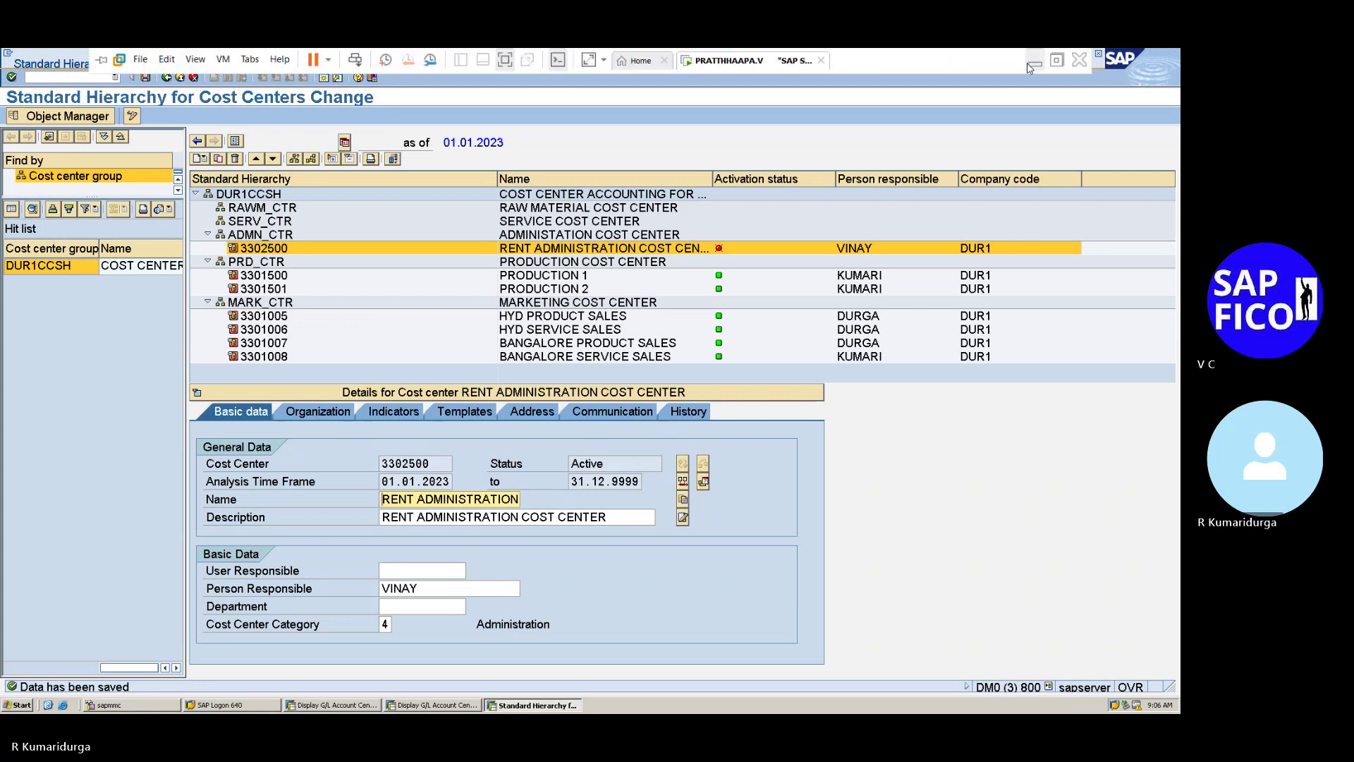
- Switch to the Skype call, unmute the microphone, and return to the SAP window
{"action": "left_click", "coordinate": [1035, 59]}
{"action": "left_click", "coordinate": [540, 645]}
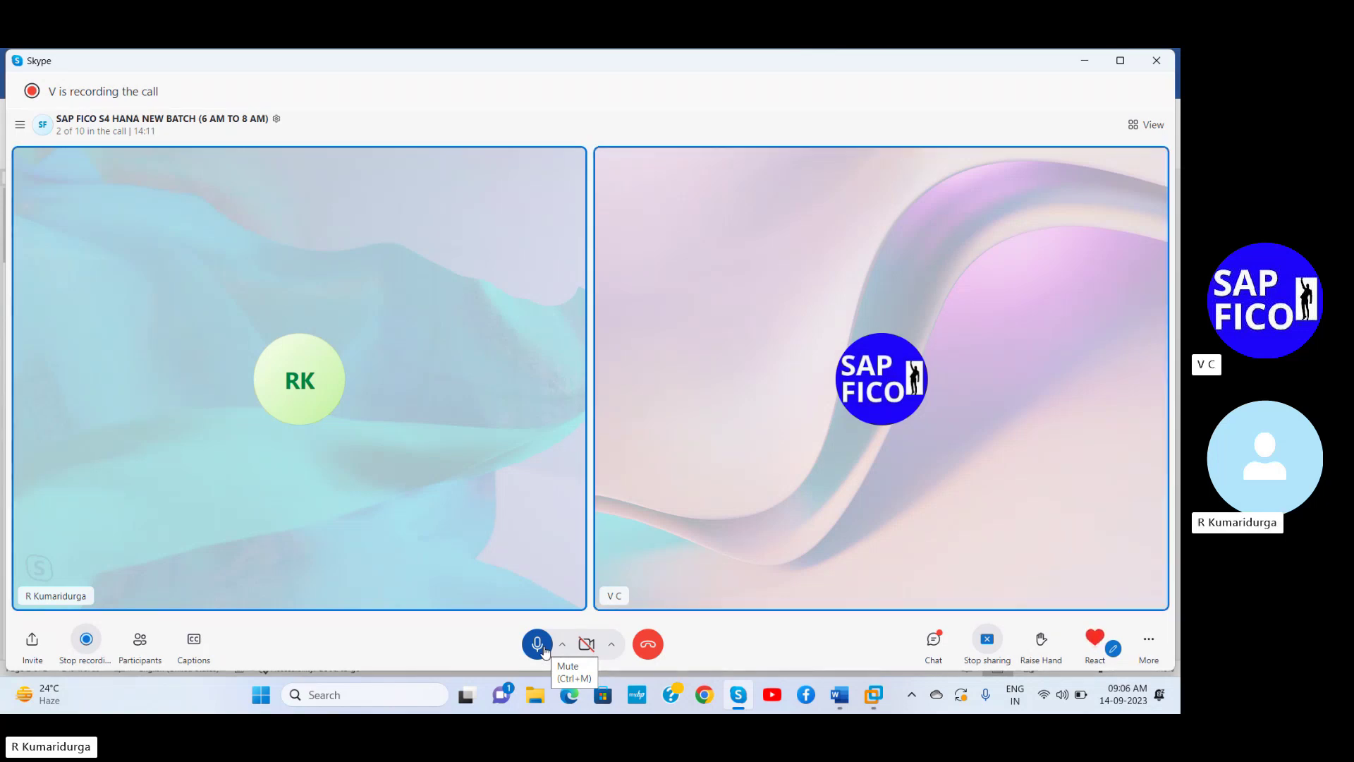
{"action": "mouse_move", "coordinate": [881, 696]}
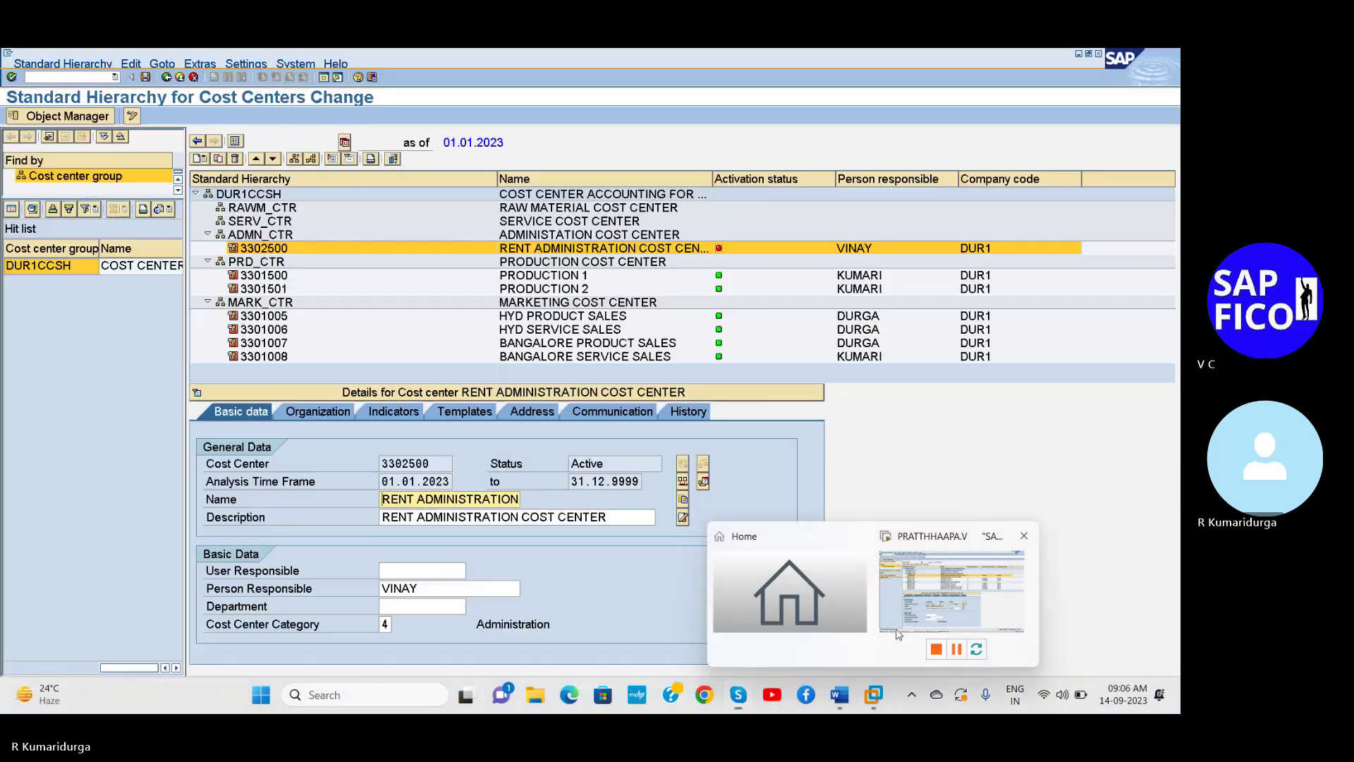
{"action": "left_click", "coordinate": [898, 633]}
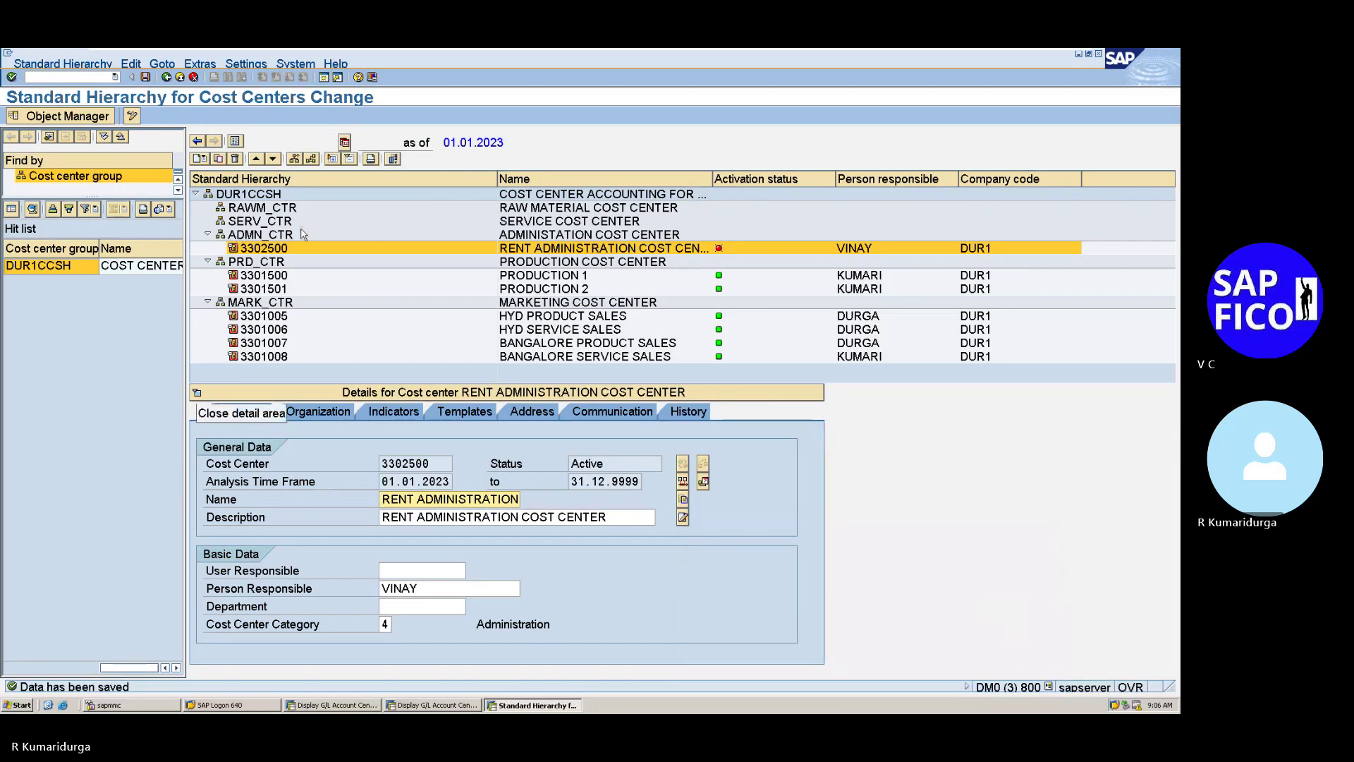
{"action": "left_click", "coordinate": [258, 236]}
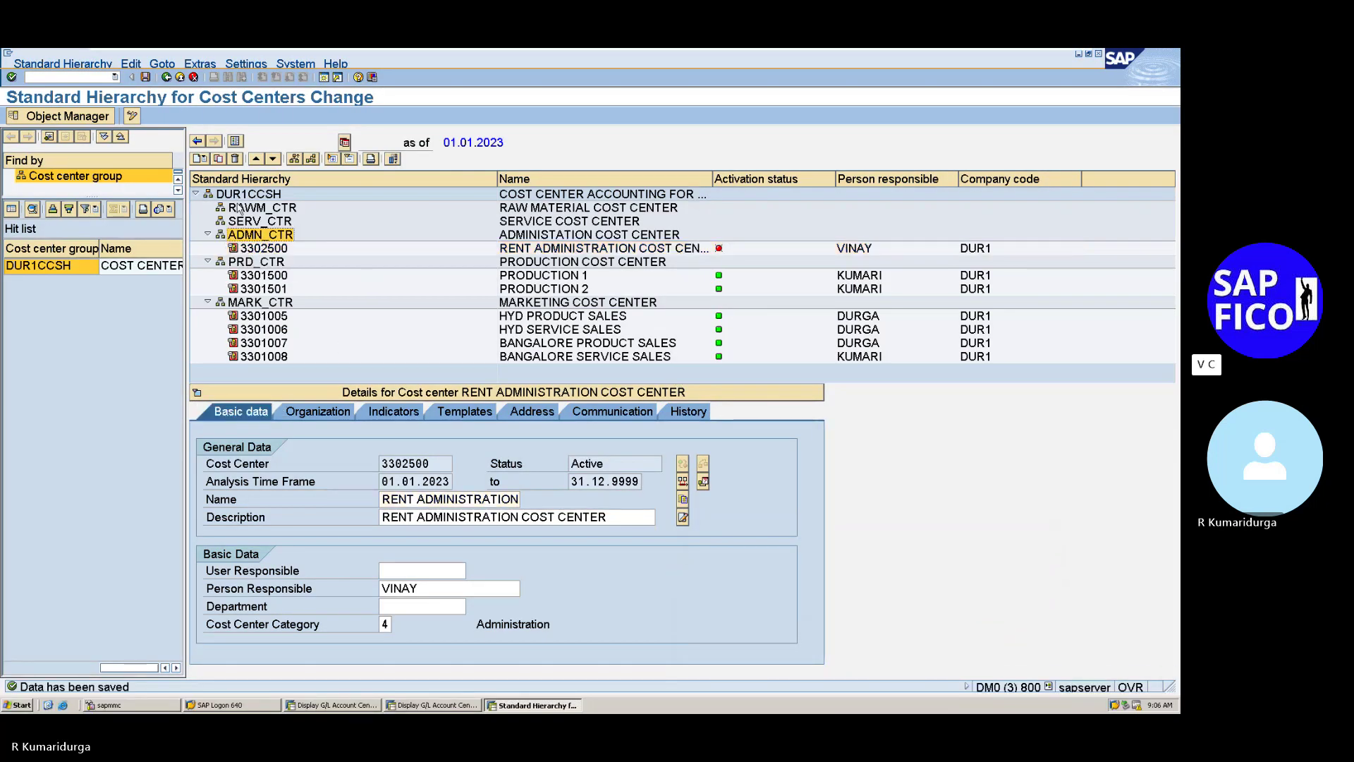
{"action": "left_click", "coordinate": [201, 160]}
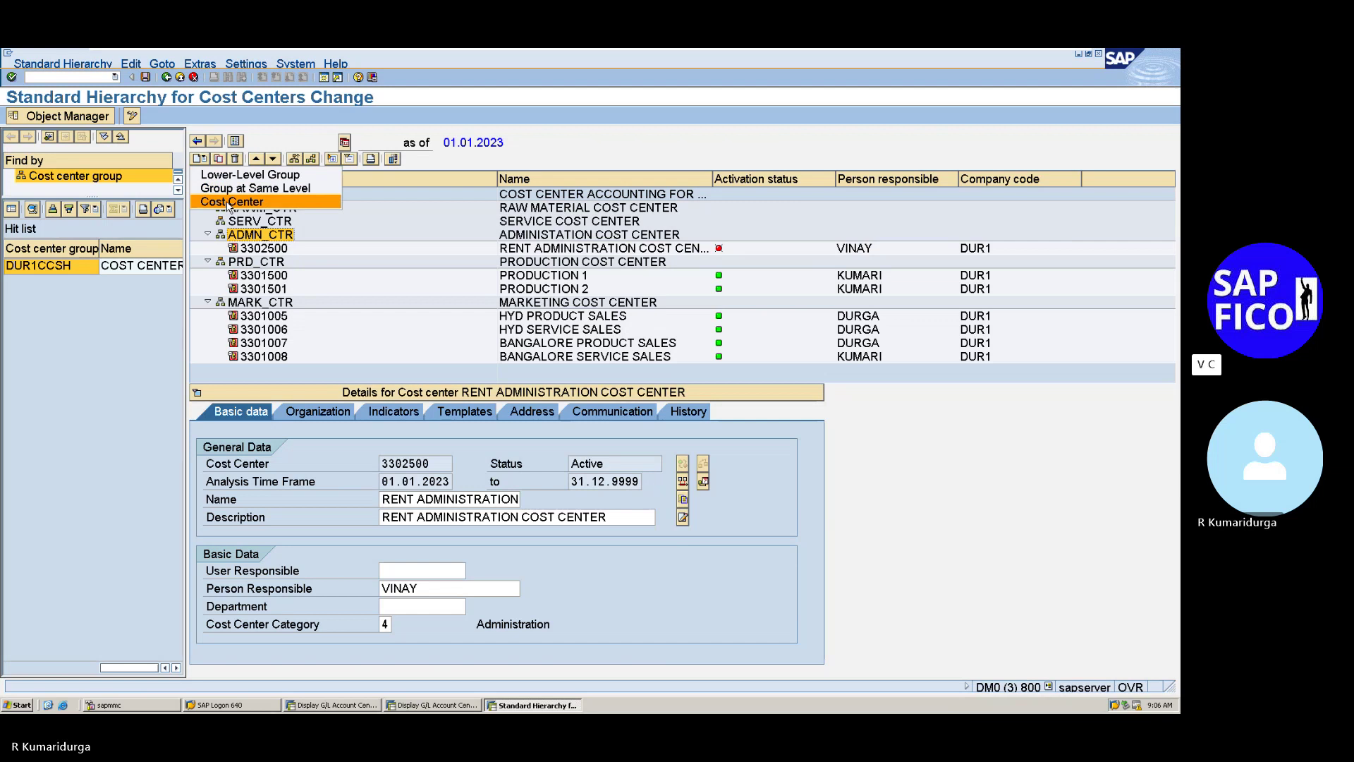
{"action": "left_click", "coordinate": [314, 244]}
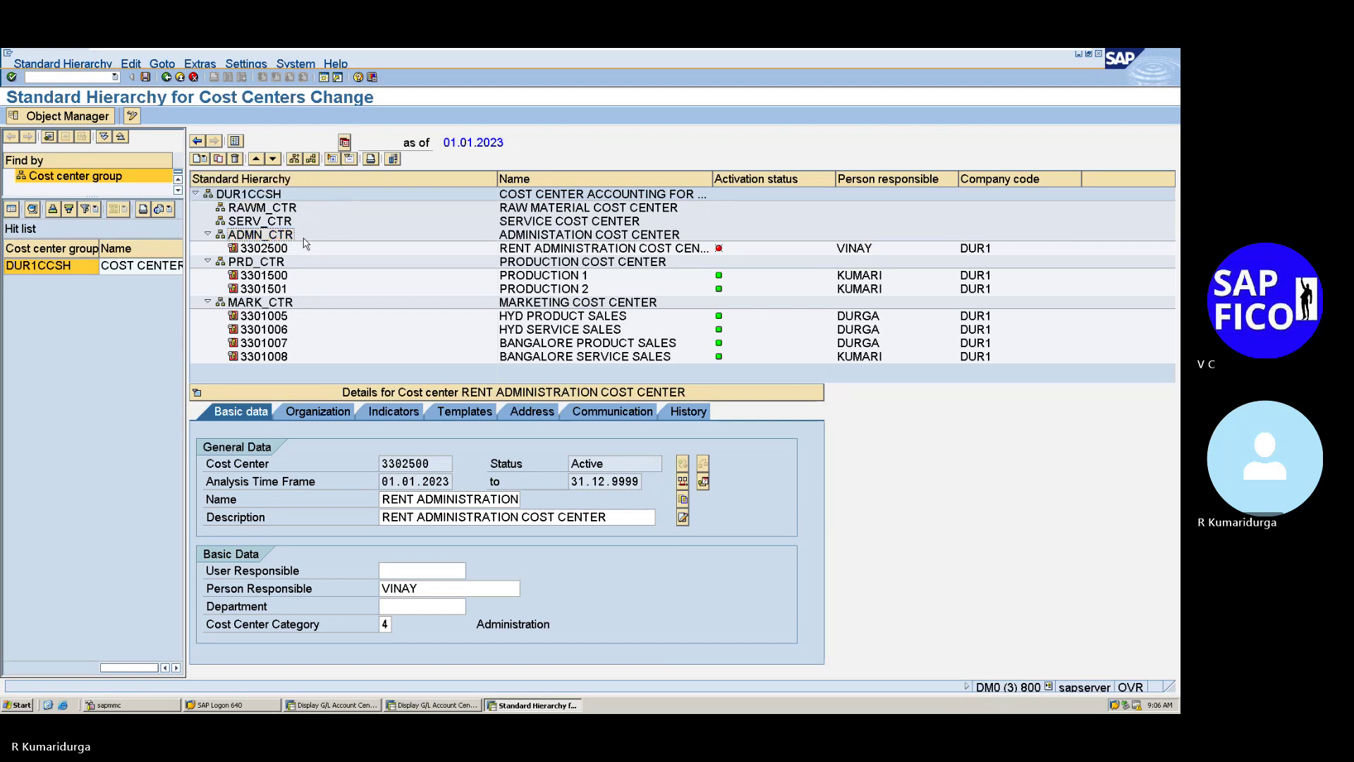
- Select the administration group ADMN_CTR and save the standard hierarchy
{"action": "left_click", "coordinate": [289, 238]}
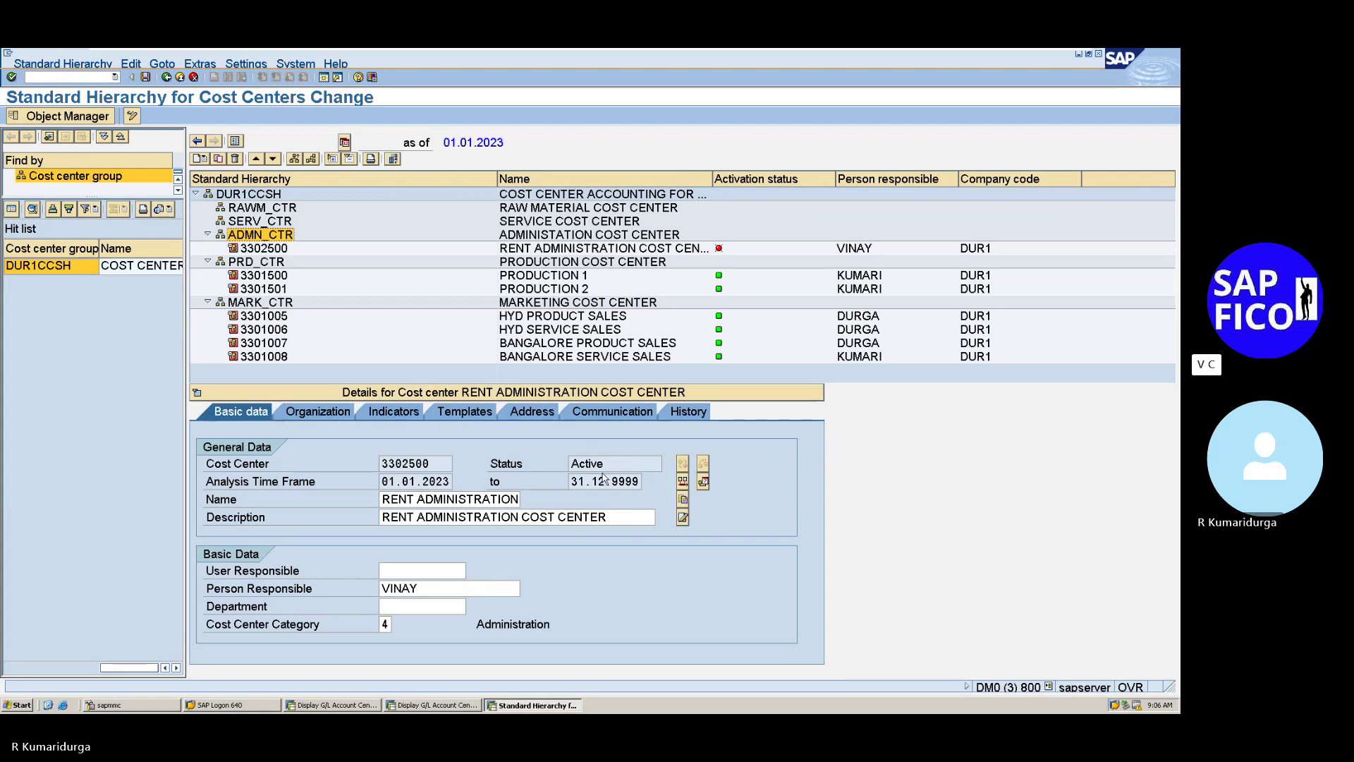
{"action": "key", "text": "ctrl+s"}
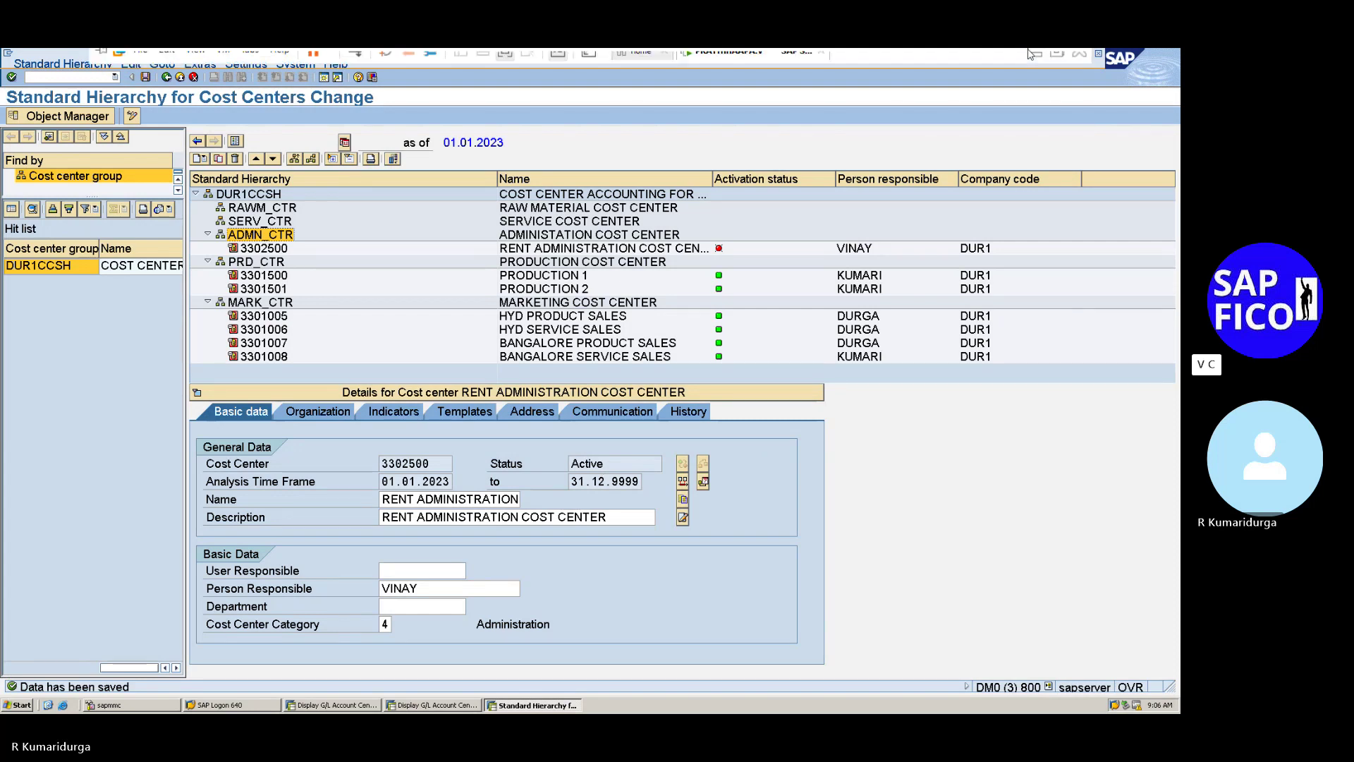
- Switch to the Skype call, toggle the microphone, and return to the SAP window
{"action": "left_click", "coordinate": [1036, 60]}
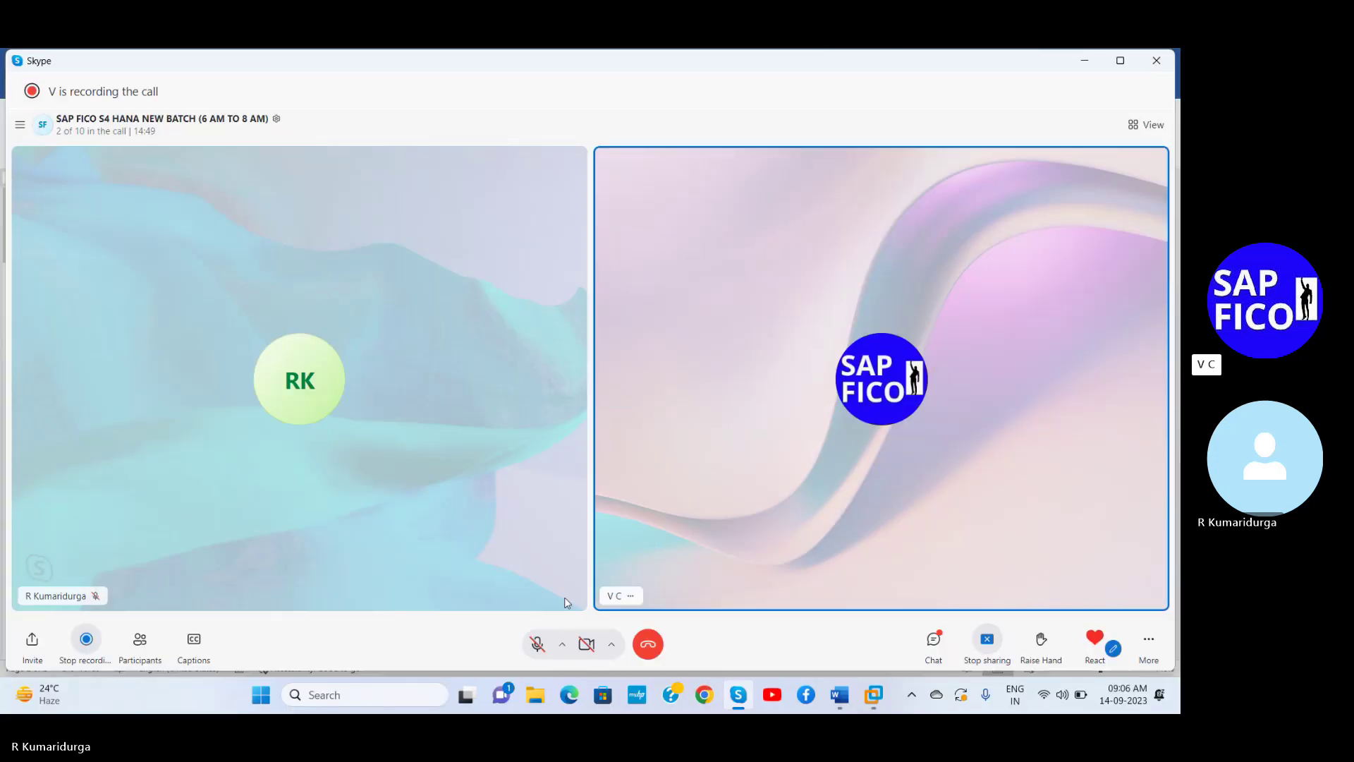
{"action": "left_click", "coordinate": [539, 644]}
{"action": "left_click", "coordinate": [874, 695]}
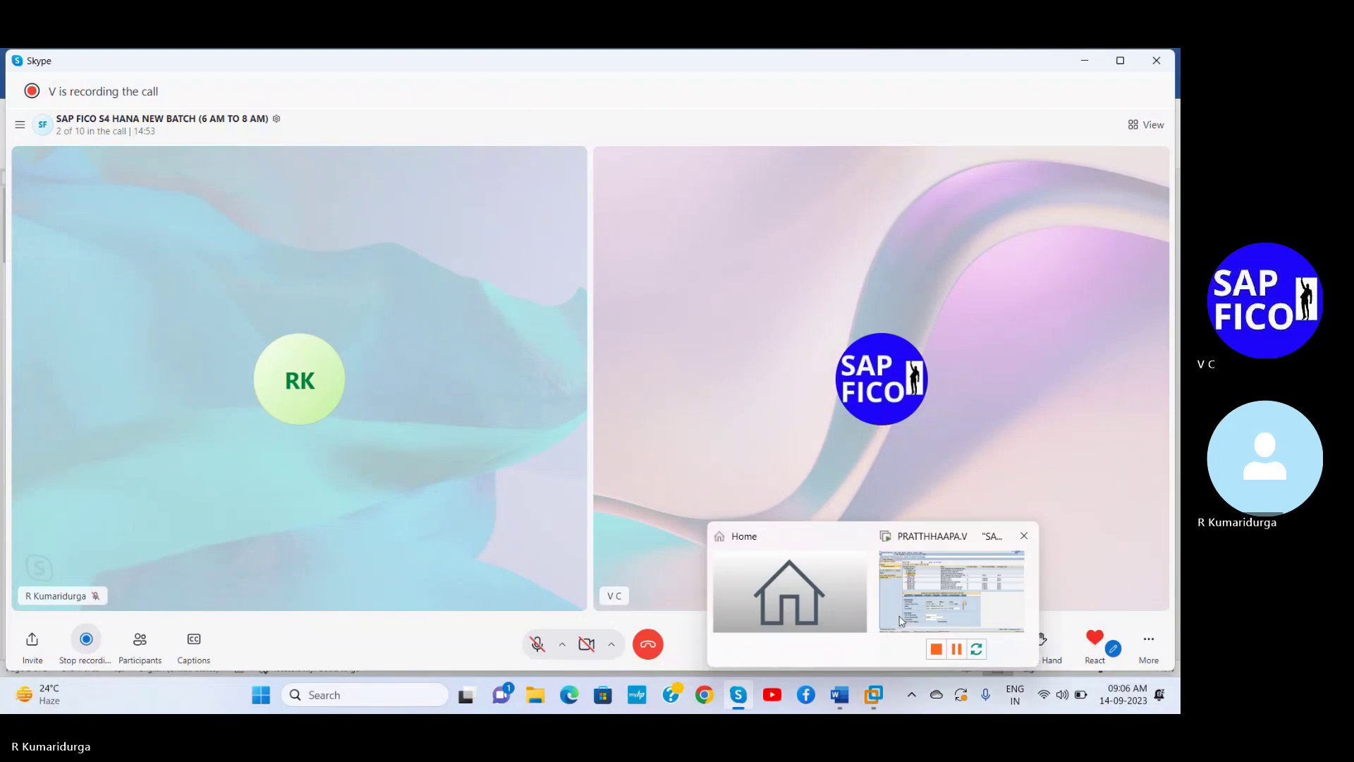
{"action": "left_click", "coordinate": [909, 598]}
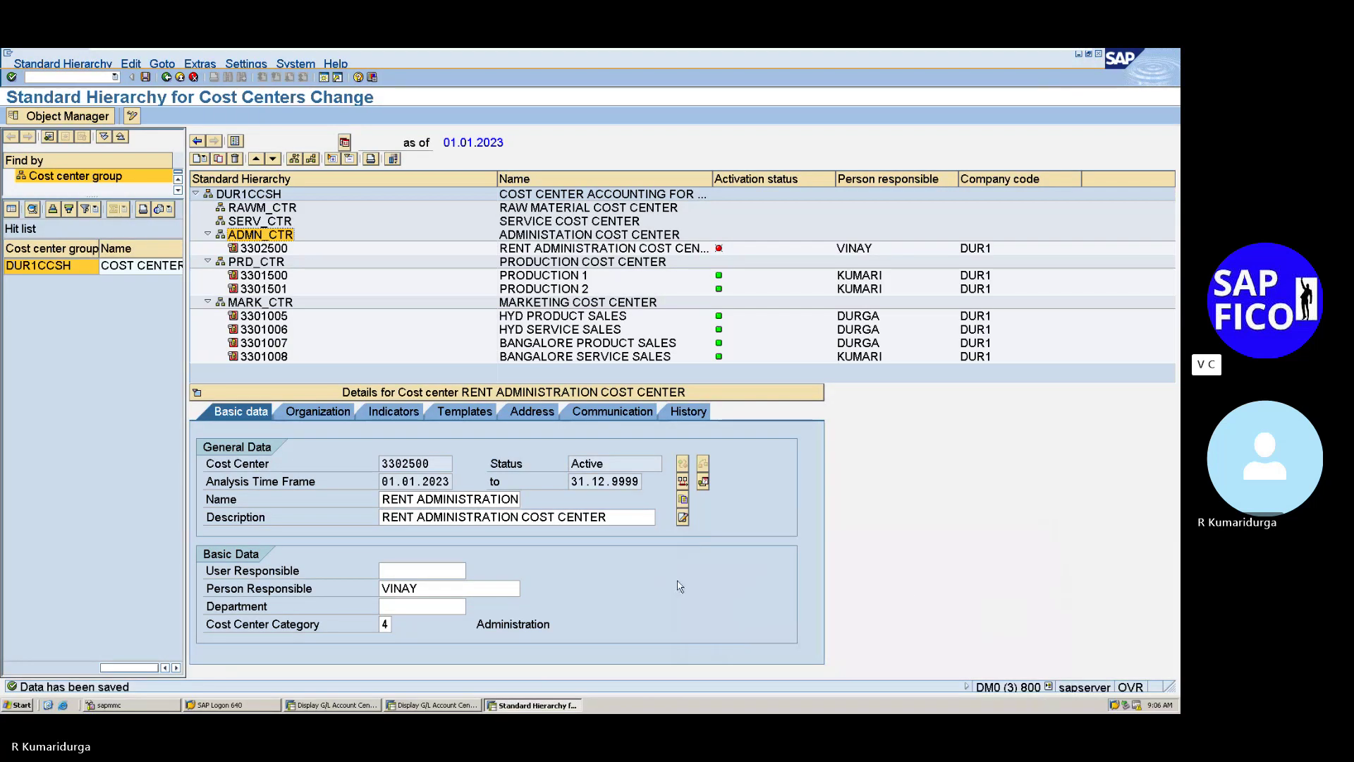
- Add a new cost center under the administration group ADMN_CTR and give it the number 3302501
{"action": "left_click", "coordinate": [203, 158]}
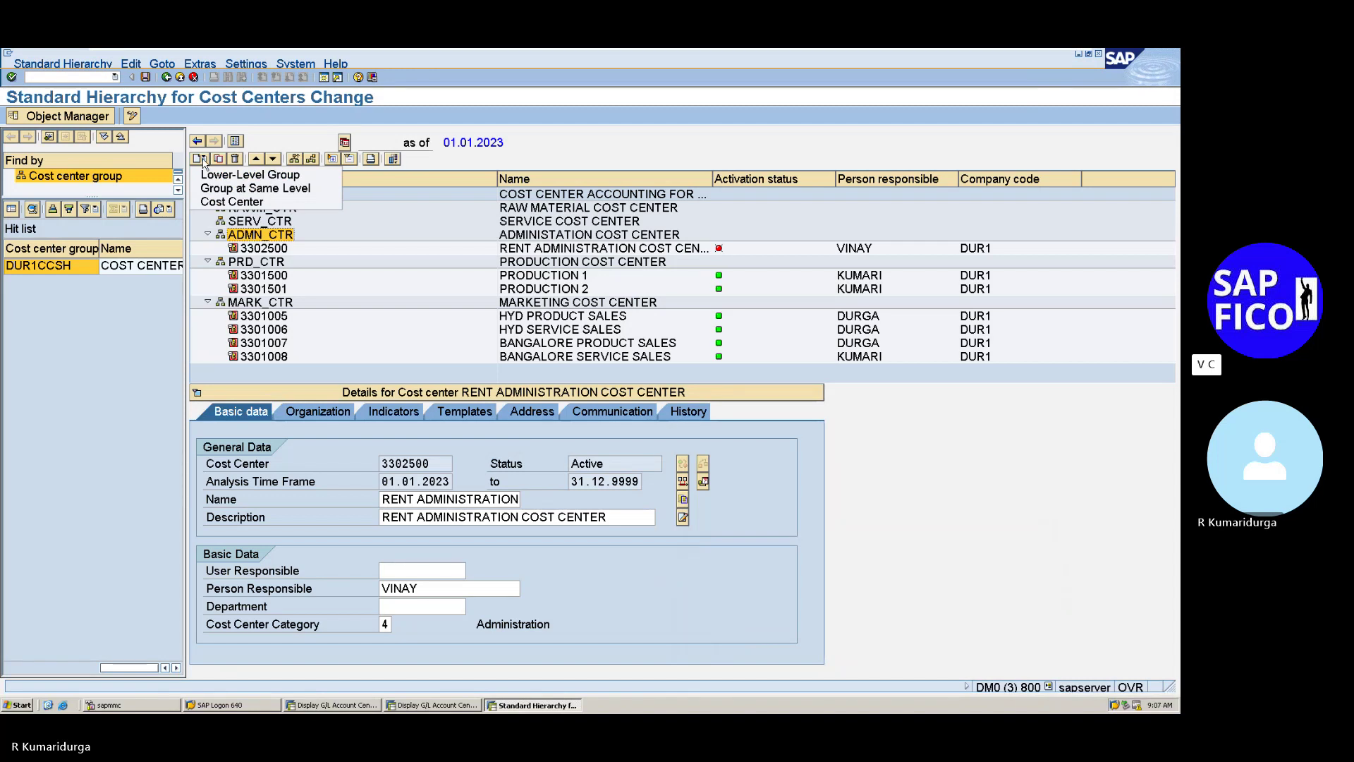
{"action": "left_click", "coordinate": [223, 201]}
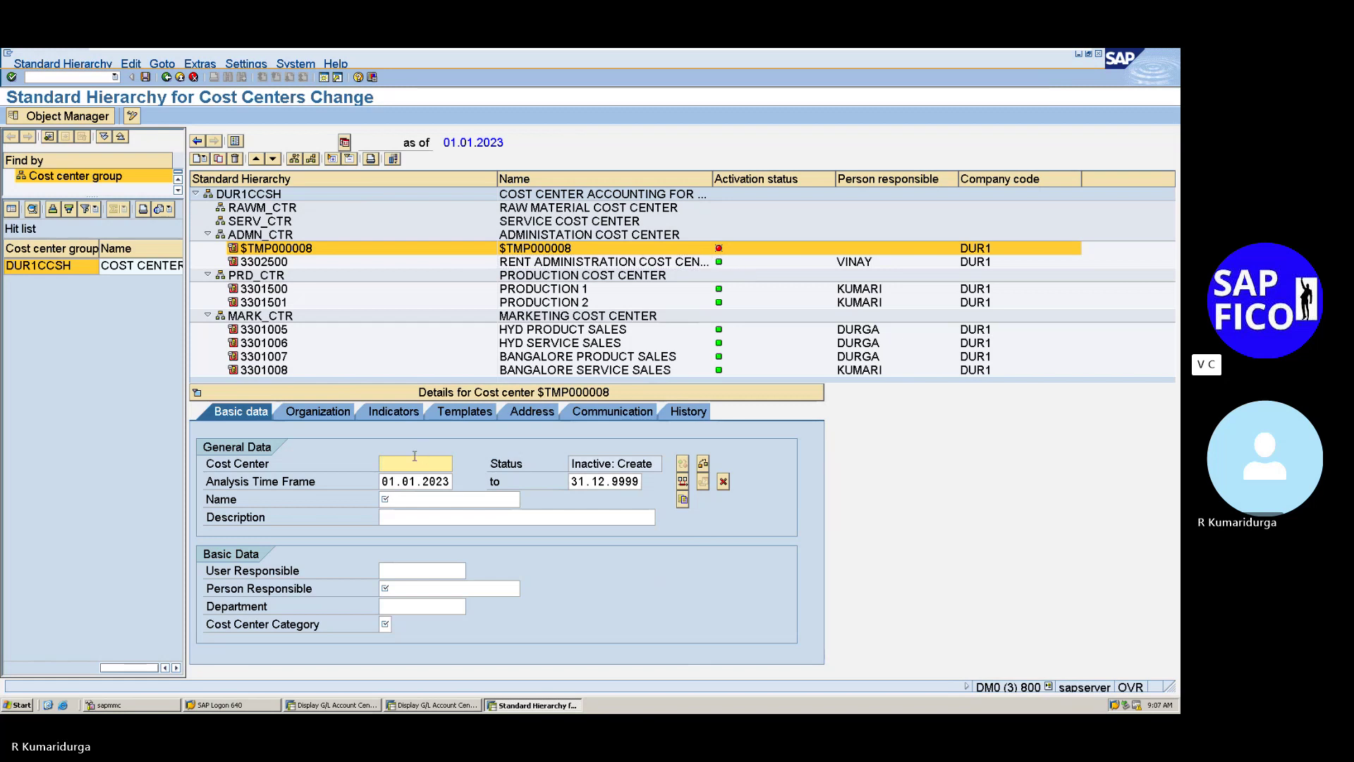
{"action": "type", "text": "330"}
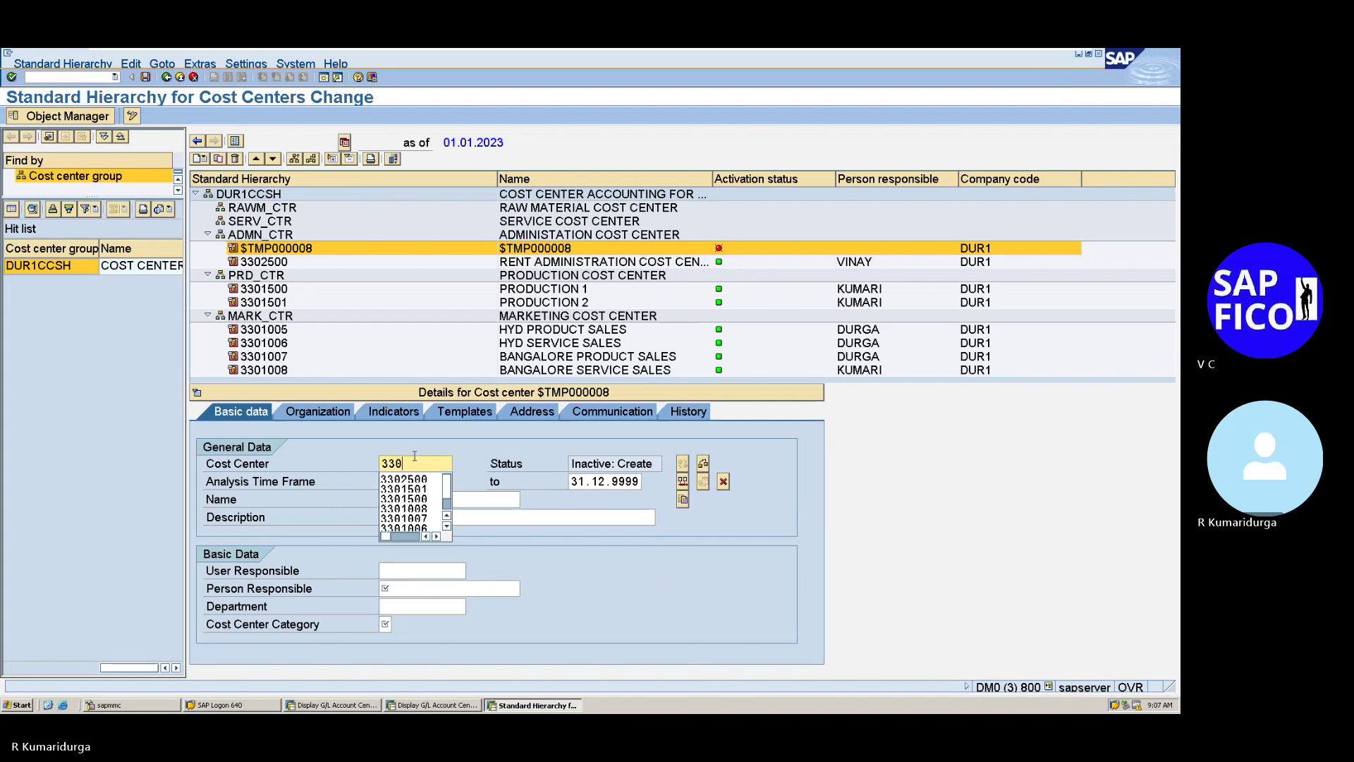
{"action": "type", "text": "2501"}
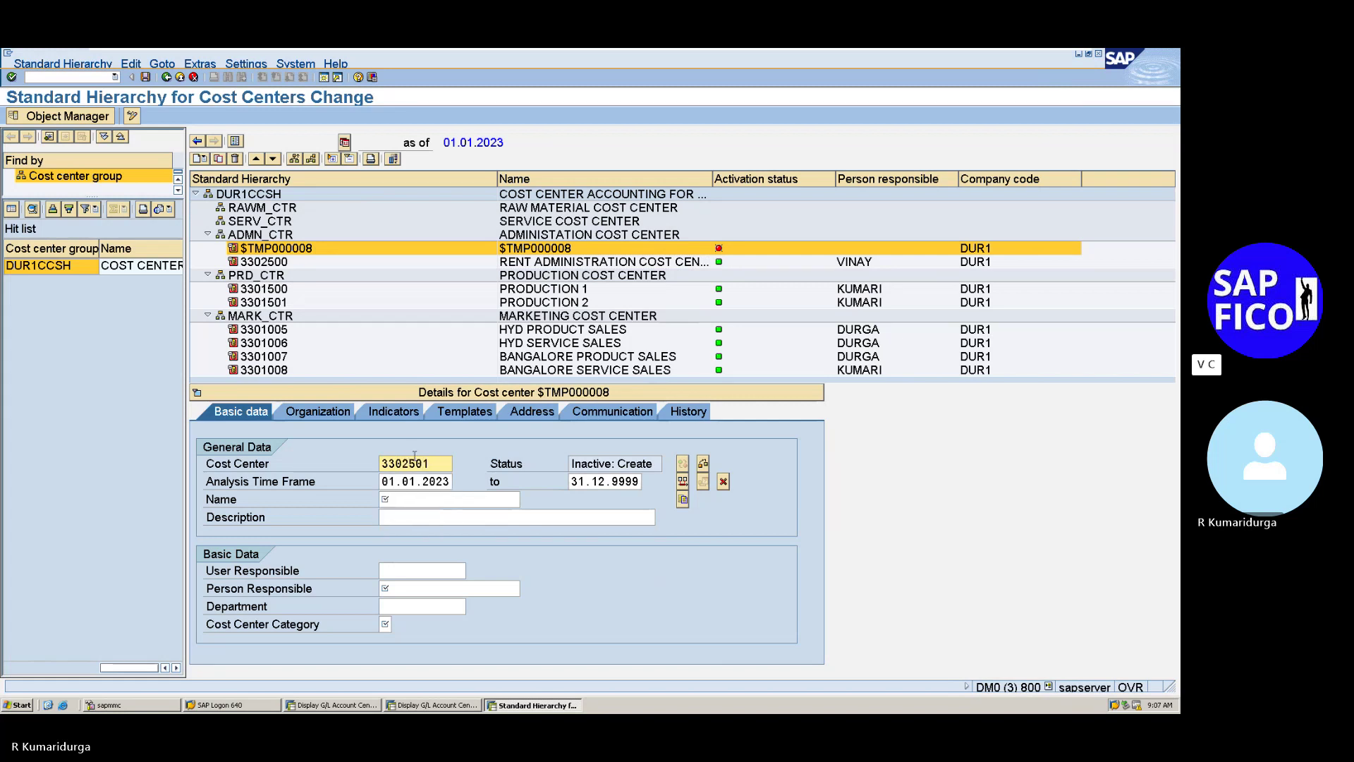
- Enter SALARIES ADMNINISTAT as the name of cost center 3302501
{"action": "left_click", "coordinate": [423, 497]}
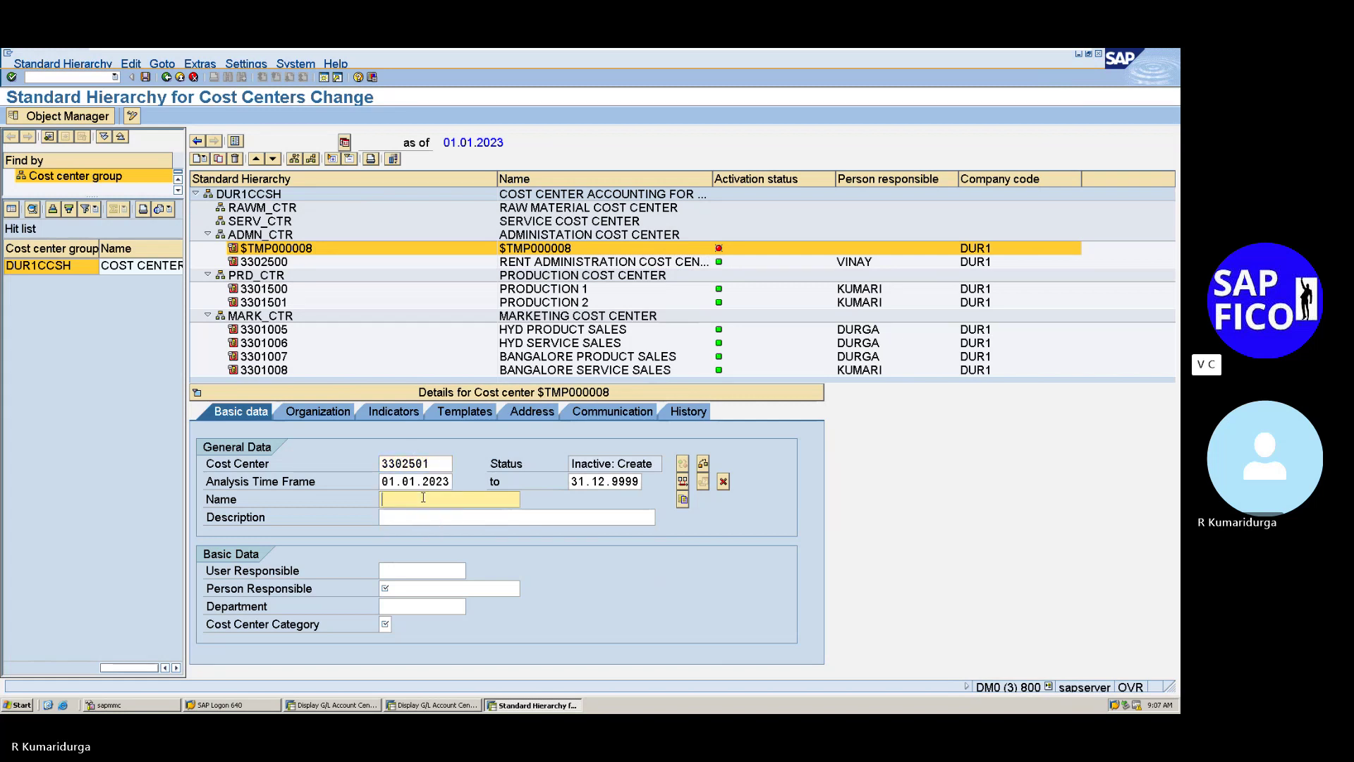
{"action": "type", "text": "SALARIES ADM"}
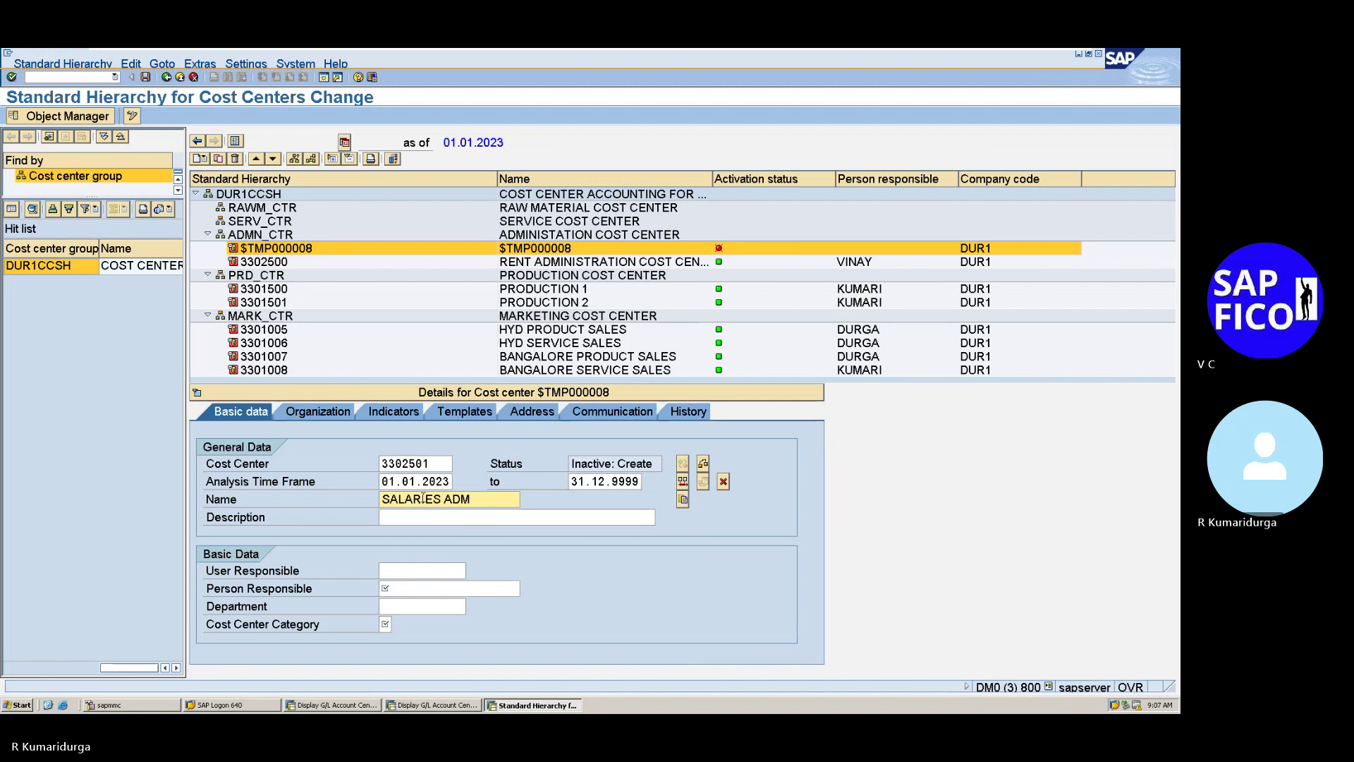
{"action": "type", "text": "N"}
{"action": "key", "text": "BackSpace"}
{"action": "type", "text": "INISTAT"}
- Enter SALARIES ADMINISTRATION COST CENTER as the description of cost center 3302501
{"action": "left_click", "coordinate": [385, 516]}
{"action": "type", "text": "SALAR"}
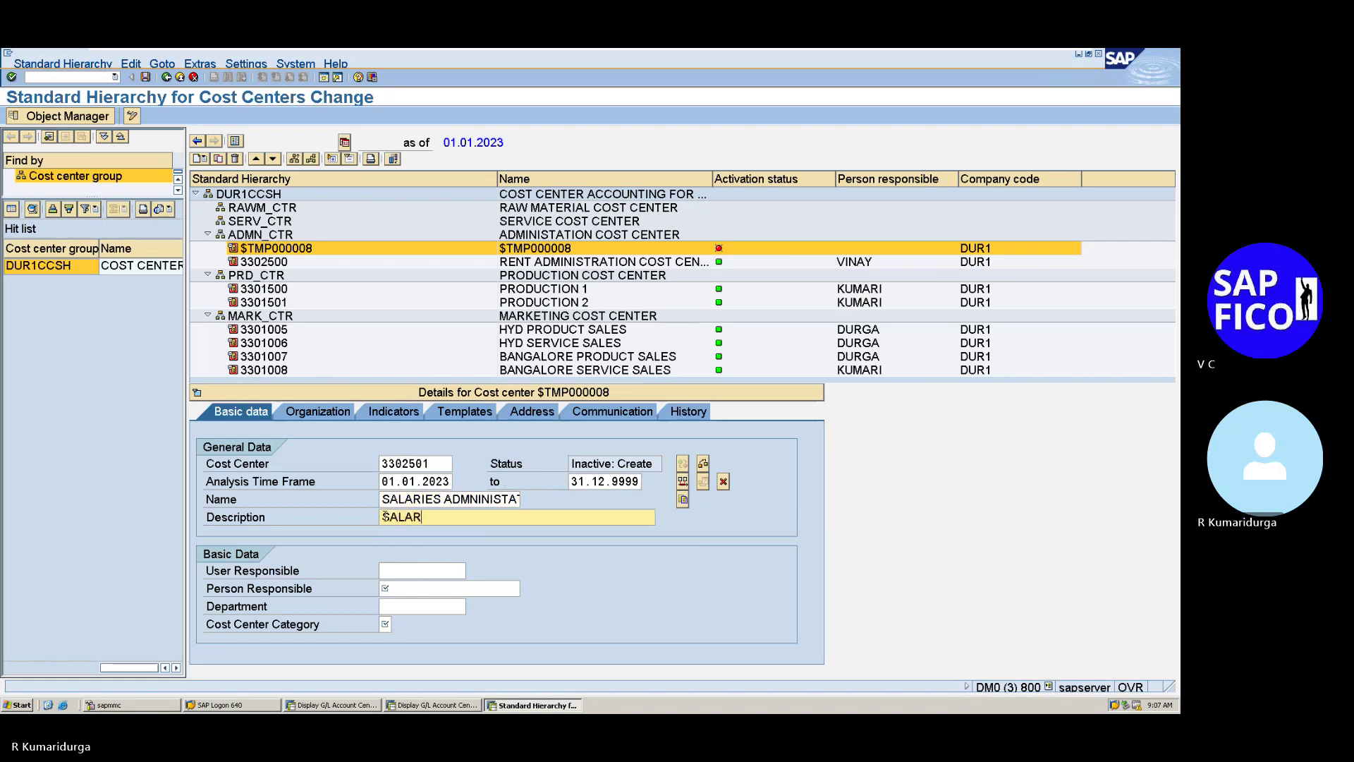
{"action": "type", "text": "IES ADMINIST"}
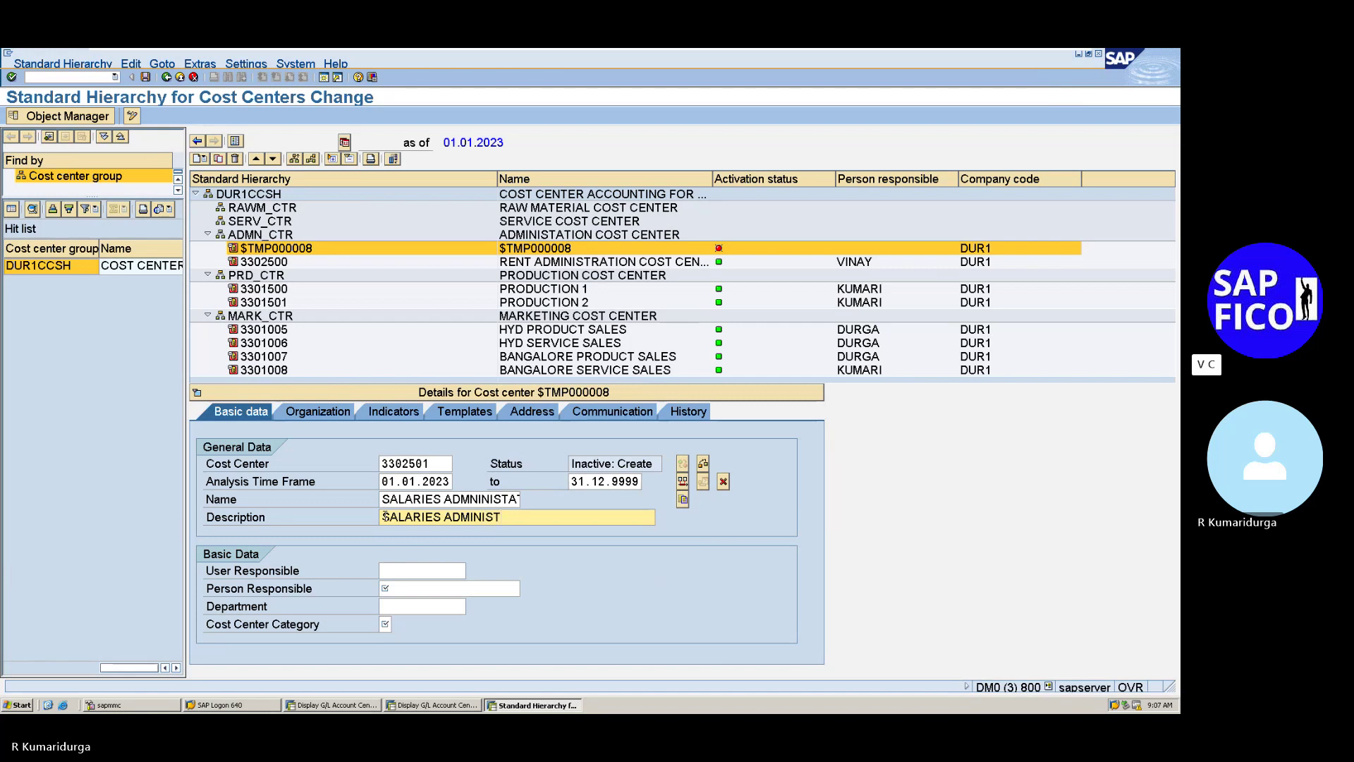
{"action": "type", "text": "RATON"}
{"action": "key", "text": "BackSpace"}
{"action": "key", "text": "BackSpace"}
{"action": "key", "text": "BackSpace"}
{"action": "type", "text": "ION "}
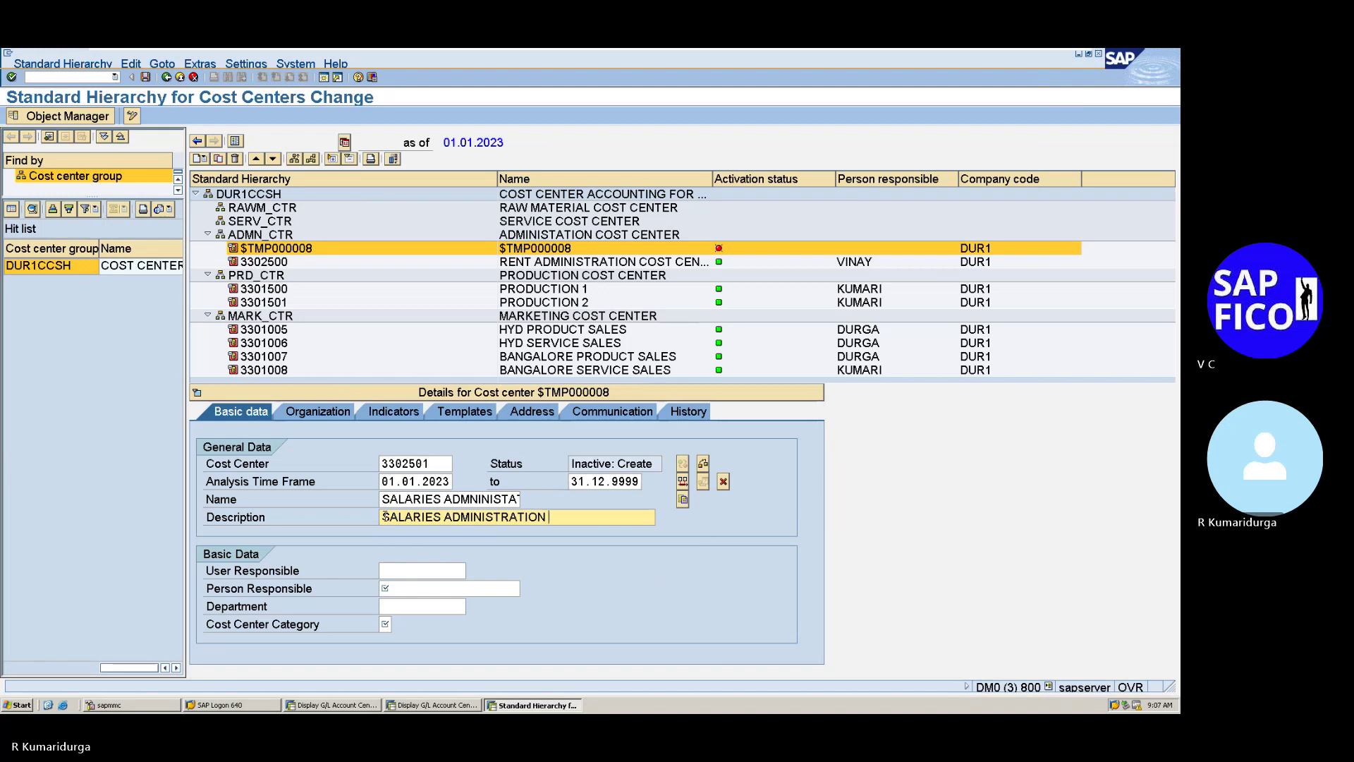
{"action": "type", "text": "COST CEN"}
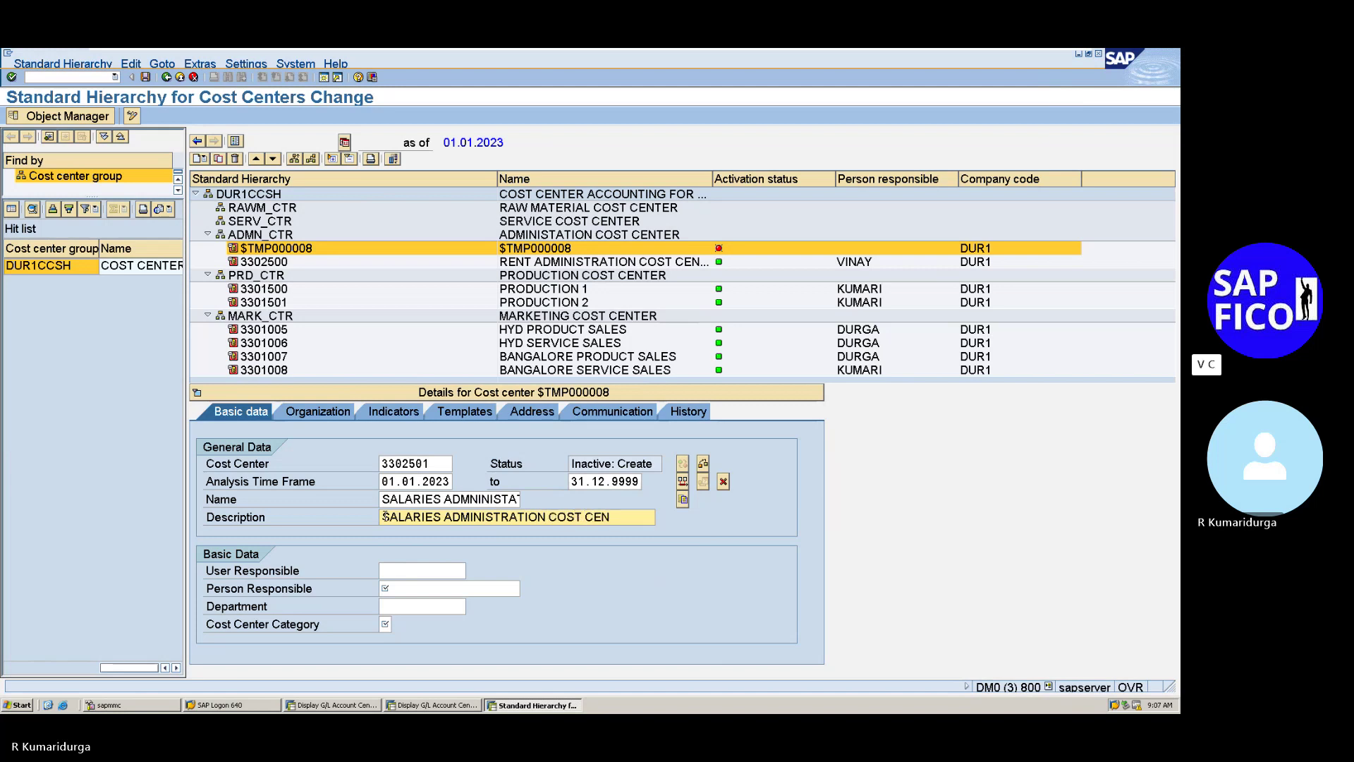
{"action": "type", "text": "TER"}
{"action": "left_click", "coordinate": [519, 499]}
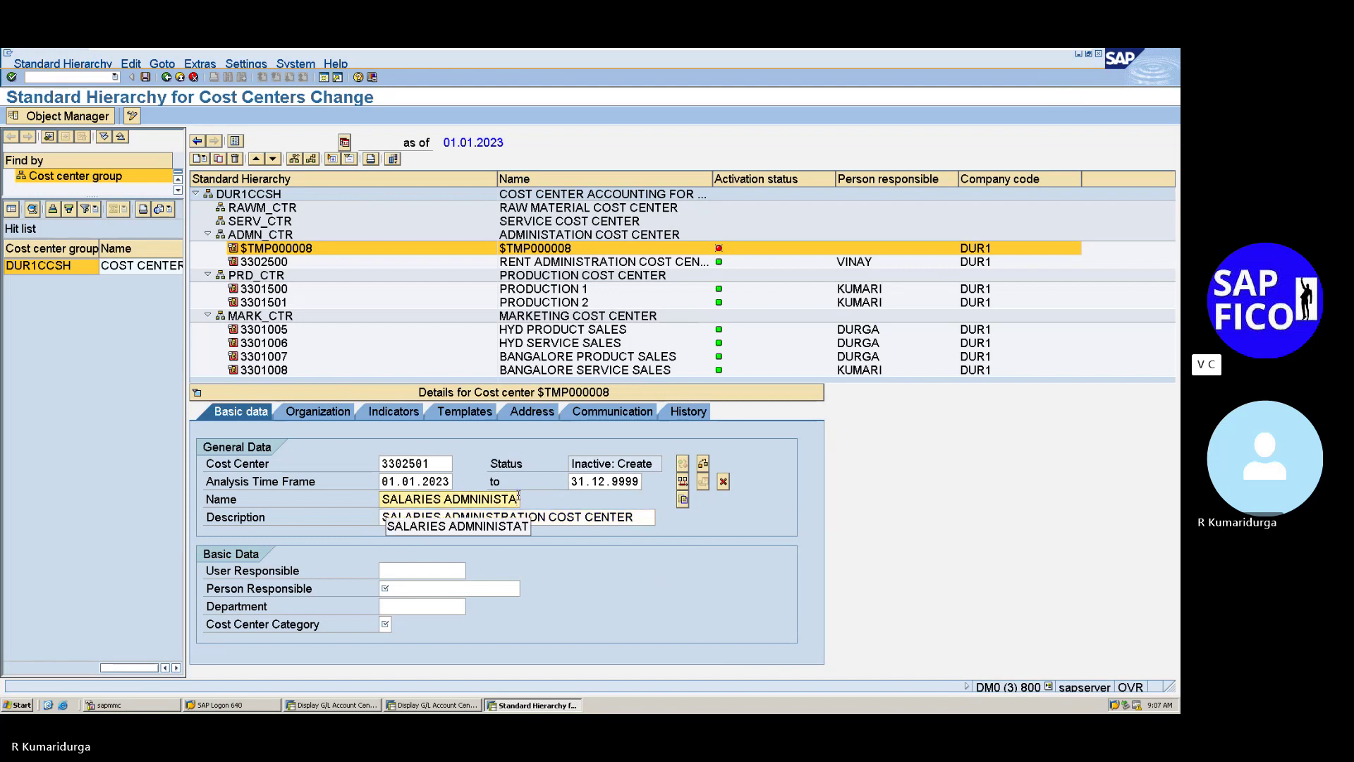
- Fill in the person responsible for cost center 3302501 and set its cost center category to 4
{"action": "left_click", "coordinate": [395, 588]}
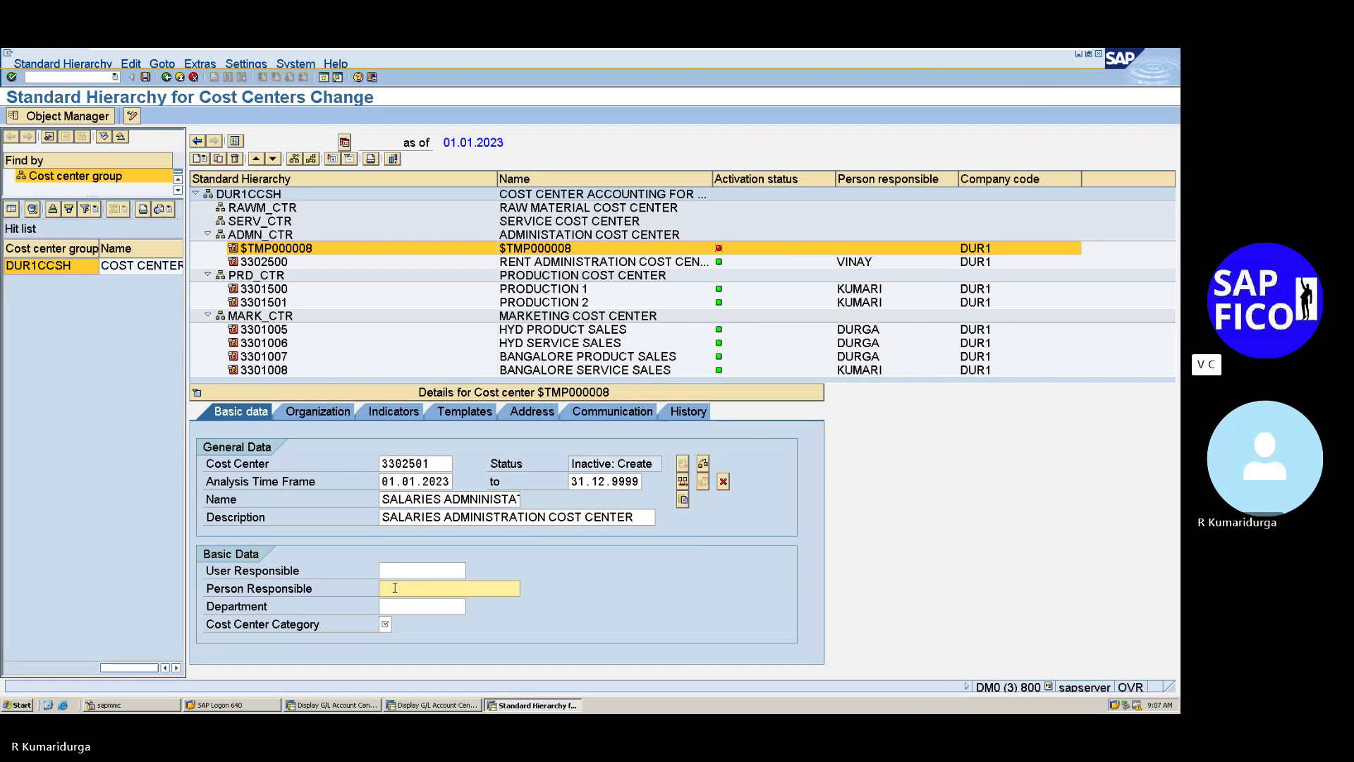
{"action": "type", "text": "VINAY"}
{"action": "key", "text": "Tab"}
{"action": "key", "text": "Tab"}
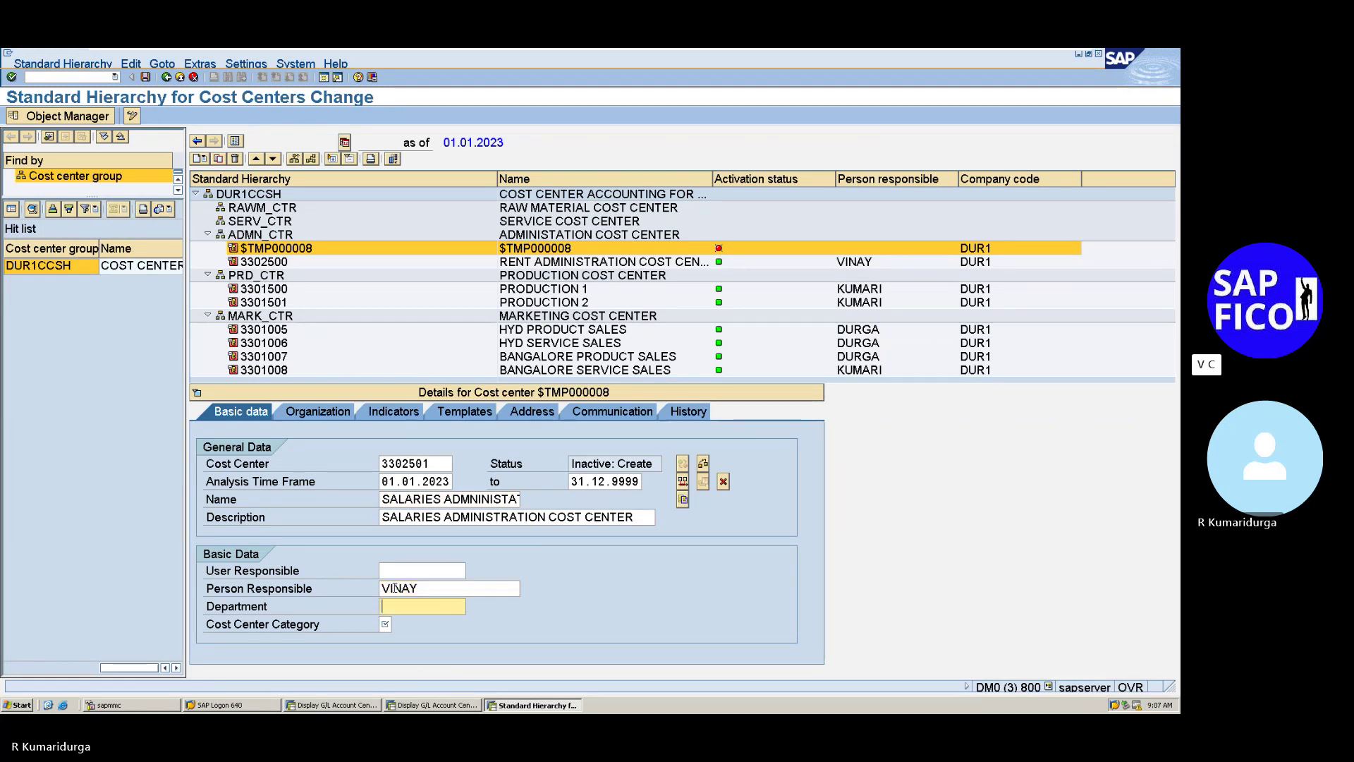
{"action": "type", "text": "4"}
- Confirm the entries and save cost center 3302501, accepting the activation check
{"action": "key", "text": "Return"}
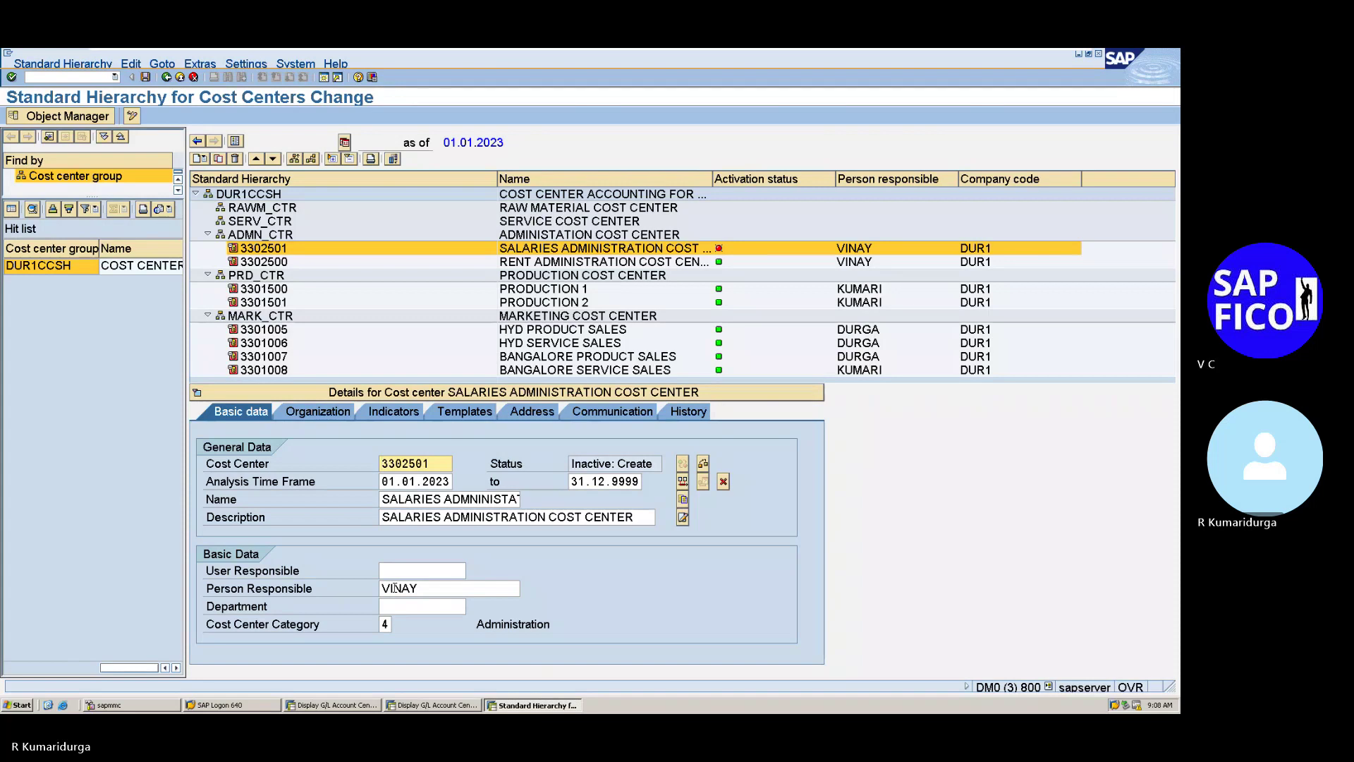
{"action": "key", "text": "ctrl+s"}
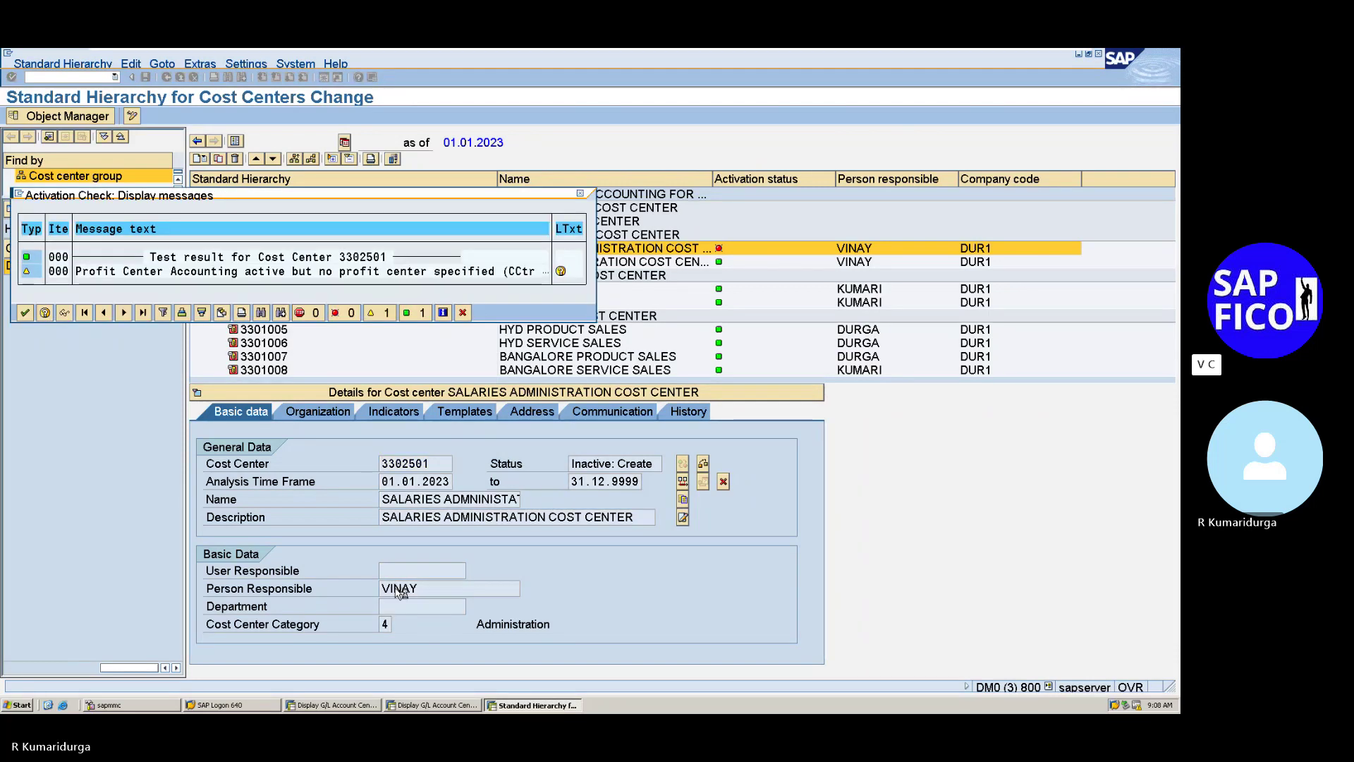
{"action": "key", "text": "Return"}
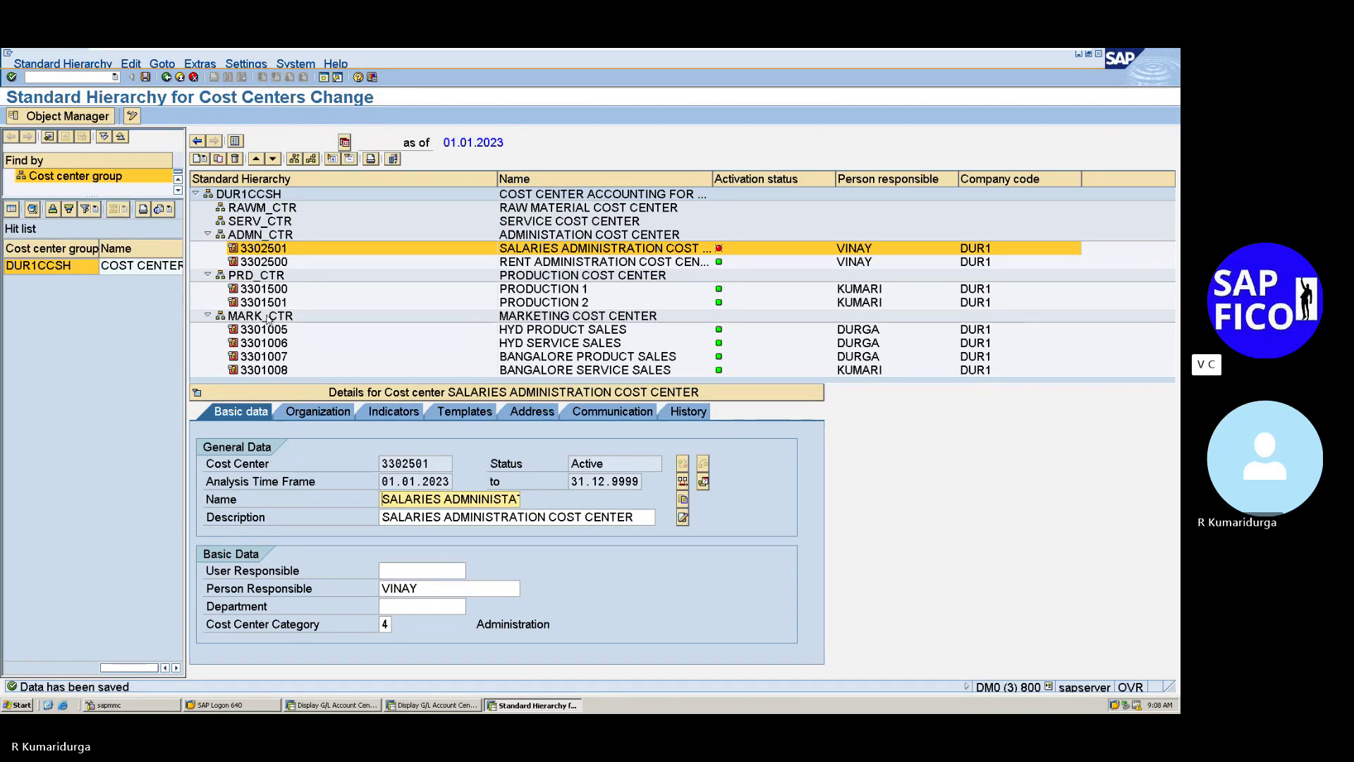
- Add another cost center under the administration group and give it the number 3302502
{"action": "left_click", "coordinate": [201, 160]}
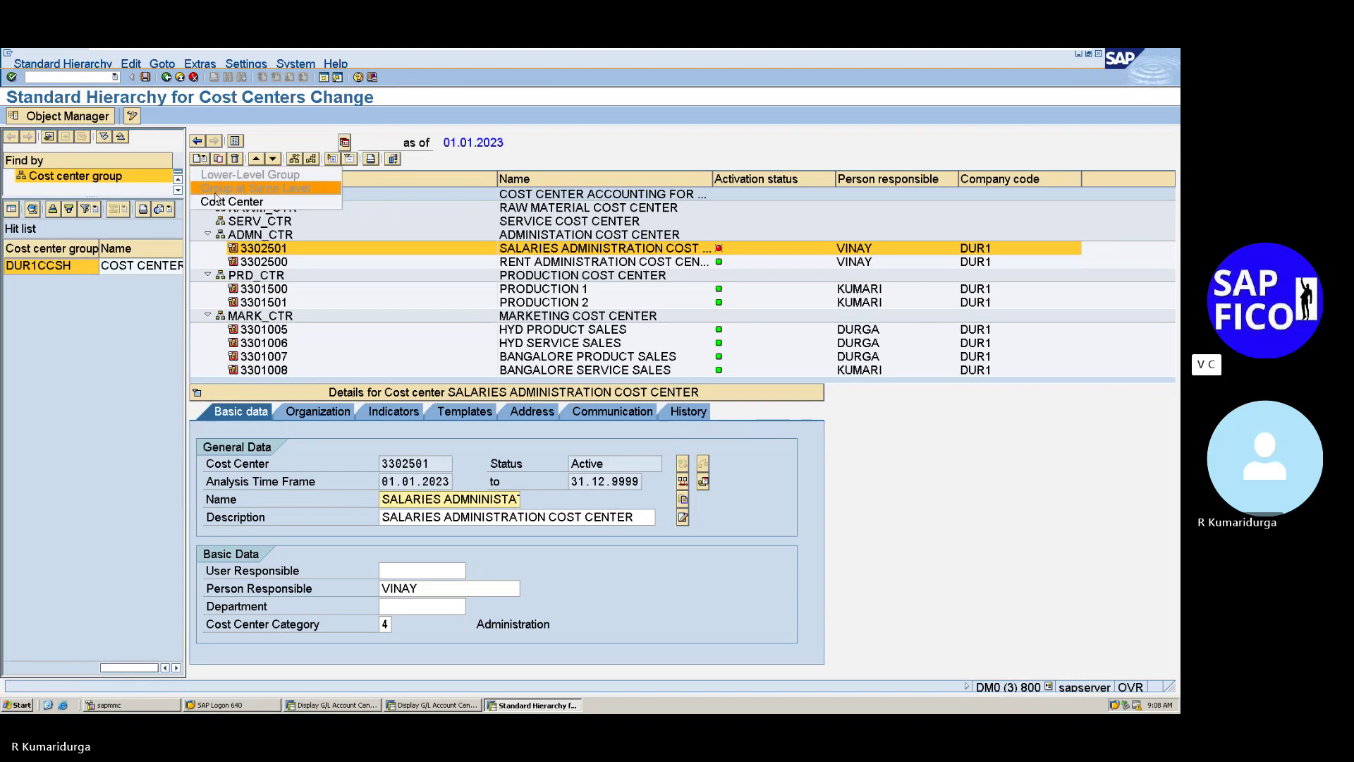
{"action": "left_click", "coordinate": [241, 206]}
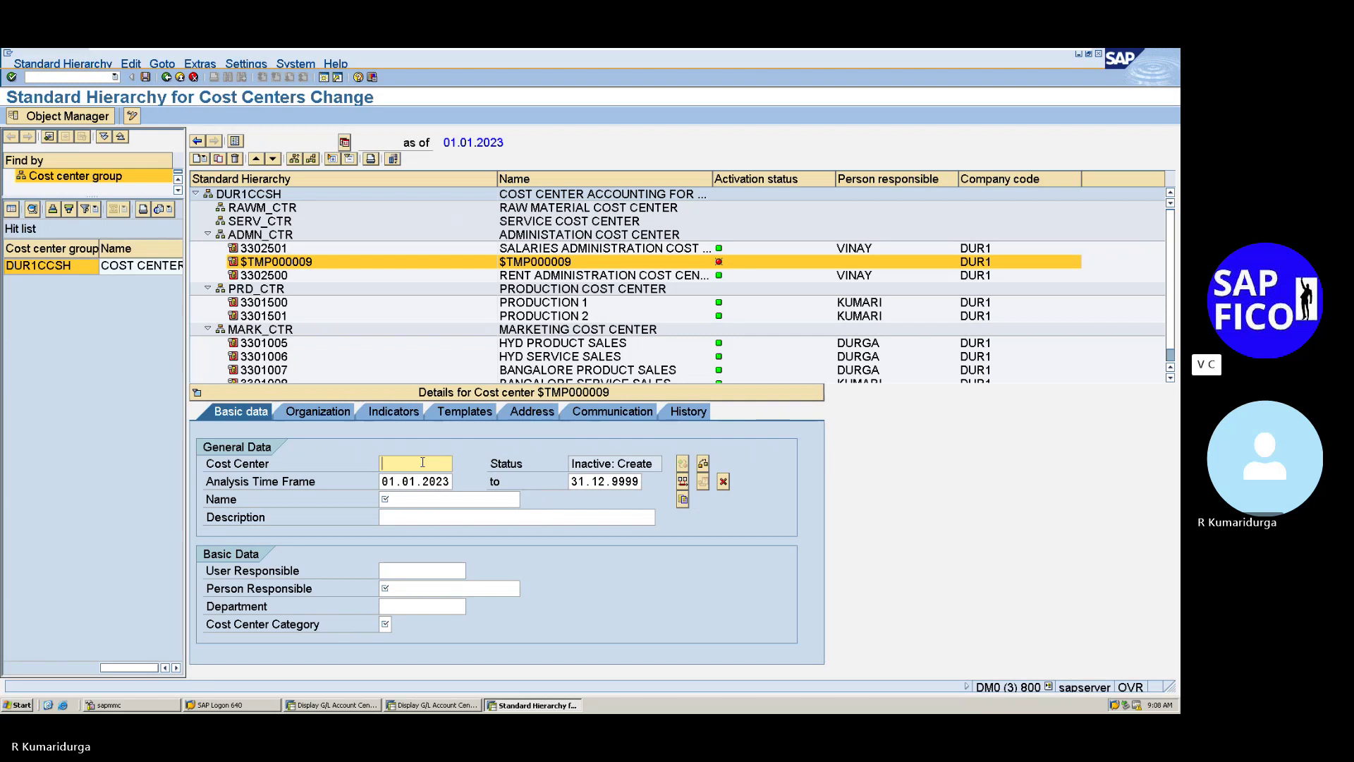
{"action": "type", "text": "3302502"}
{"action": "left_click", "coordinate": [405, 502]}
- Run transaction FS00 in a new SAP session and change the company code to DUR1
{"action": "left_click", "coordinate": [324, 78]}
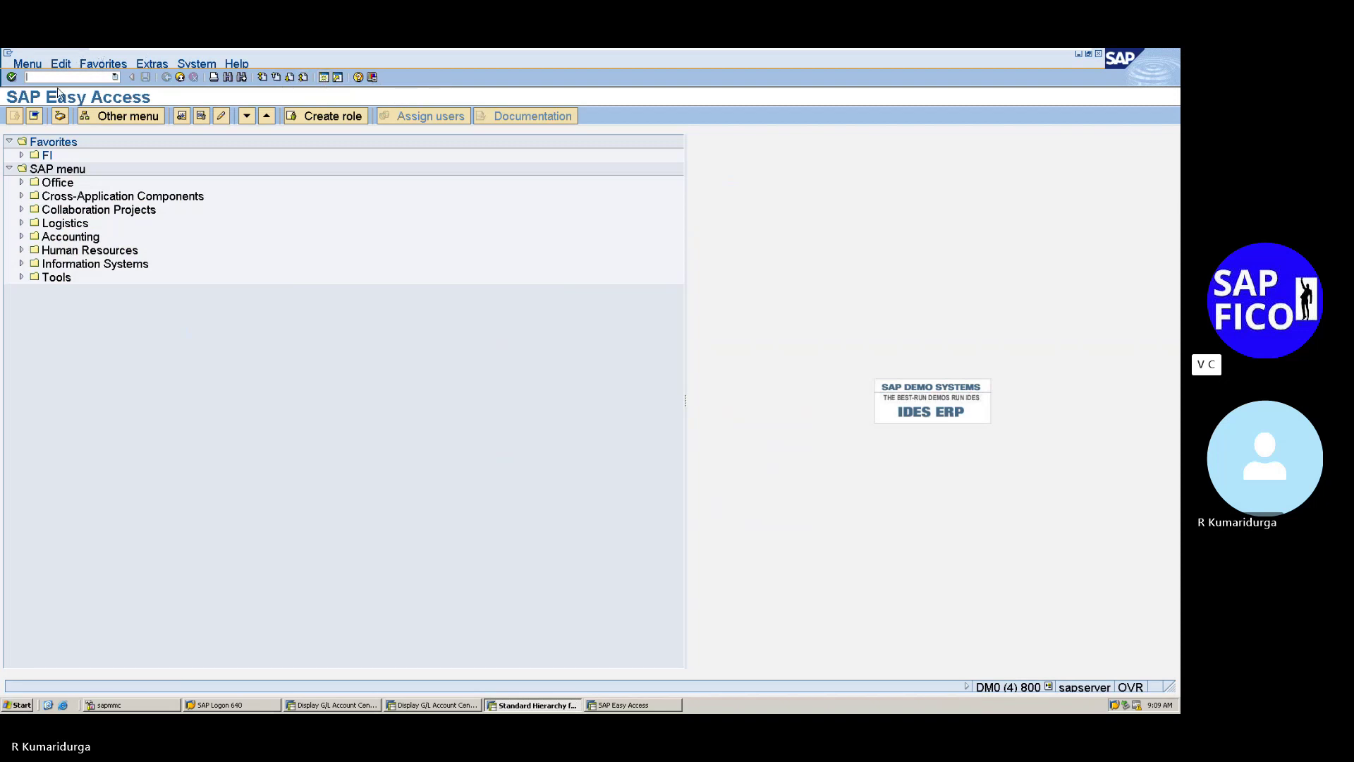
{"action": "type", "text": "FS00"}
{"action": "key", "text": "Return"}
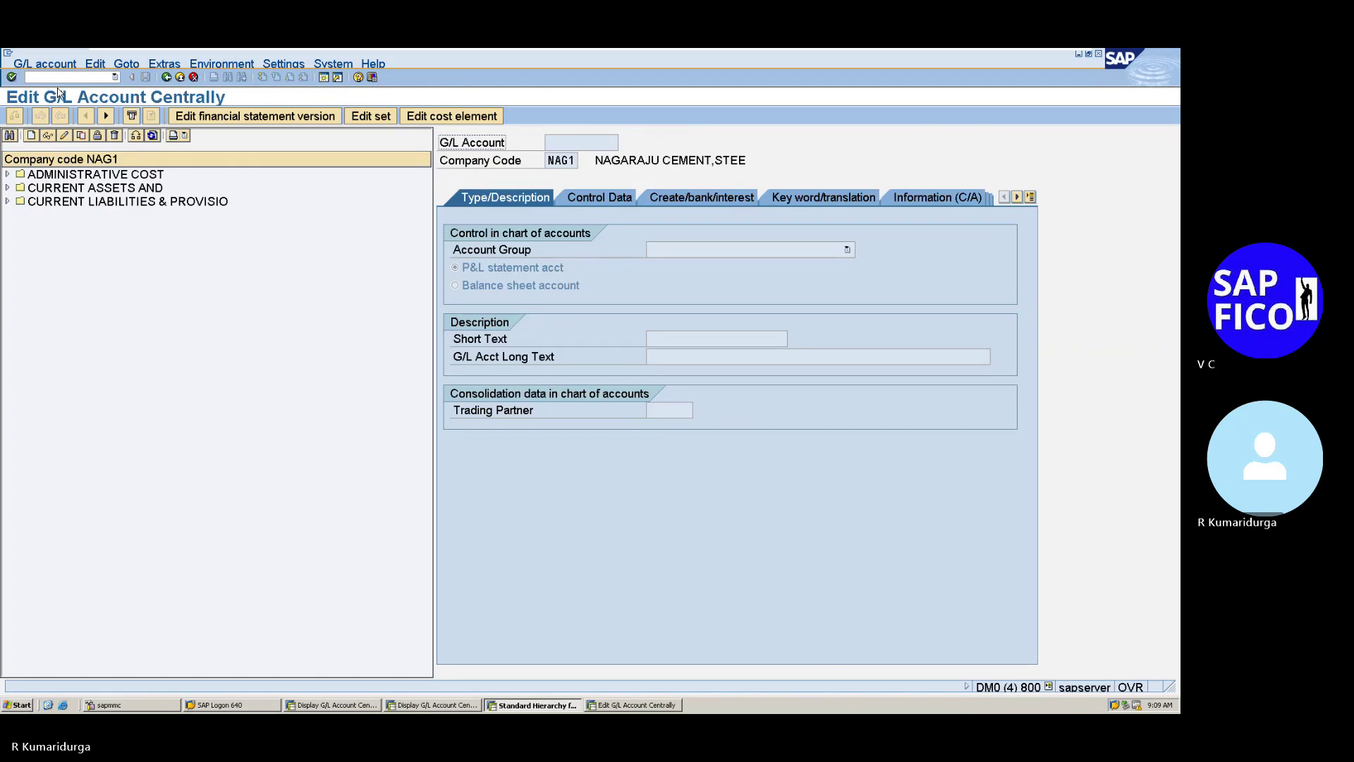
{"action": "left_click", "coordinate": [137, 140]}
{"action": "type", "text": "DUR1"}
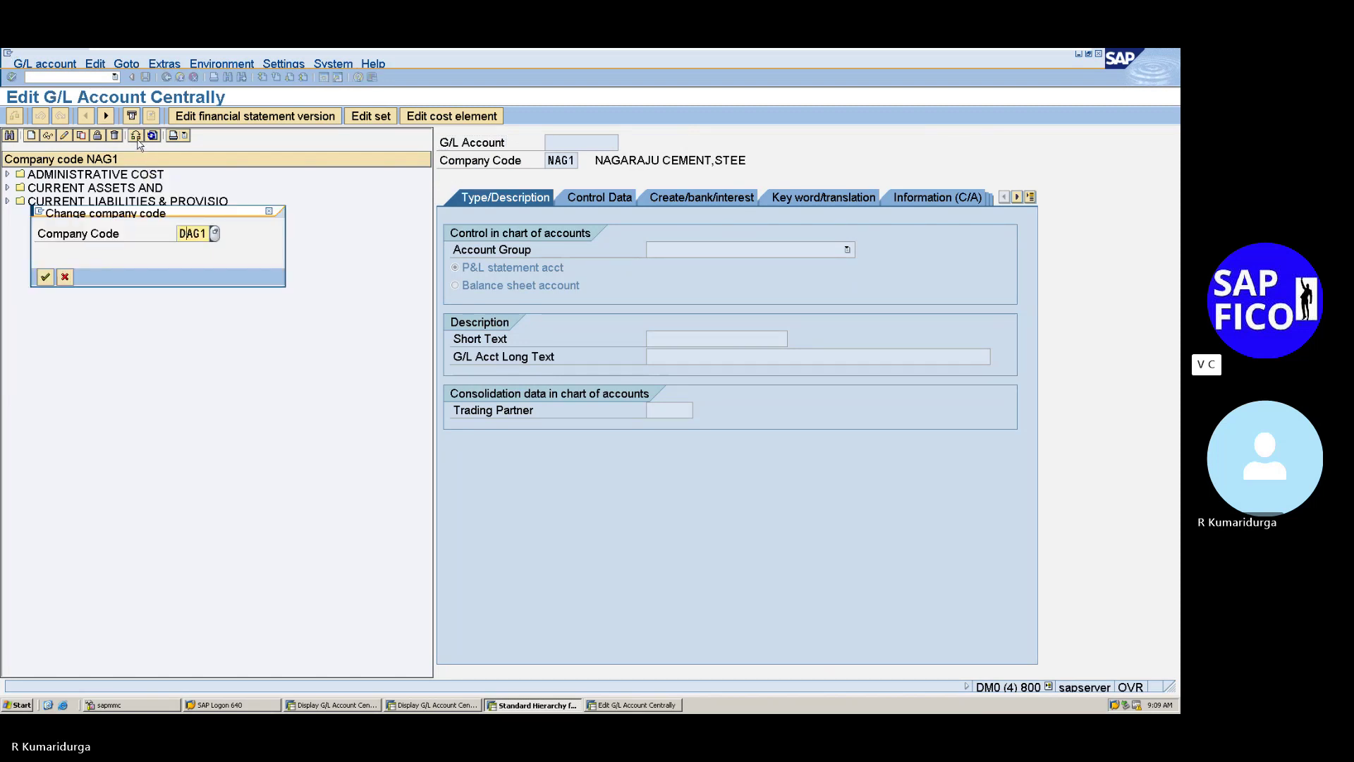
{"action": "key", "text": "Return"}
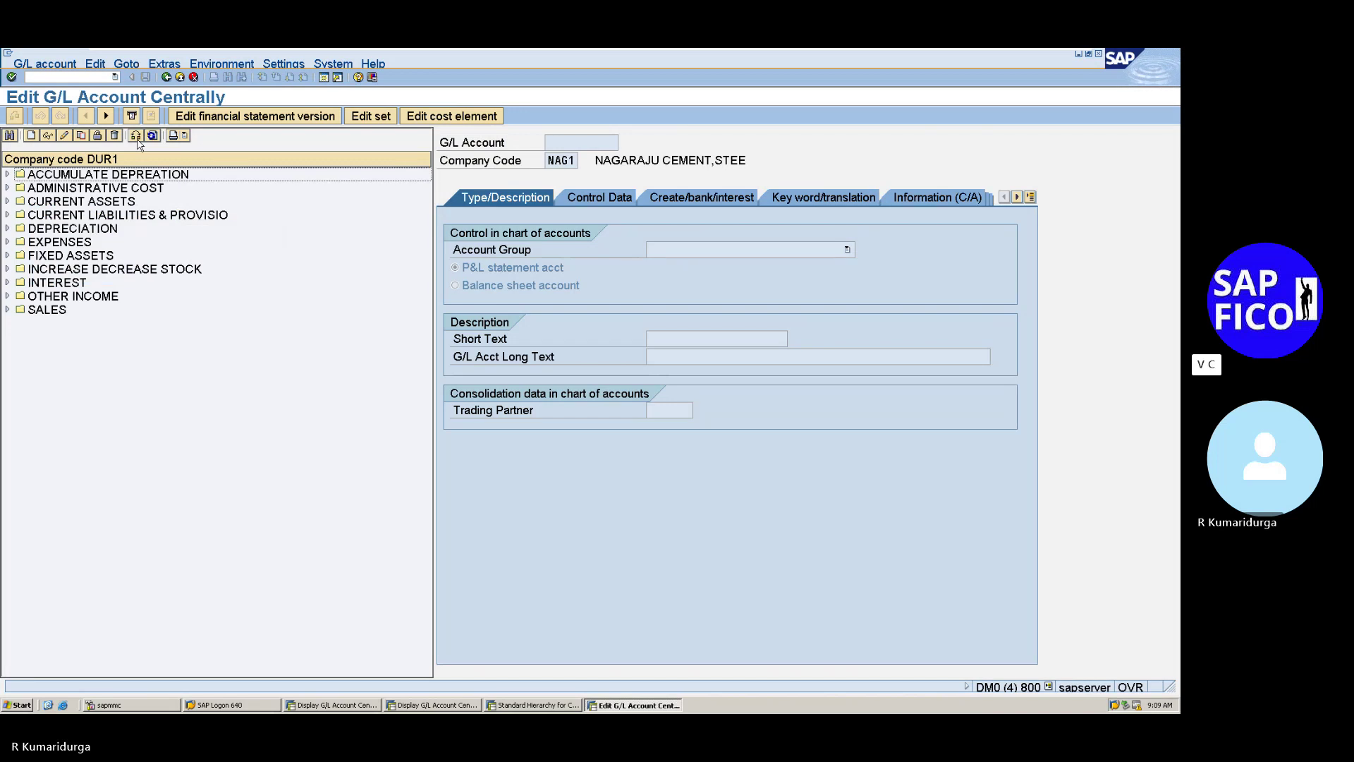
- Examine the G/L accounts in the ADMINISTRATIVE COST and EXPENSES groups of company code DUR1
{"action": "left_click", "coordinate": [8, 188]}
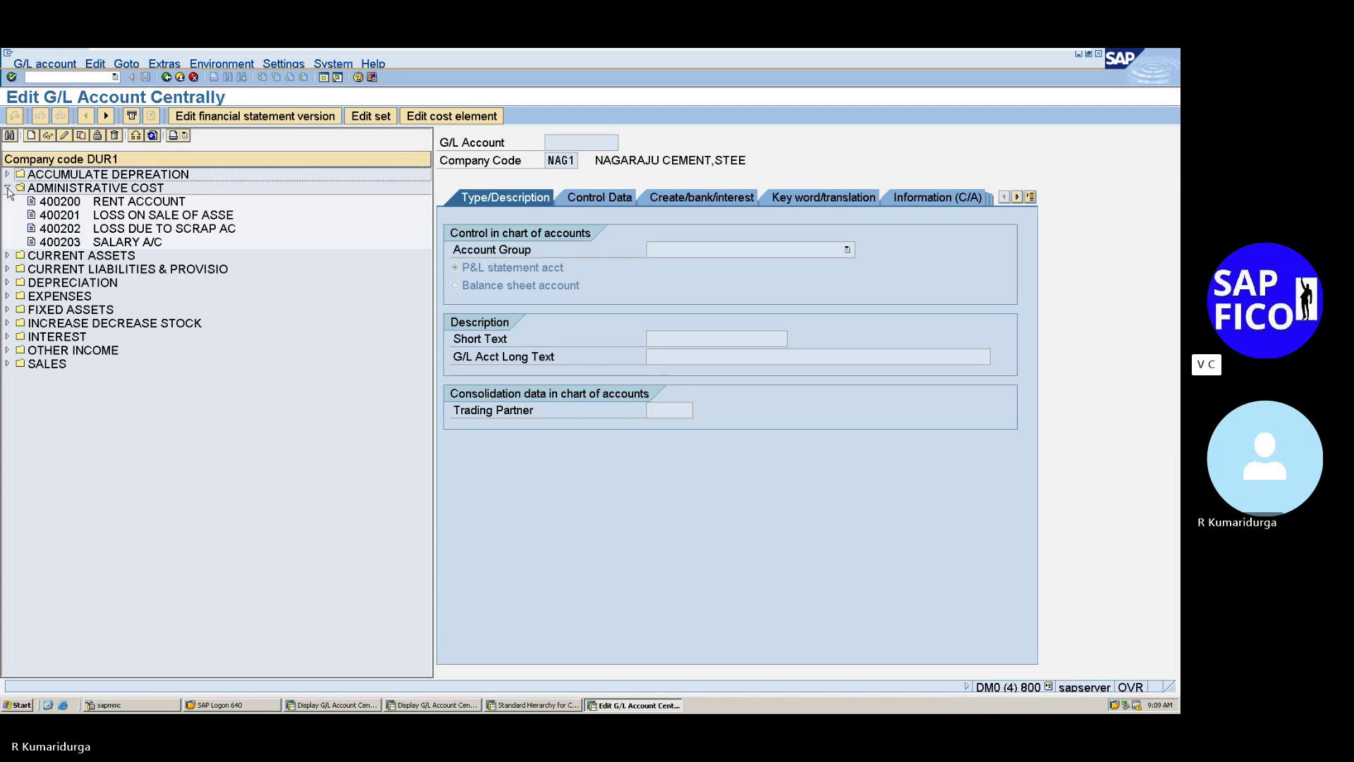
{"action": "left_click", "coordinate": [148, 203]}
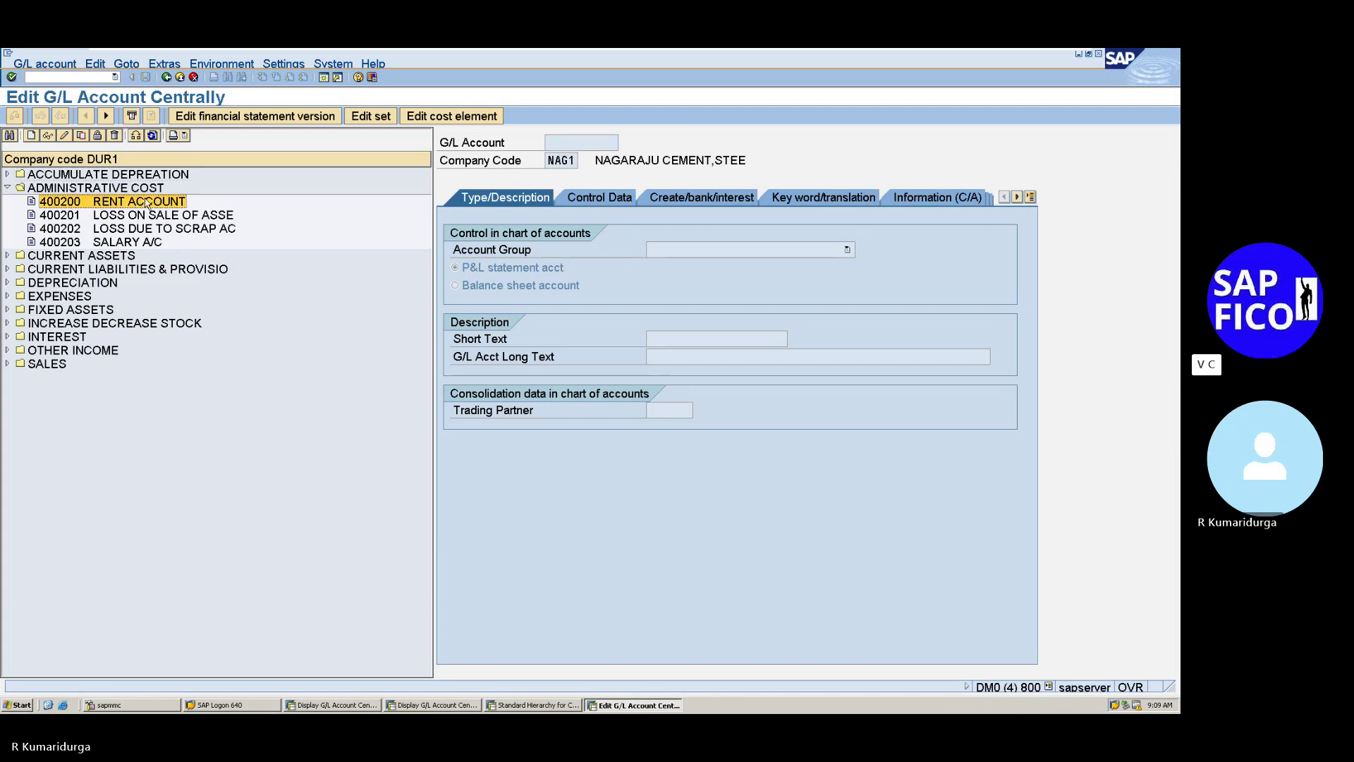
{"action": "left_click", "coordinate": [132, 244]}
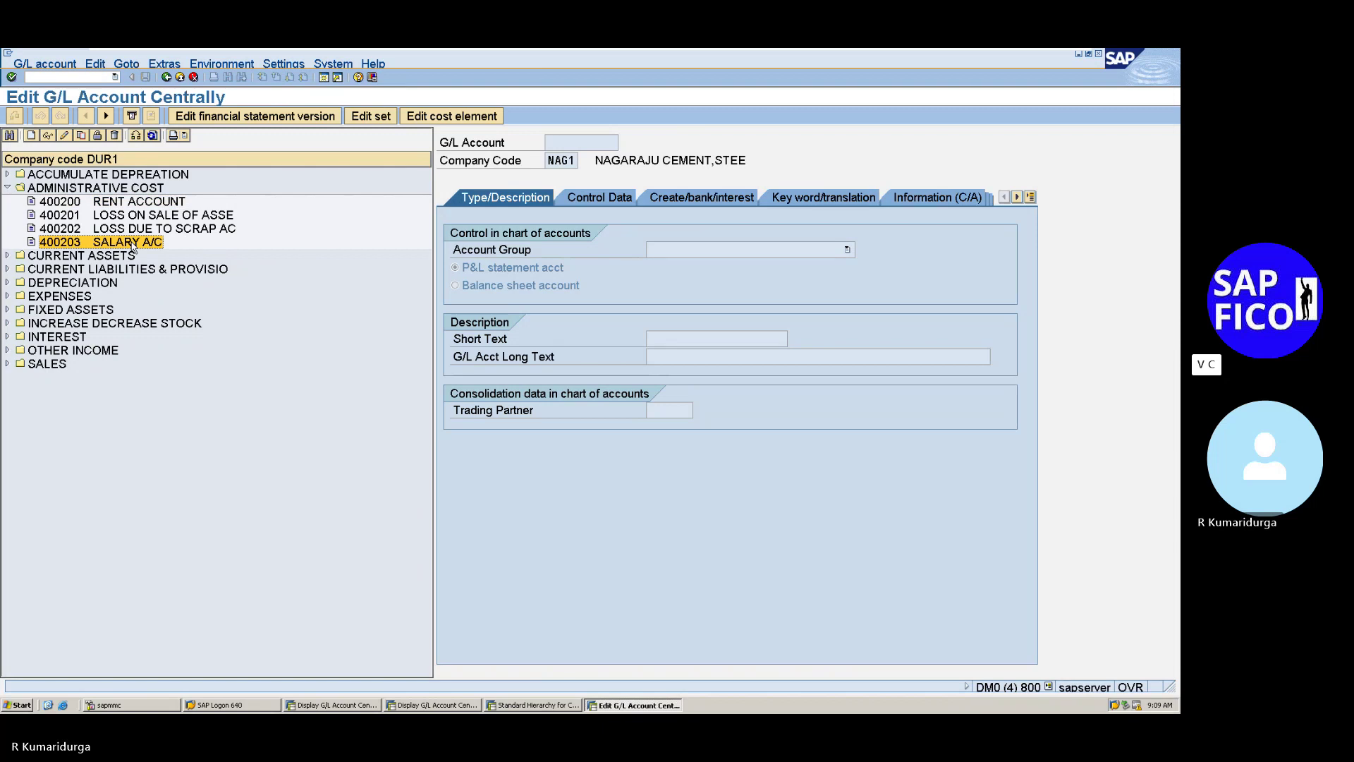
{"action": "left_click", "coordinate": [7, 297]}
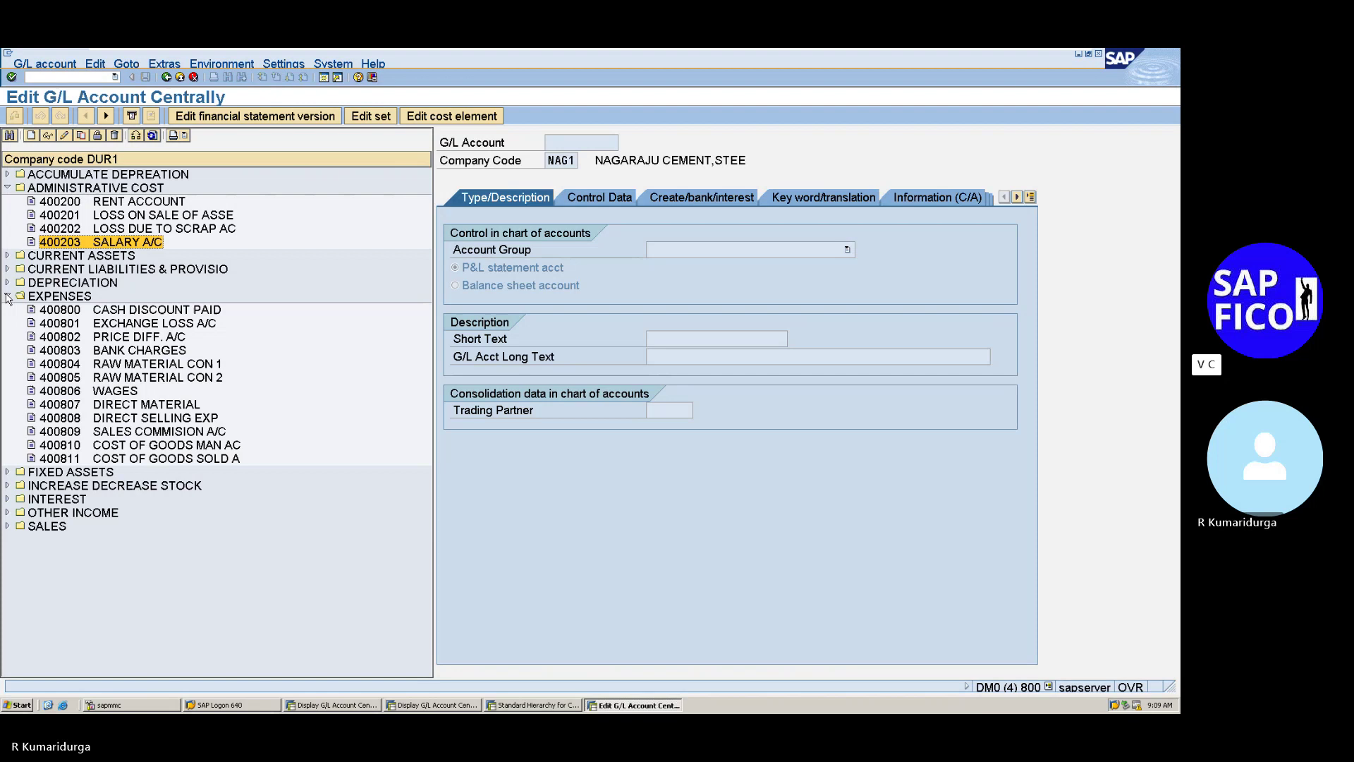
{"action": "left_click", "coordinate": [113, 447]}
{"action": "left_click", "coordinate": [115, 462]}
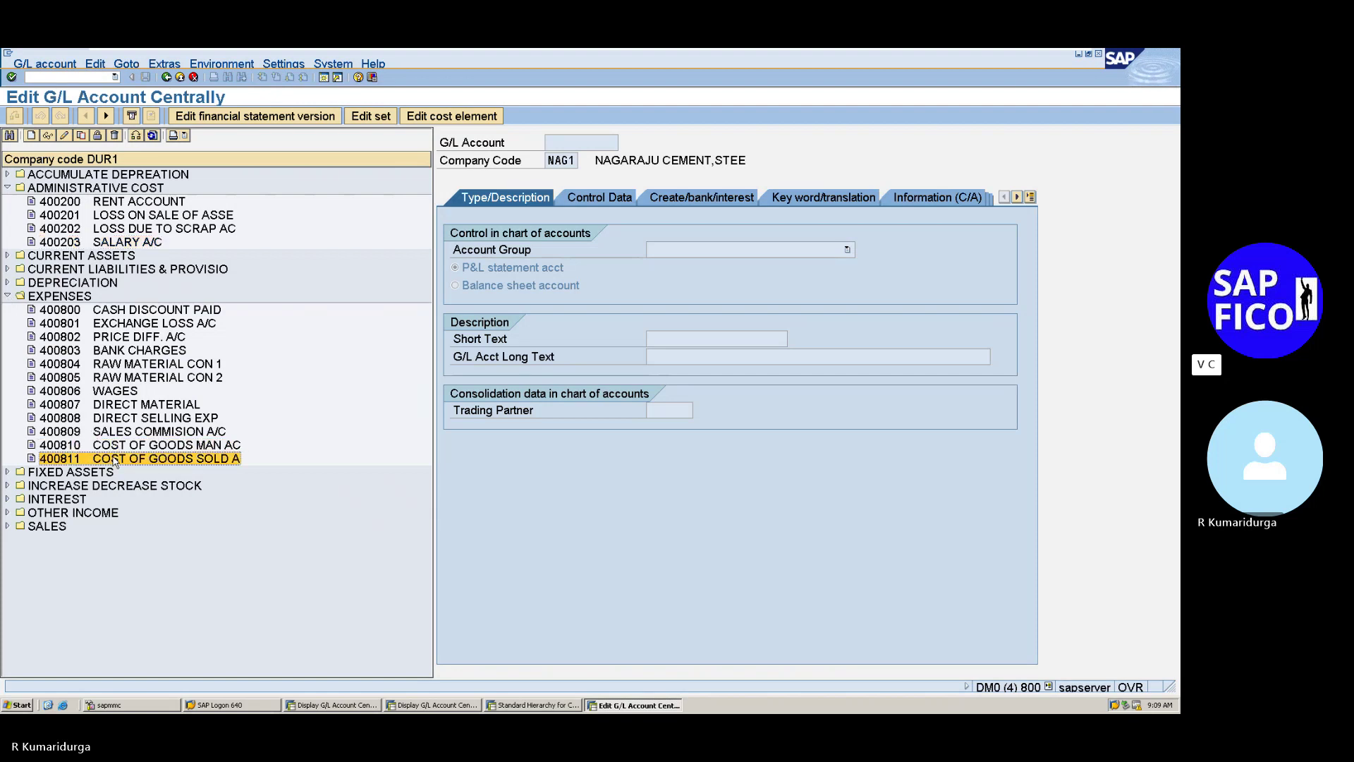
{"action": "left_click", "coordinate": [118, 392]}
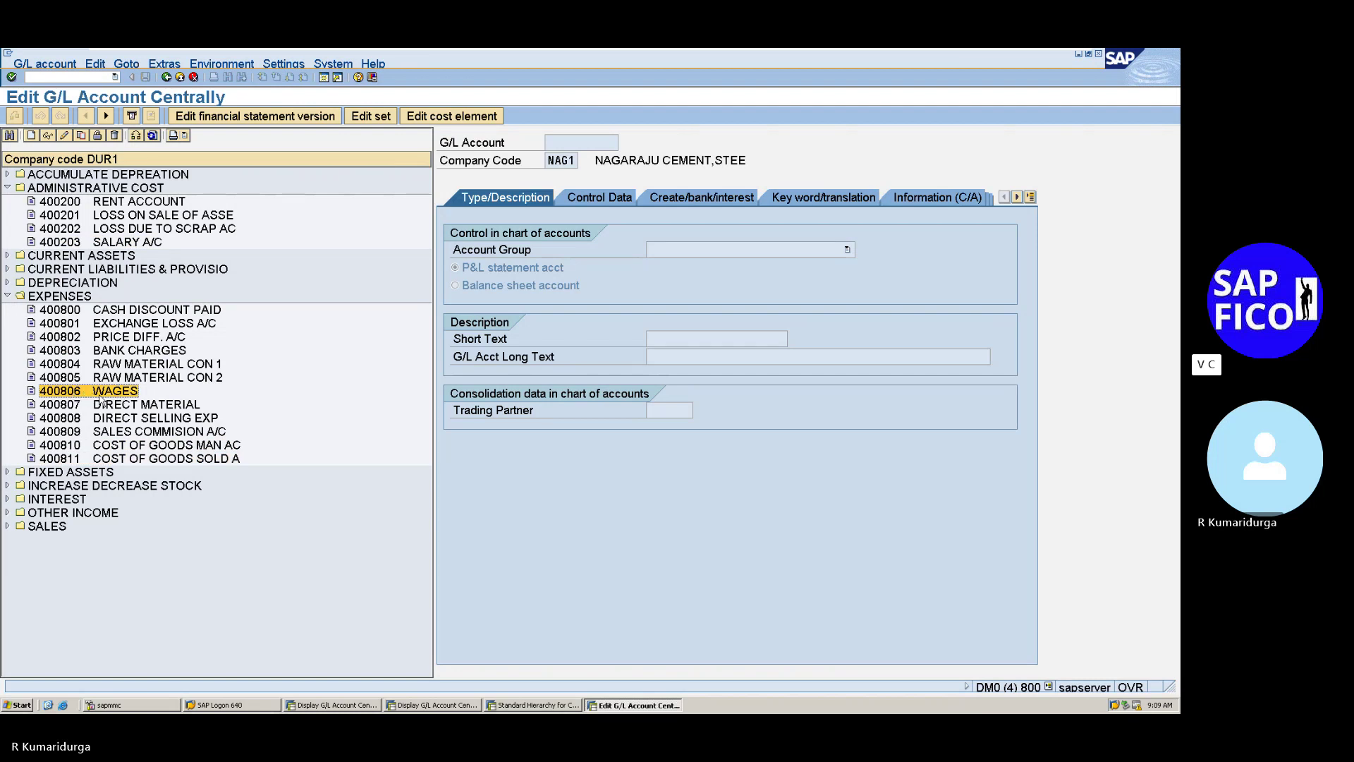
{"action": "left_click", "coordinate": [142, 467]}
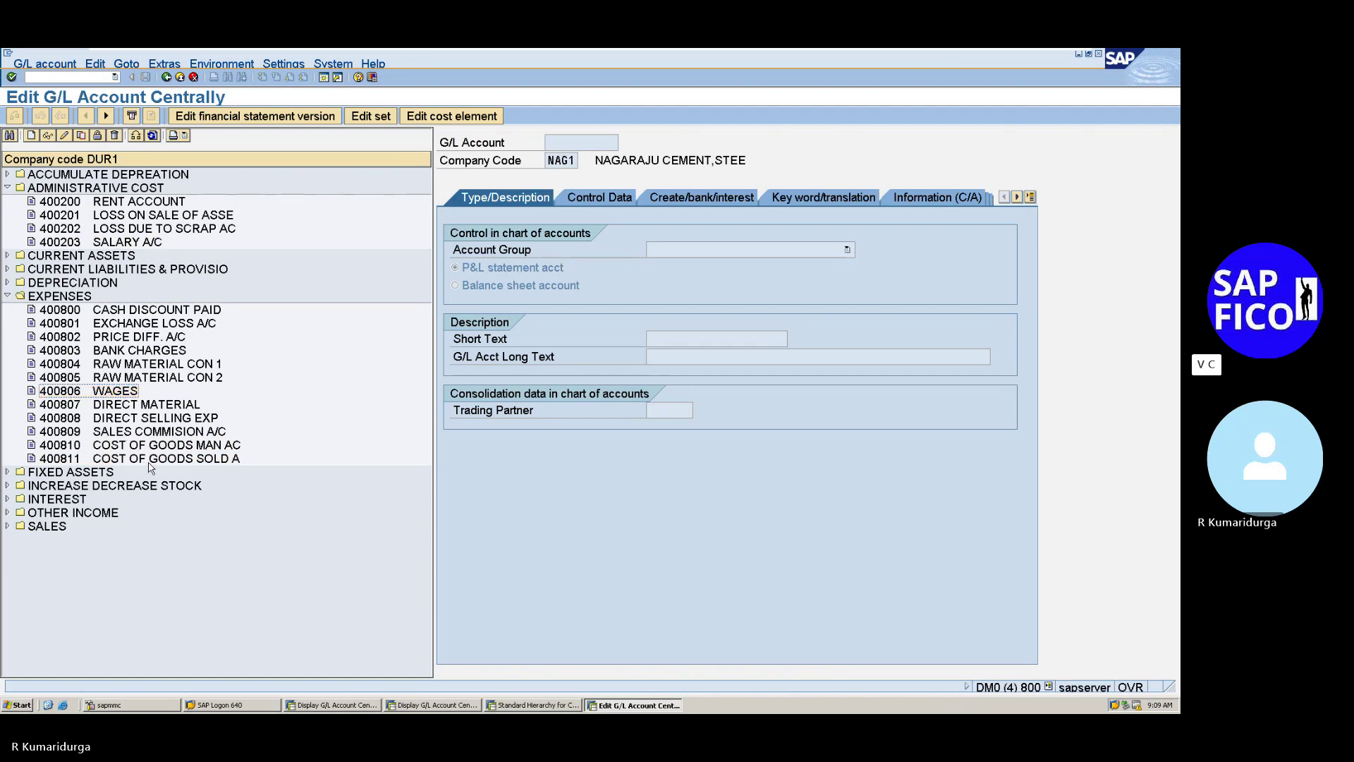
{"action": "left_click", "coordinate": [153, 462]}
{"action": "left_click", "coordinate": [166, 447]}
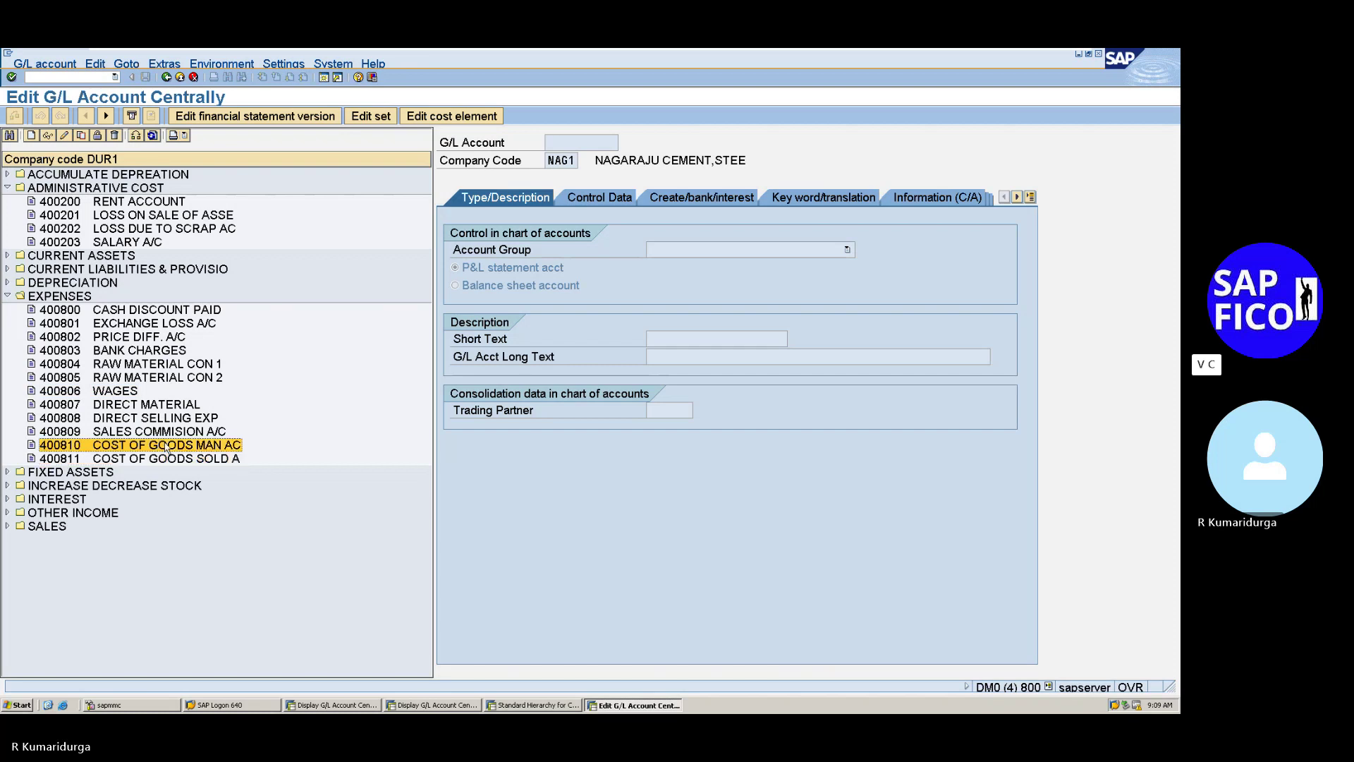
{"action": "left_click", "coordinate": [166, 433]}
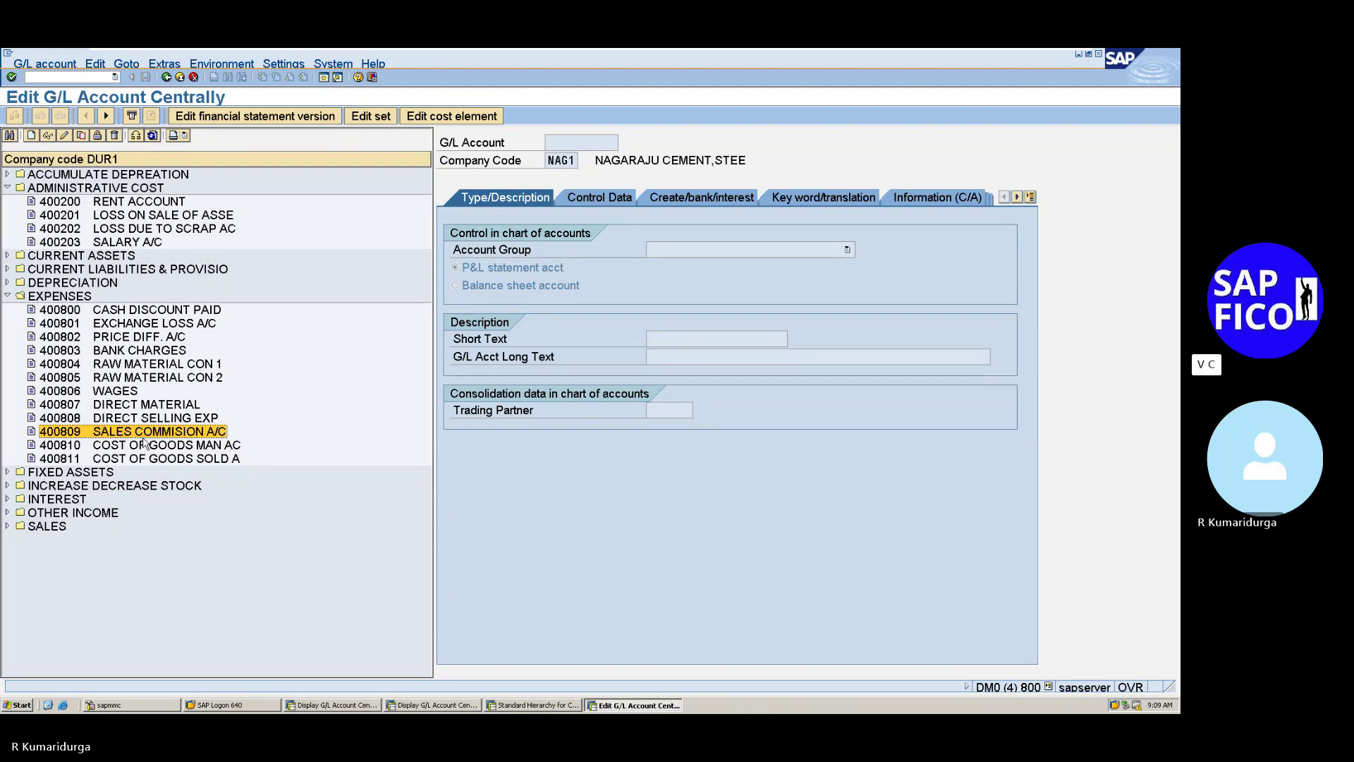
{"action": "left_click", "coordinate": [161, 420]}
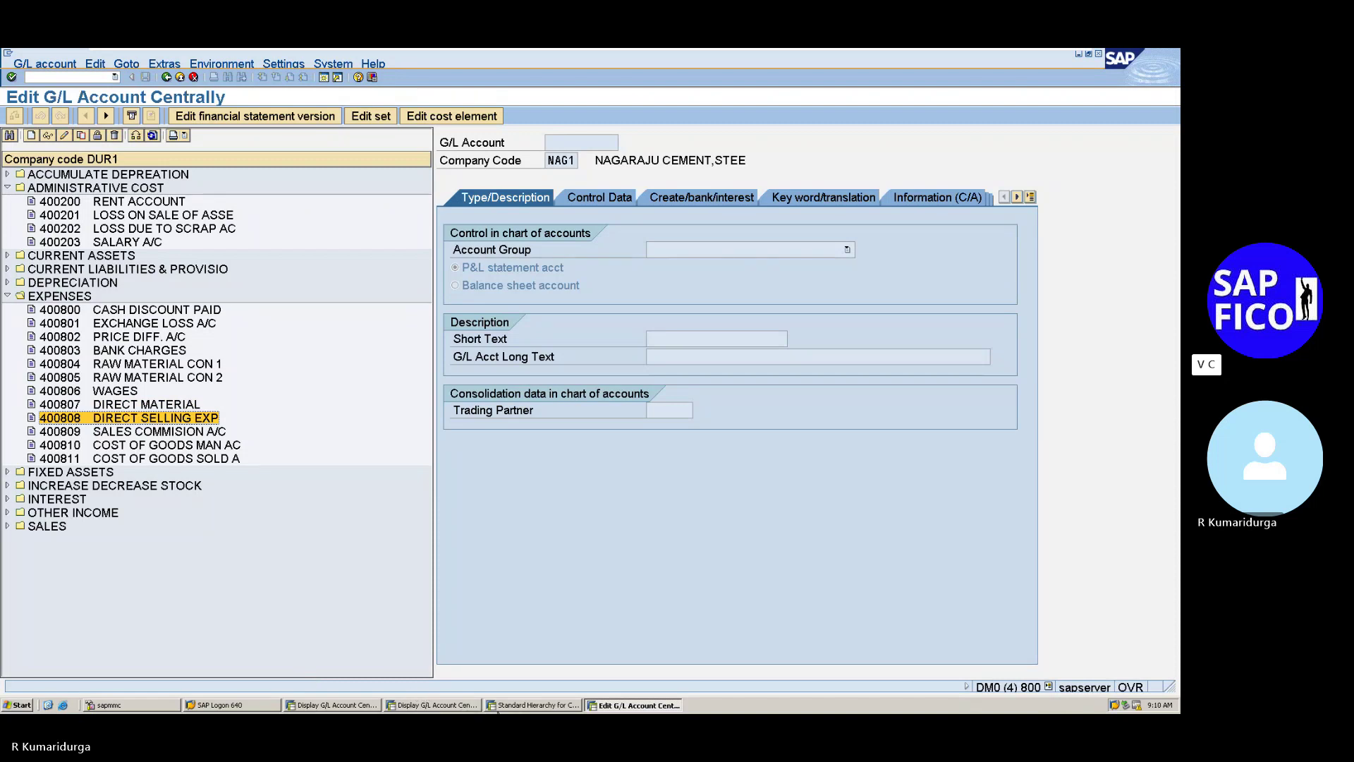
- Return to the standard hierarchy session and enter WAGES COST CENTER as name and description of cost center 3302502
{"action": "left_click", "coordinate": [522, 704]}
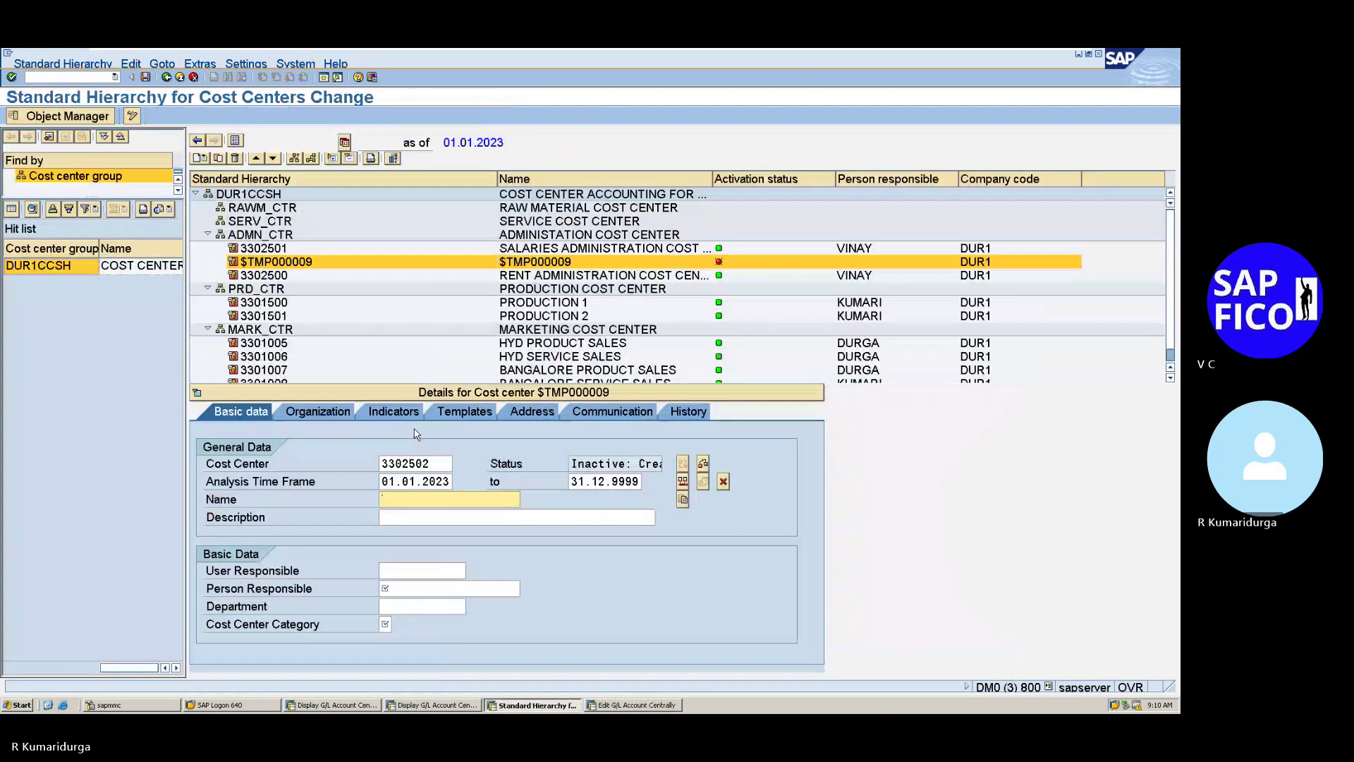
{"action": "type", "text": "WAGES C"}
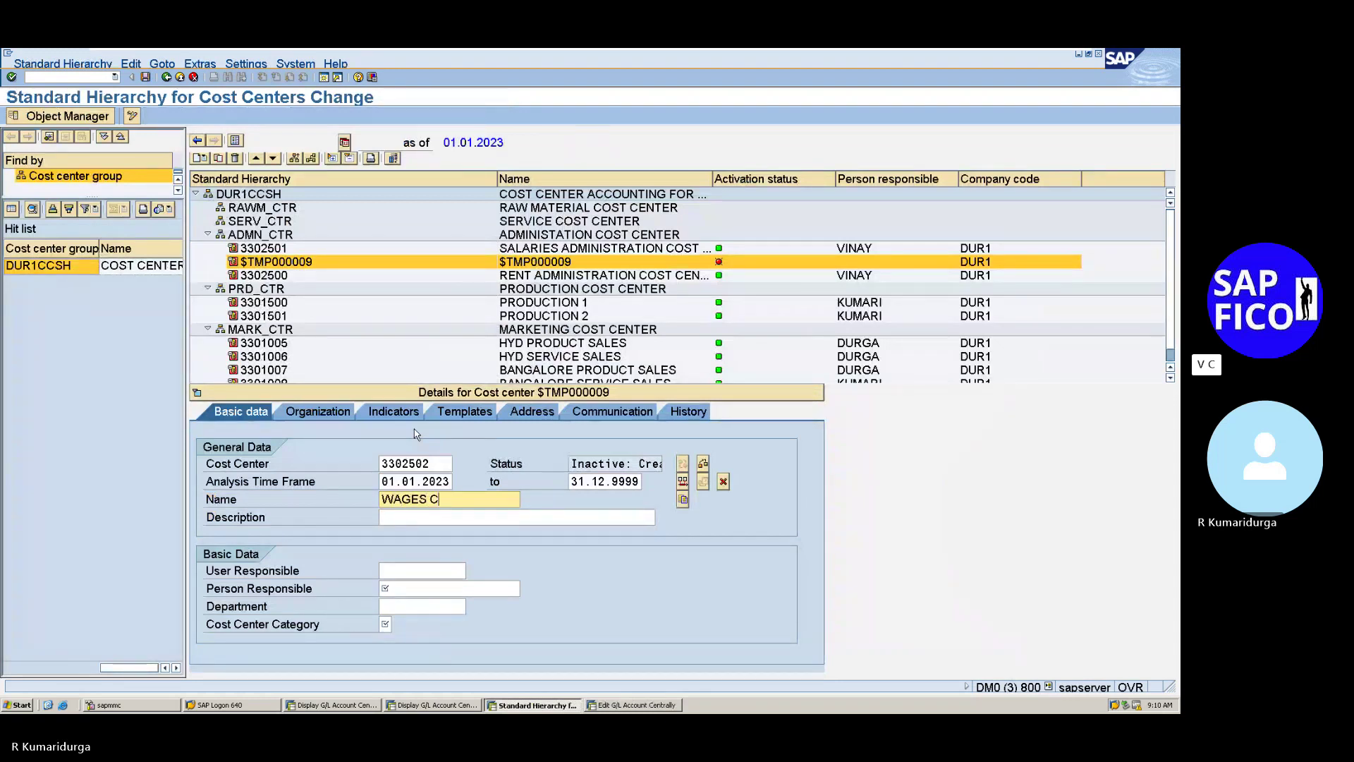
{"action": "type", "text": "OST CENTER"}
{"action": "key", "text": "Tab"}
{"action": "type", "text": "WAGES "}
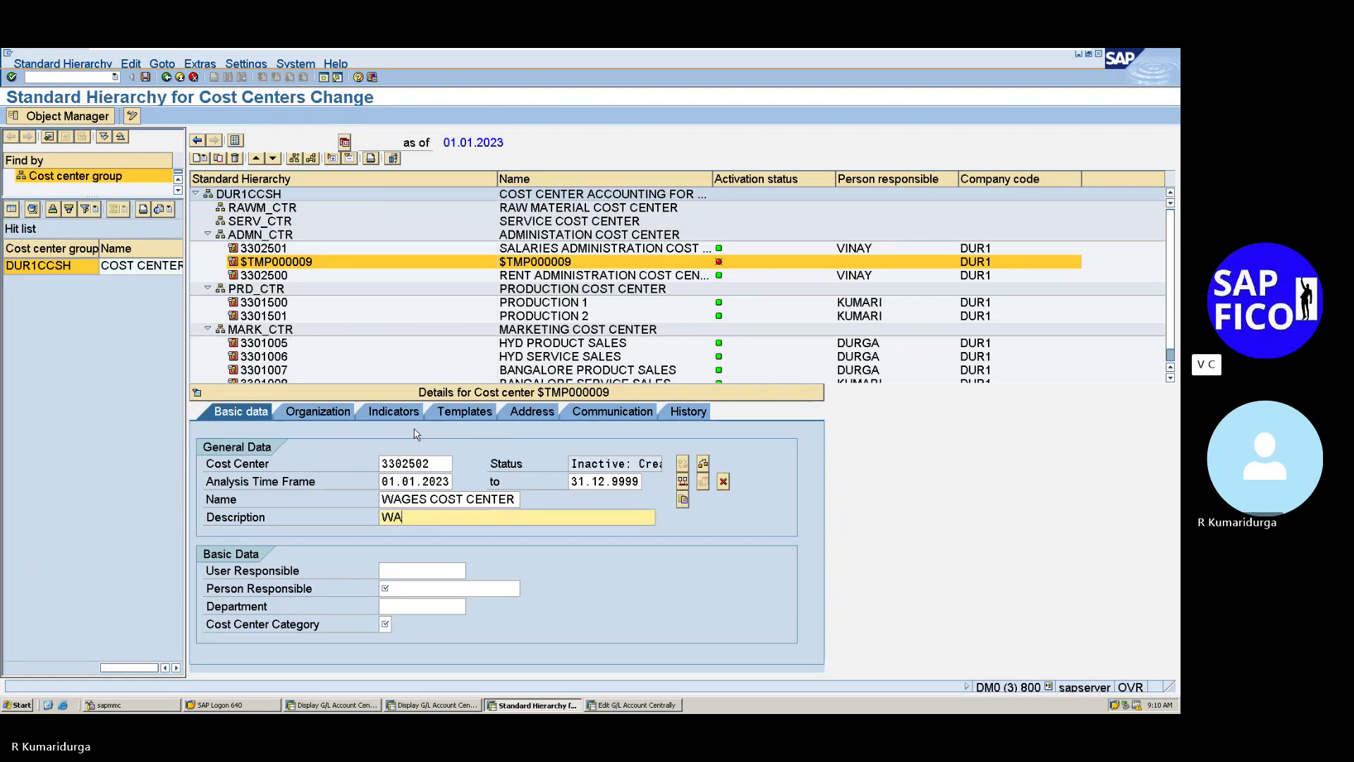
{"action": "type", "text": "COST CENTER"}
{"action": "key", "text": "Tab"}
{"action": "key", "text": "Tab"}
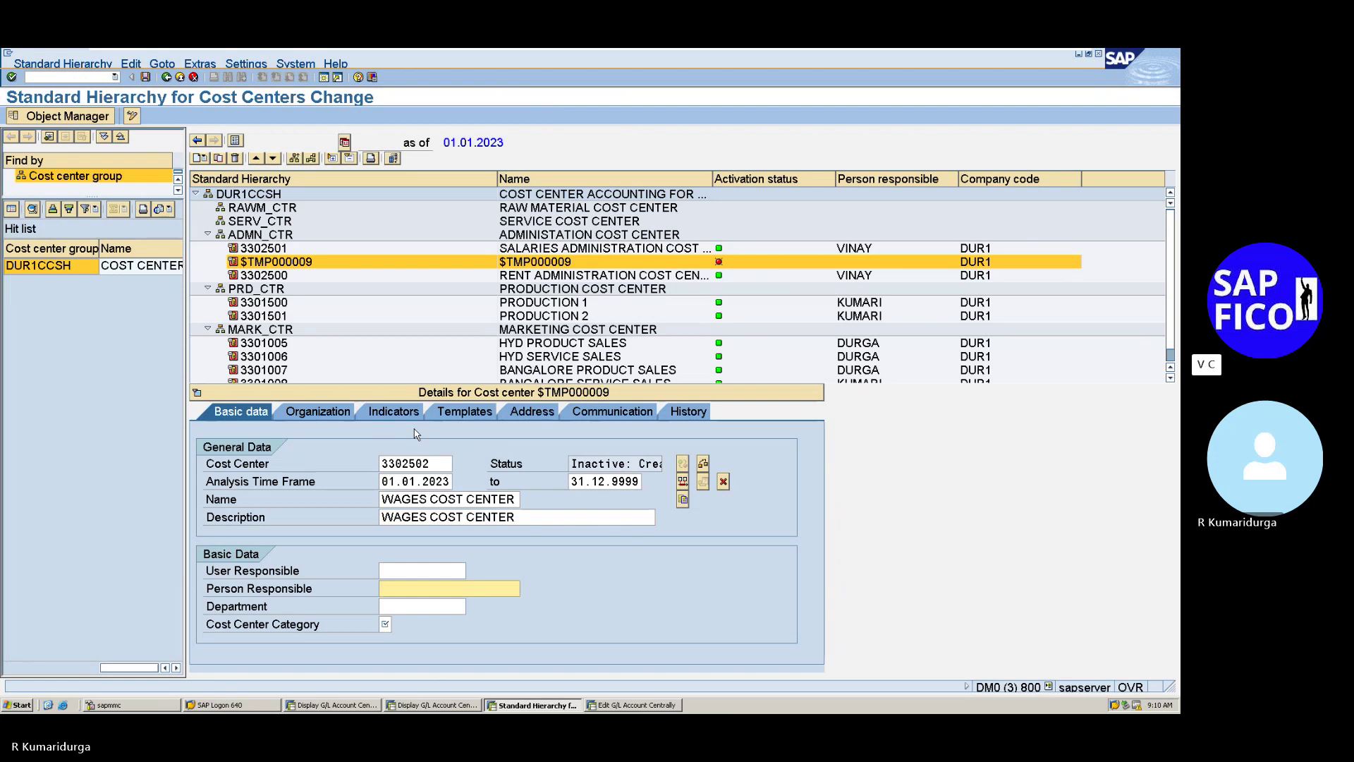
- Fill in the person responsible for cost center 3302502 and set its cost center category to 4
{"action": "type", "text": "MANI"}
{"action": "key", "text": "Tab"}
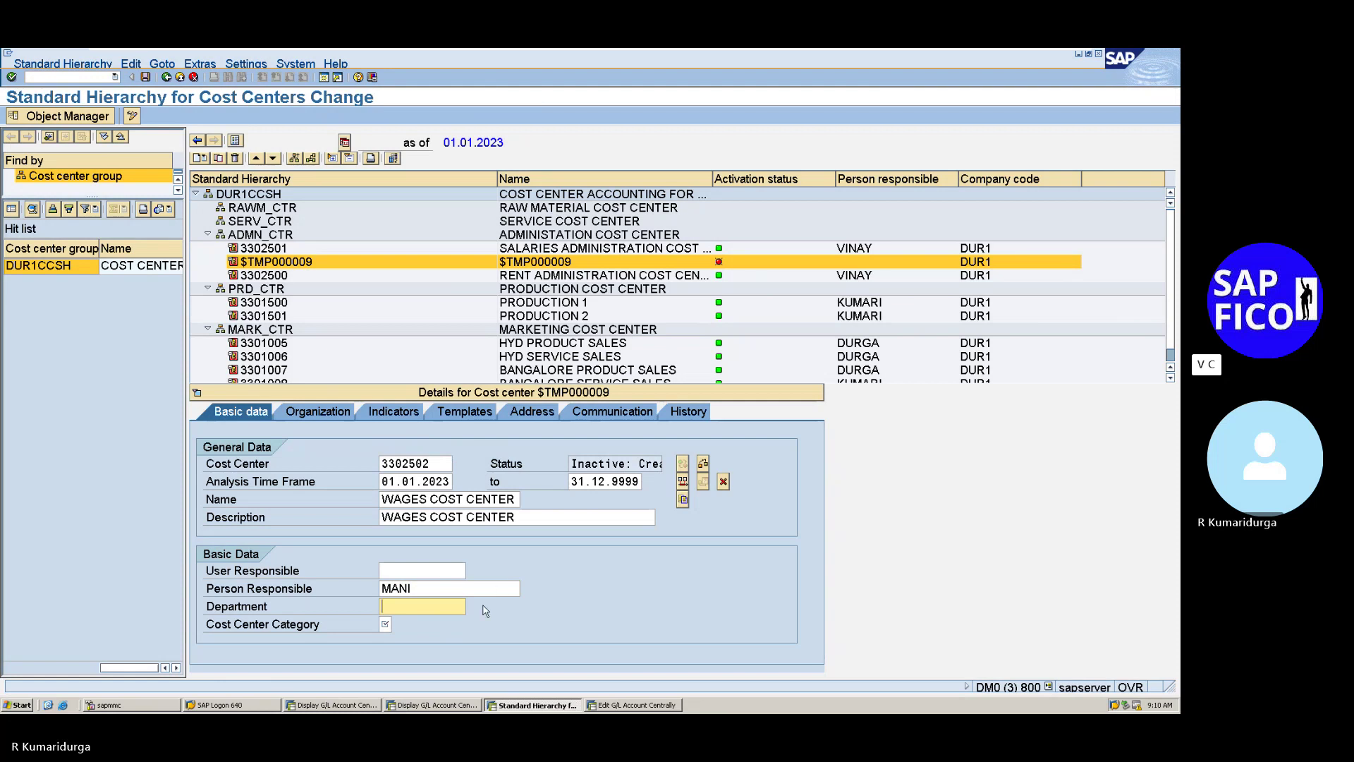
{"action": "key", "text": "Tab"}
{"action": "type", "text": "4"}
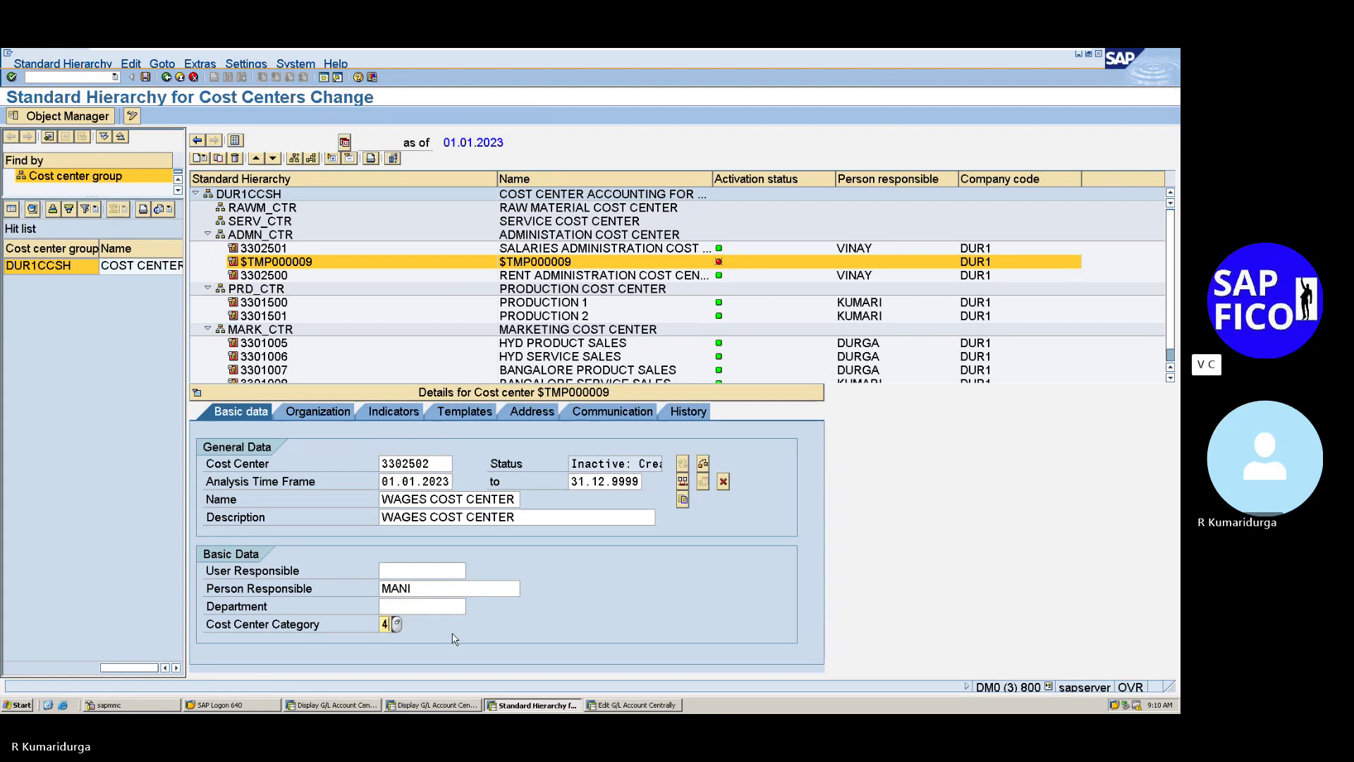
{"action": "key", "text": "Return"}
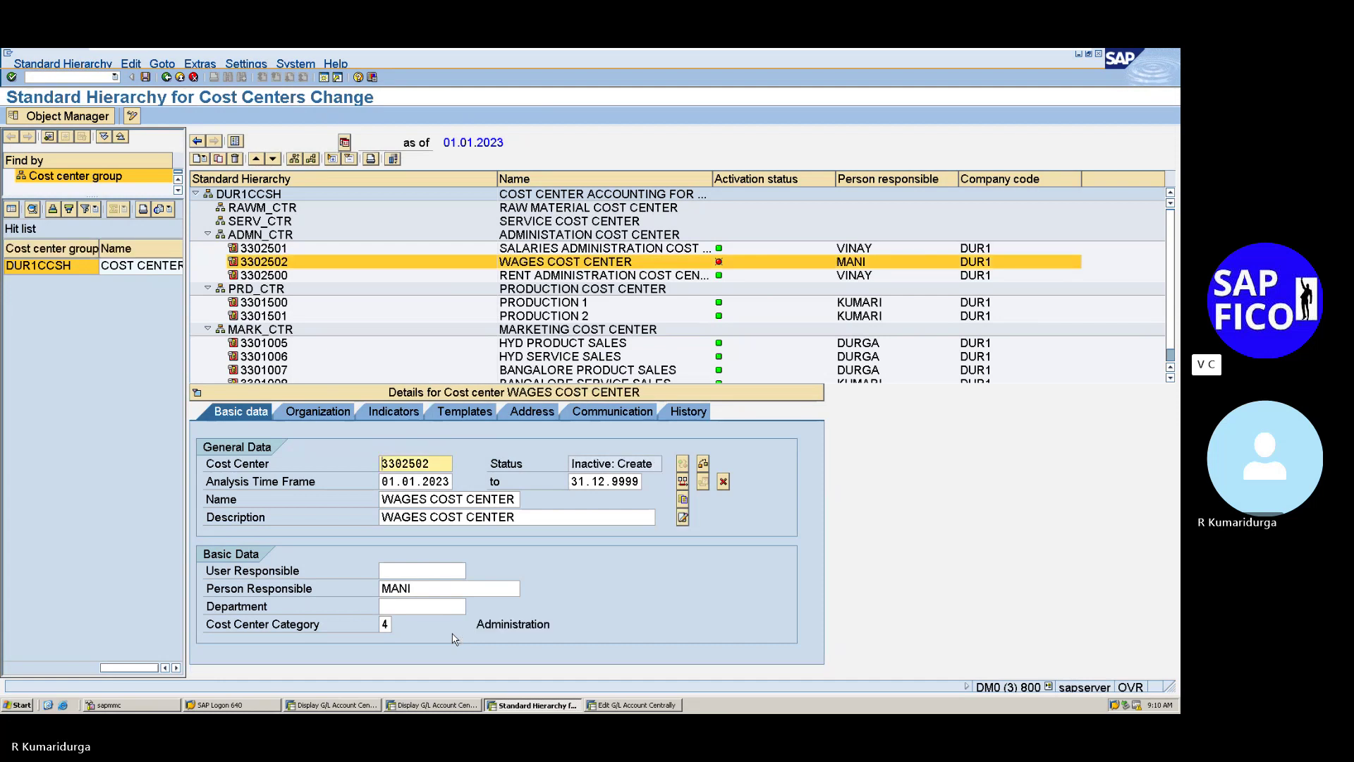
- Replace the person responsible for cost center 3302502 with the other administration cost centers' person and save the cost center
{"action": "left_click", "coordinate": [428, 588]}
{"action": "key", "text": "BackSpace"}
{"action": "key", "text": "BackSpace"}
{"action": "key", "text": "BackSpace"}
{"action": "key", "text": "BackSpace"}
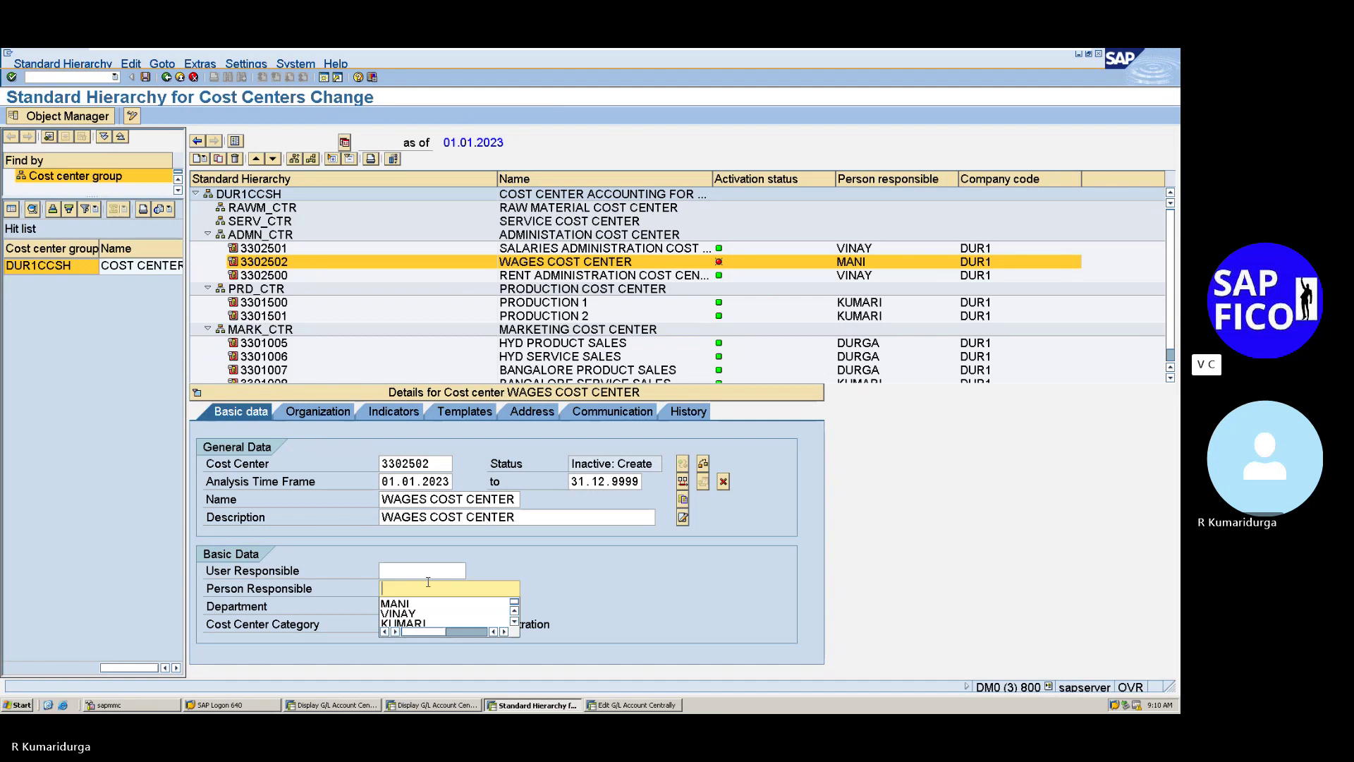
{"action": "type", "text": "VINAY"}
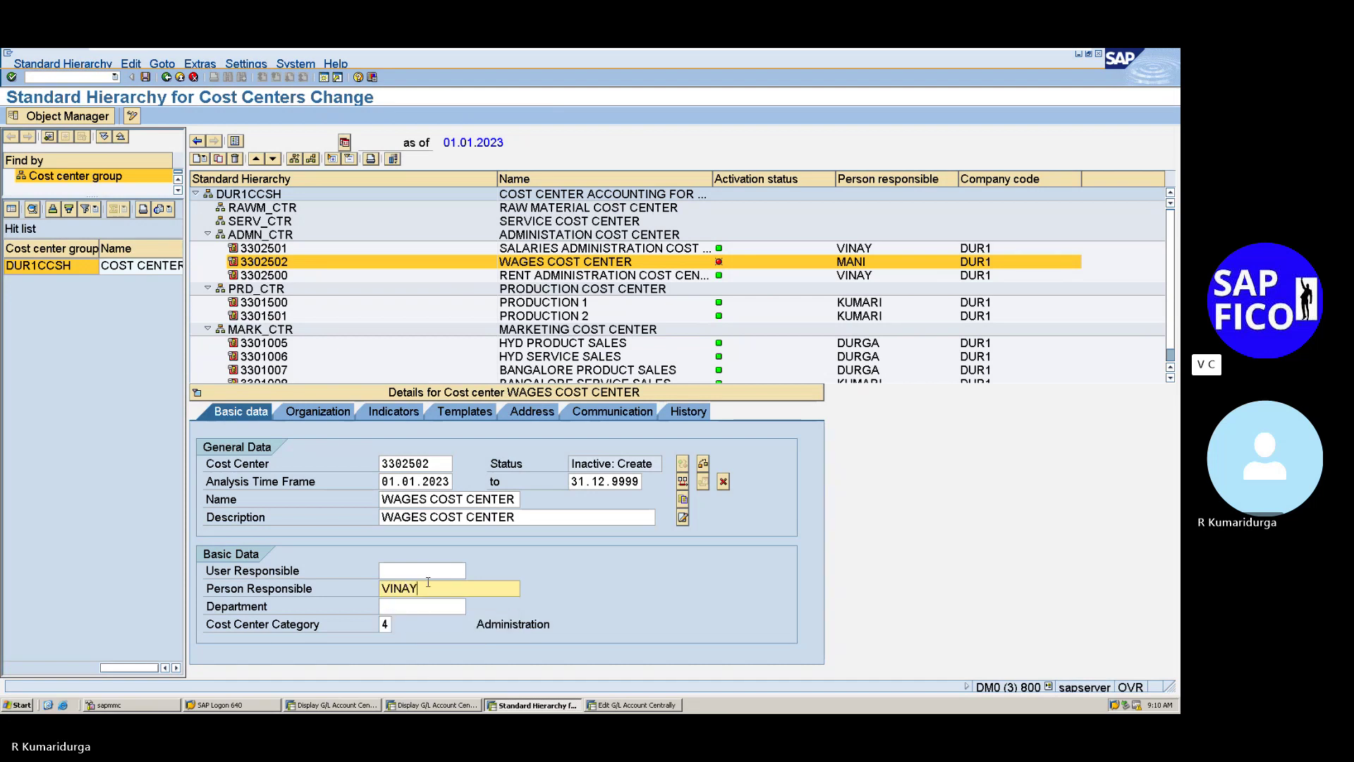
{"action": "key", "text": "Return"}
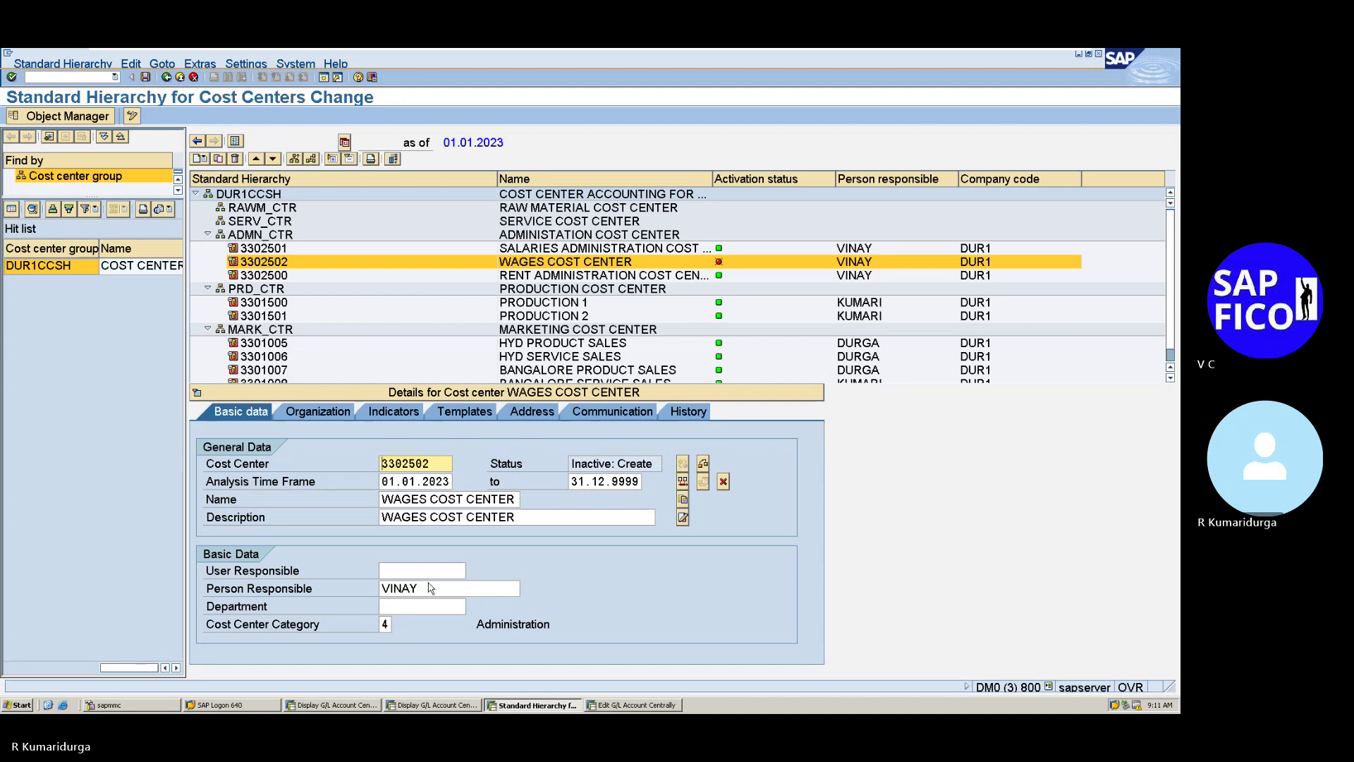
{"action": "key", "text": "ctrl+s"}
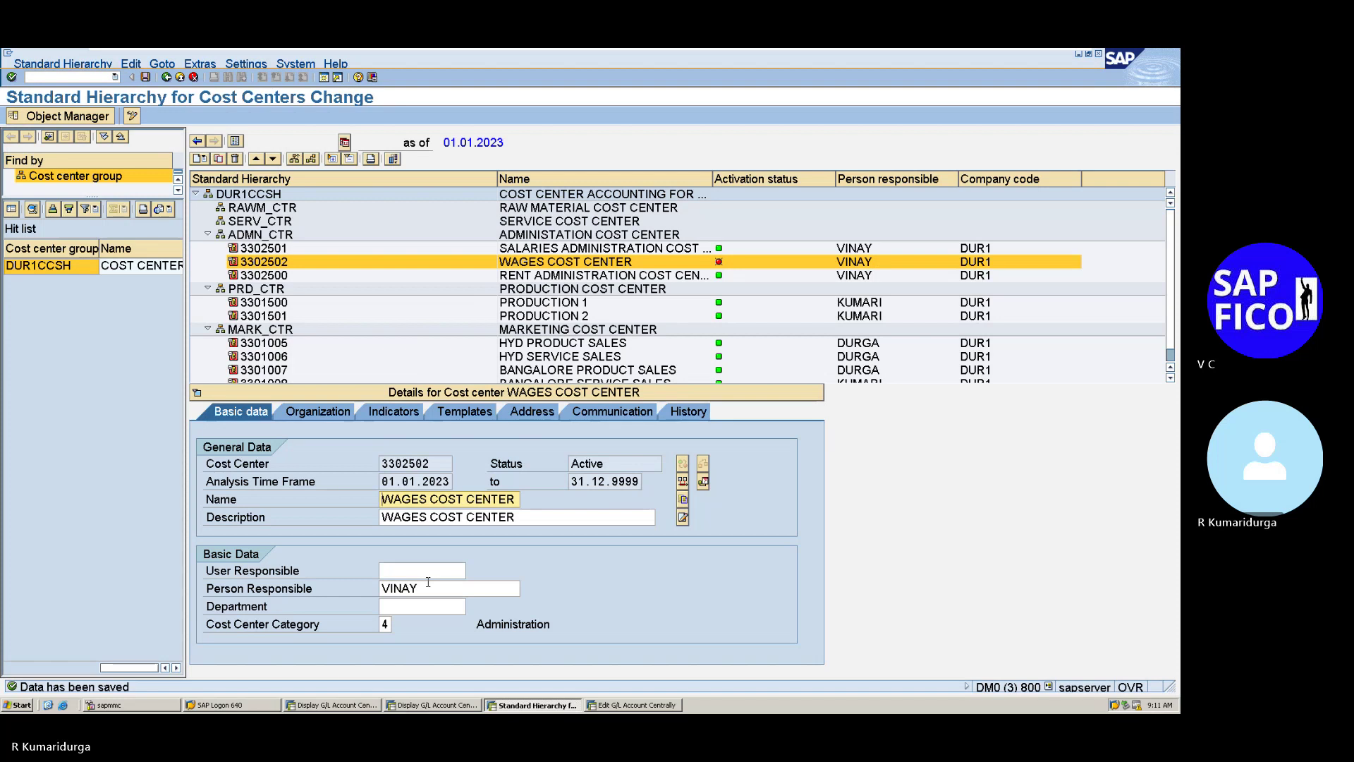
{"action": "key", "text": "Return"}
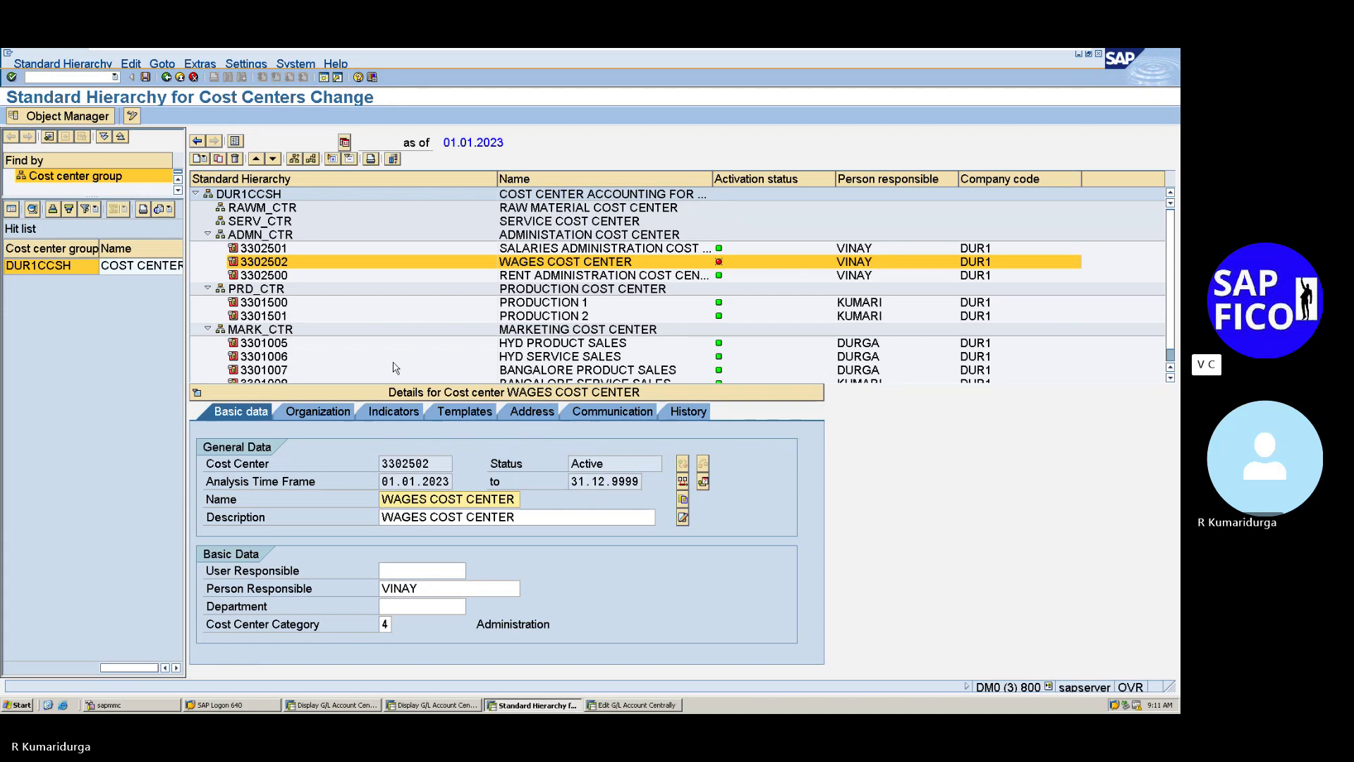
{"action": "left_click", "coordinate": [275, 225]}
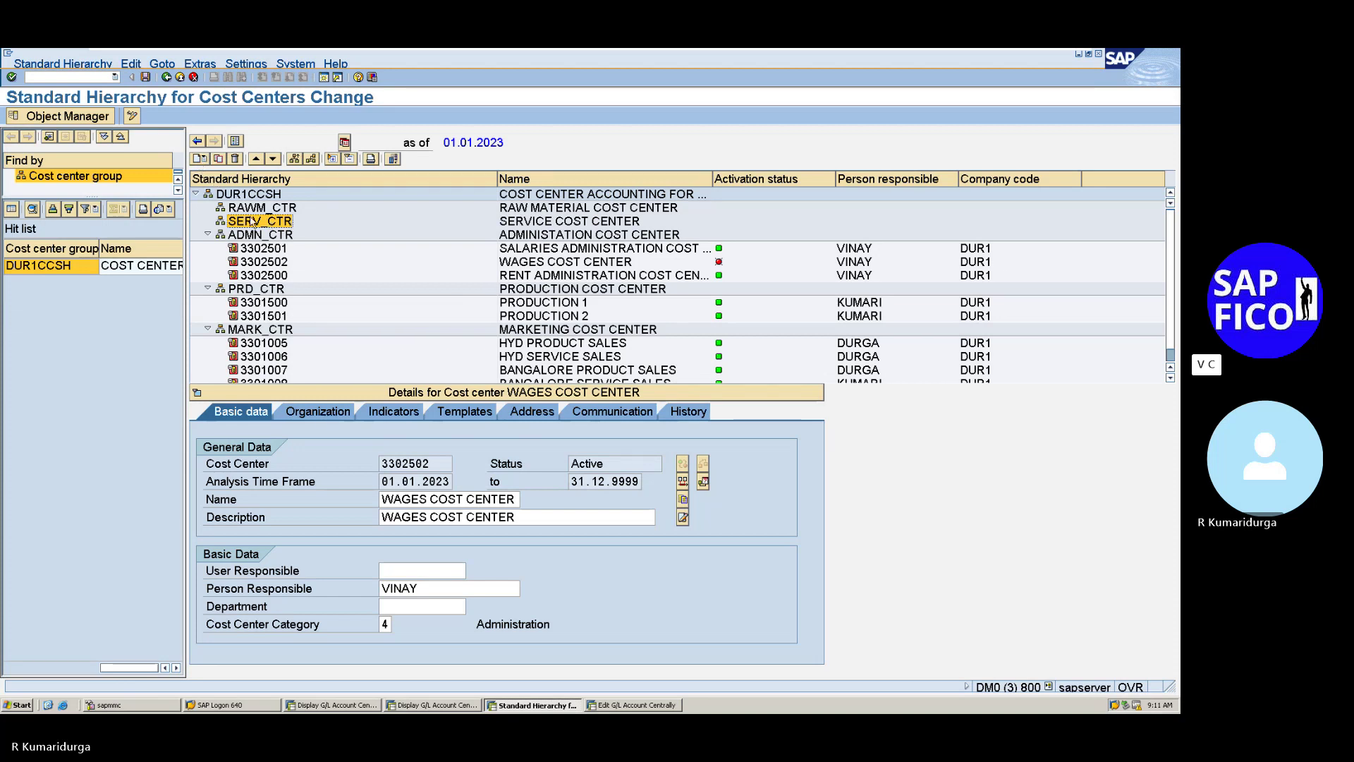
{"action": "left_click", "coordinate": [274, 212]}
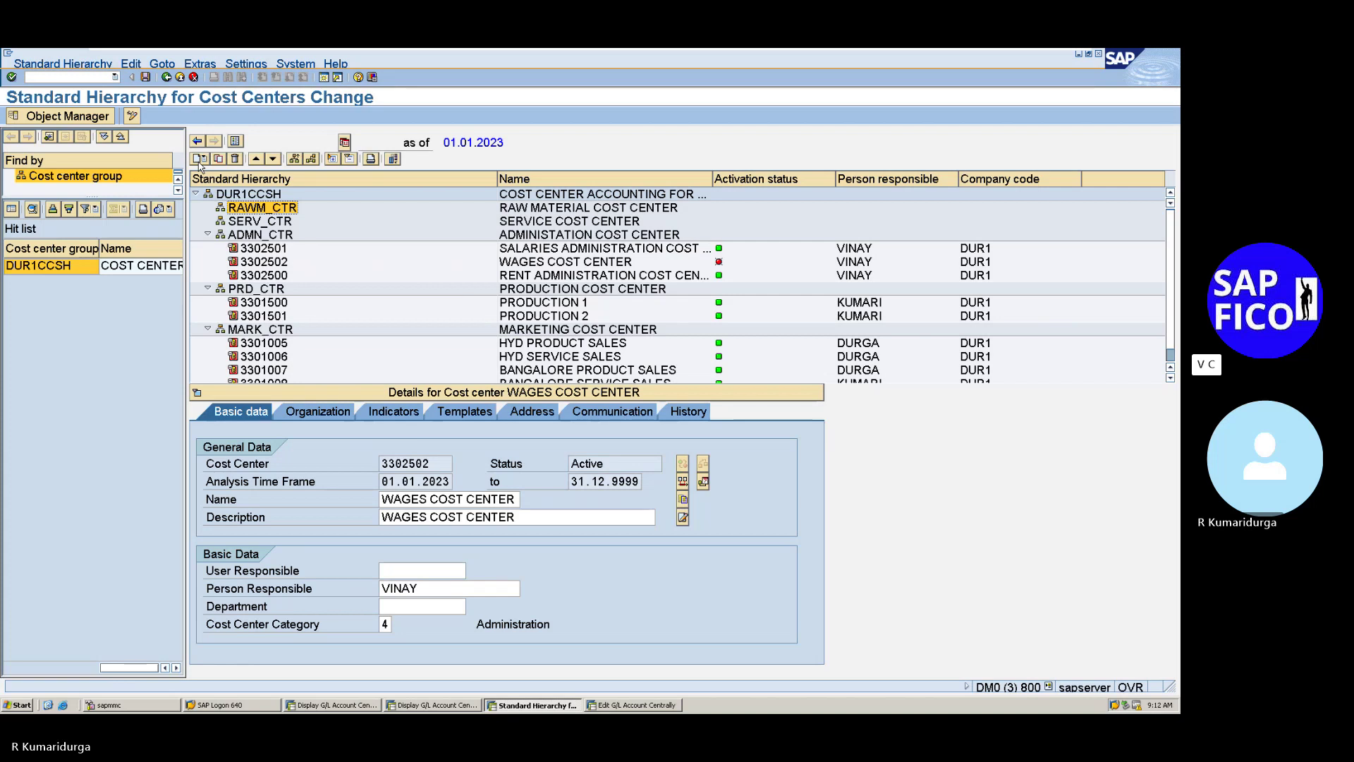
{"action": "mouse_move", "coordinate": [728, 51]}
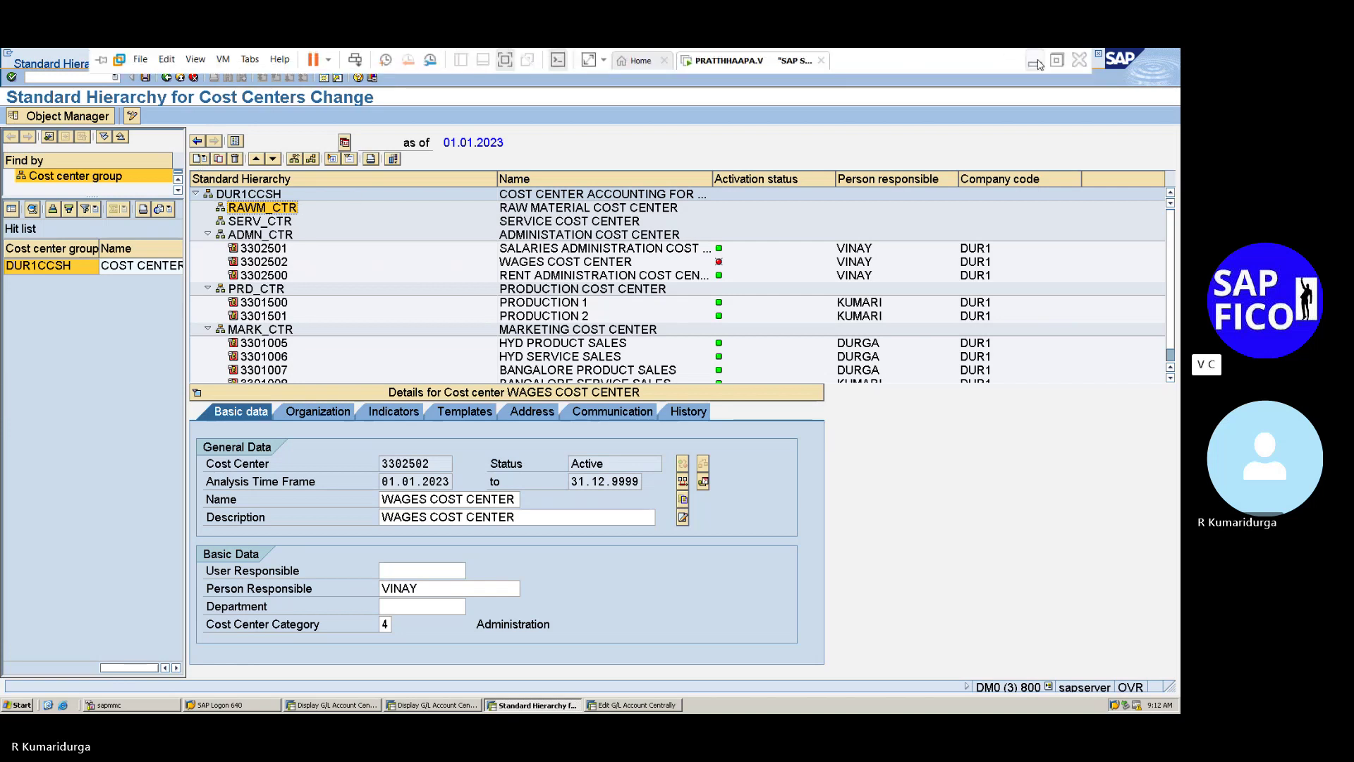
{"action": "left_click", "coordinate": [1035, 62]}
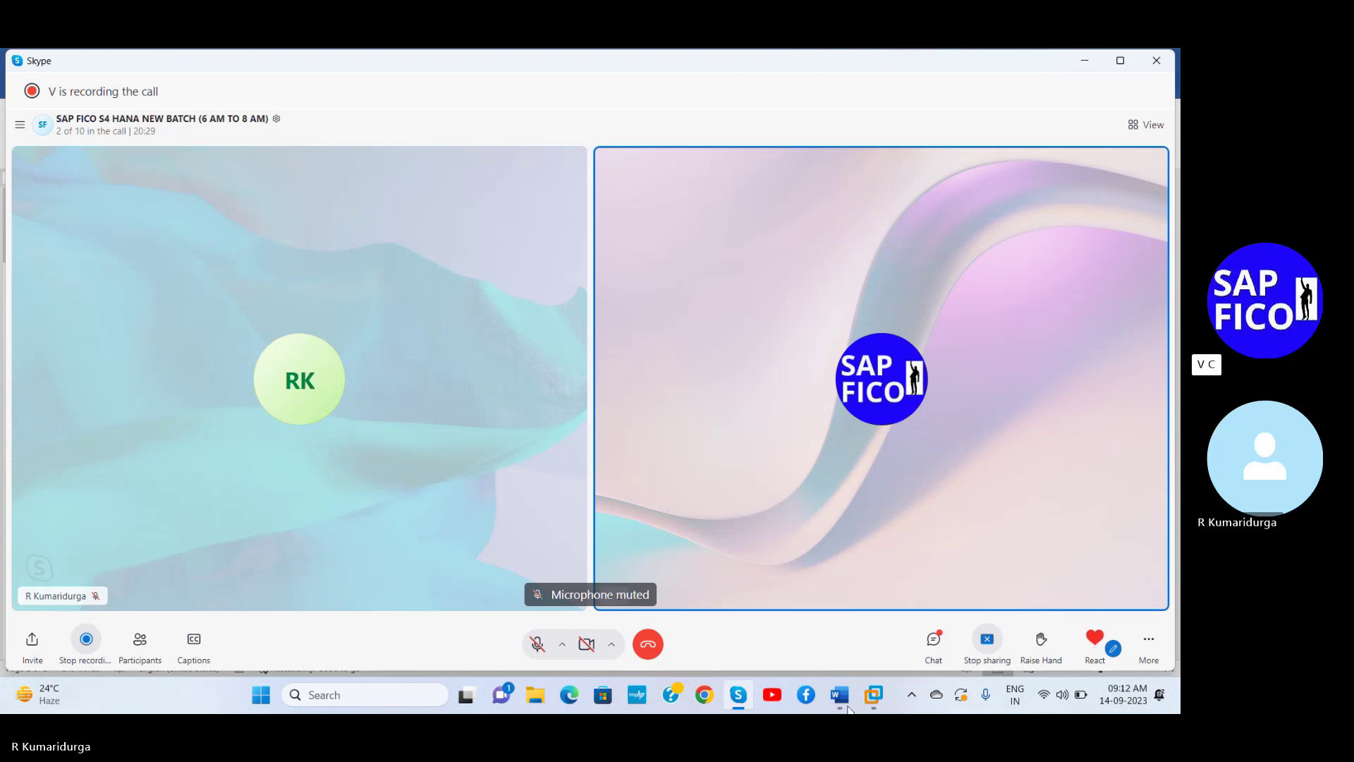
{"action": "mouse_move", "coordinate": [874, 708]}
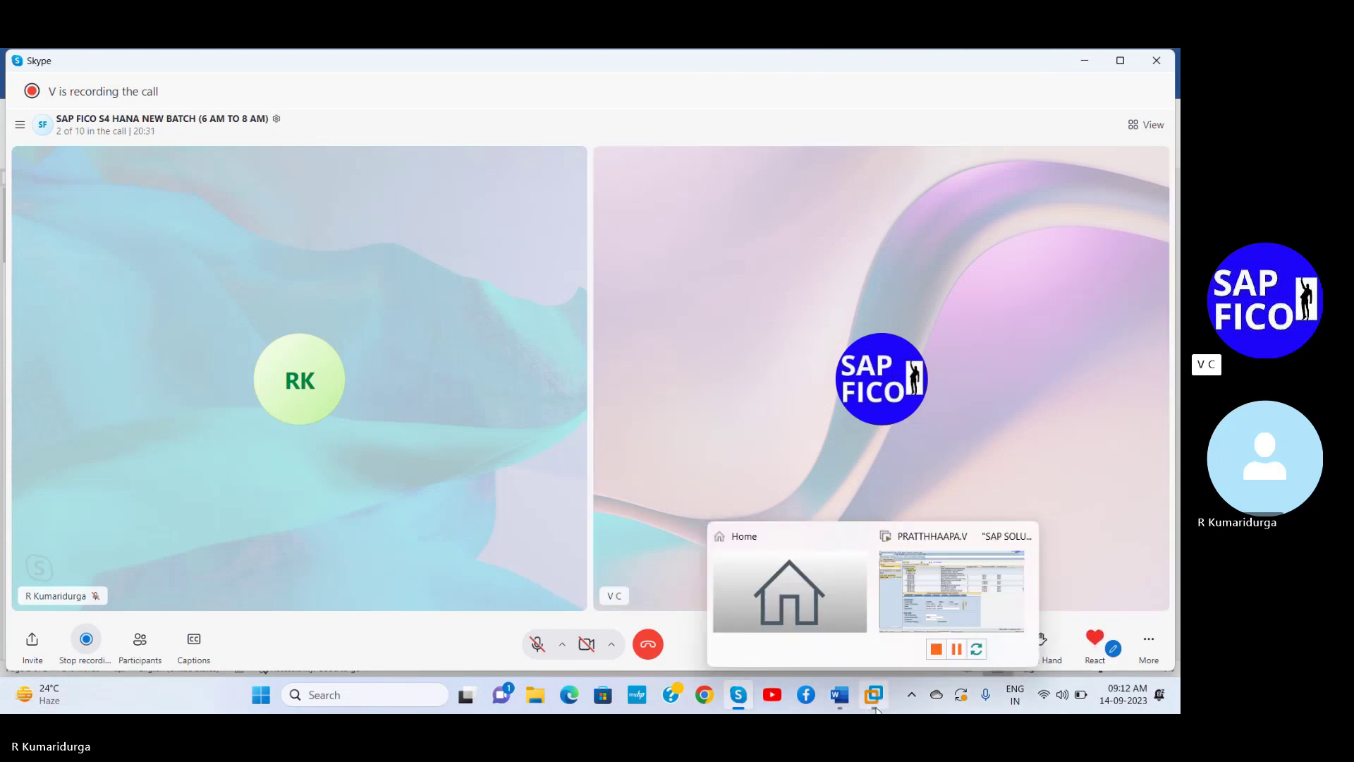
{"action": "left_click", "coordinate": [920, 625]}
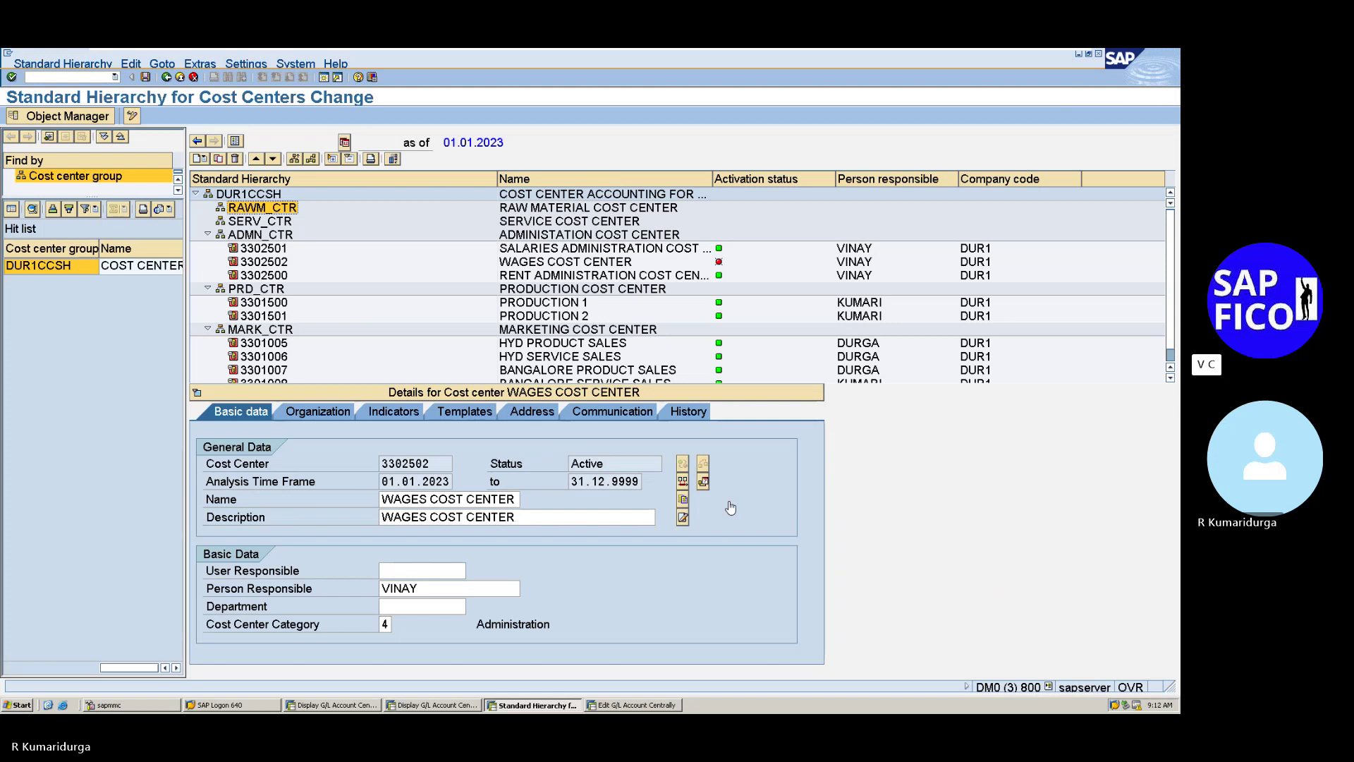
- Switch to the Word notes and write CREATE COST CENTER GROUPS as item 3 under COST CENTER ACCOUNTING
{"action": "mouse_move", "coordinate": [991, 53]}
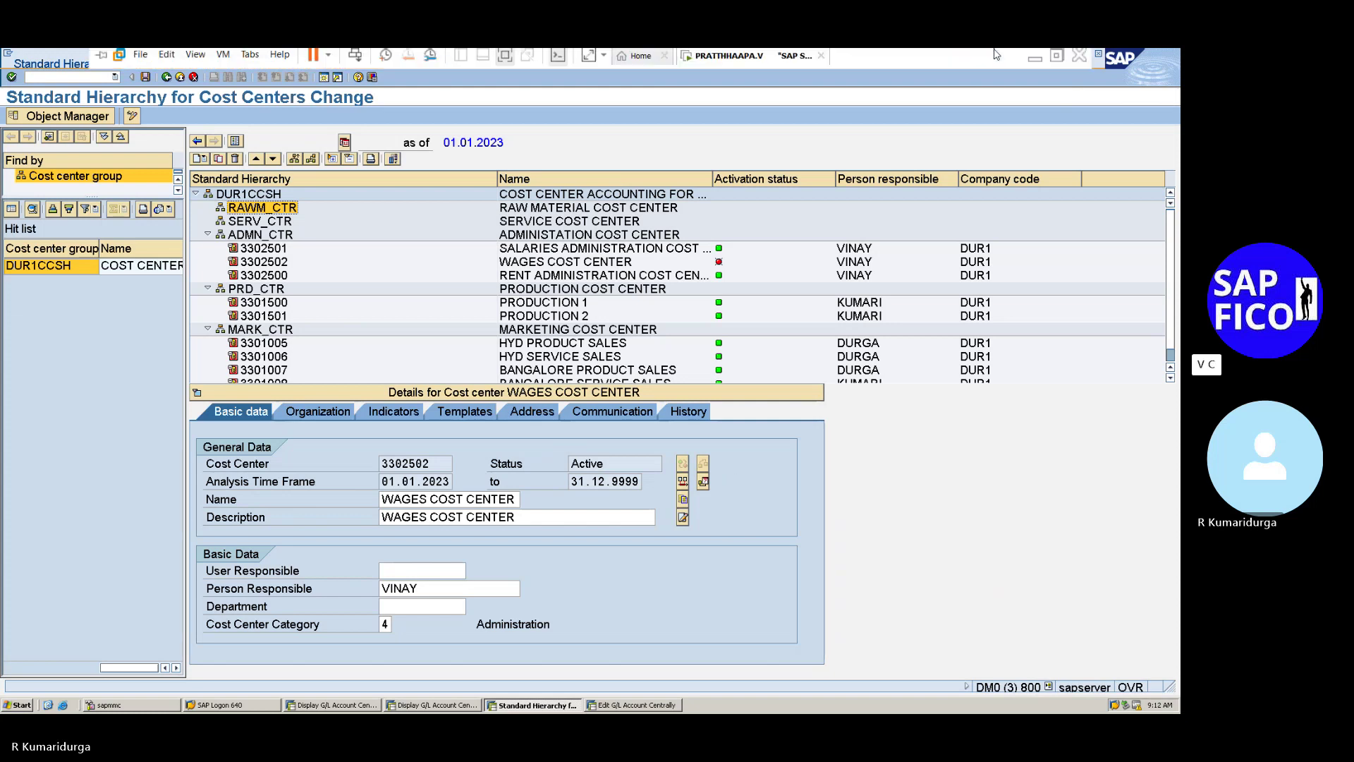
{"action": "left_click", "coordinate": [1039, 65]}
{"action": "mouse_move", "coordinate": [840, 695]}
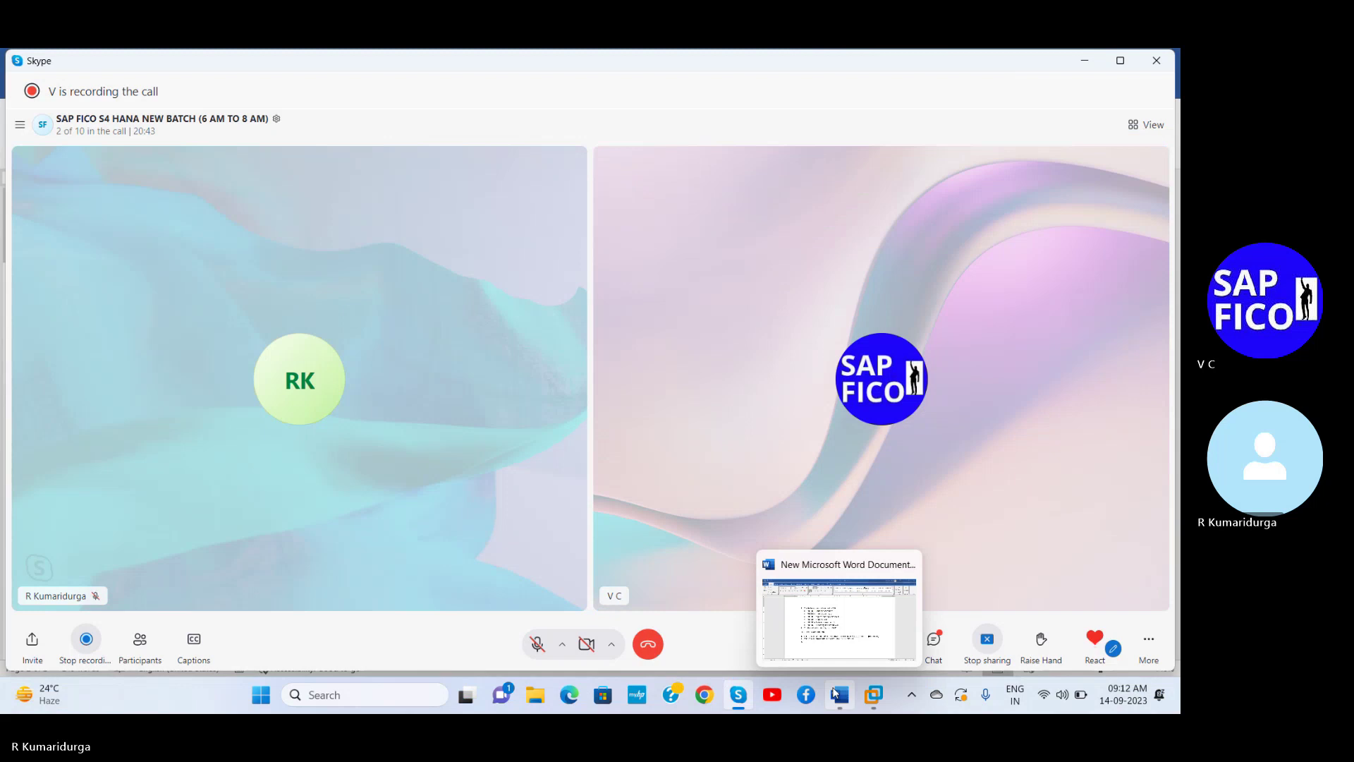
{"action": "left_click", "coordinate": [867, 600]}
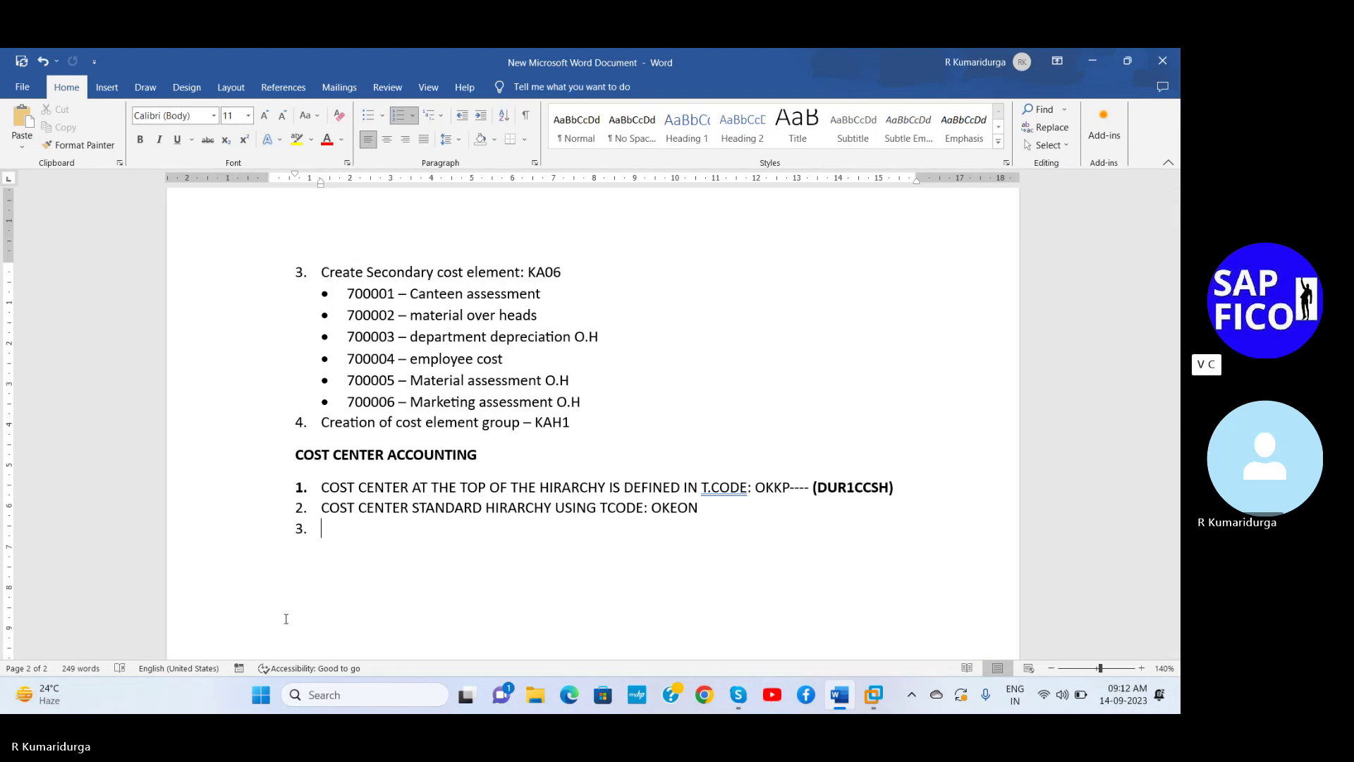
{"action": "type", "text": "MA"}
{"action": "key", "text": "BackSpace"}
{"action": "key", "text": "BackSpace"}
{"action": "type", "text": "CREATE "}
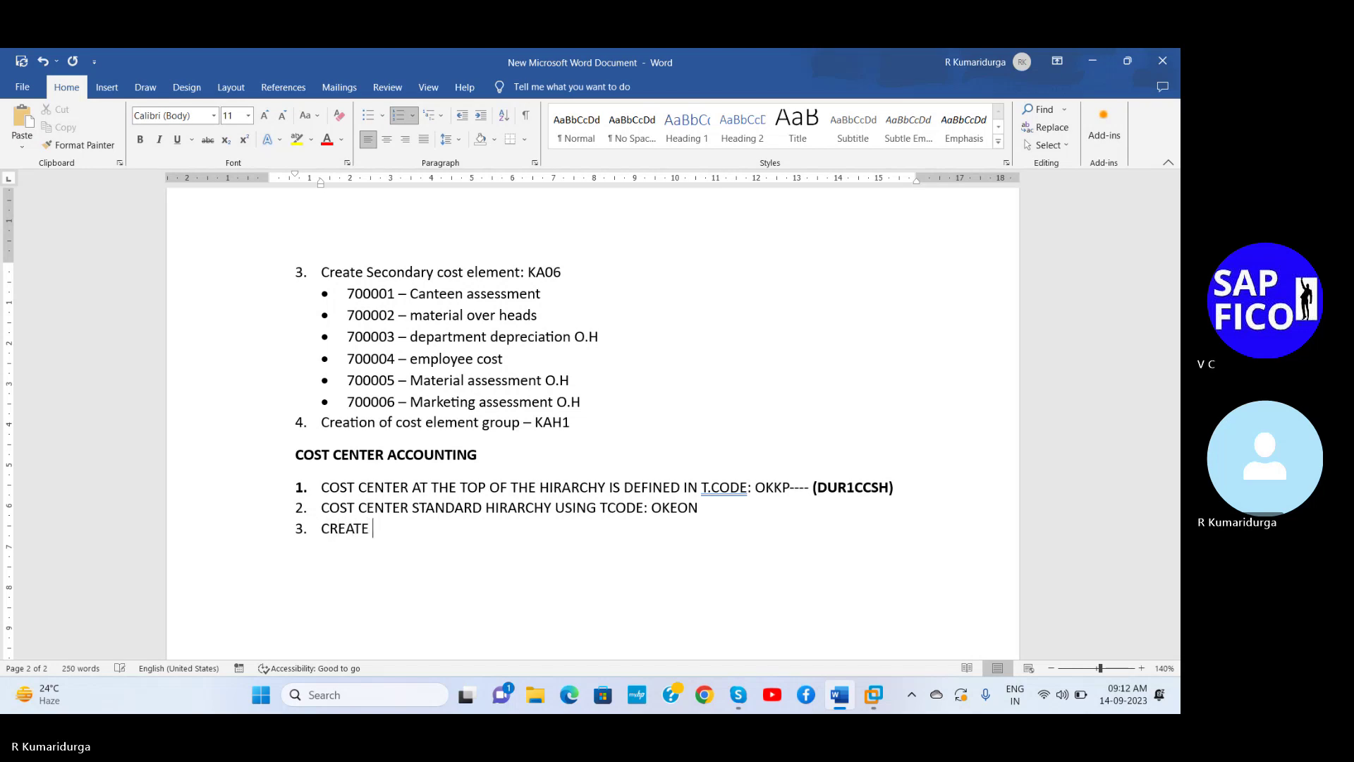
{"action": "type", "text": "COST CENTER "}
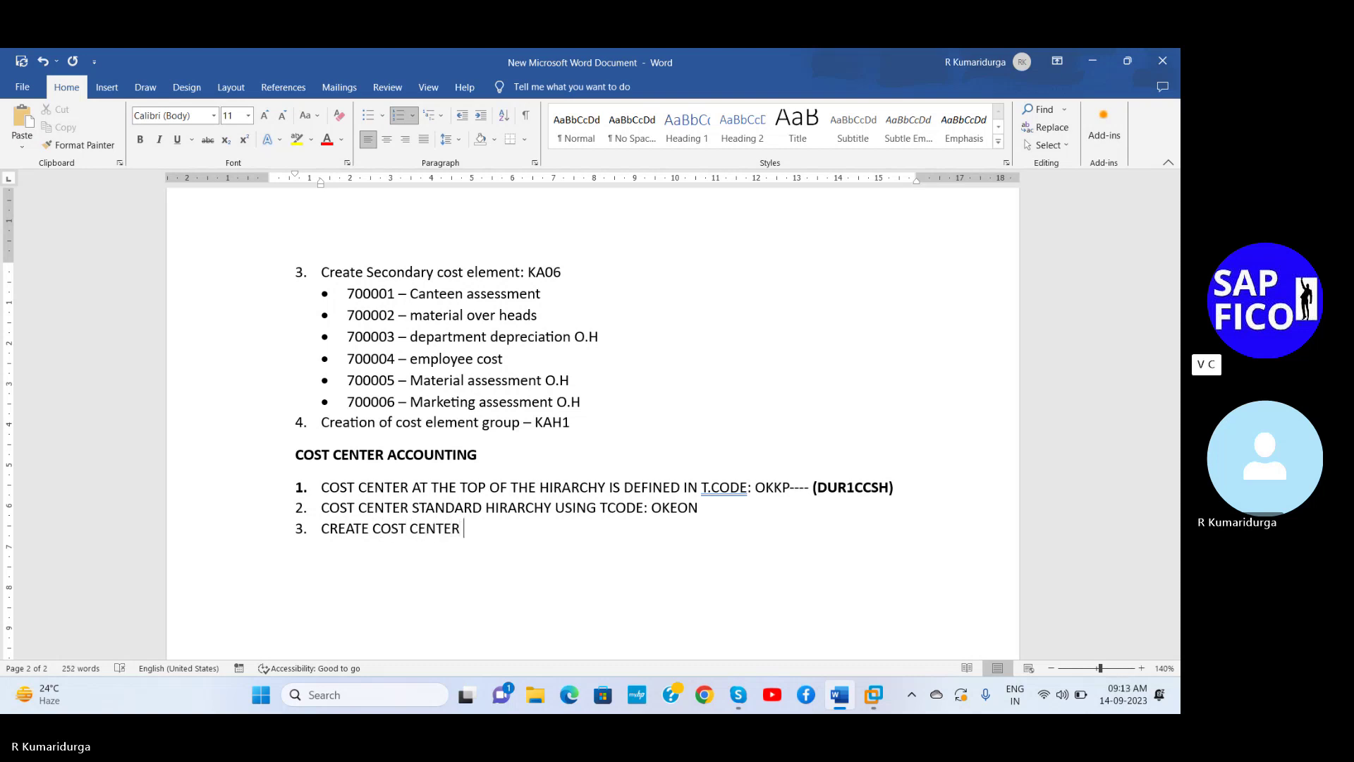
{"action": "type", "text": "GROUPS"}
{"action": "key", "text": "BackSpace"}
{"action": "type", "text": "*"}
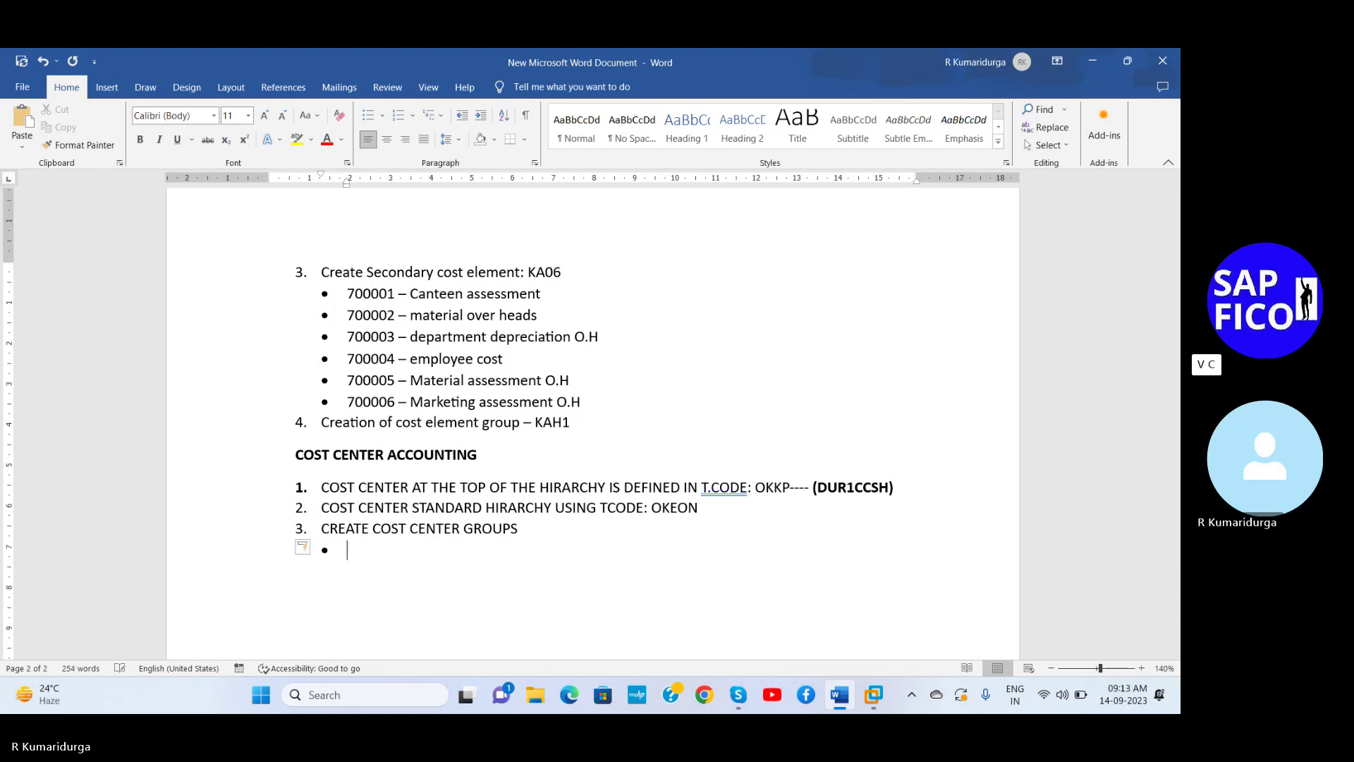
{"action": "key", "text": "BackSpace"}
{"action": "key", "text": "BackSpace"}
- Start an indented lettered list under item 3 with A. MARKETING and B. PRODUCTION
{"action": "key", "text": "Tab"}
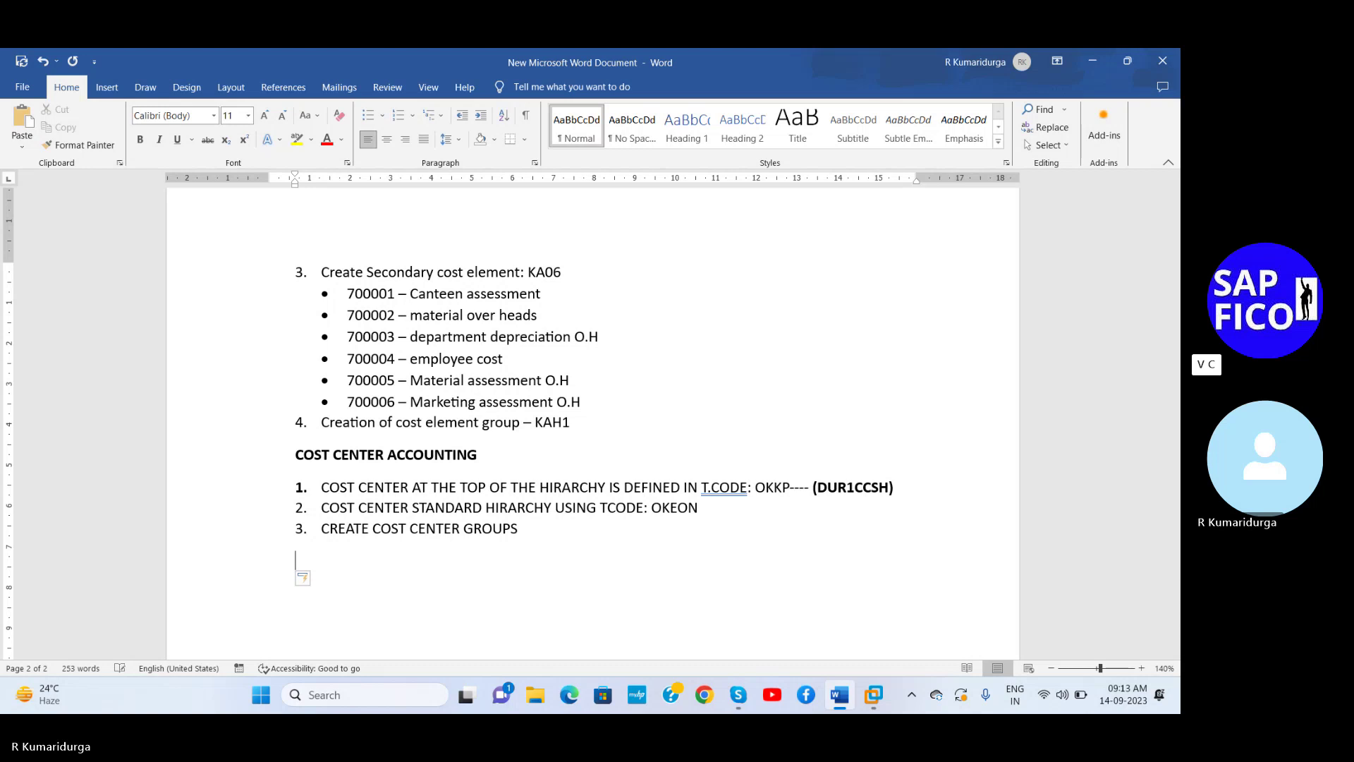
{"action": "key", "text": "Tab"}
{"action": "type", "text": "A."}
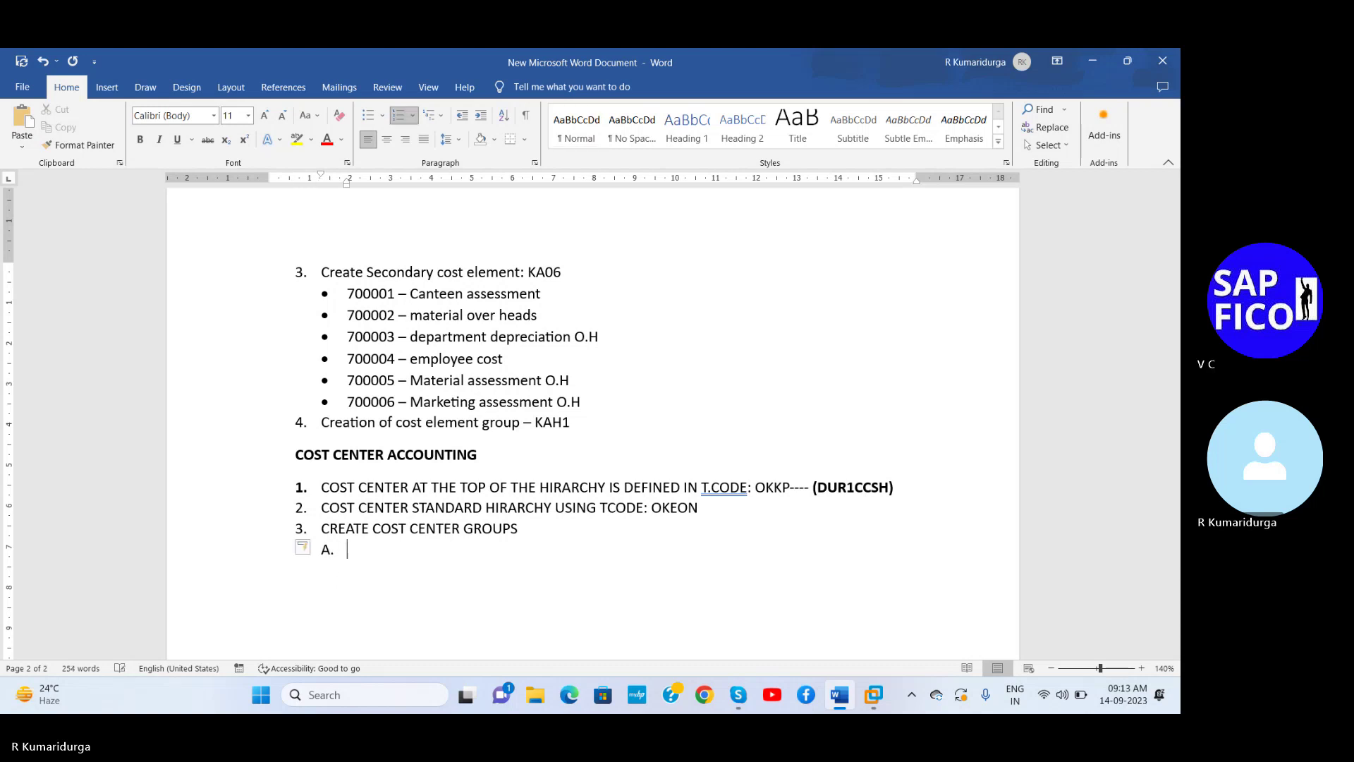
{"action": "type", "text": " MARKE"}
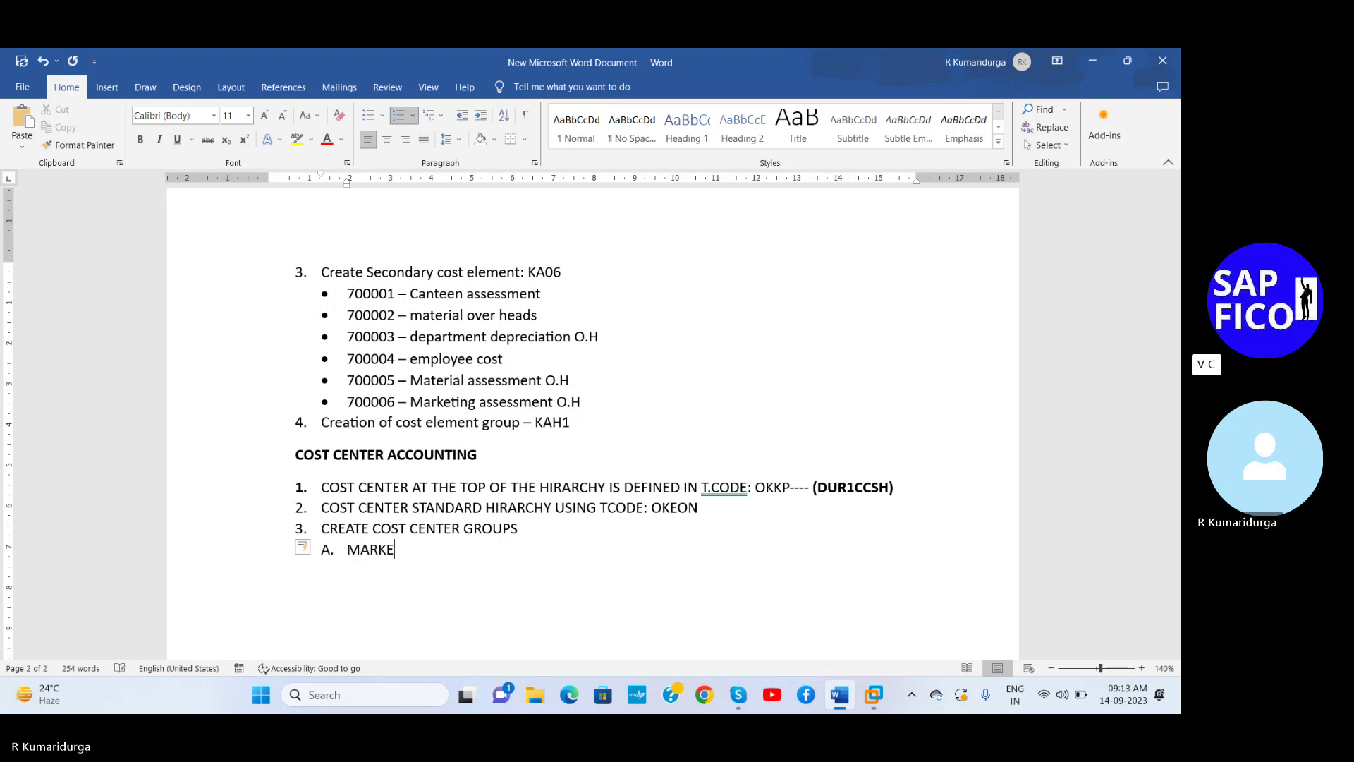
{"action": "type", "text": "TING"}
{"action": "key", "text": "Return"}
{"action": "type", "text": "PRO"}
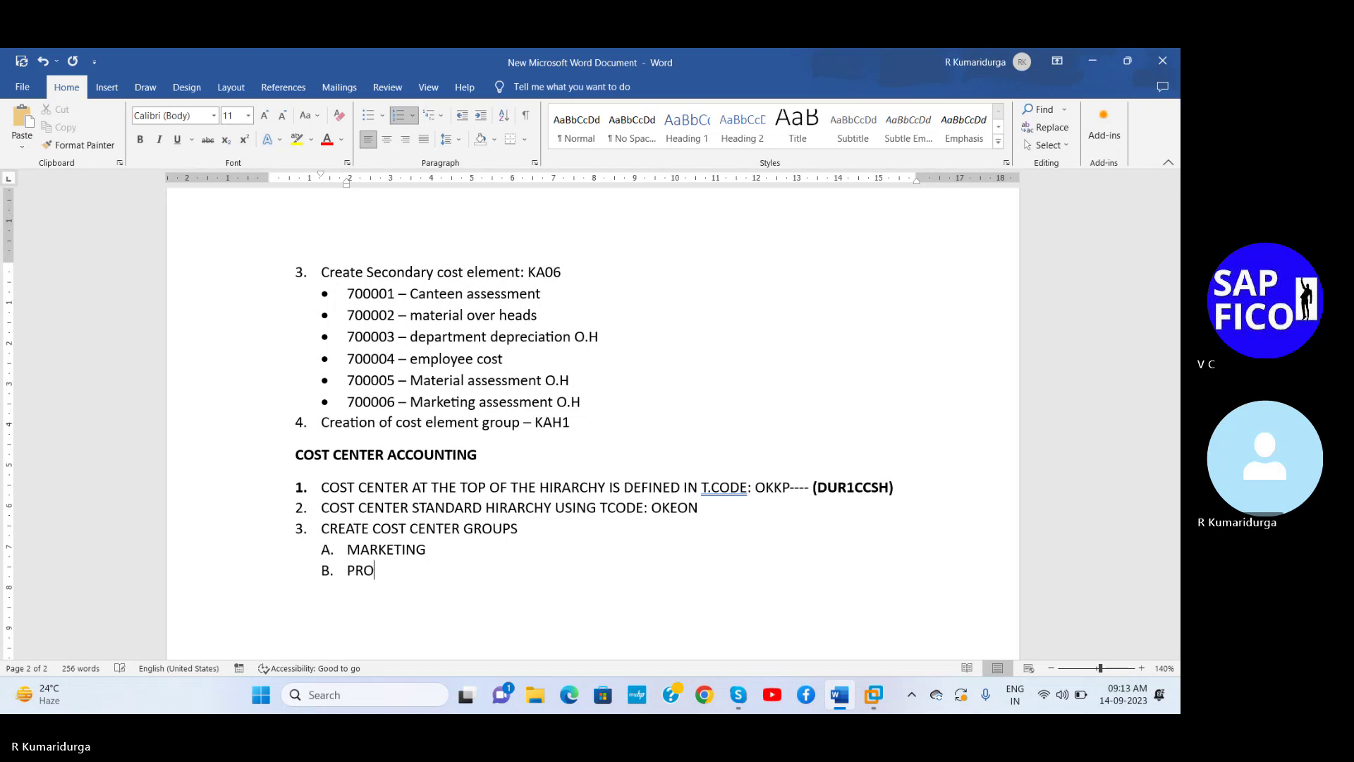
{"action": "type", "text": "DUCTION"}
{"action": "key", "text": "Return"}
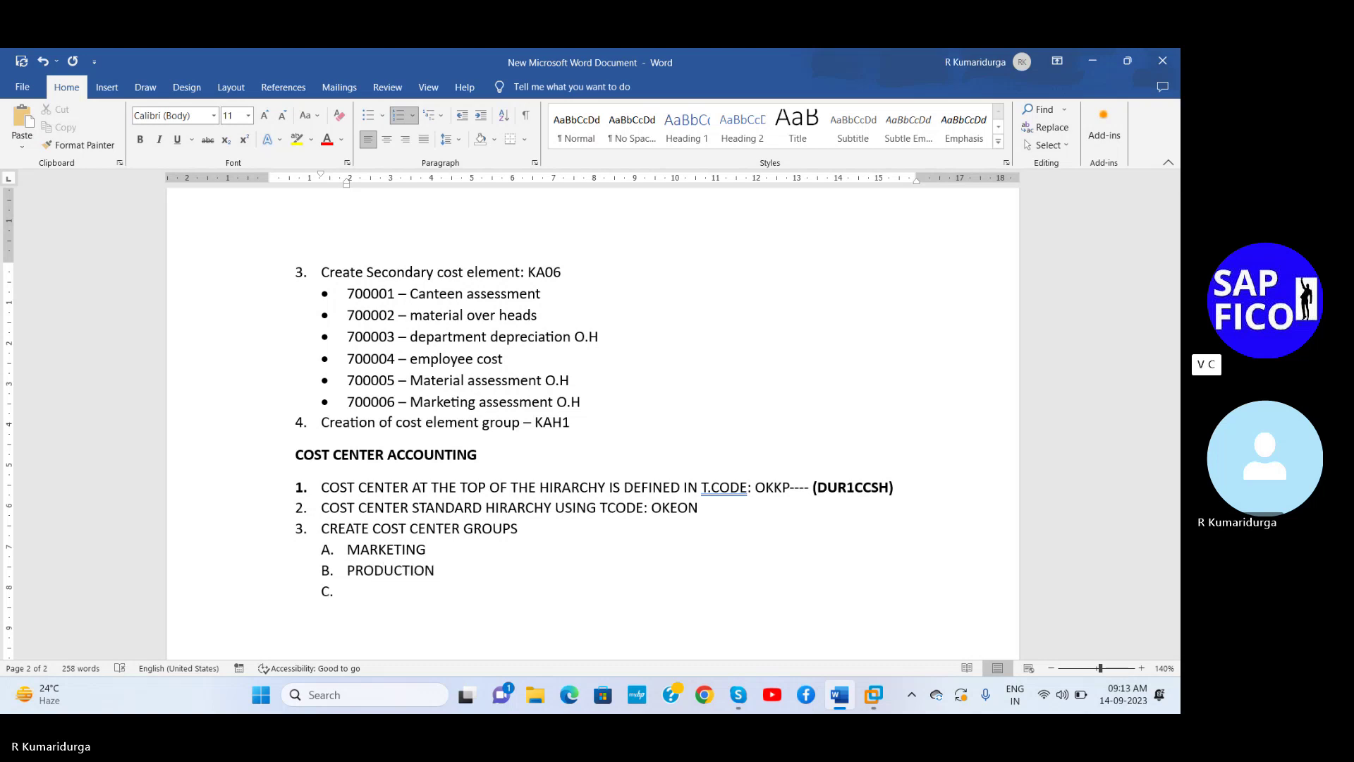
- Try to insert a bulleted line beneath the MARKETING entry of the lettered list
{"action": "left_click", "coordinate": [440, 550]}
{"action": "key", "text": "Return"}
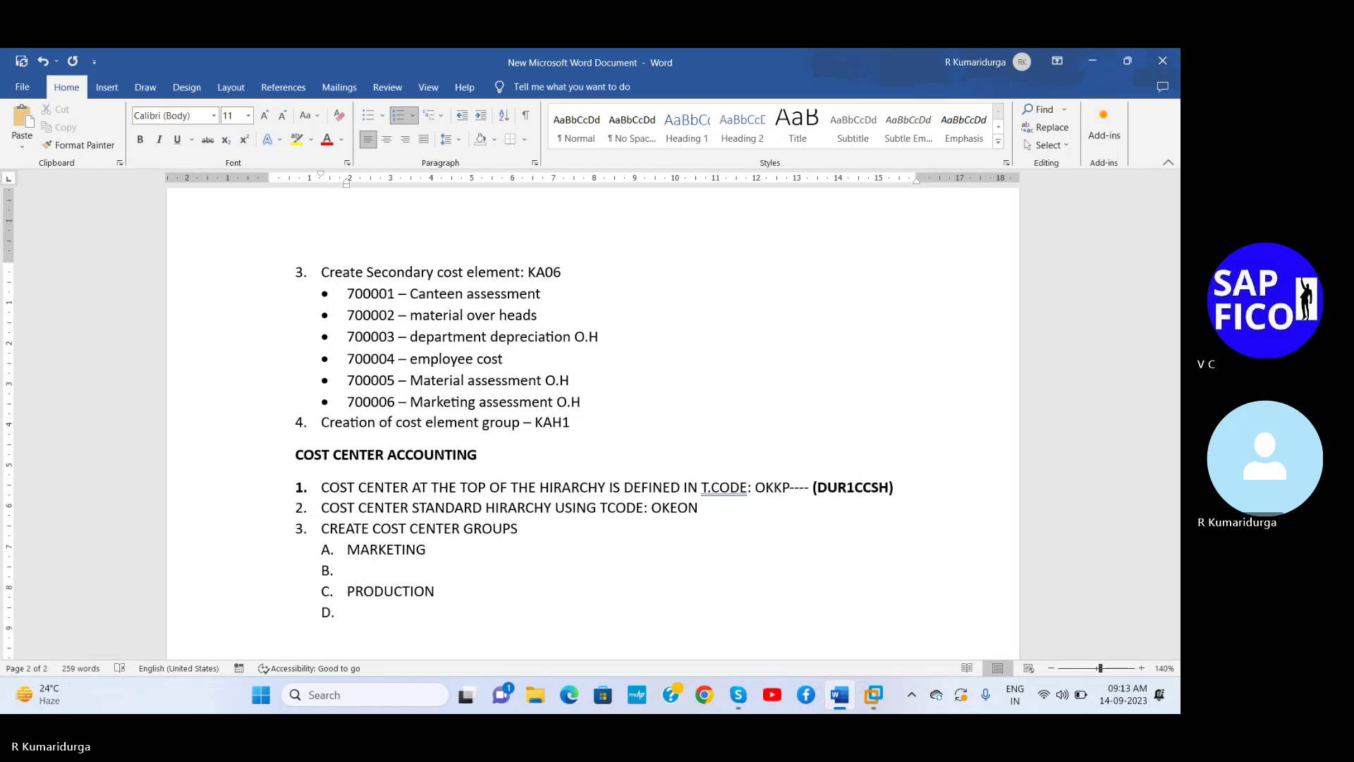
{"action": "key", "text": "BackSpace"}
{"action": "type", "text": "*"}
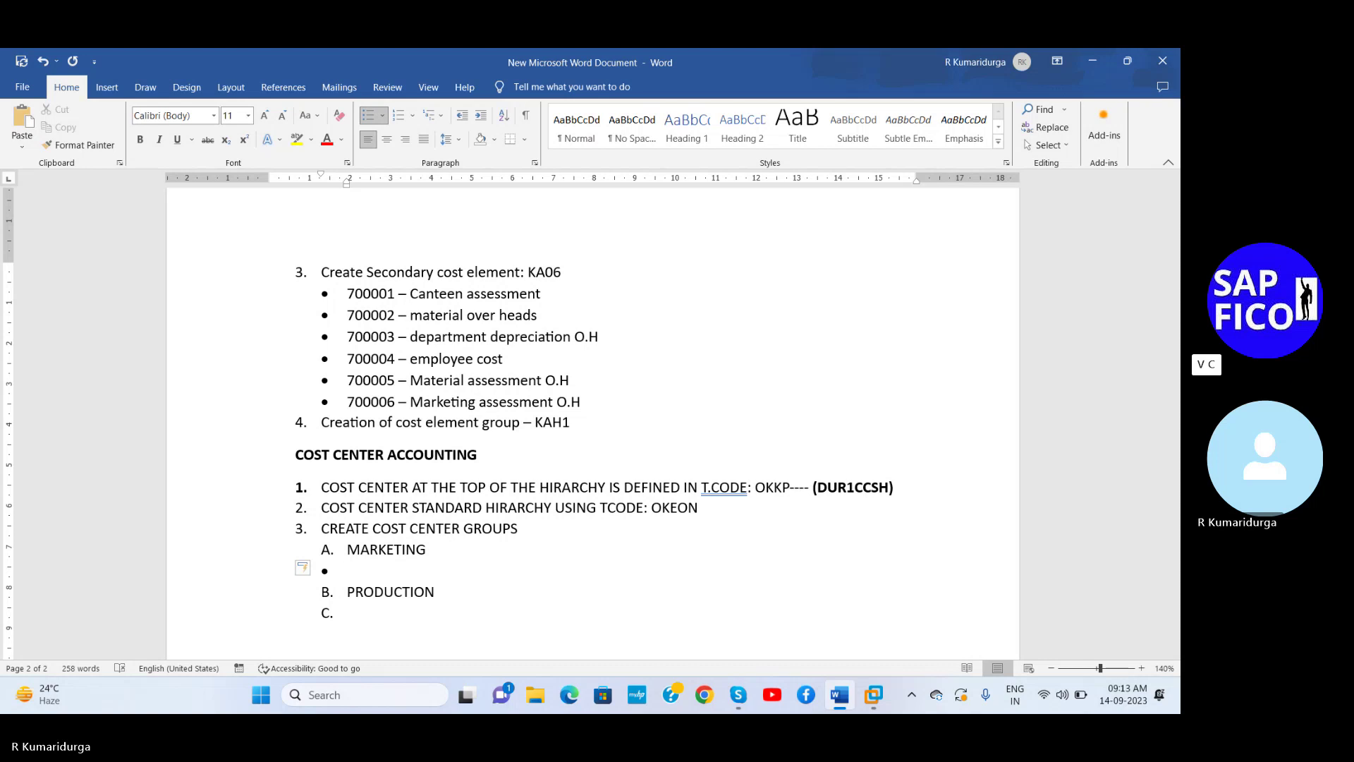
{"action": "key", "text": "BackSpace"}
{"action": "type", "text": "*"}
{"action": "key", "text": "BackSpace"}
{"action": "key", "text": "BackSpace"}
{"action": "key", "text": "BackSpace"}
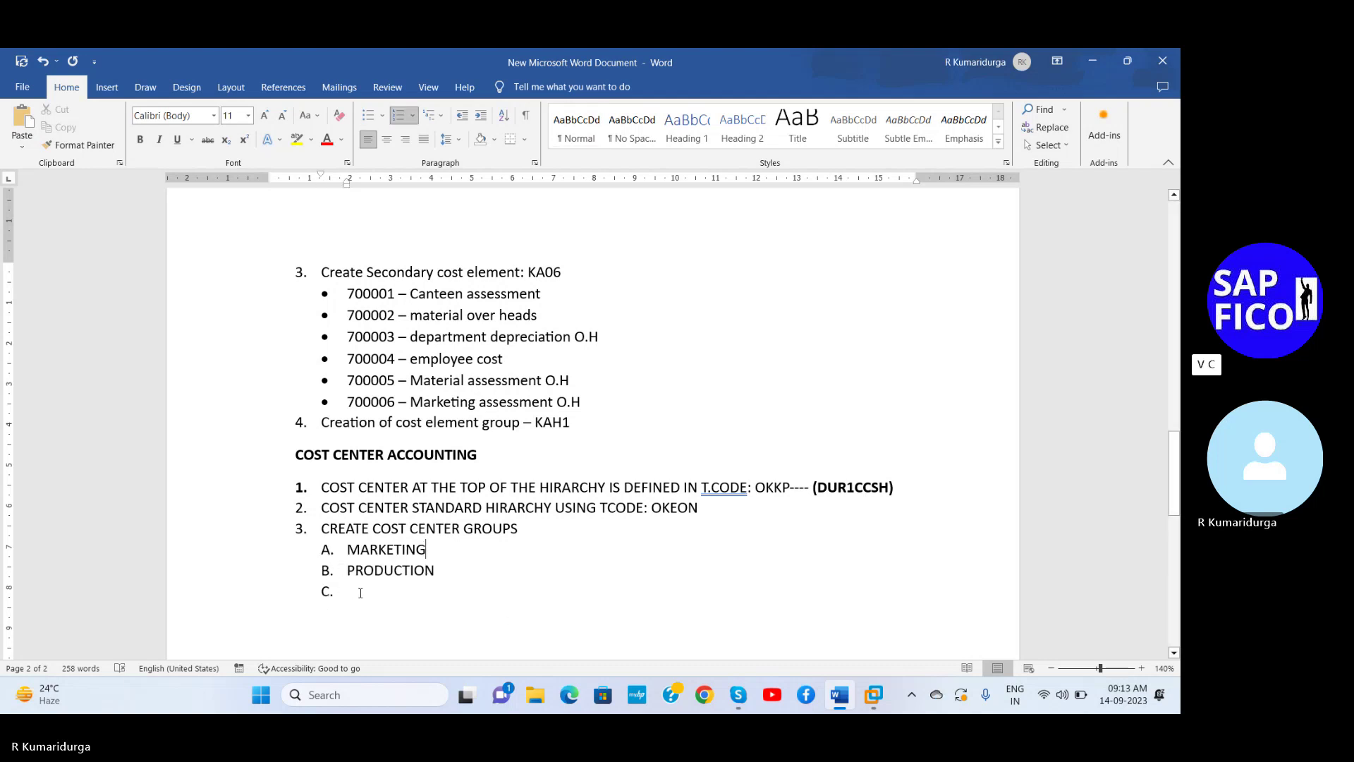
- Complete the lettered cost center group list with C. RAW MATERIAL, D. ADMINISTRATION and E. SERVICE, and end the list after it
{"action": "type", "text": "R"}
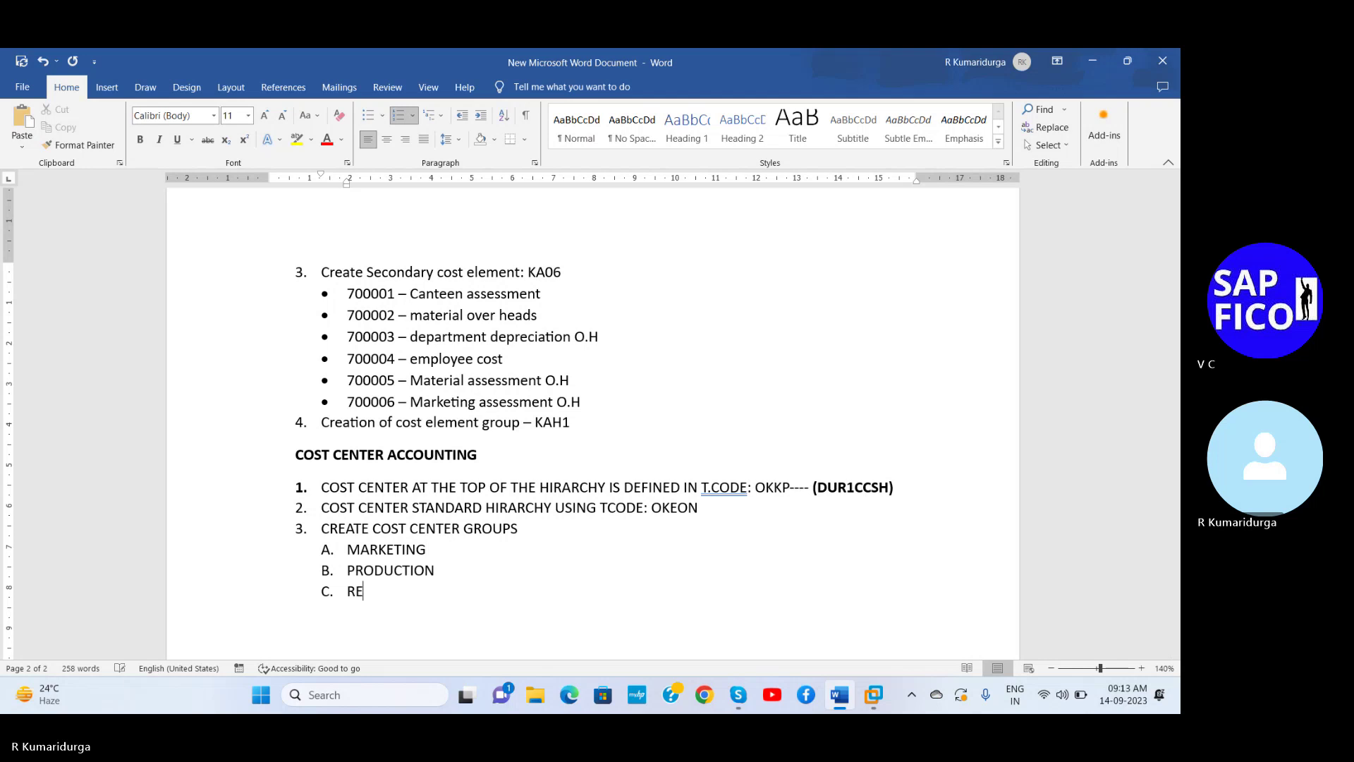
{"action": "type", "text": "AW MATERIAL"}
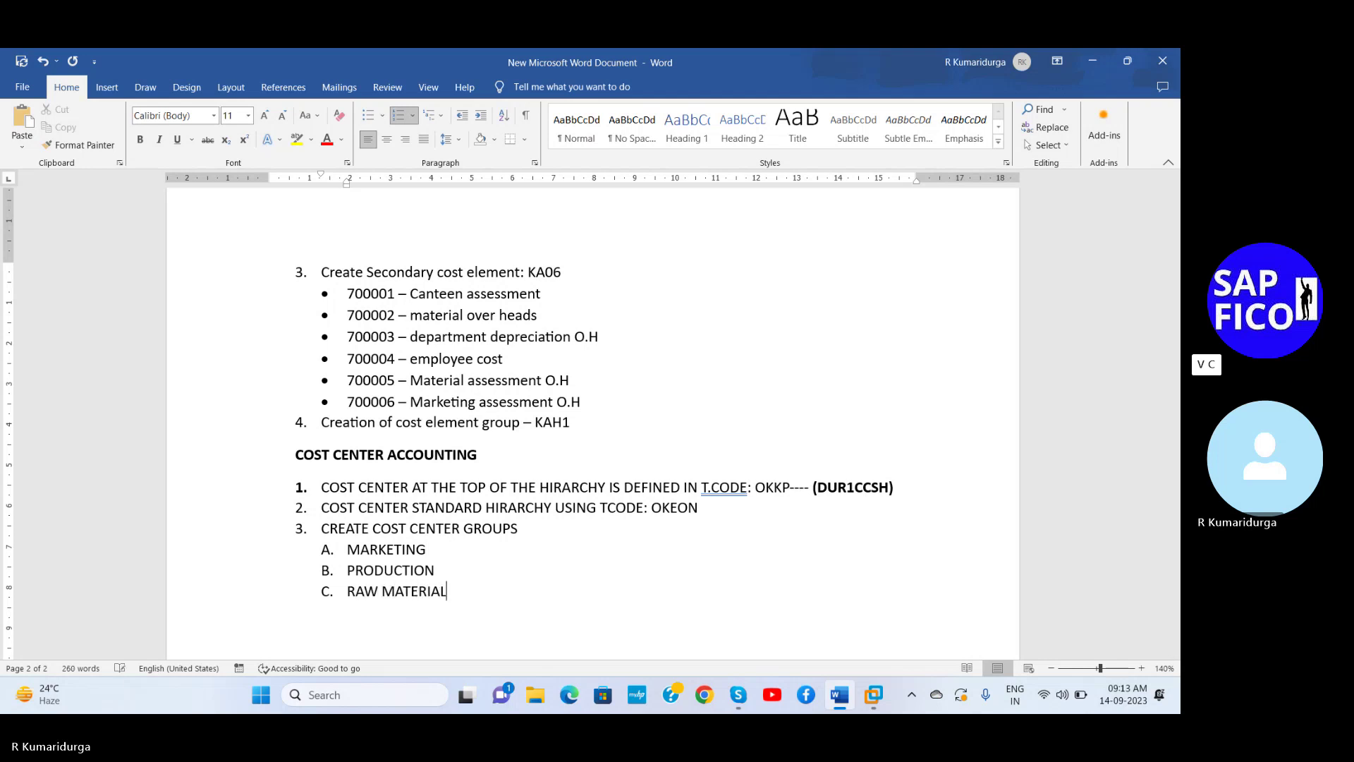
{"action": "key", "text": "Return"}
{"action": "type", "text": "ADMINI"}
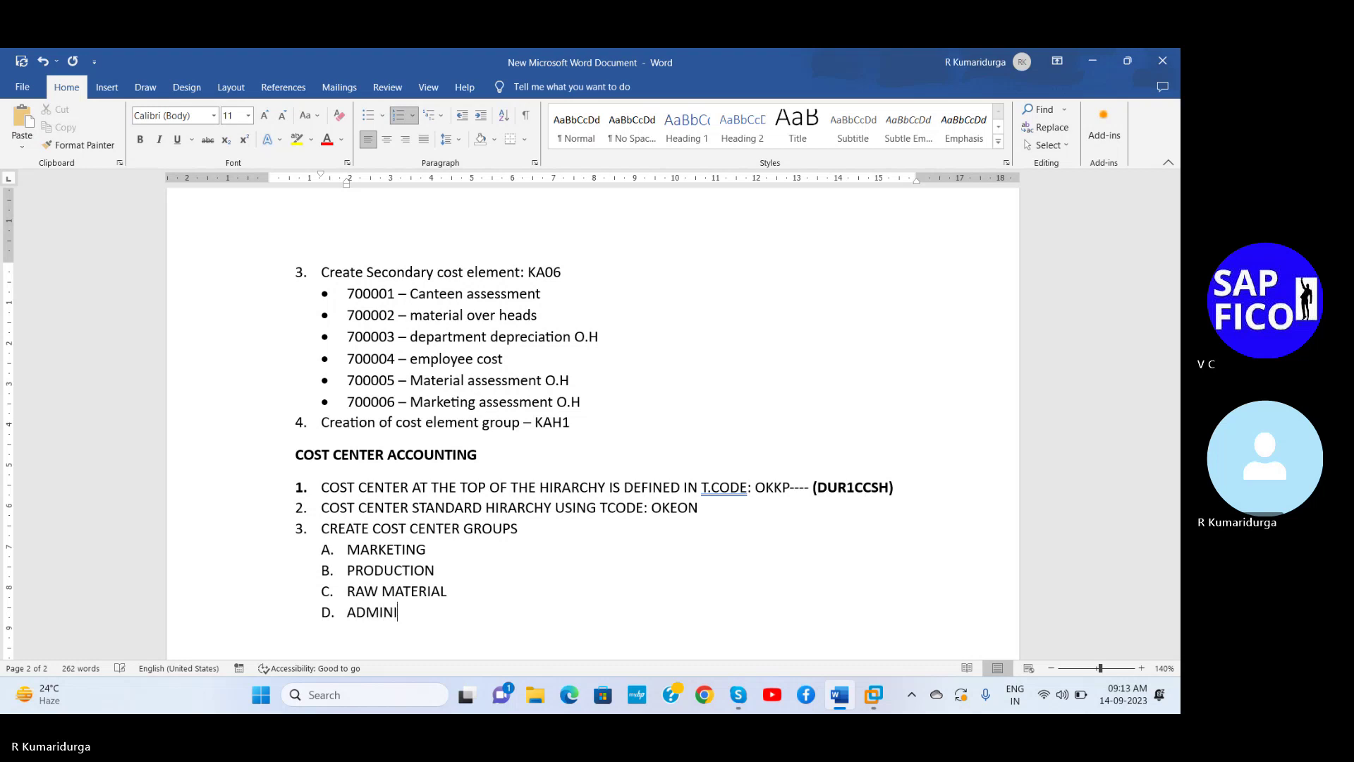
{"action": "type", "text": "STRATION"}
{"action": "key", "text": "Return"}
{"action": "type", "text": "SERVICE"}
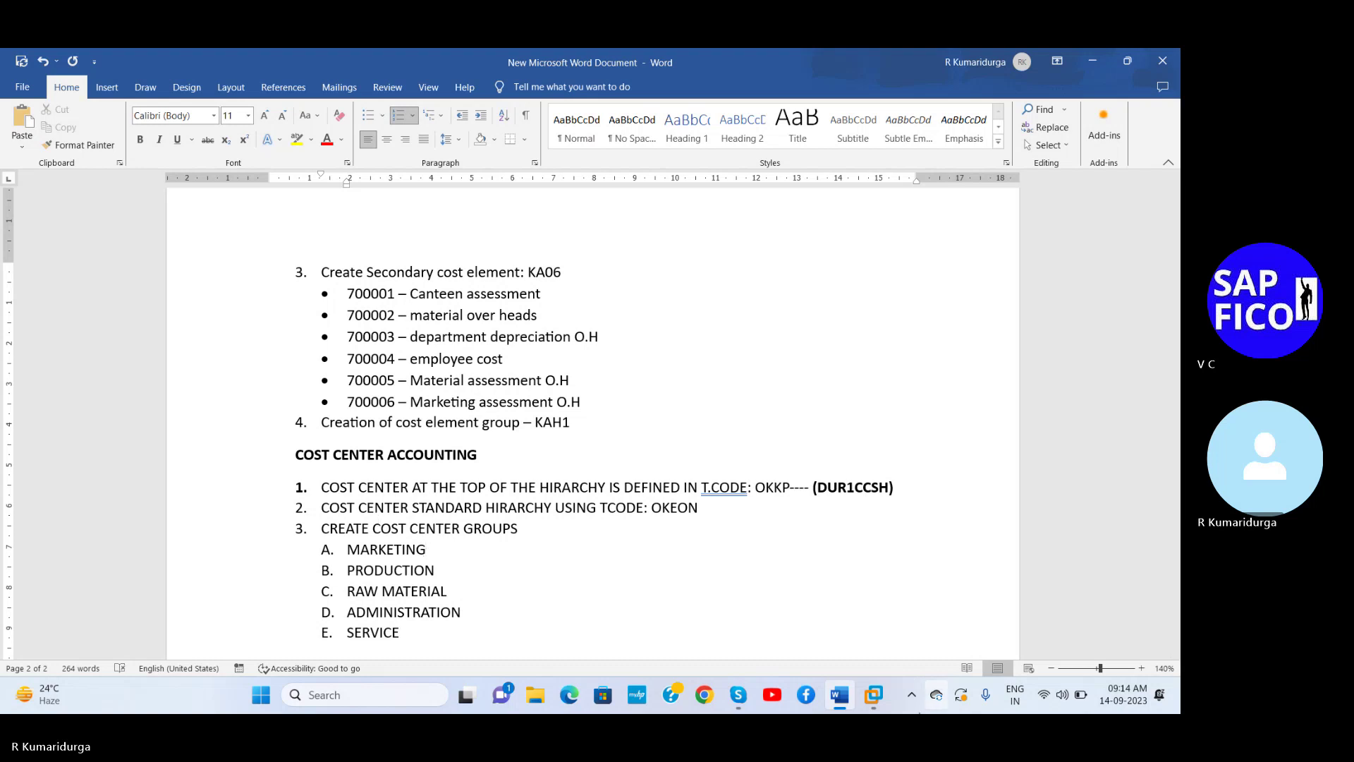
{"action": "mouse_move", "coordinate": [874, 695]}
{"action": "mouse_move", "coordinate": [932, 612]}
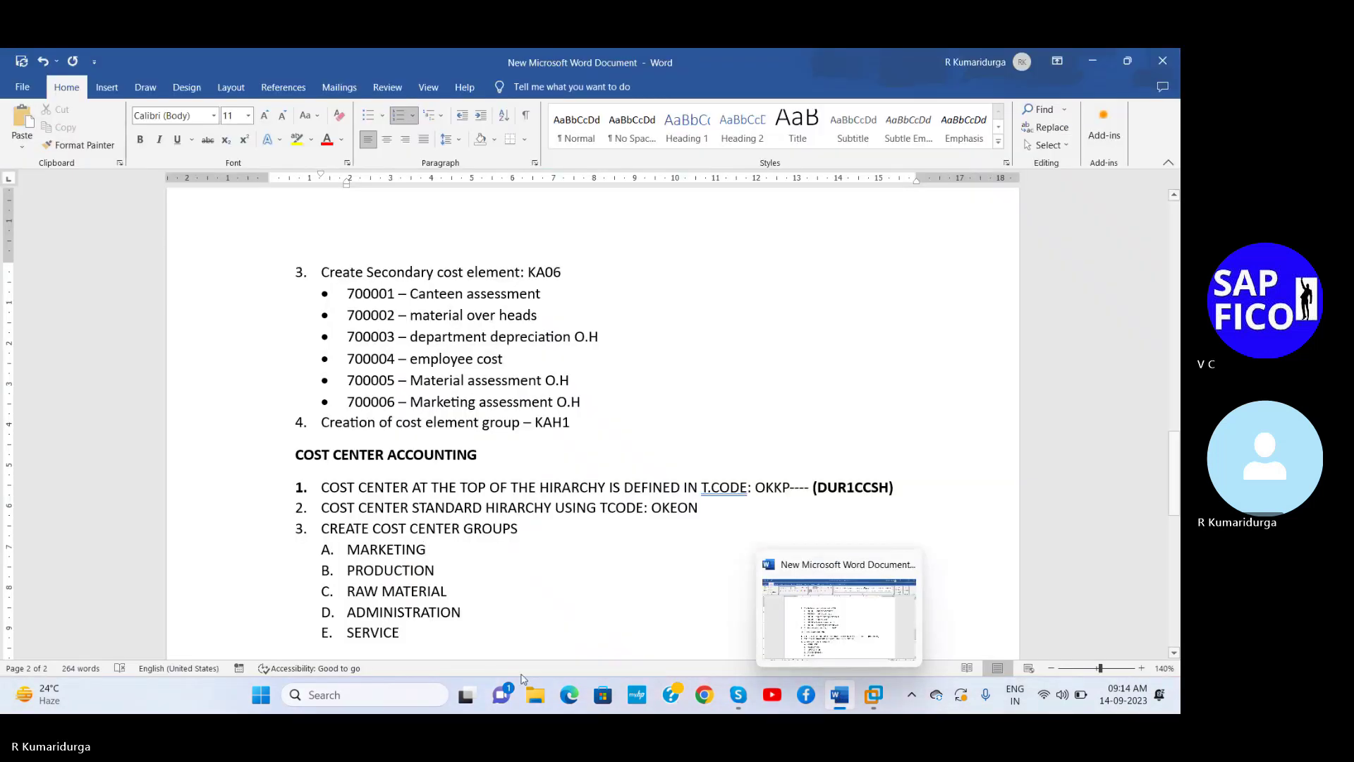
{"action": "key", "text": "Return"}
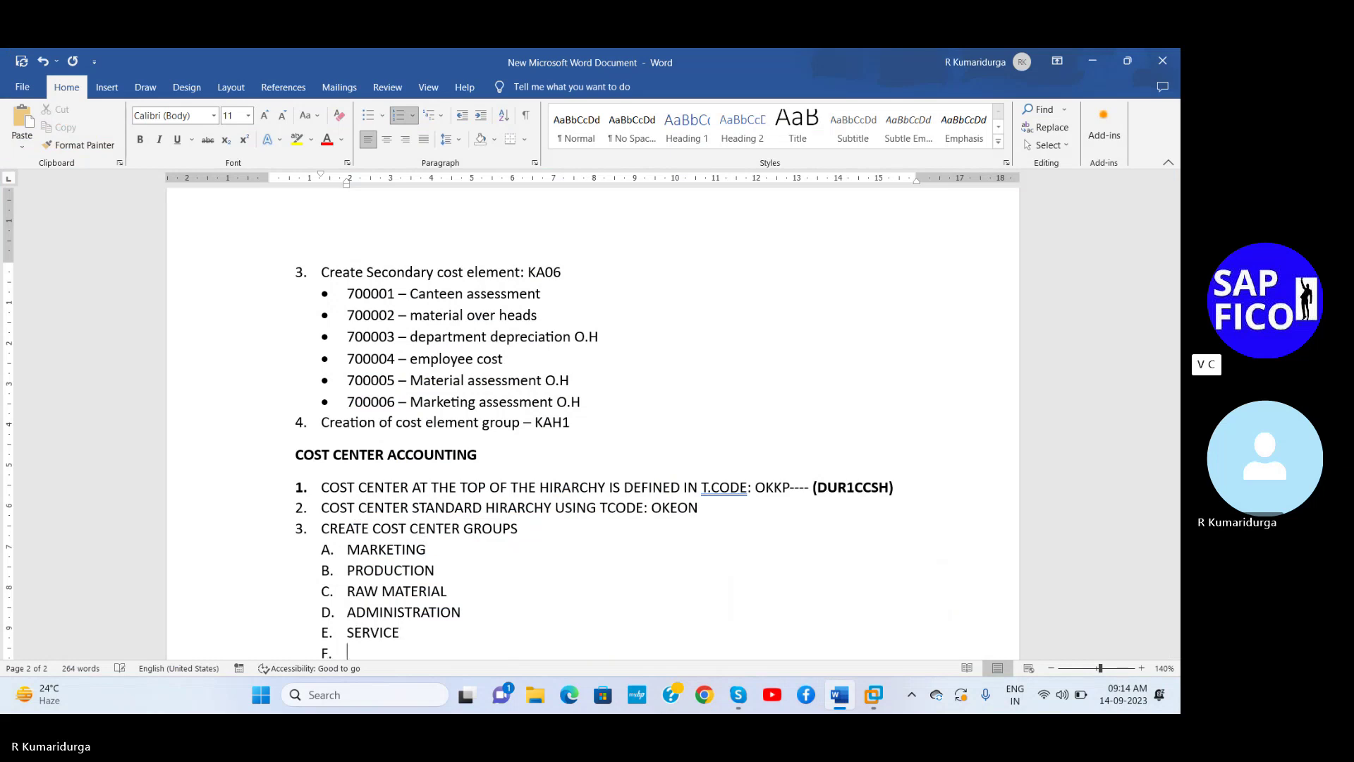
{"action": "key", "text": "BackSpace"}
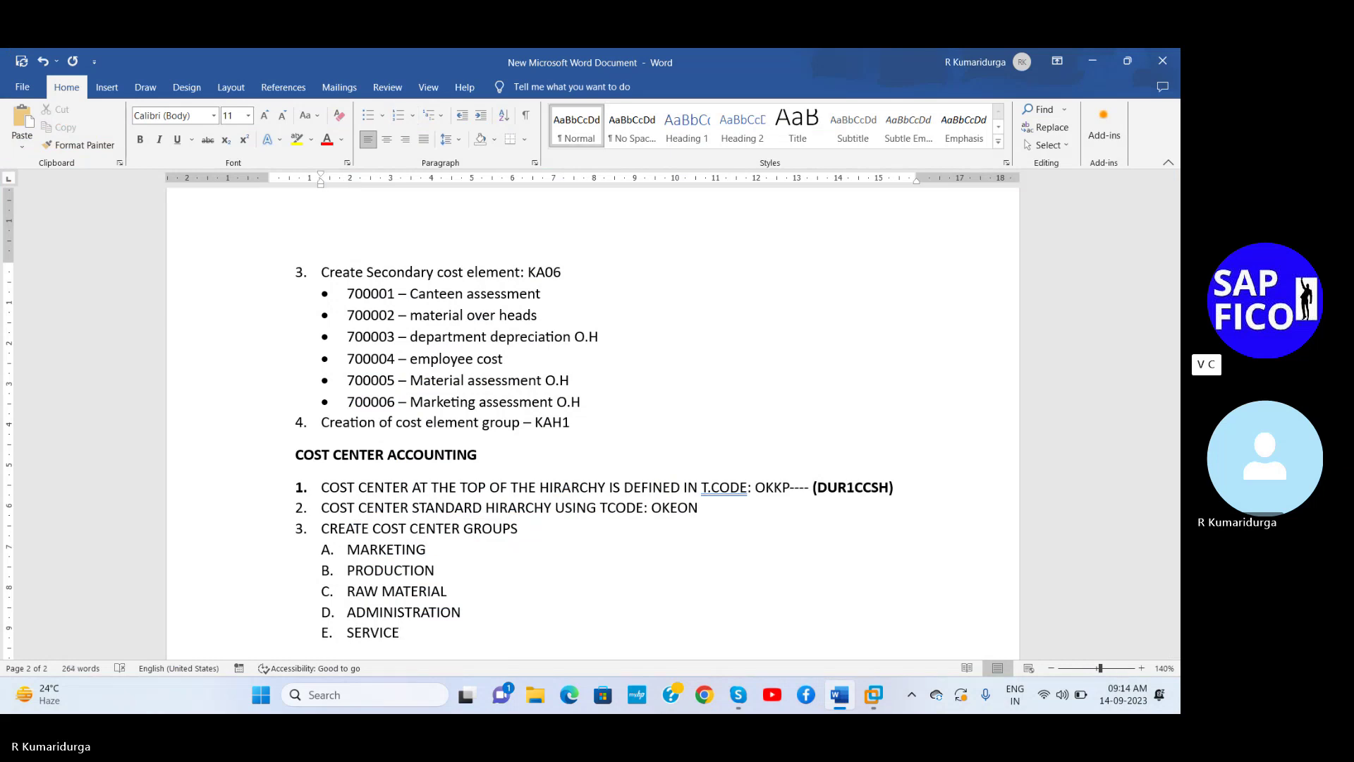
- Write HYD PRODUCT SALES and HYD SERVICE on the MARKETING line, separated from the group name by a dash
{"action": "left_click", "coordinate": [431, 547]}
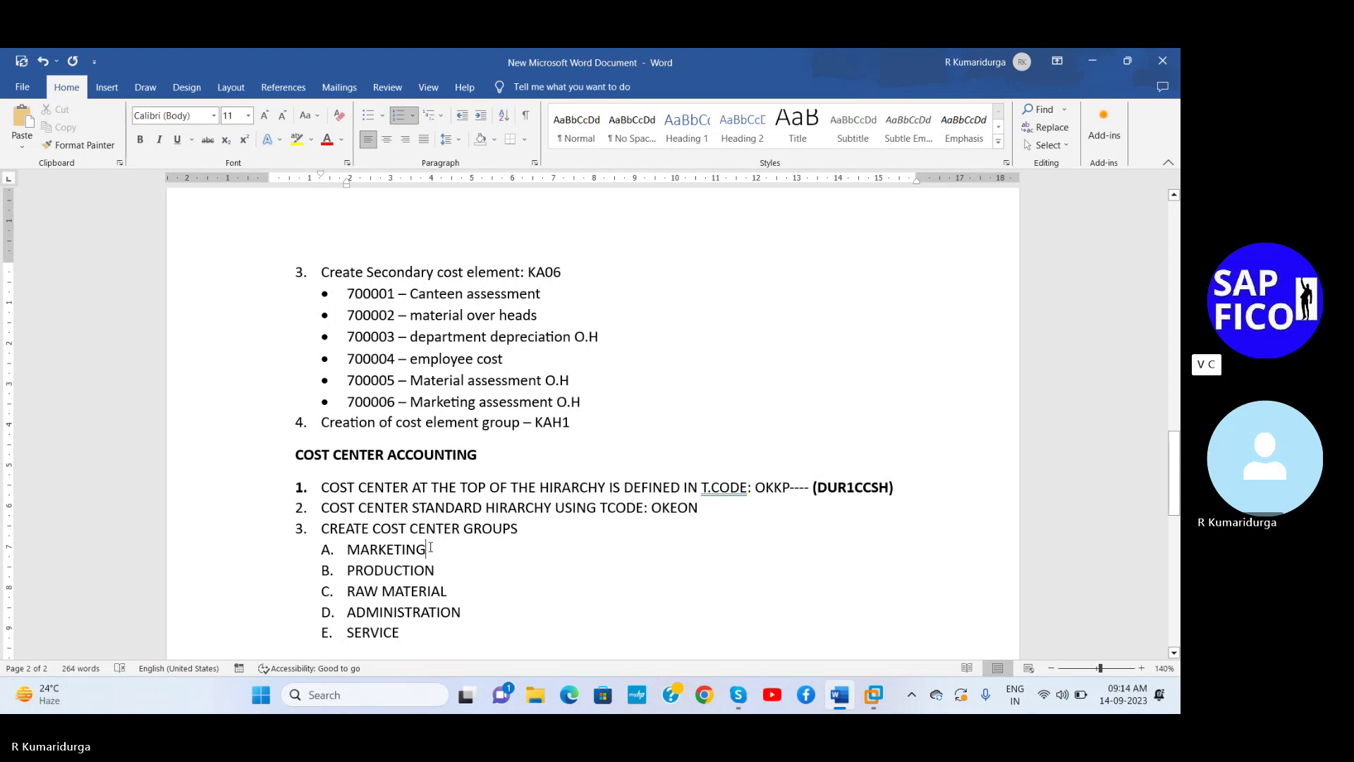
{"action": "type", "text": "-- "}
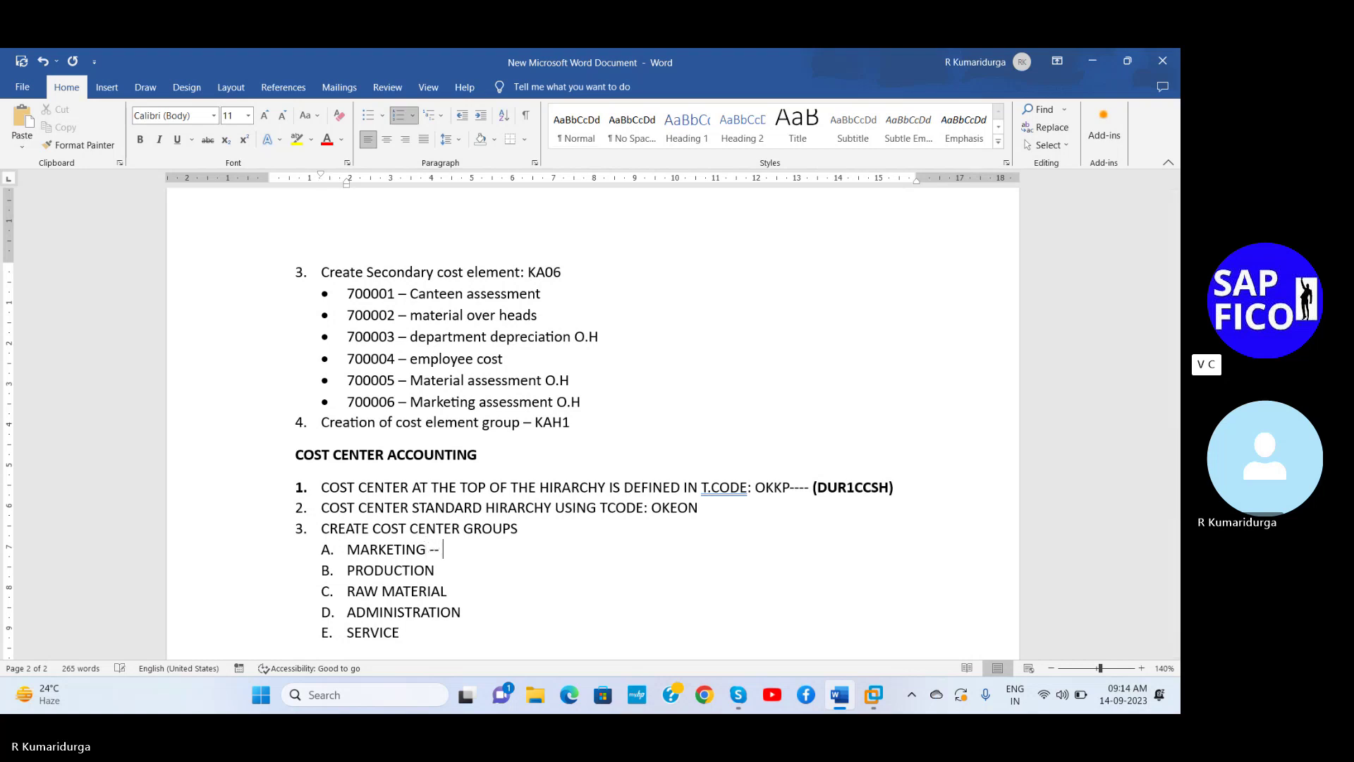
{"action": "type", "text": "HYD P"}
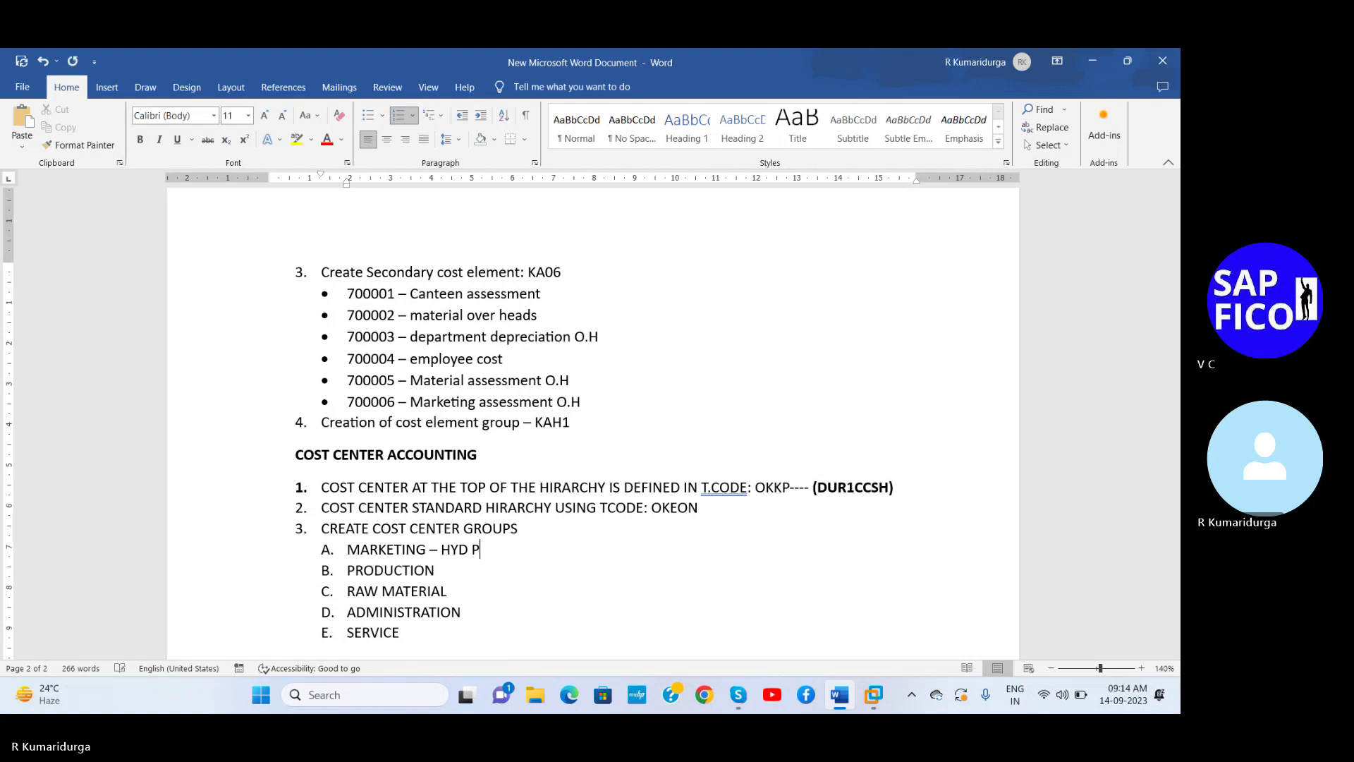
{"action": "type", "text": "RODUCTON"}
{"action": "key", "text": "BackSpace"}
{"action": "key", "text": "BackSpace"}
{"action": "type", "text": "ION"}
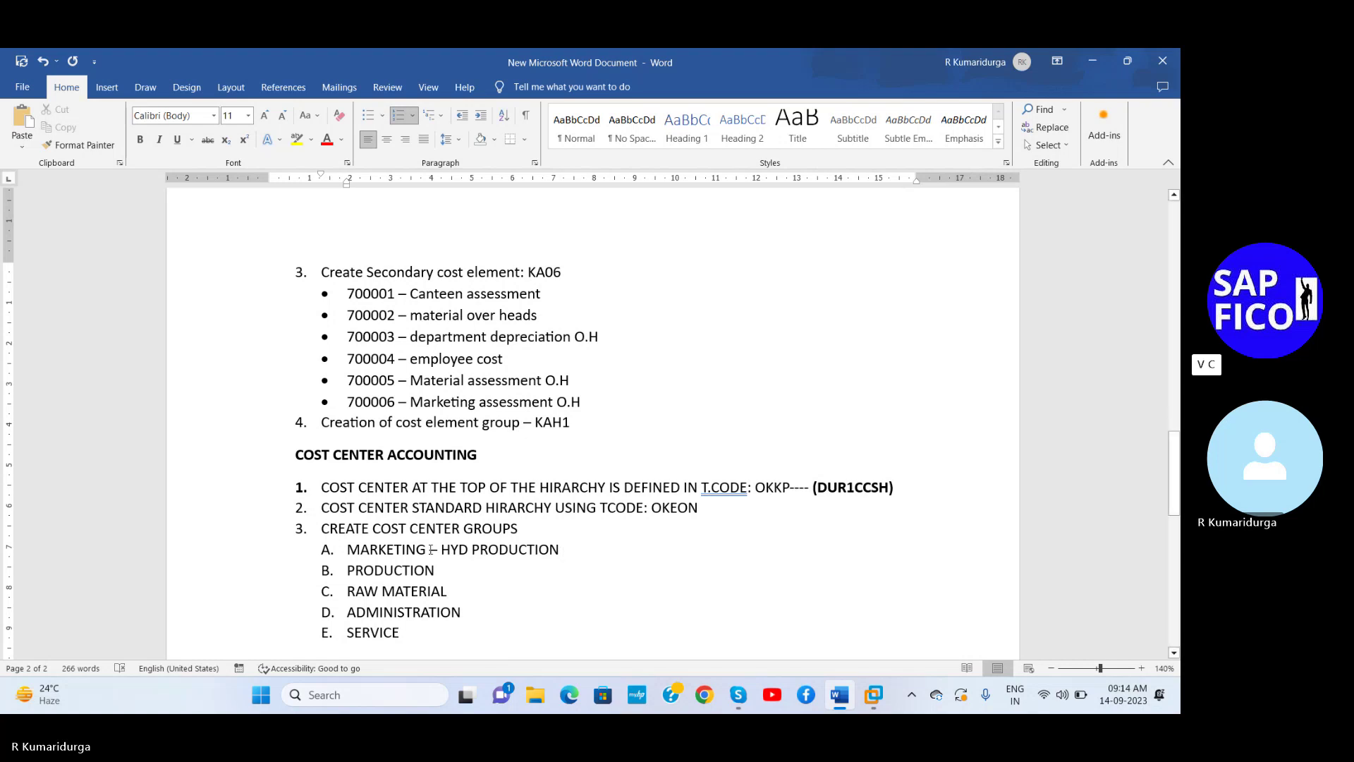
{"action": "type", "text": ", "}
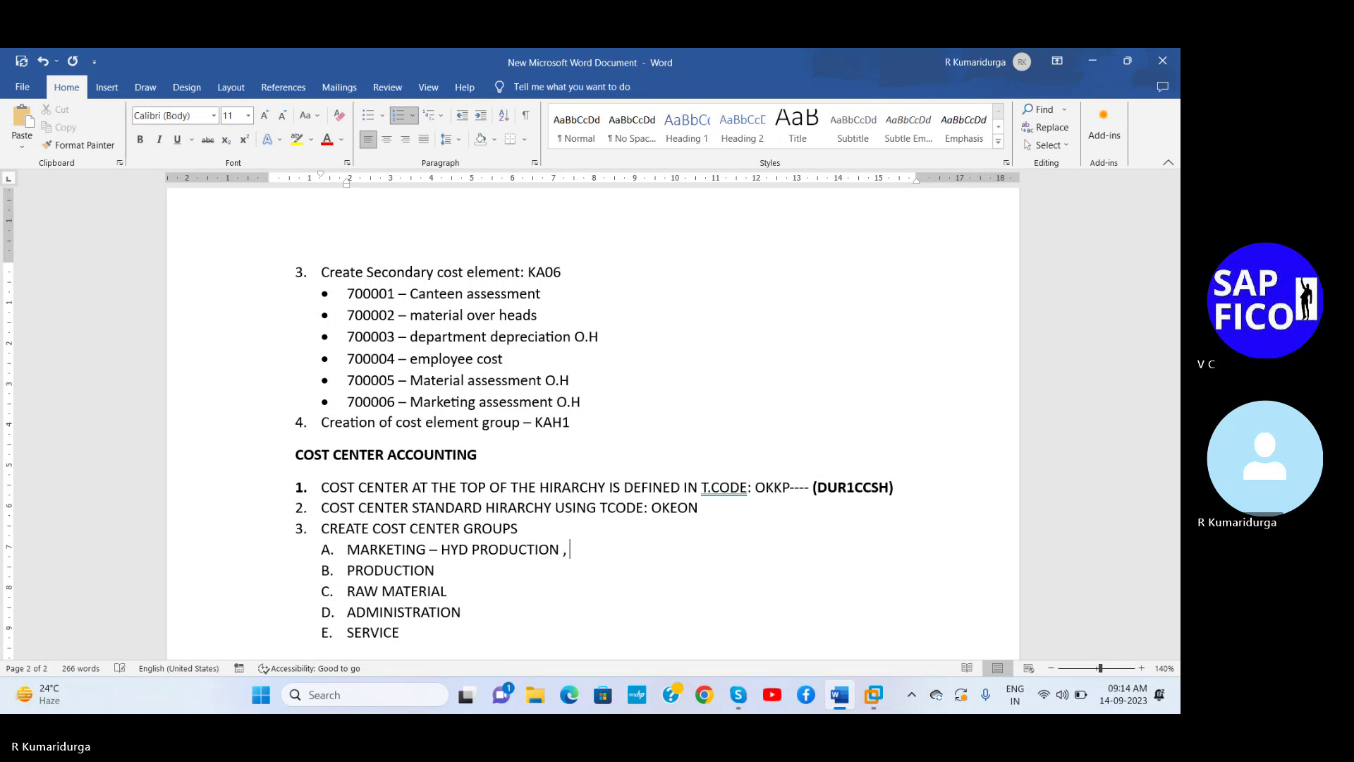
{"action": "type", "text": "HYD SE"}
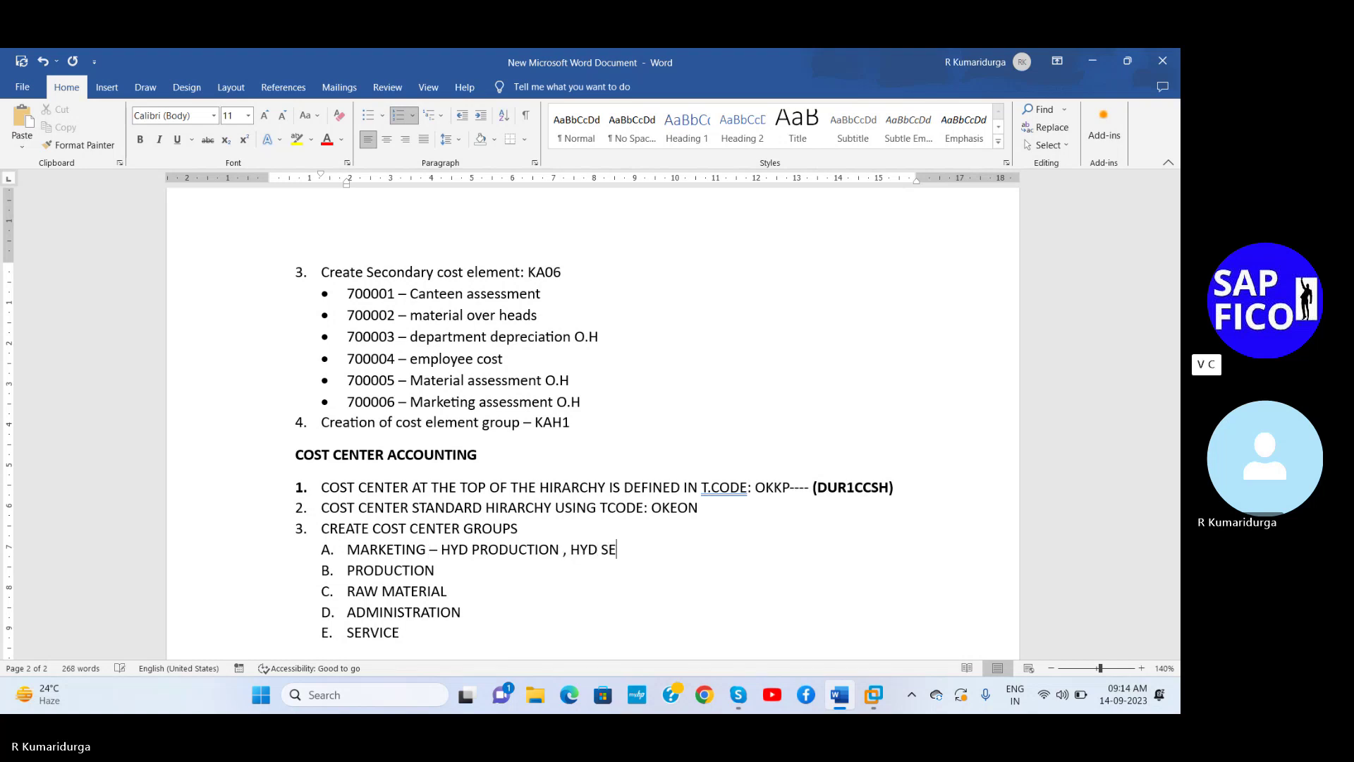
{"action": "type", "text": "RVICE"}
{"action": "left_click", "coordinate": [560, 549]}
{"action": "key", "text": "BackSpace"}
{"action": "key", "text": "BackSpace"}
{"action": "key", "text": "BackSpace"}
{"action": "key", "text": "BackSpace"}
{"action": "type", "text": "SALES"}
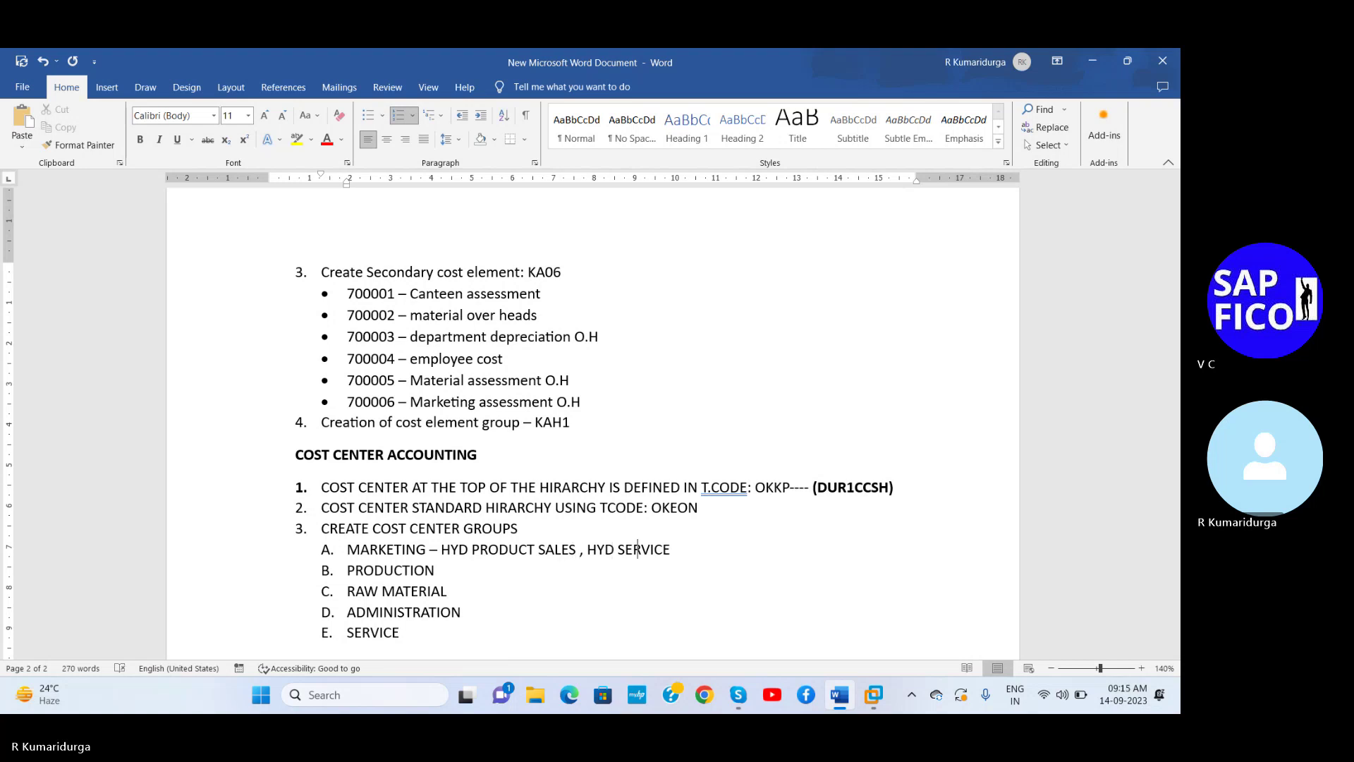
- Extend the MARKETING line so it continues as HYD SERVICE SALES, BANG PRODUCT SALES, BANG SERVICE SALES
{"action": "key", "text": "Right"}
{"action": "key", "text": "Right"}
{"action": "key", "text": "Right"}
{"action": "key", "text": "Right"}
{"action": "key", "text": "Right"}
{"action": "type", "text": "SALES, BANG PRODUCT S"}
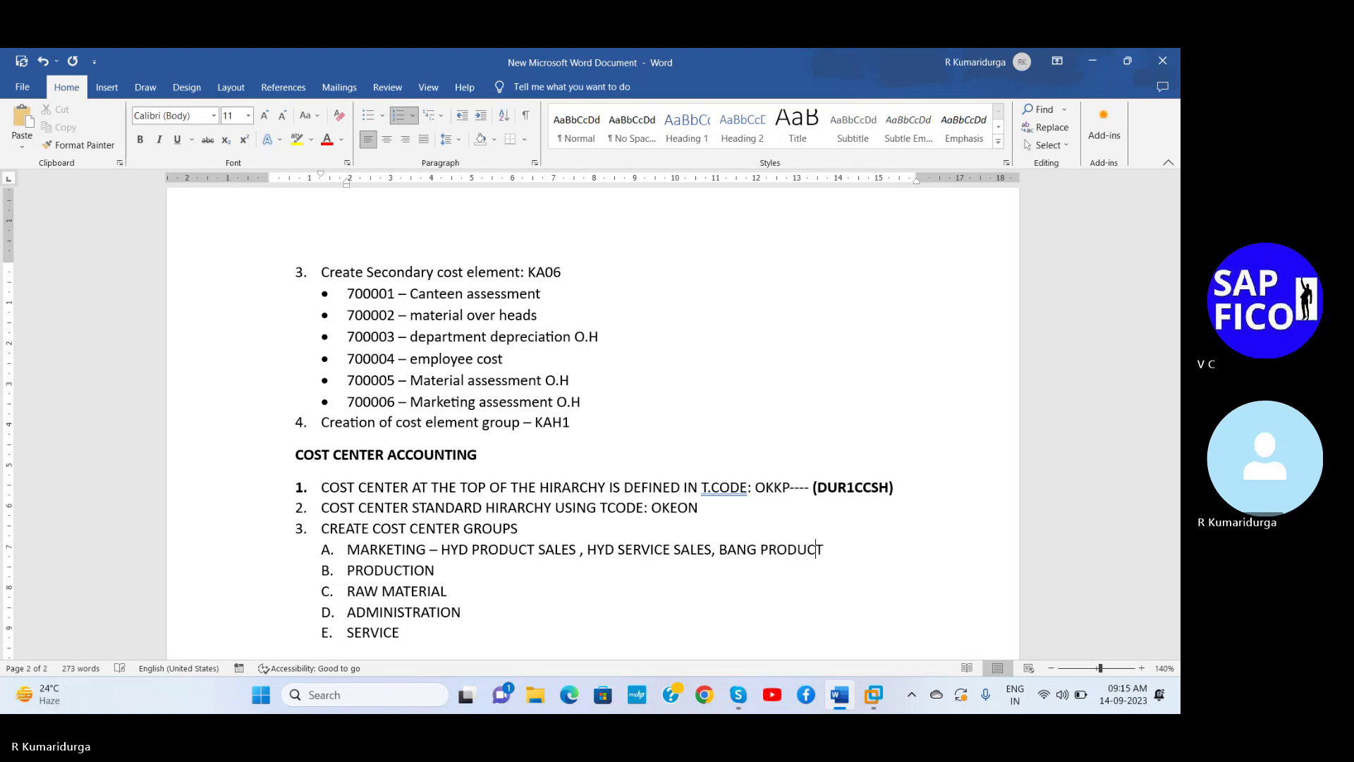
{"action": "type", "text": "ALES, H"}
{"action": "key", "text": "BackSpace"}
{"action": "type", "text": "BAN"}
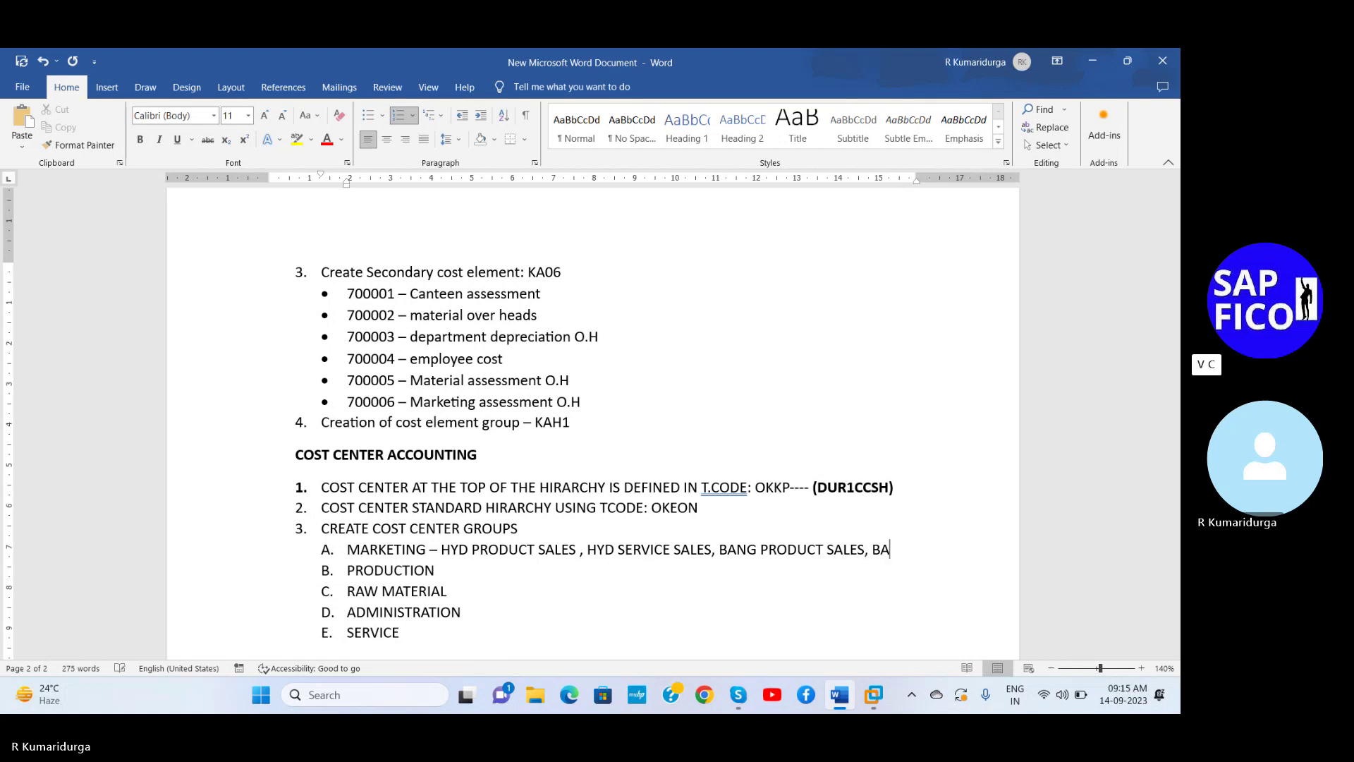
{"action": "type", "text": "G SER"}
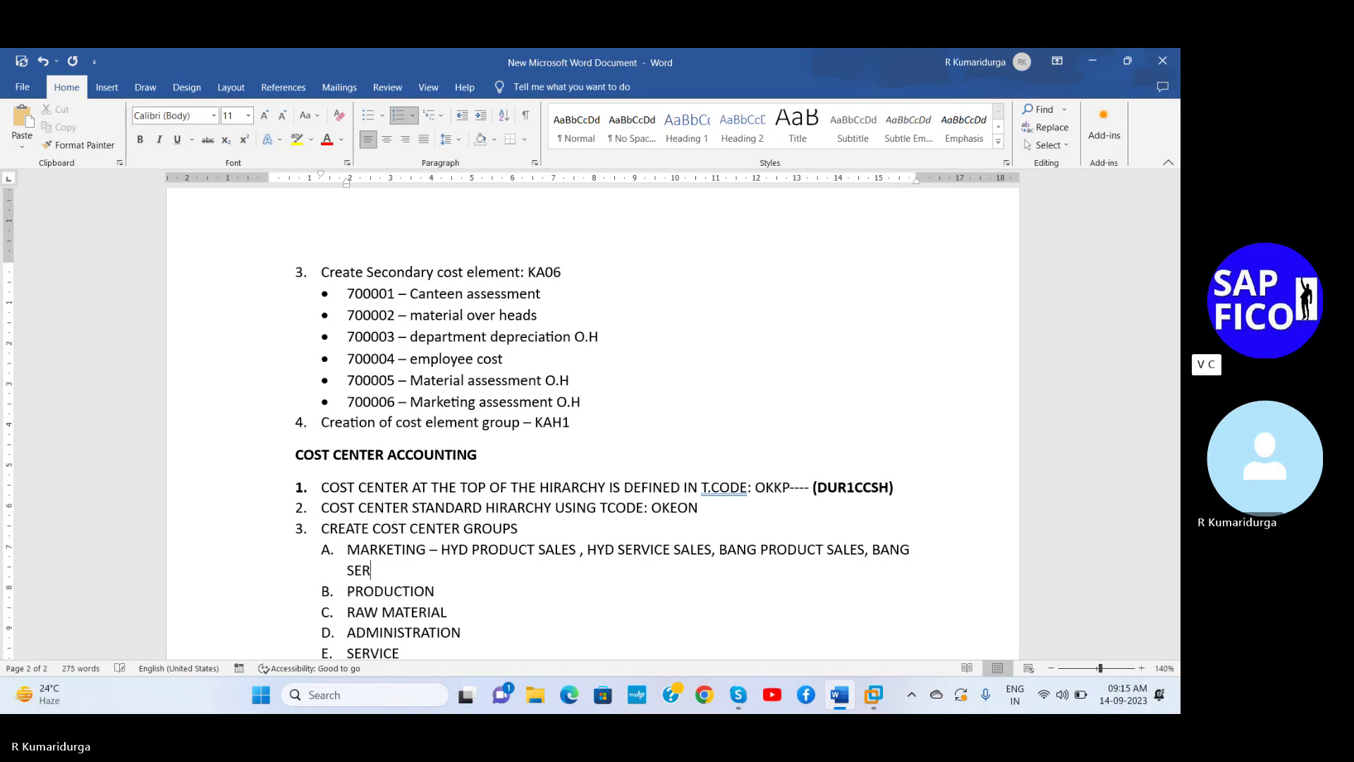
{"action": "type", "text": "VICE SALES."}
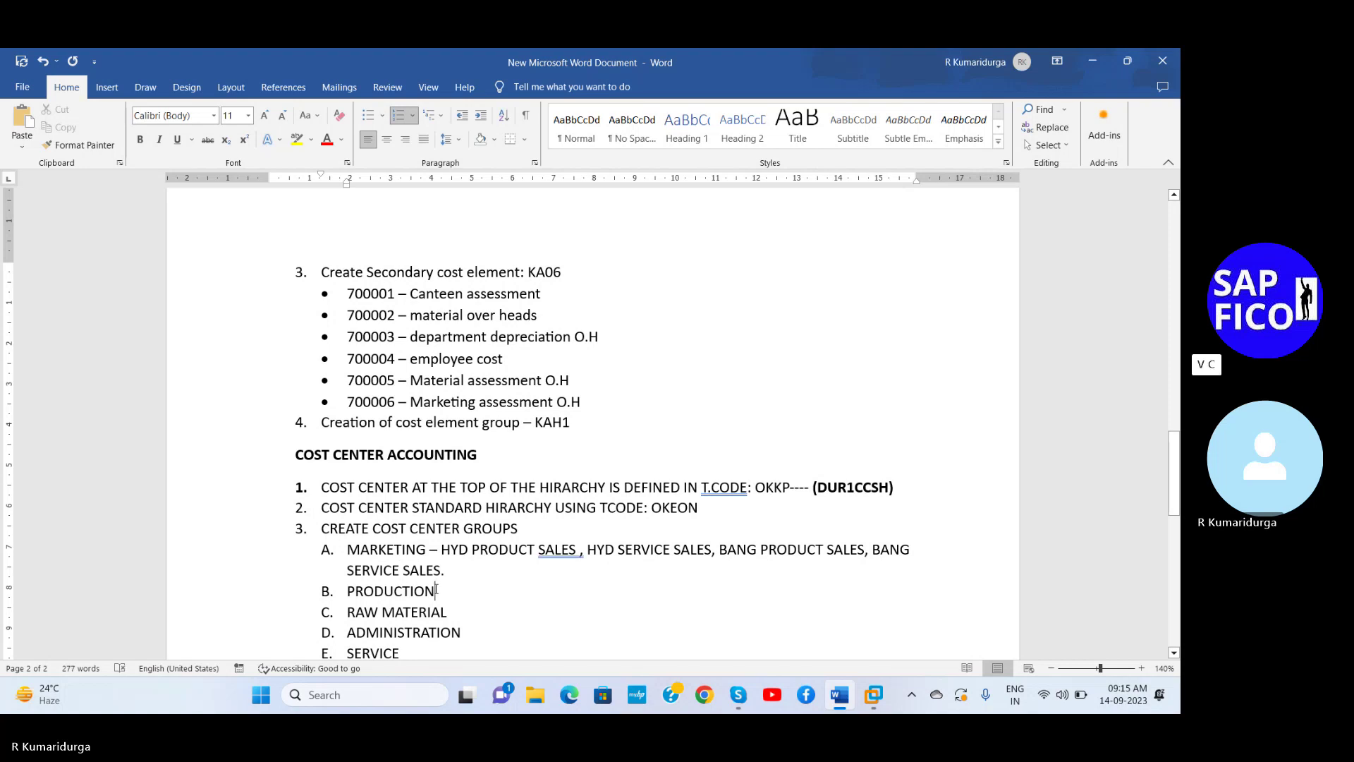
- Write PRODUCTION 1, PRODUCTION 2 after a dash on the PRODUCTION line of the lettered list
{"action": "left_click", "coordinate": [436, 589]}
{"action": "type", "text": "--"}
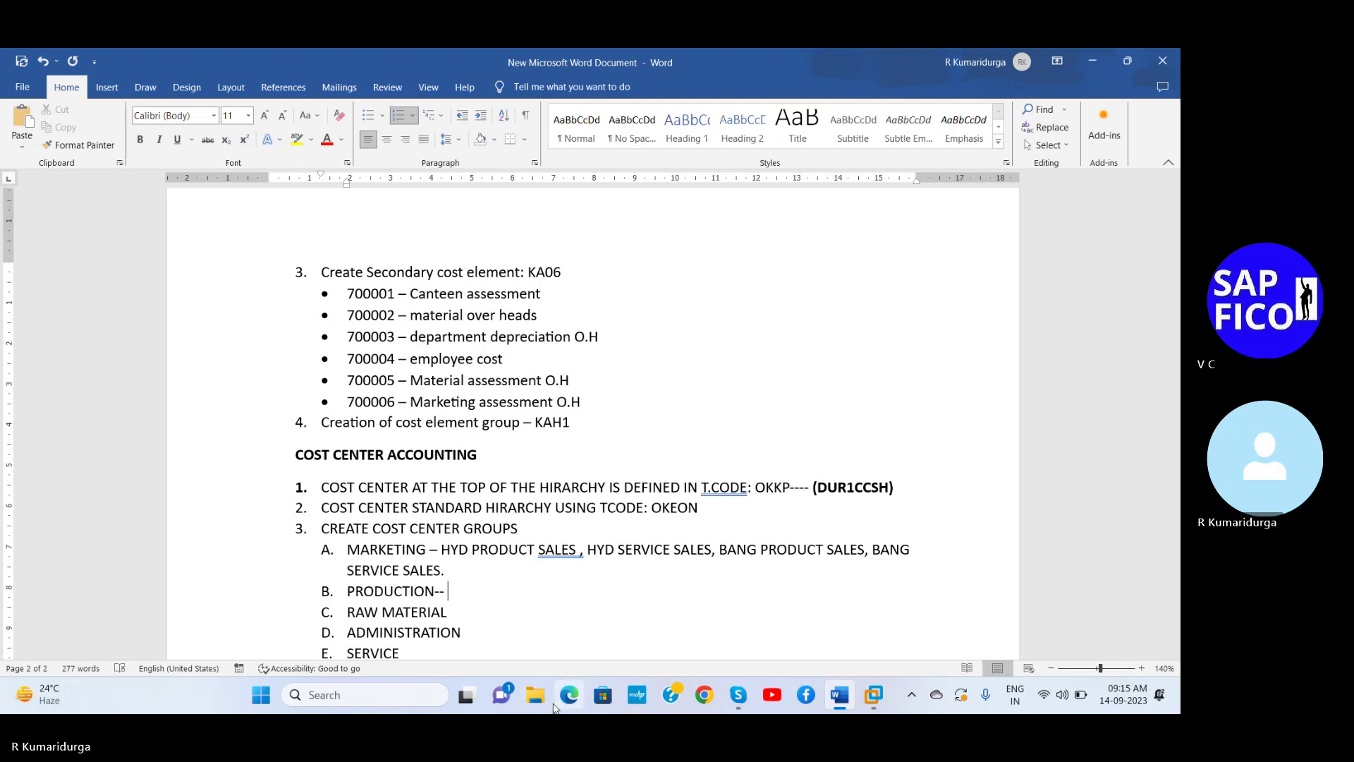
{"action": "mouse_move", "coordinate": [873, 708]}
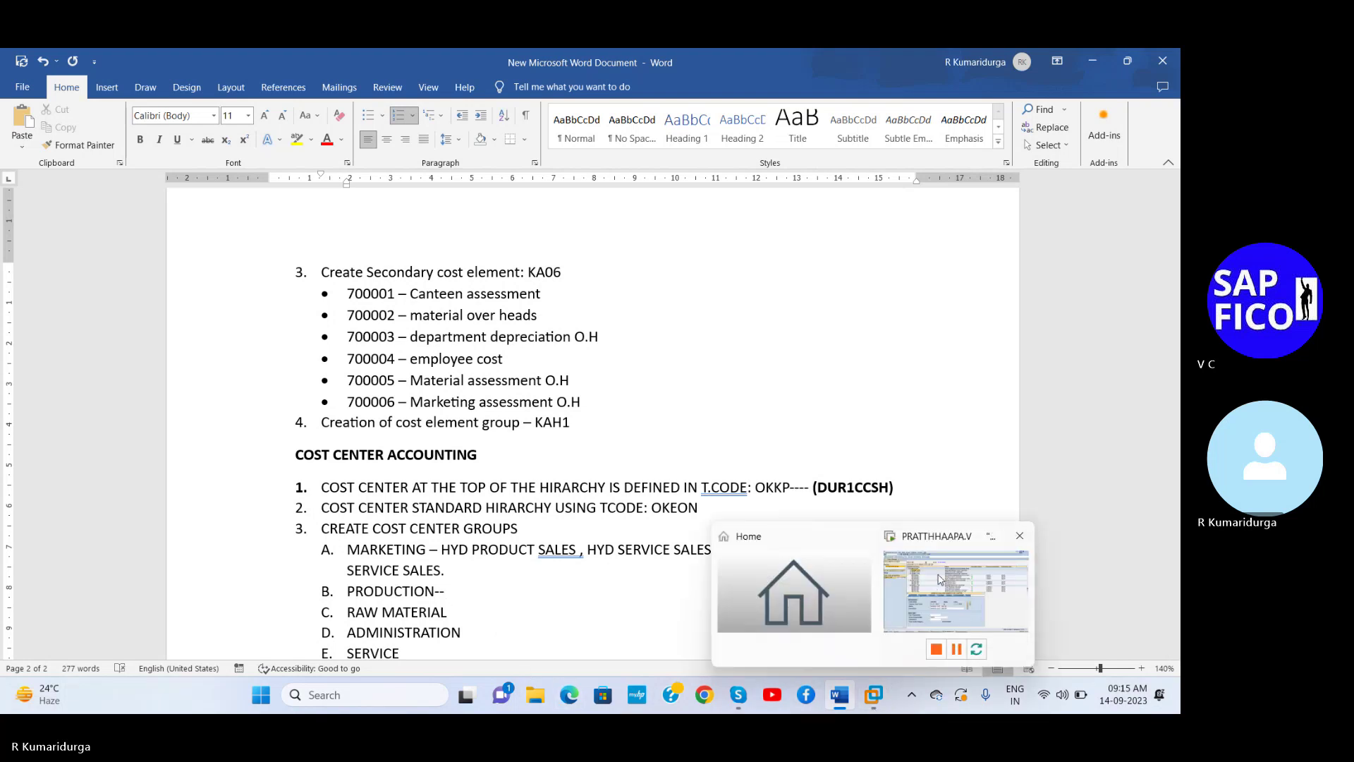
{"action": "mouse_move", "coordinate": [938, 579]}
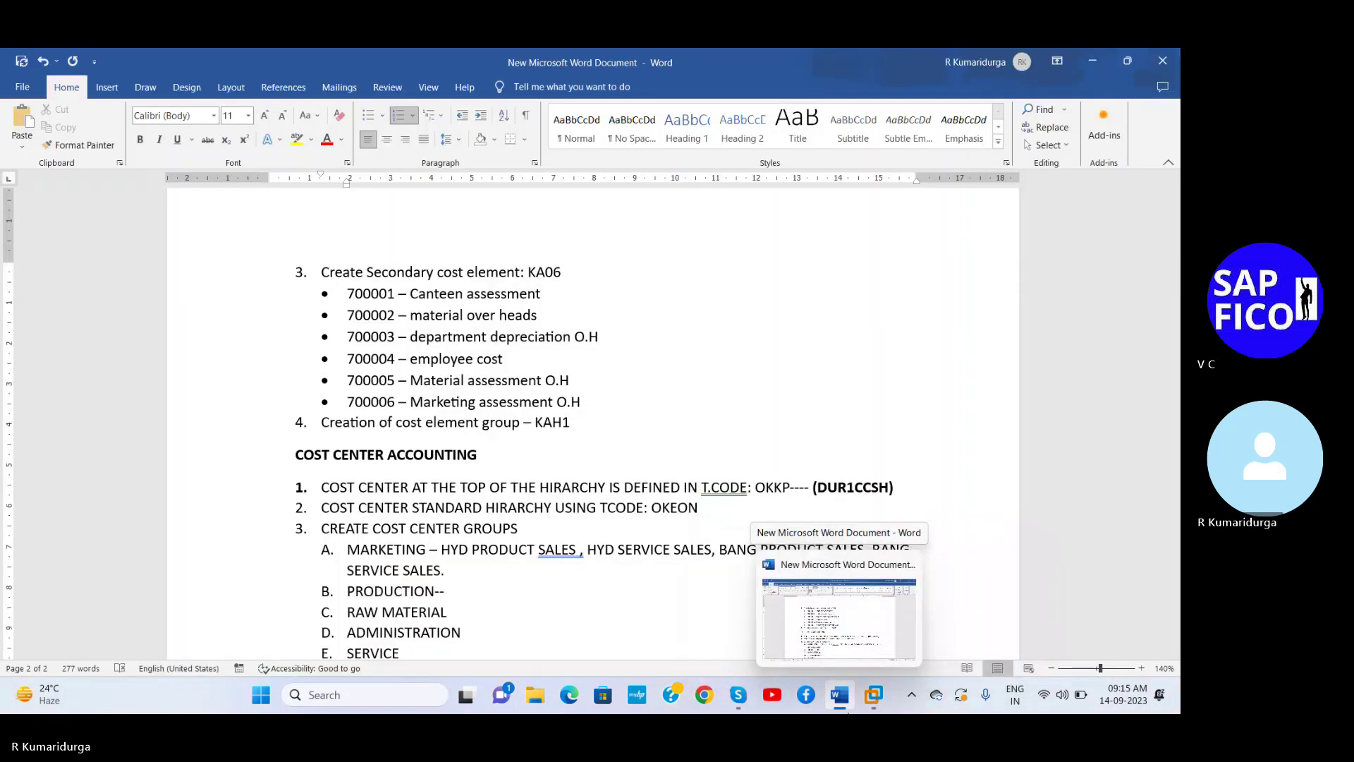
{"action": "left_click", "coordinate": [849, 711]}
{"action": "type", "text": "PRODUCTION "}
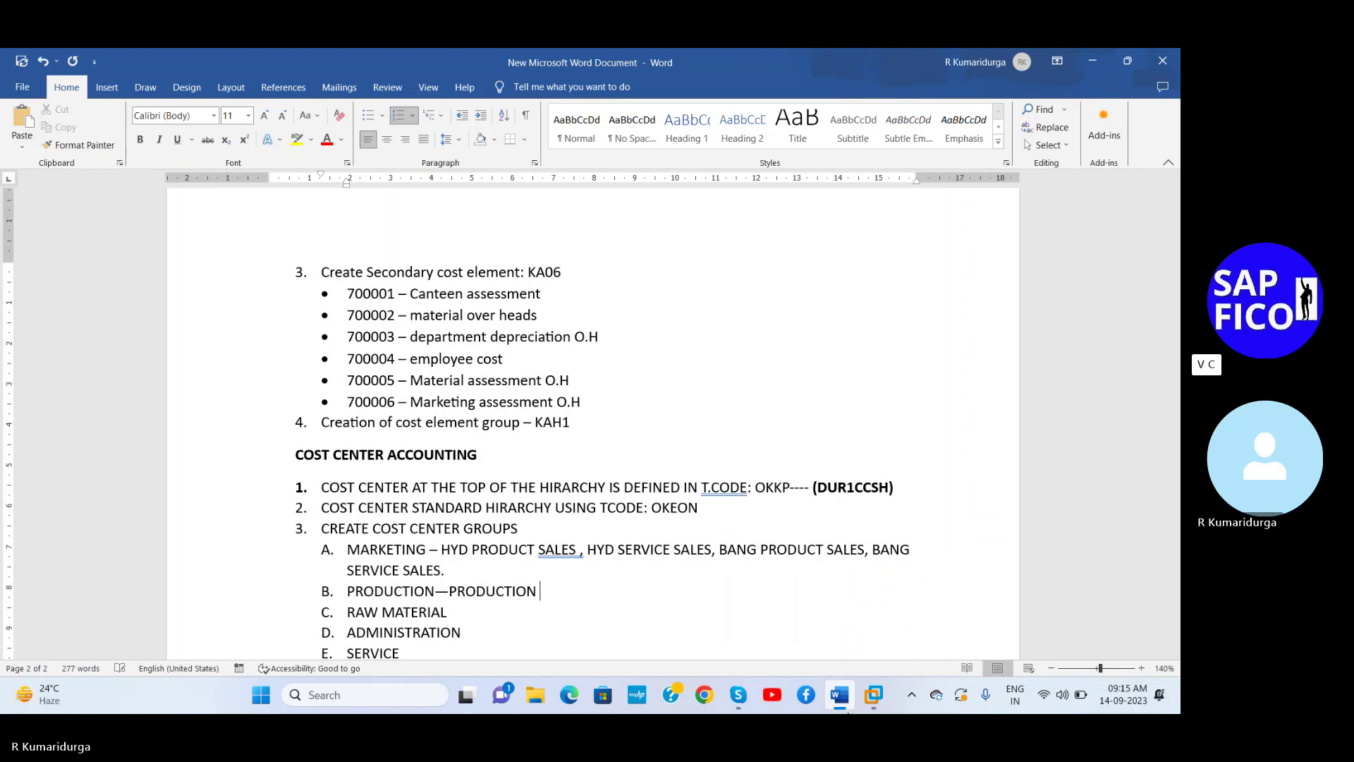
{"action": "type", "text": "1, PRODUCTION 2"}
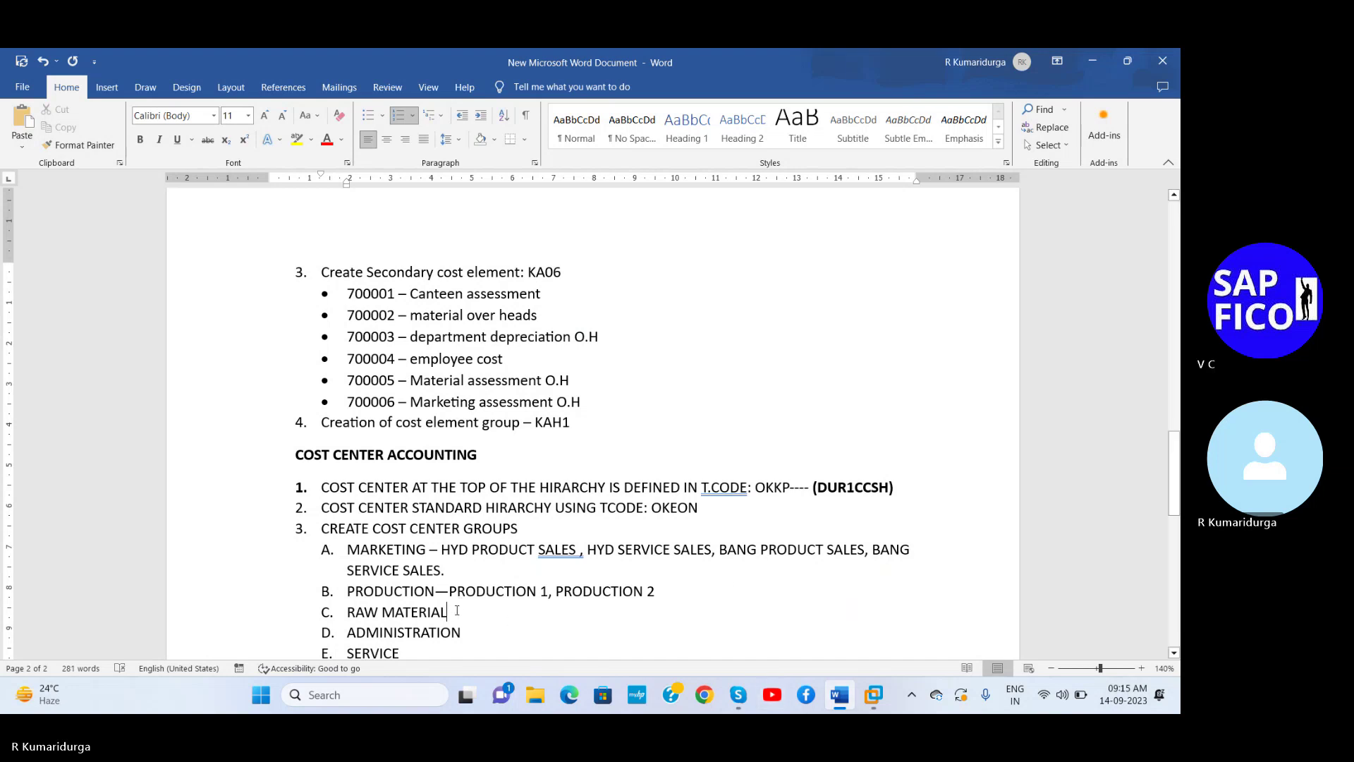
- Start a dash after RAW MATERIAL, then remove it and the cost centers written after the PRODUCTION entry
{"action": "type", "text": " --"}
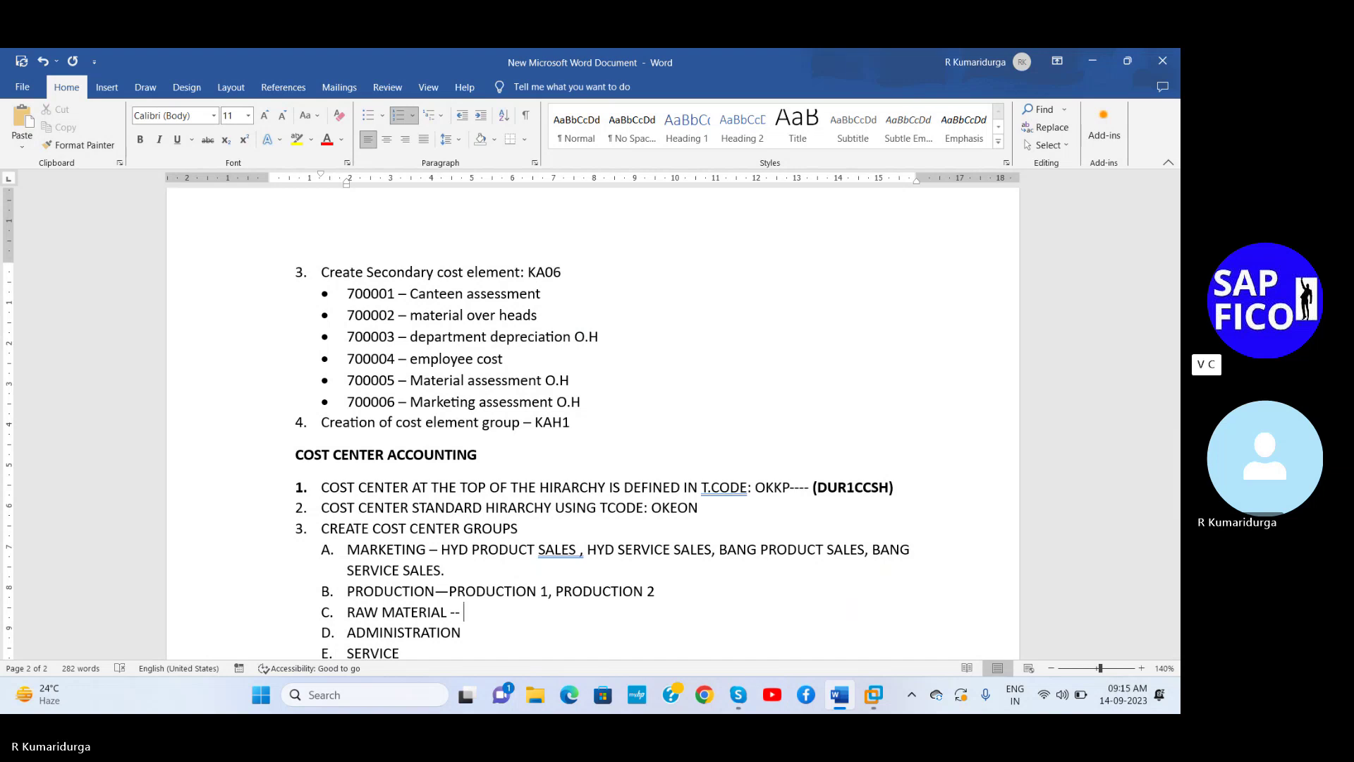
{"action": "key", "text": "BackSpace"}
{"action": "key", "text": "BackSpace"}
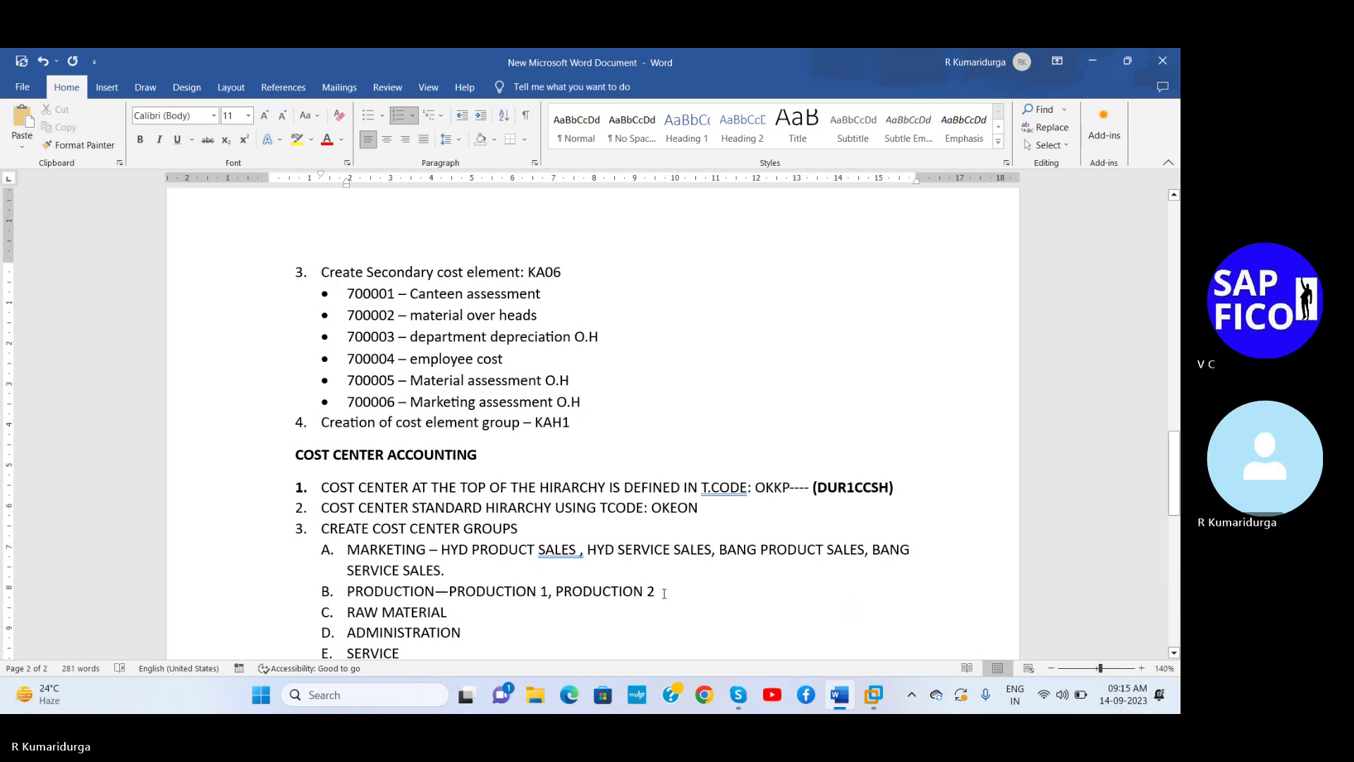
{"action": "key", "text": "BackSpace"}
{"action": "key", "text": "BackSpace"}
{"action": "key", "text": "BackSpace"}
{"action": "key", "text": "BackSpace"}
{"action": "key", "text": "BackSpace"}
{"action": "key", "text": "BackSpace"}
{"action": "key", "text": "BackSpace"}
{"action": "key", "text": "BackSpace"}
{"action": "key", "text": "BackSpace"}
{"action": "key", "text": "BackSpace"}
{"action": "key", "text": "BackSpace"}
{"action": "key", "text": "BackSpace"}
{"action": "key", "text": "BackSpace"}
{"action": "key", "text": "BackSpace"}
{"action": "key", "text": "BackSpace"}
{"action": "key", "text": "BackSpace"}
{"action": "key", "text": "BackSpace"}
{"action": "key", "text": "BackSpace"}
{"action": "key", "text": "BackSpace"}
{"action": "key", "text": "BackSpace"}
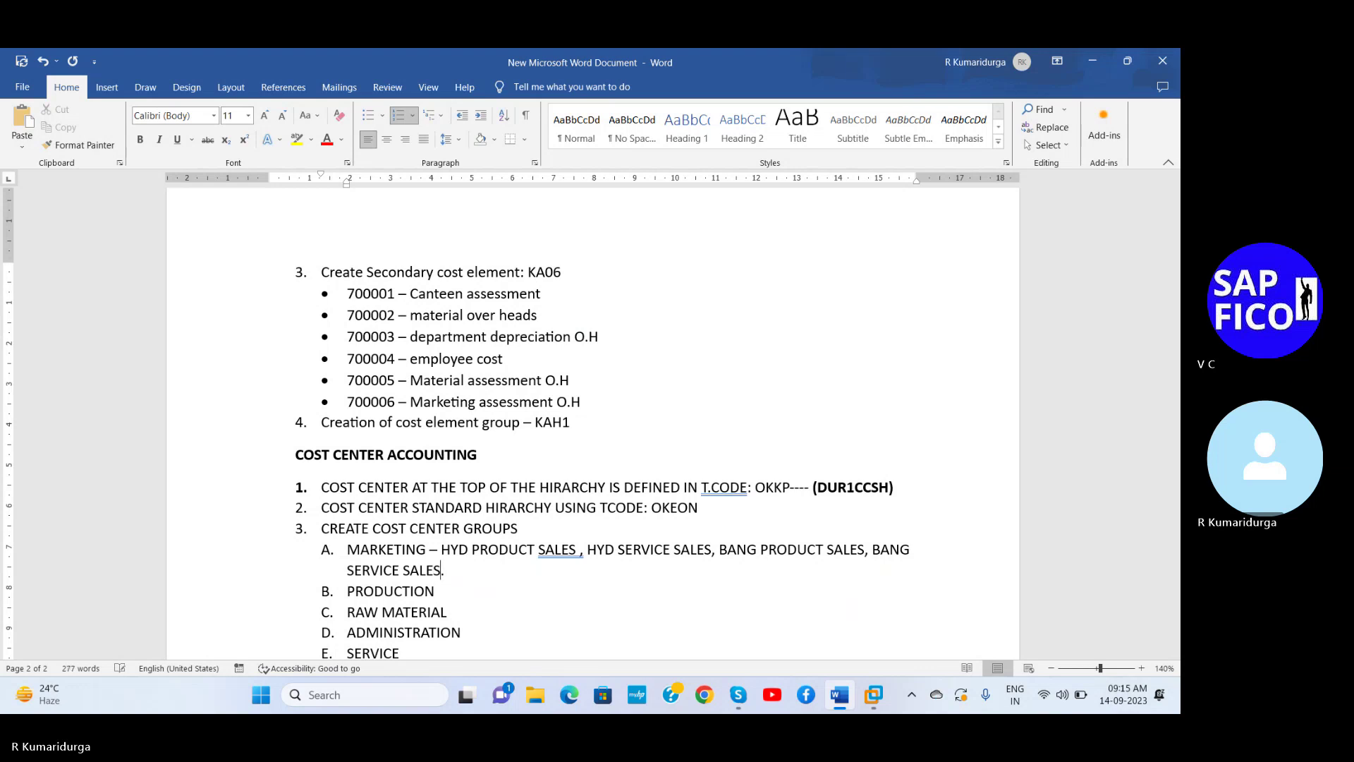
- Delete the dash and all cost centers written after MARKETING, leaving only the group name on that line
{"action": "key", "text": "BackSpace"}
{"action": "key", "text": "BackSpace"}
{"action": "key", "text": "BackSpace"}
{"action": "key", "text": "BackSpace"}
{"action": "key", "text": "BackSpace"}
{"action": "key", "text": "BackSpace"}
{"action": "key", "text": "BackSpace"}
{"action": "key", "text": "BackSpace"}
{"action": "key", "text": "BackSpace"}
{"action": "key", "text": "BackSpace"}
{"action": "key", "text": "BackSpace"}
{"action": "key", "text": "BackSpace"}
{"action": "key", "text": "BackSpace"}
{"action": "key", "text": "BackSpace"}
{"action": "key", "text": "BackSpace"}
{"action": "key", "text": "BackSpace"}
{"action": "key", "text": "BackSpace"}
{"action": "key", "text": "BackSpace"}
{"action": "key", "text": "BackSpace"}
{"action": "key", "text": "BackSpace"}
{"action": "key", "text": "BackSpace"}
{"action": "key", "text": "BackSpace"}
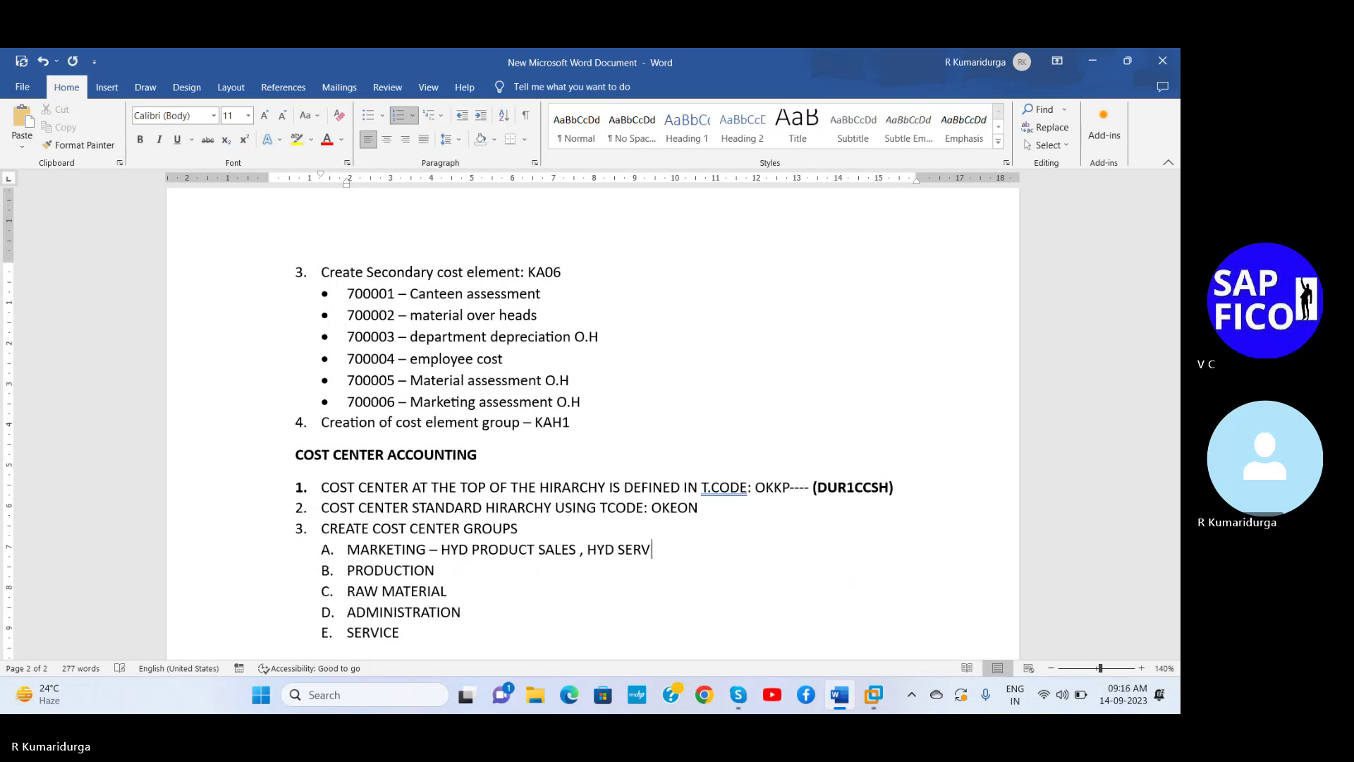
{"action": "key", "text": "BackSpace"}
{"action": "key", "text": "BackSpace"}
{"action": "key", "text": "BackSpace"}
{"action": "key", "text": "BackSpace"}
{"action": "key", "text": "BackSpace"}
{"action": "key", "text": "BackSpace"}
{"action": "key", "text": "BackSpace"}
{"action": "key", "text": "BackSpace"}
{"action": "key", "text": "BackSpace"}
{"action": "key", "text": "BackSpace"}
{"action": "key", "text": "BackSpace"}
{"action": "key", "text": "BackSpace"}
{"action": "key", "text": "BackSpace"}
{"action": "key", "text": "BackSpace"}
{"action": "key", "text": "BackSpace"}
{"action": "key", "text": "BackSpace"}
{"action": "key", "text": "BackSpace"}
{"action": "key", "text": "BackSpace"}
{"action": "key", "text": "BackSpace"}
{"action": "key", "text": "BackSpace"}
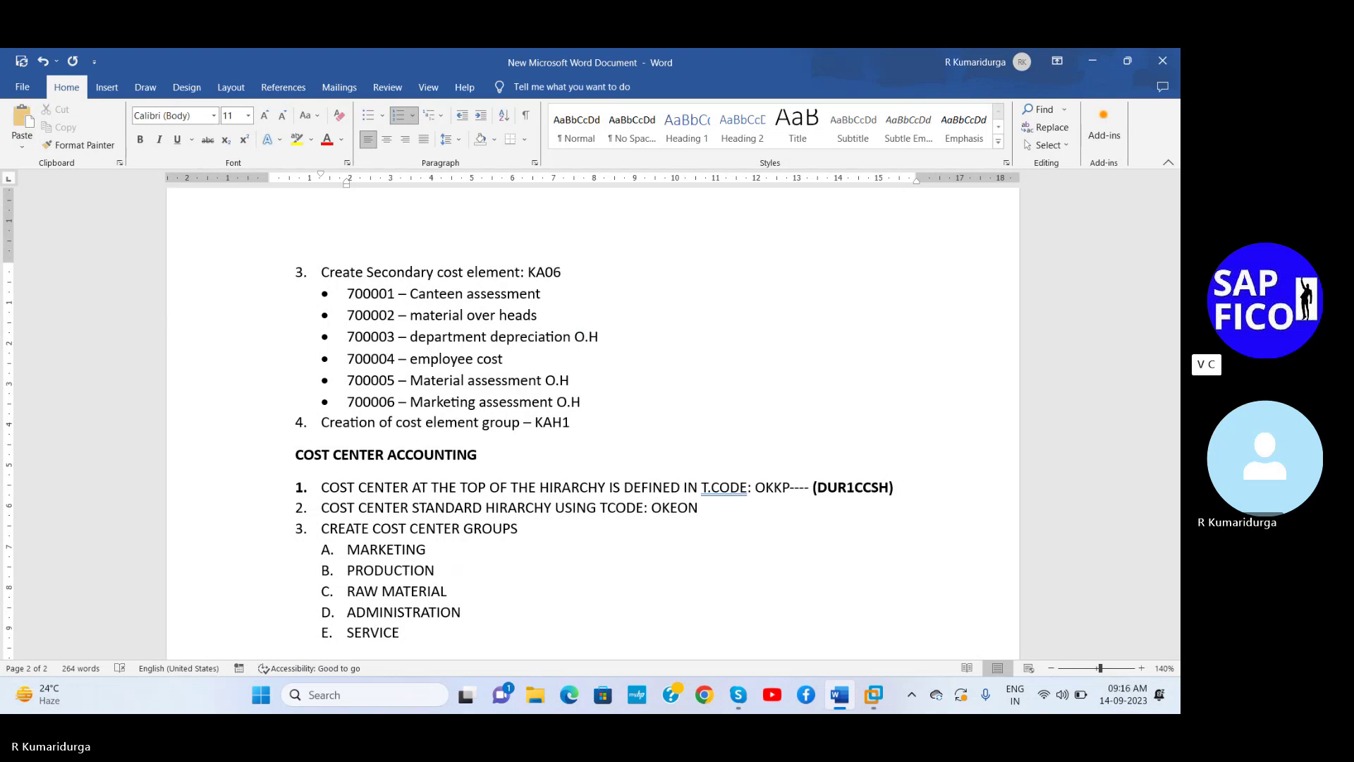
- Insert an unlettered line beneath MARKETING and try to start a bullet on it
{"action": "key", "text": "Return"}
{"action": "key", "text": "BackSpace"}
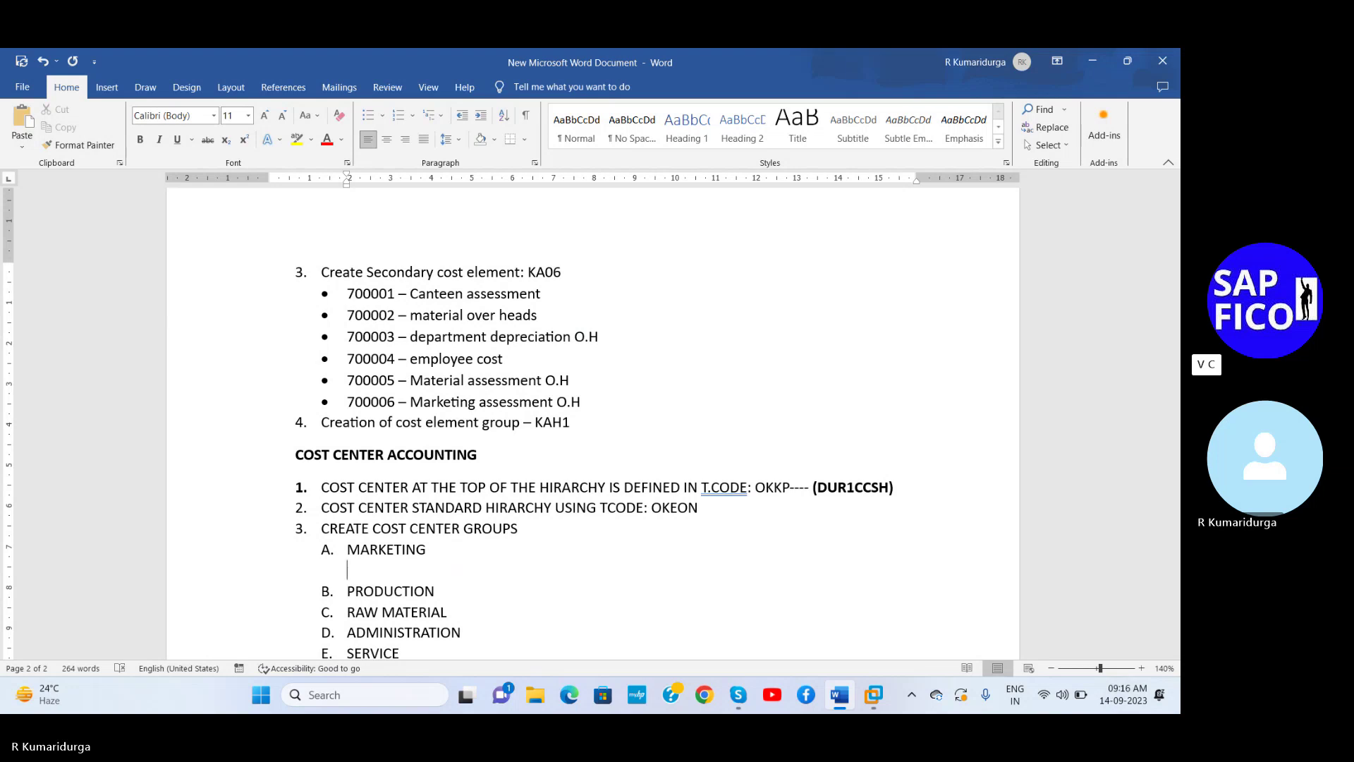
{"action": "type", "text": "*"}
{"action": "key", "text": "Return"}
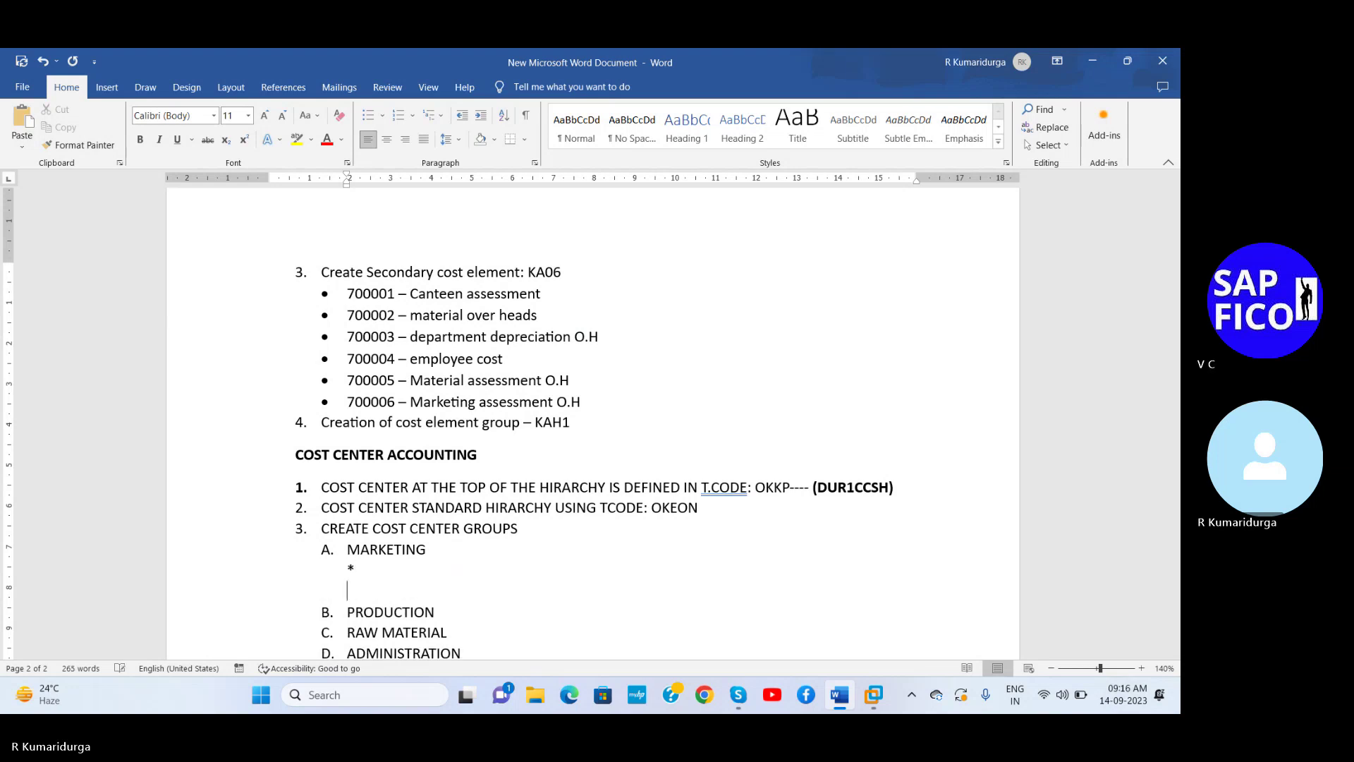
{"action": "key", "text": "Return"}
{"action": "key", "text": "BackSpace"}
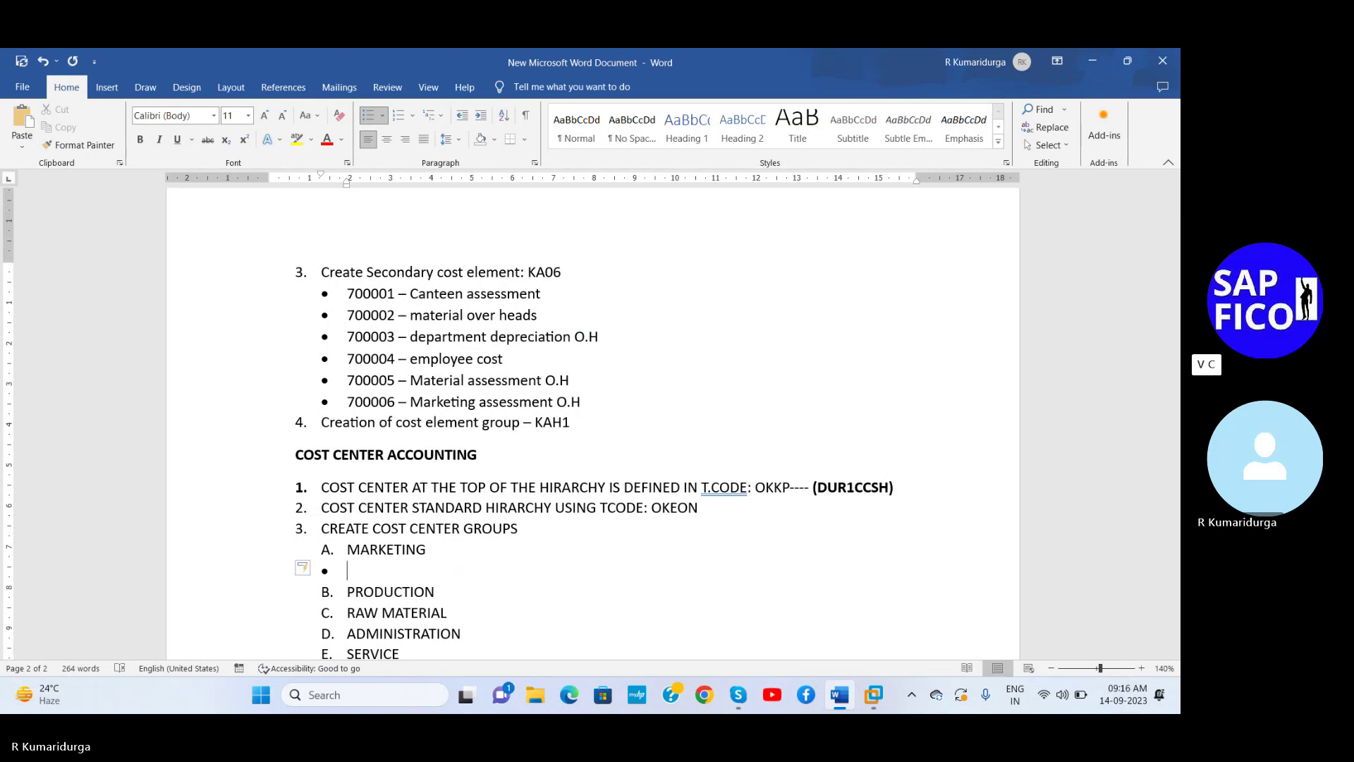
{"action": "key", "text": "BackSpace"}
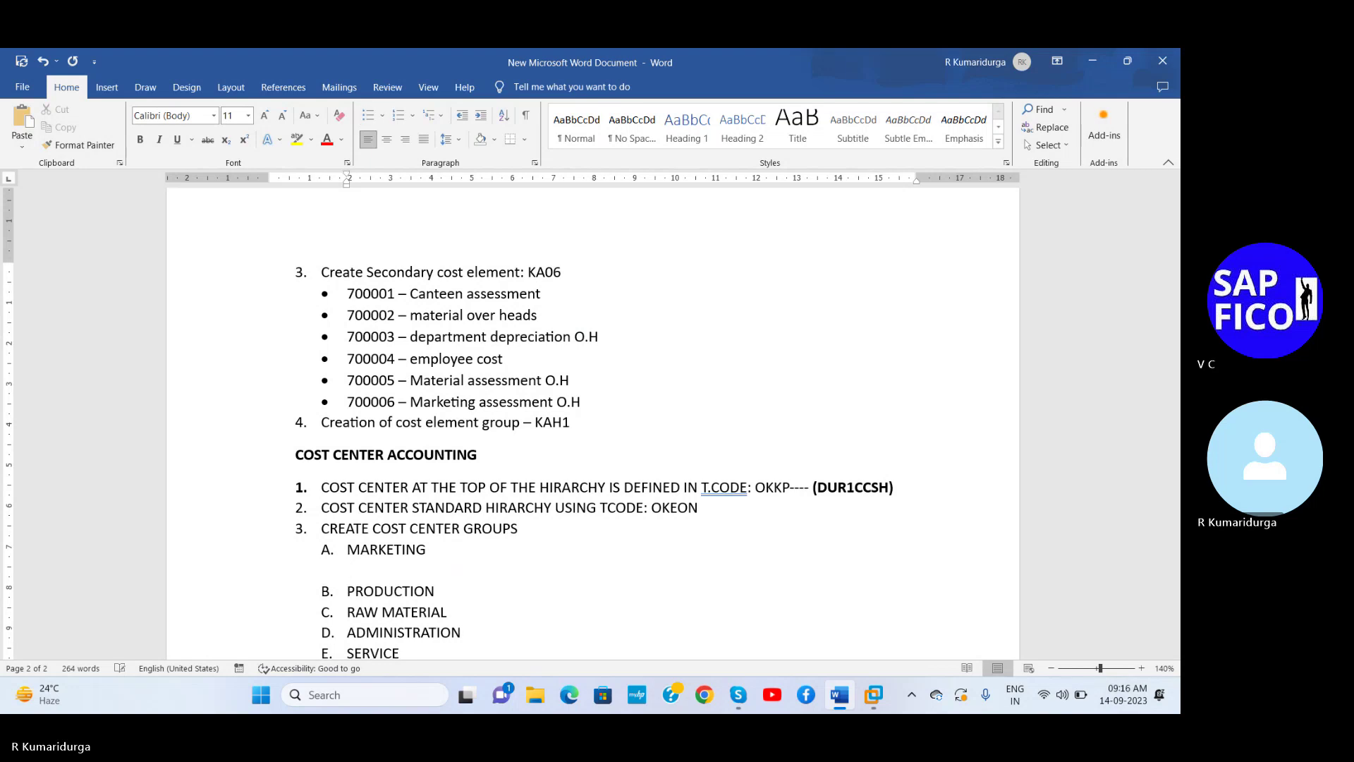
{"action": "key", "text": "Tab"}
{"action": "type", "text": "*"}
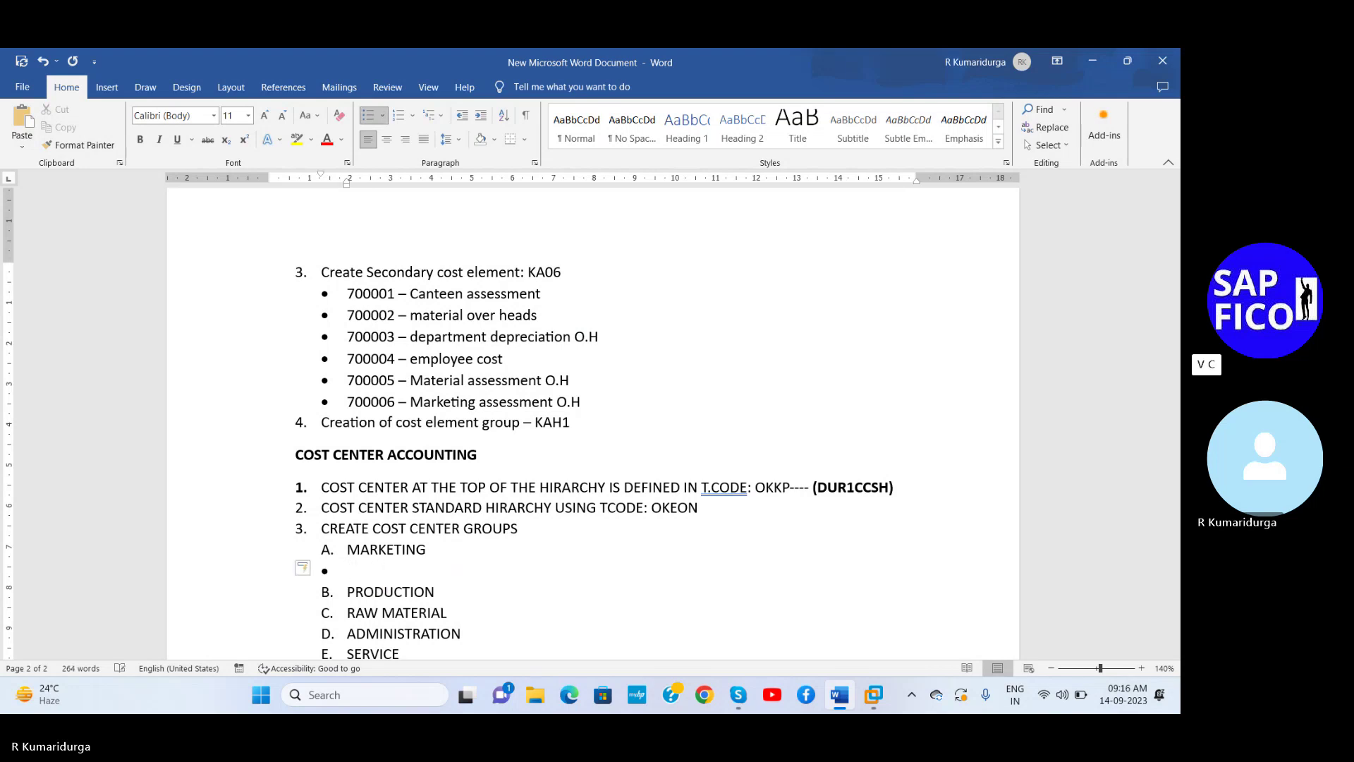
{"action": "key", "text": "BackSpace"}
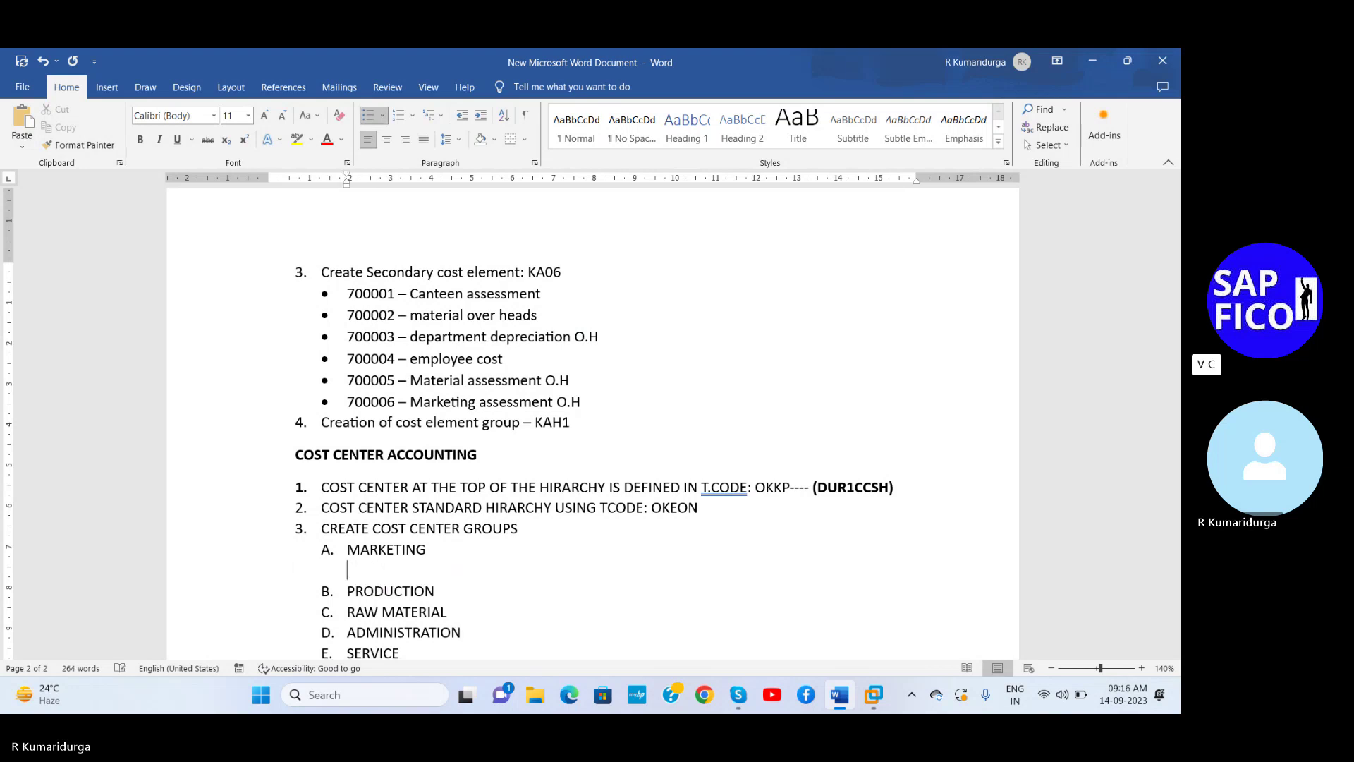
- List HYD PRODUCT SALES and HYD SERVICE SALES on indented, unlettered lines beneath MARKETING
{"action": "key", "text": "Tab"}
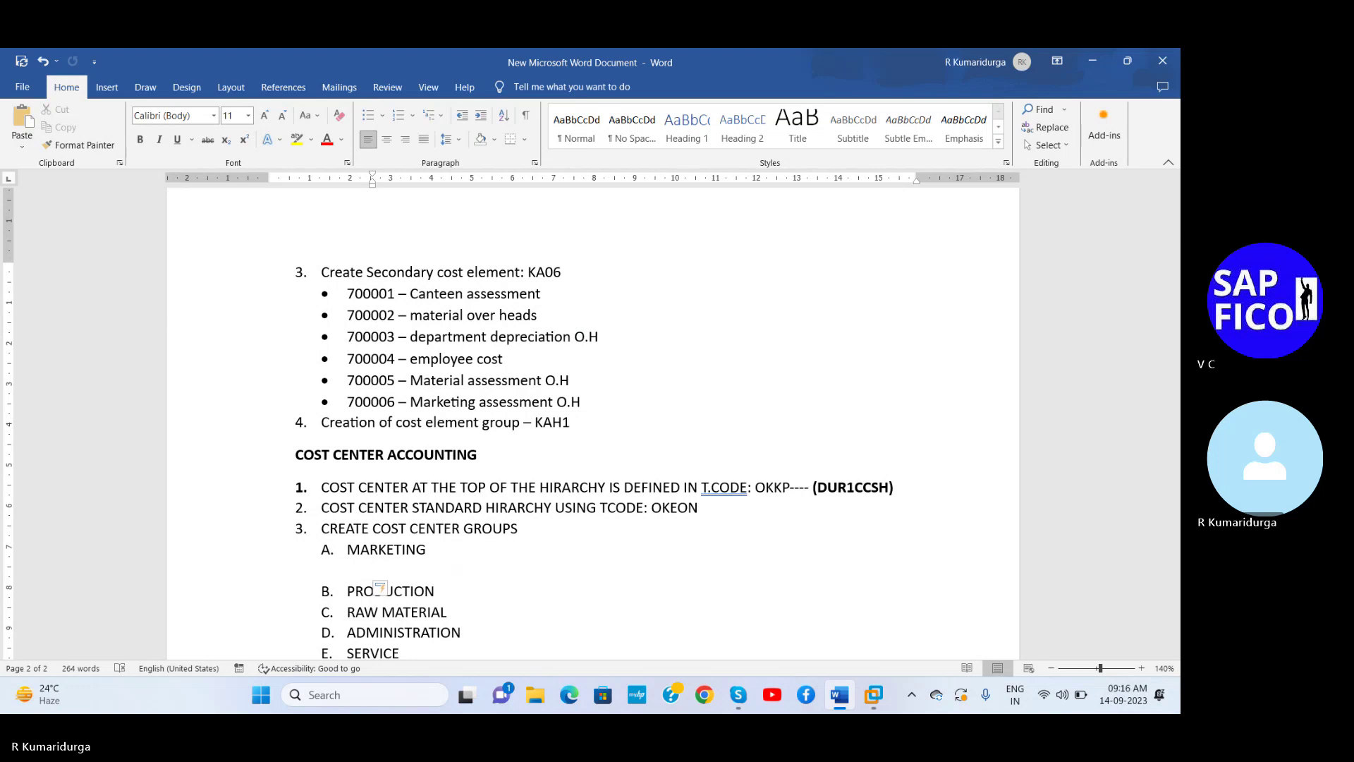
{"action": "type", "text": "HY"}
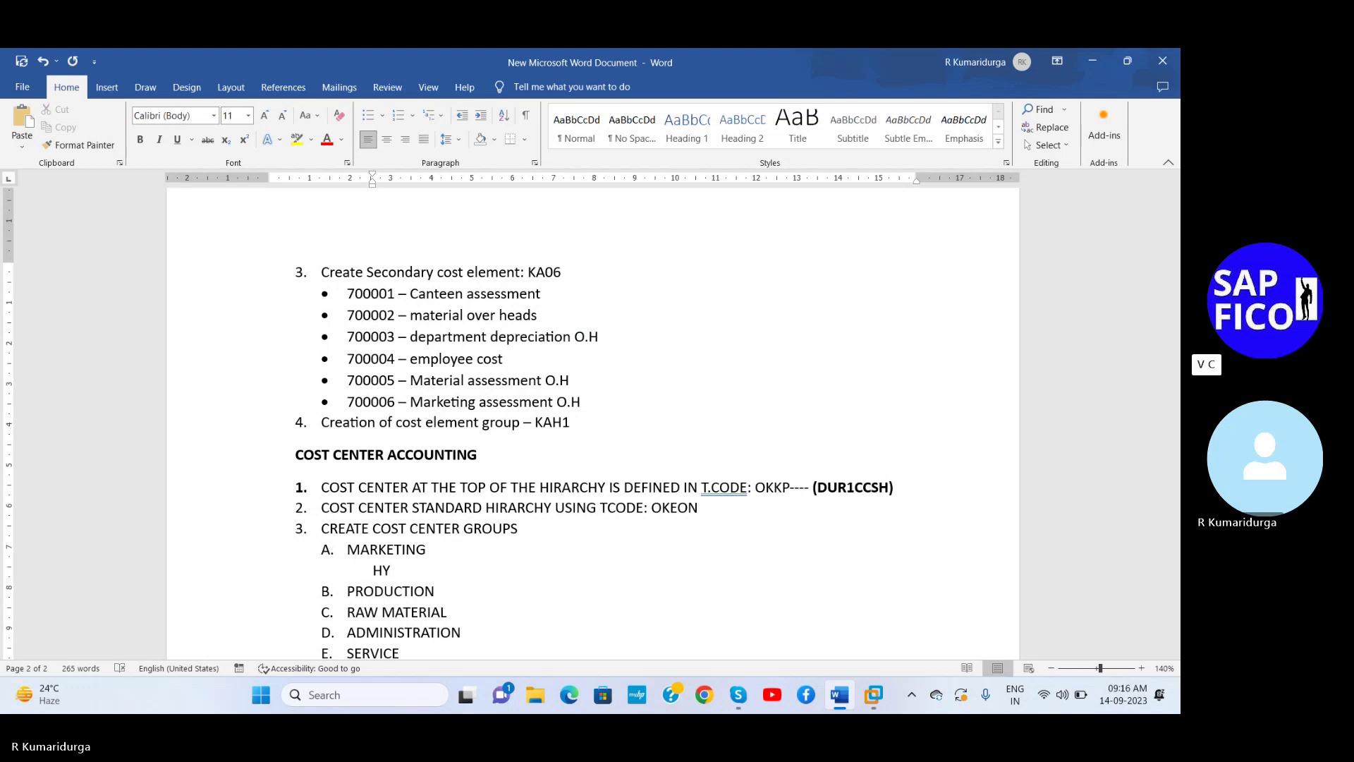
{"action": "type", "text": "D PRODUT"}
{"action": "key", "text": "BackSpace"}
{"action": "type", "text": "CT SALES"}
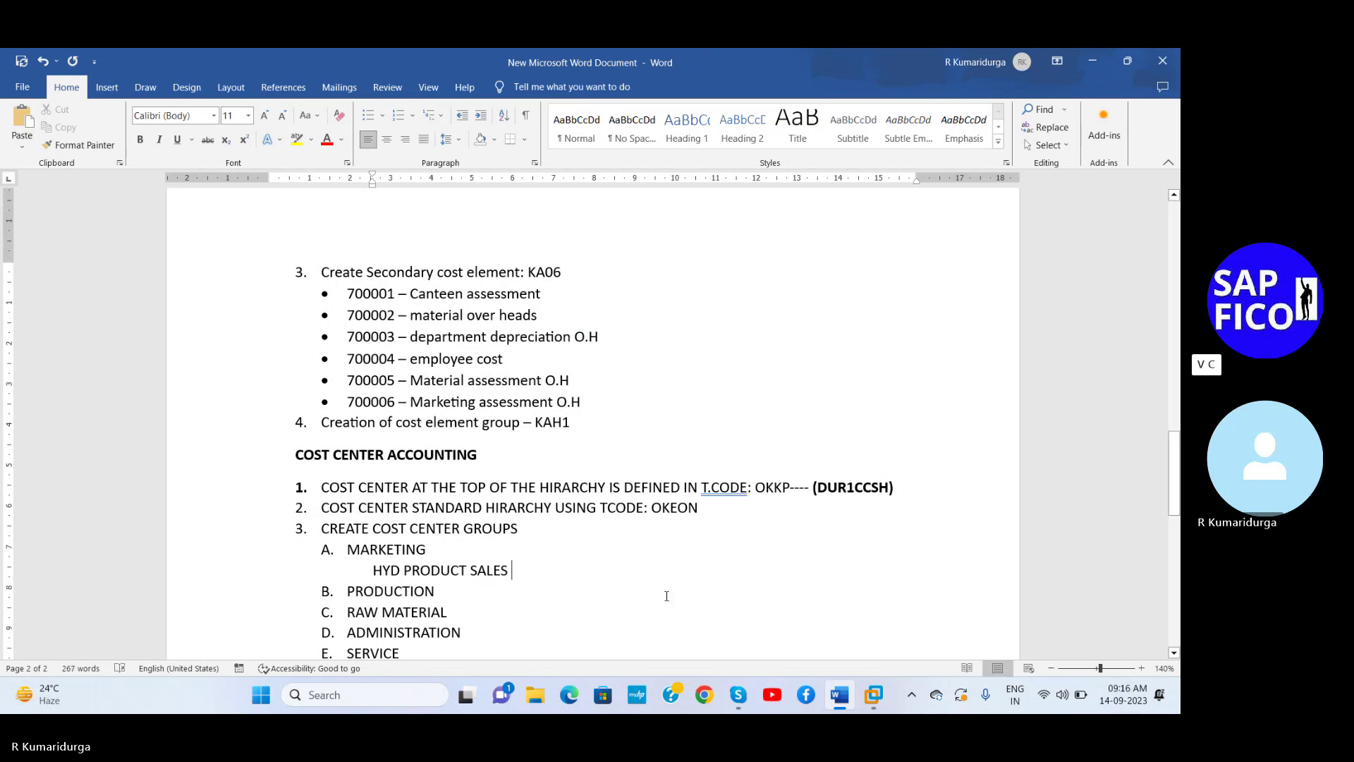
{"action": "key", "text": "Return"}
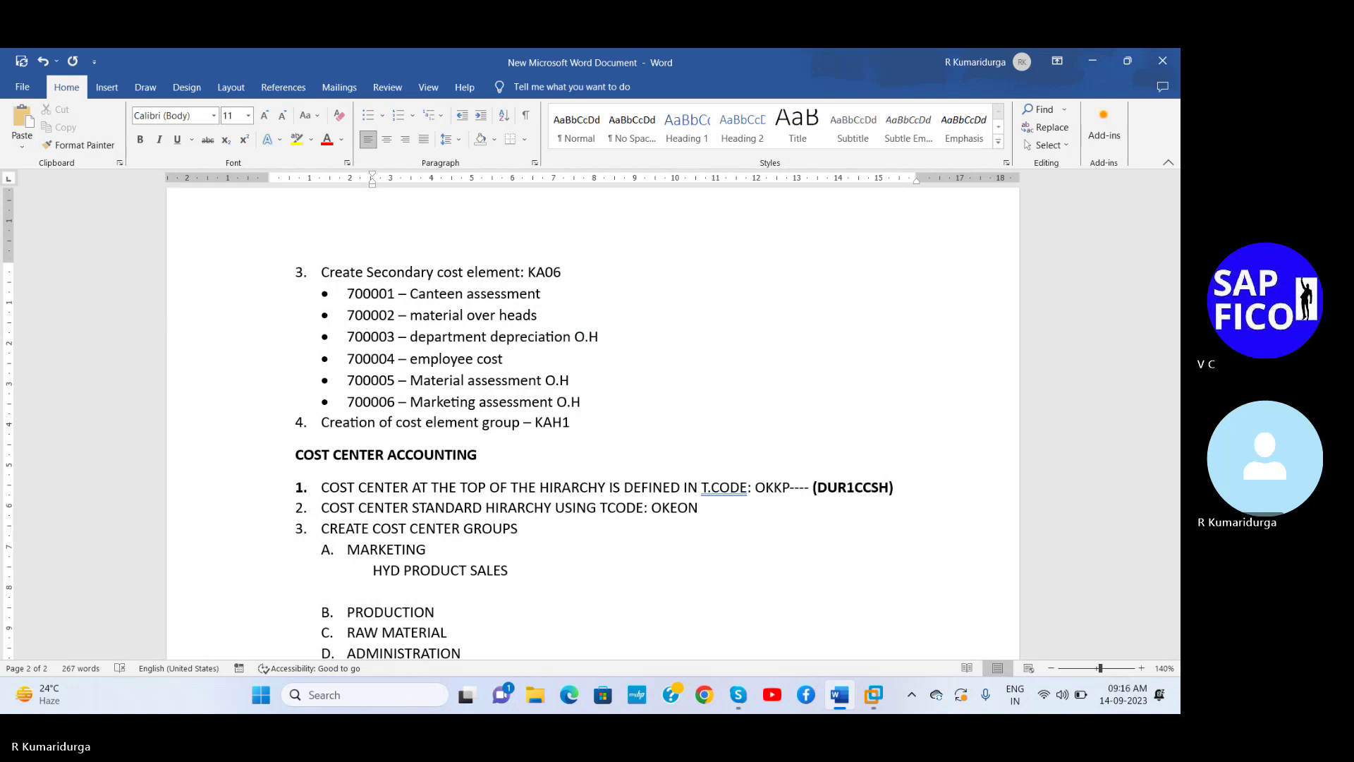
{"action": "type", "text": "HYD SER"}
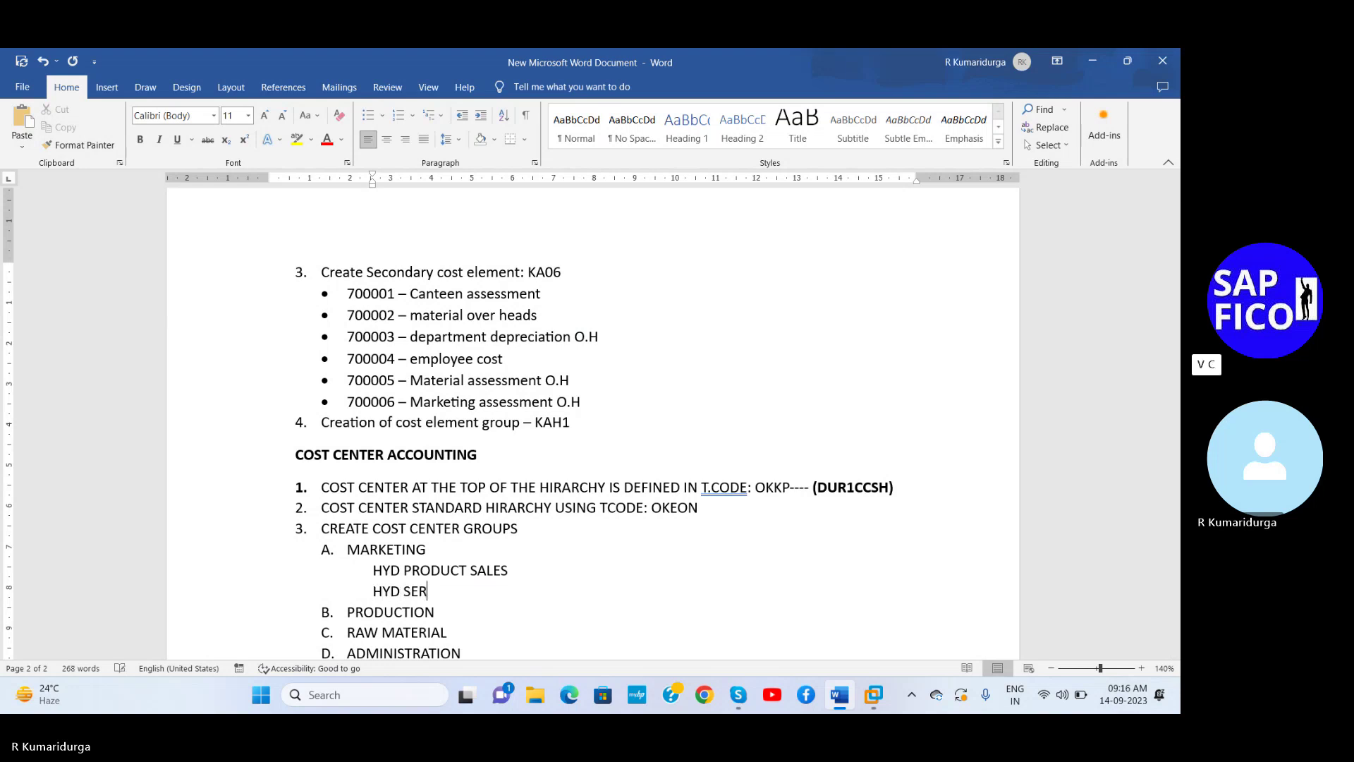
{"action": "type", "text": "VICE SALES"}
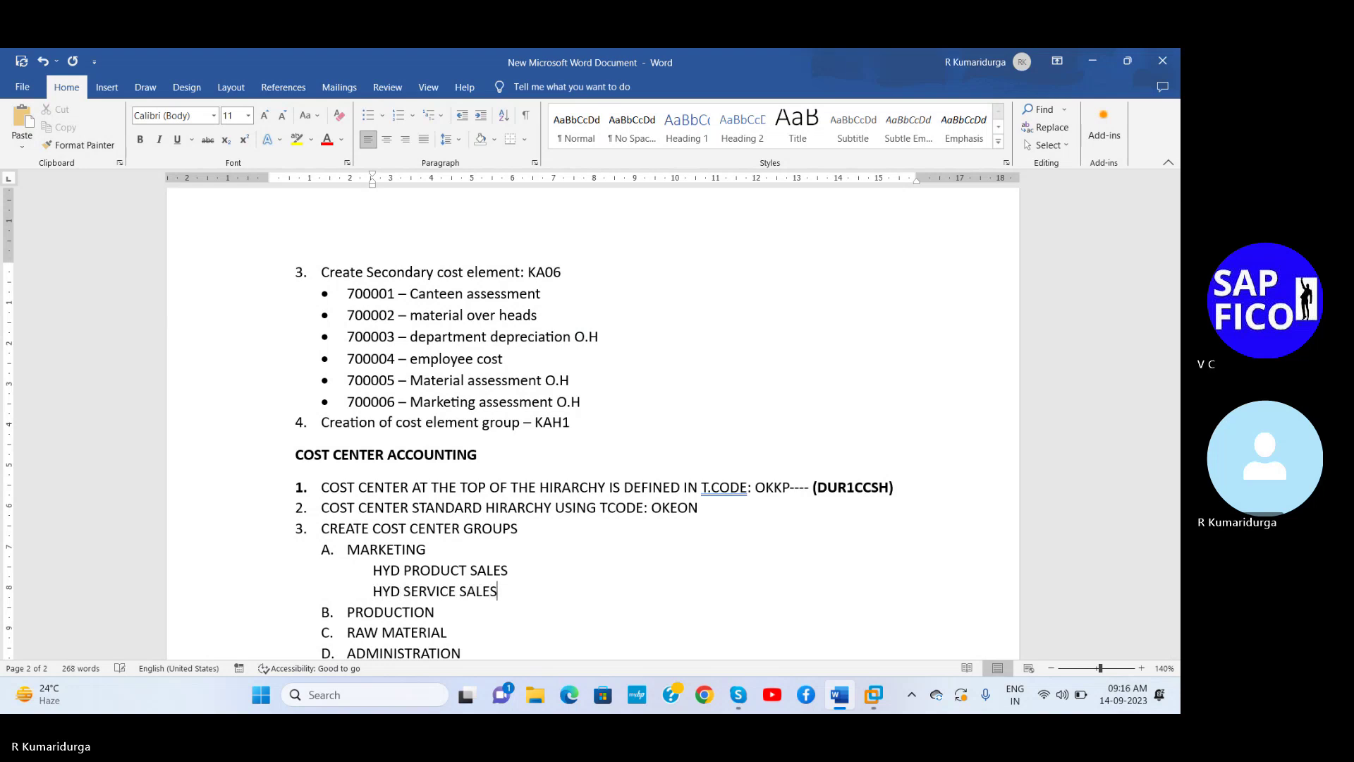
- Add BANGALORE PRODUCT SALES and BANGALORE SERVICE SALES on separate indented lines beneath HYD SERVICE SALES
{"action": "key", "text": "Return"}
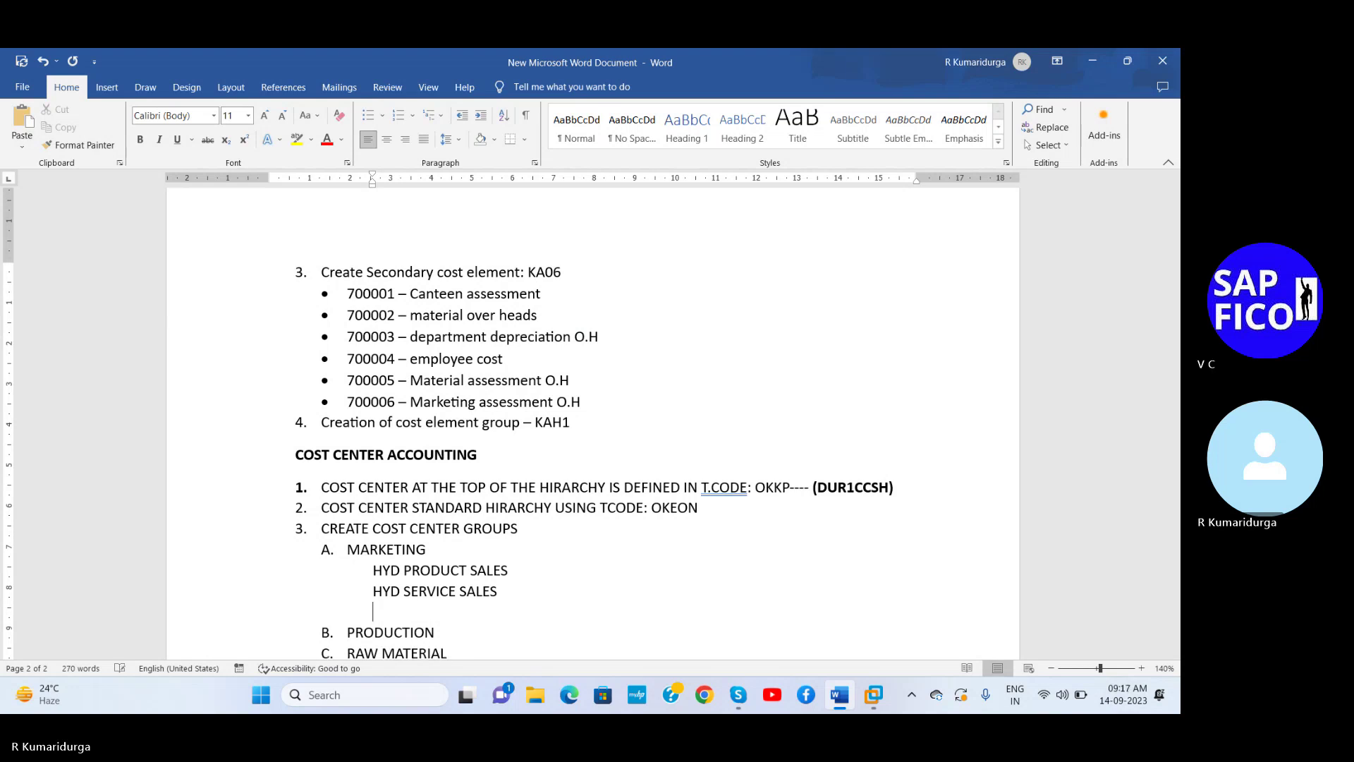
{"action": "type", "text": "BANGALORE PROD"}
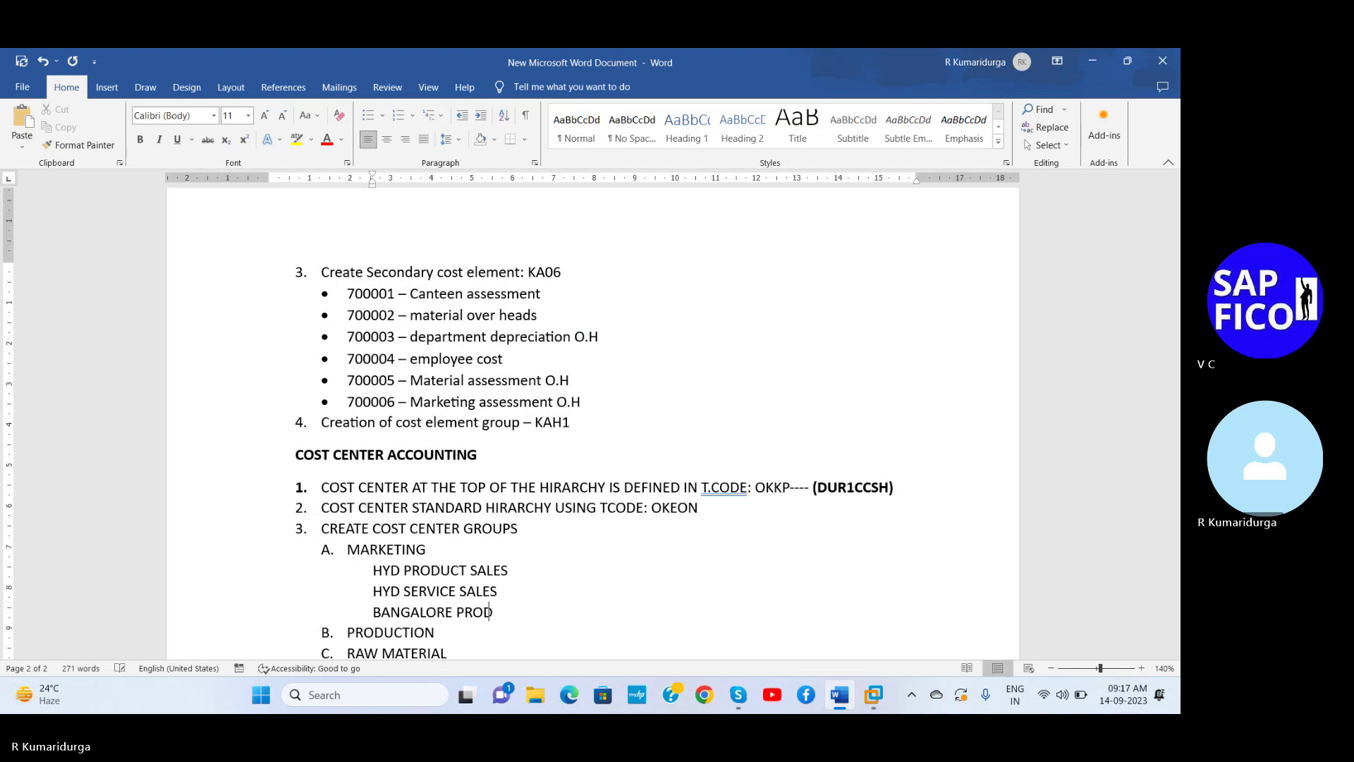
{"action": "type", "text": "UCT SALES"}
{"action": "key", "text": "Tab"}
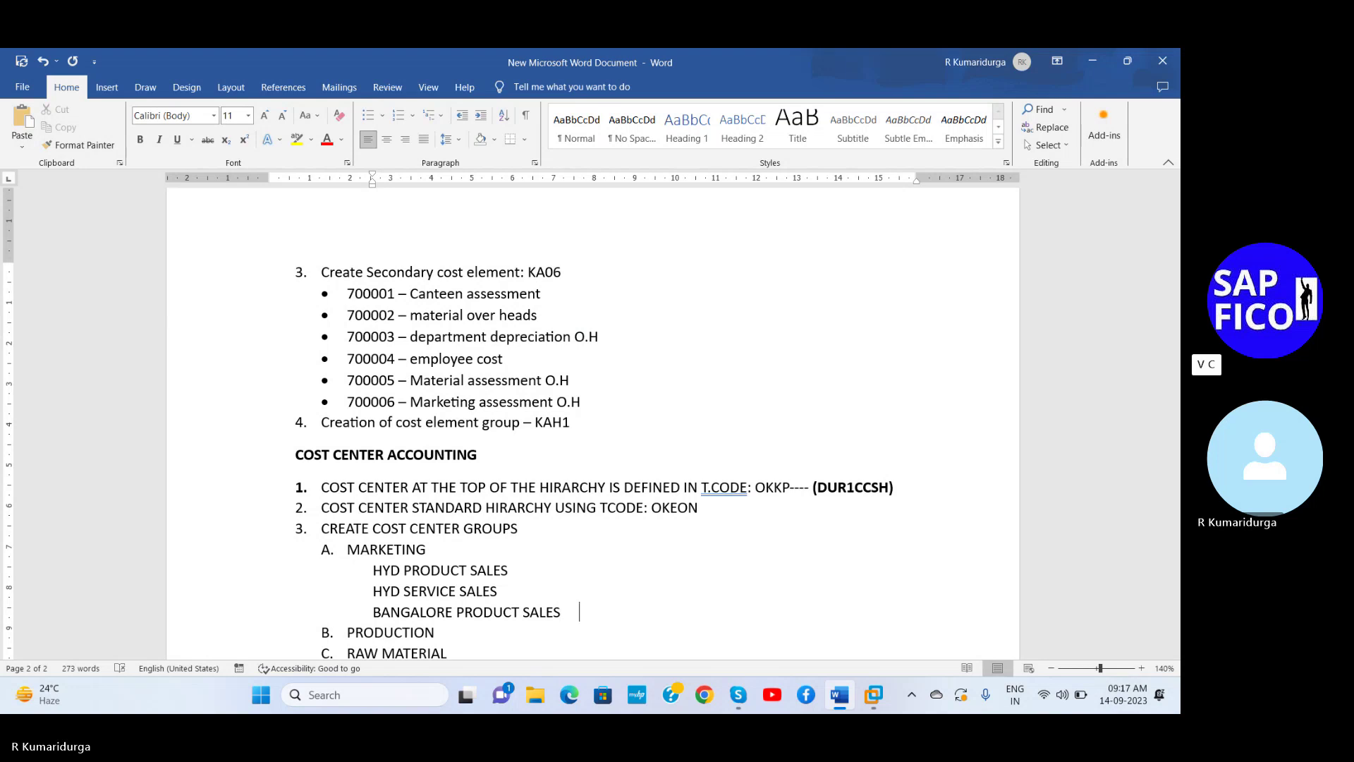
{"action": "key", "text": "Return"}
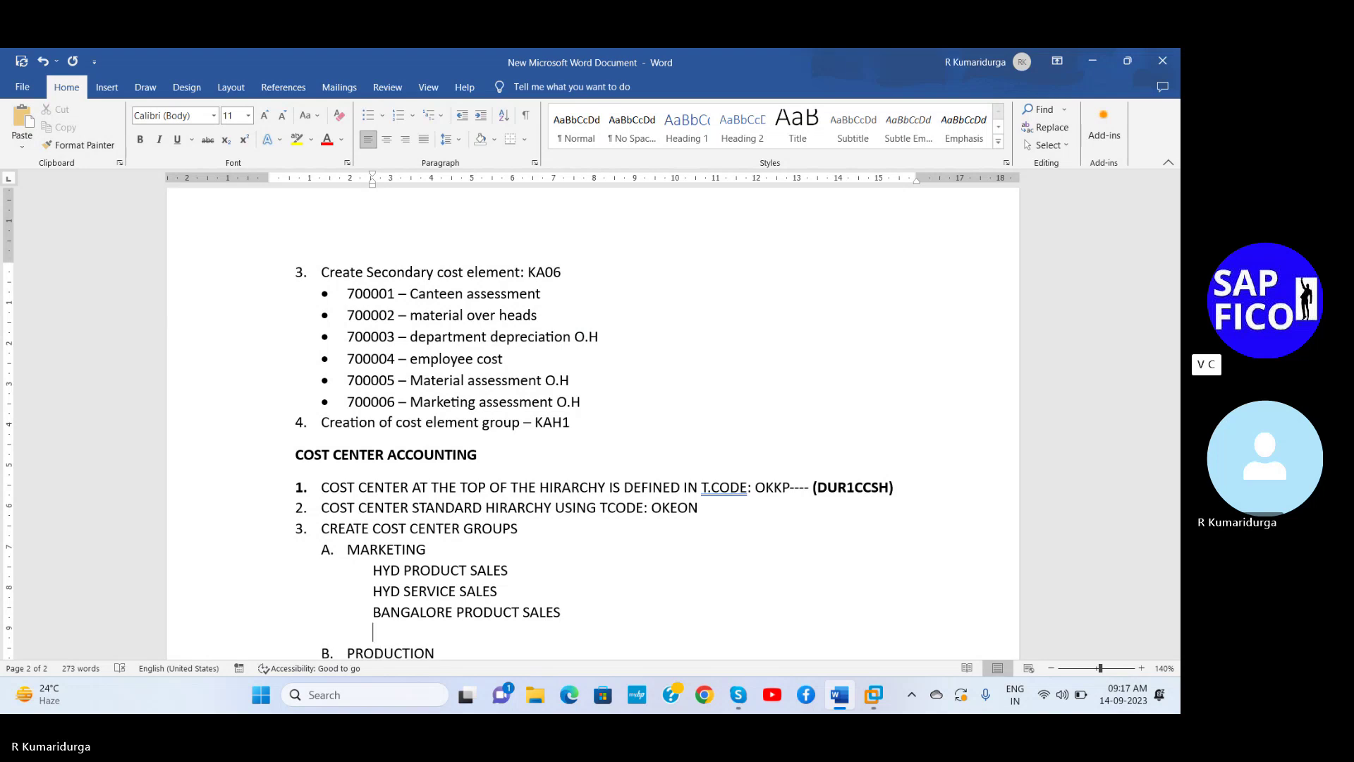
{"action": "type", "text": "BANGALORE SERVI E"}
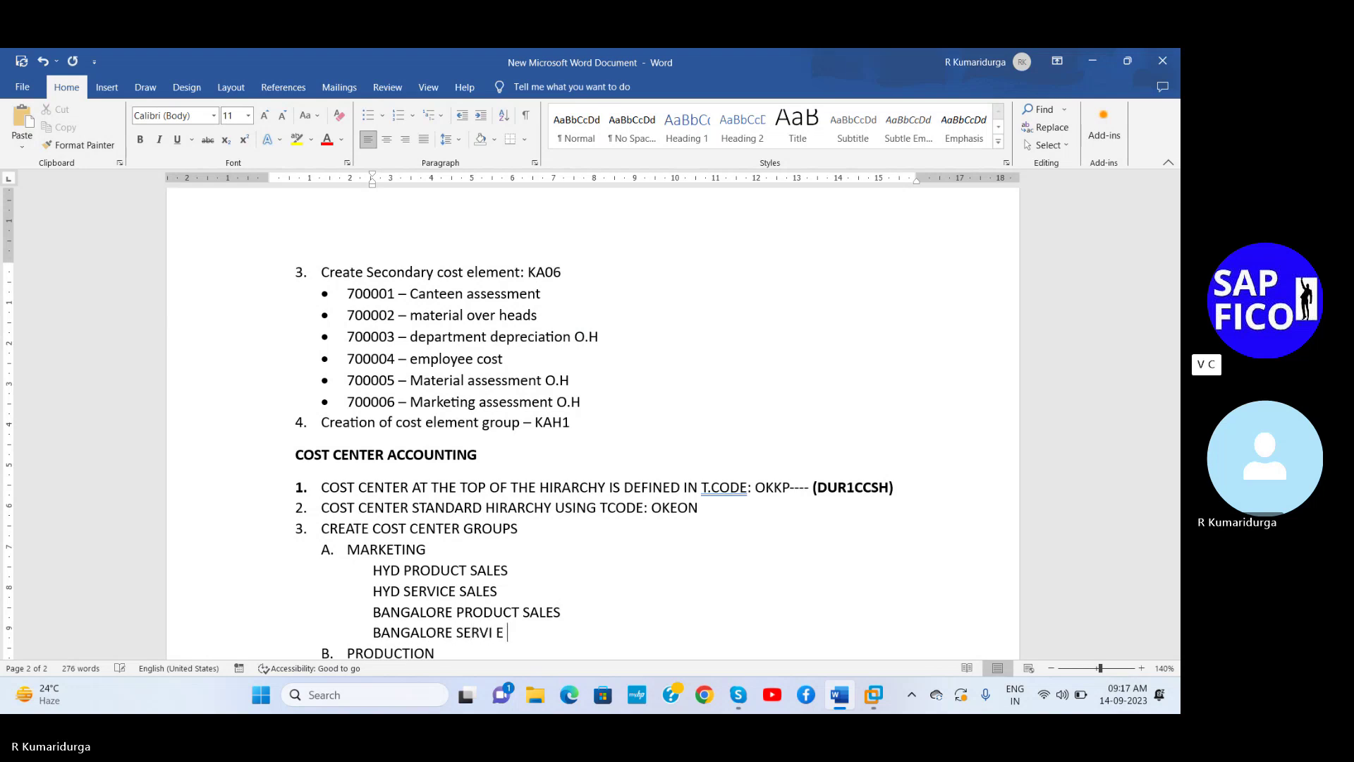
{"action": "key", "text": "BackSpace"}
{"action": "key", "text": "BackSpace"}
{"action": "type", "text": "CE SALES"}
- Insert an indented, unlettered line beneath the PRODUCTION group and write PRODUCTION 1 on it
{"action": "left_click", "coordinate": [435, 653]}
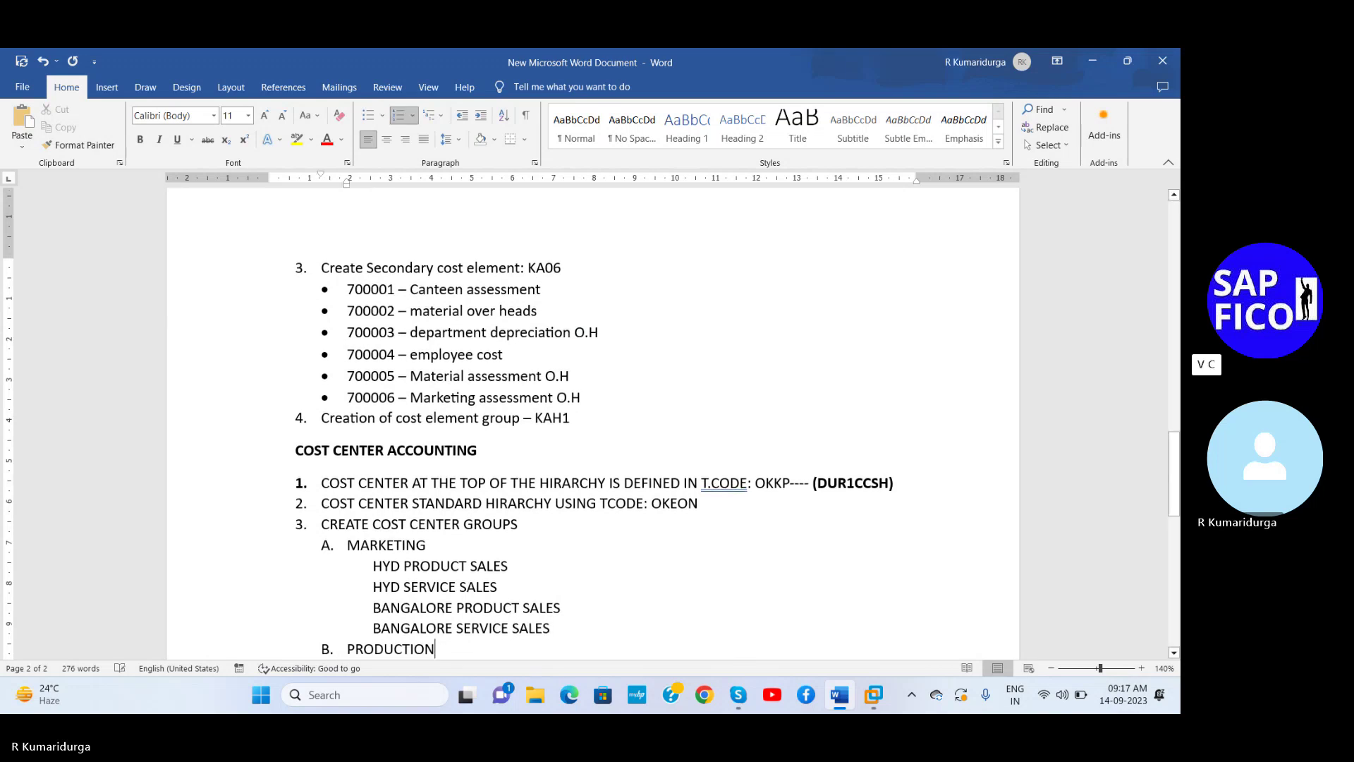
{"action": "key", "text": "Return"}
{"action": "key", "text": "BackSpace"}
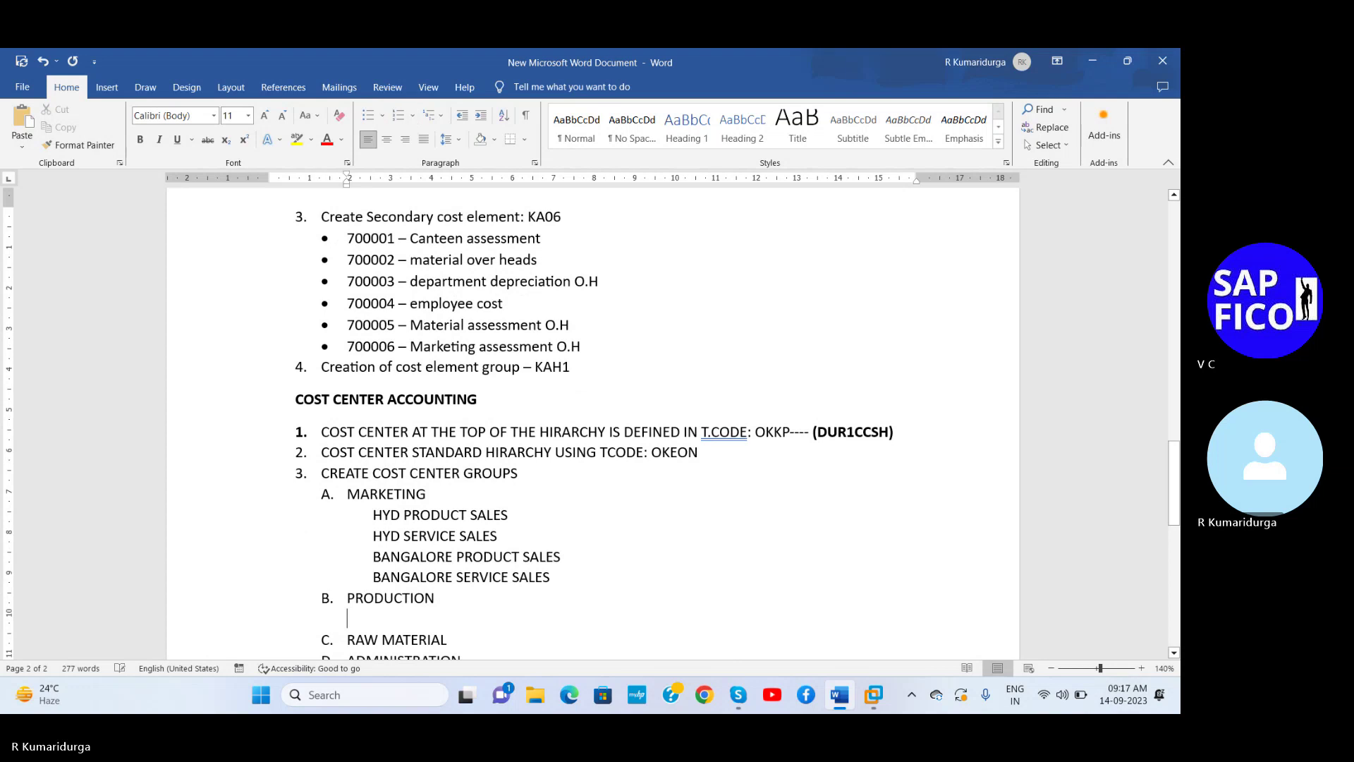
{"action": "key", "text": "Tab"}
{"action": "type", "text": "PRODUCT"}
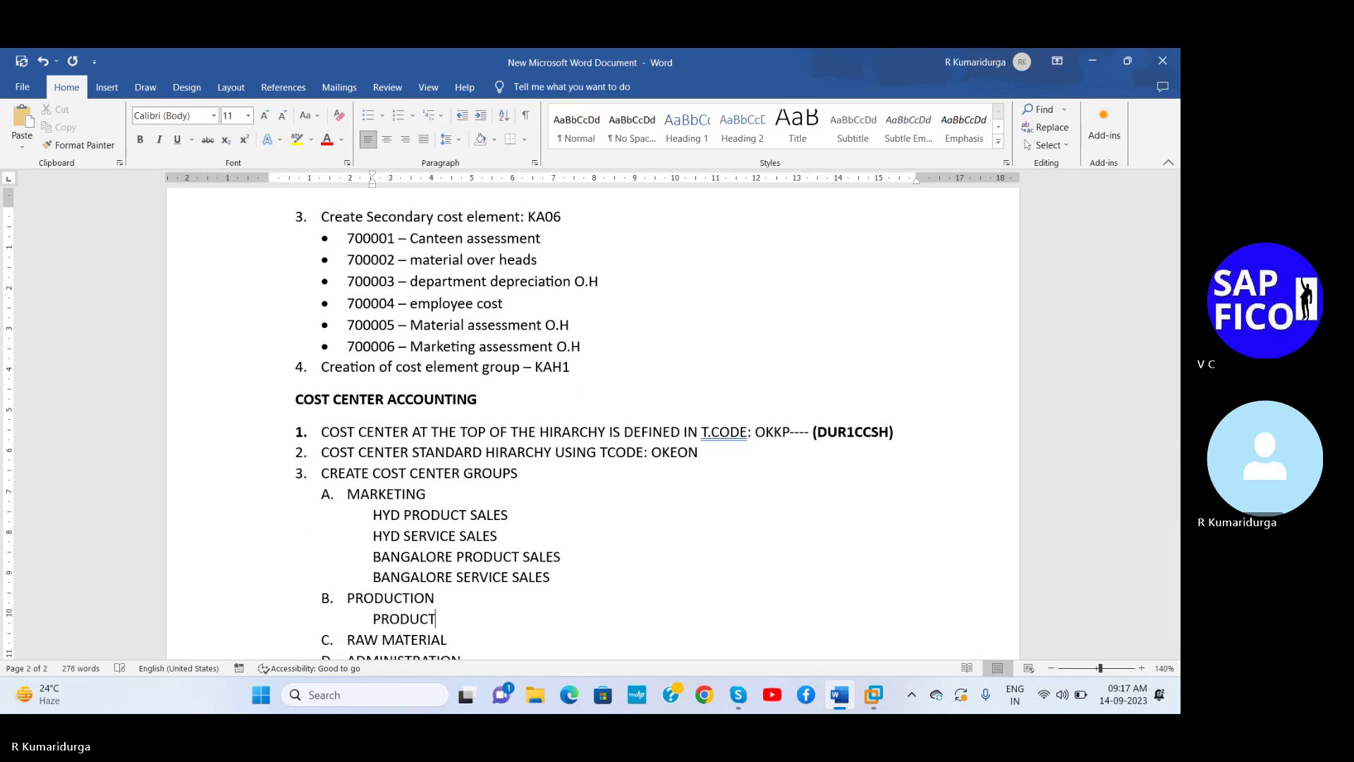
{"action": "type", "text": "ION 1"}
- Add PRODUCTION 2 on its own indented line beneath PRODUCTION 1, leaving no blank lines before RAW MATERIAL
{"action": "key", "text": "Return"}
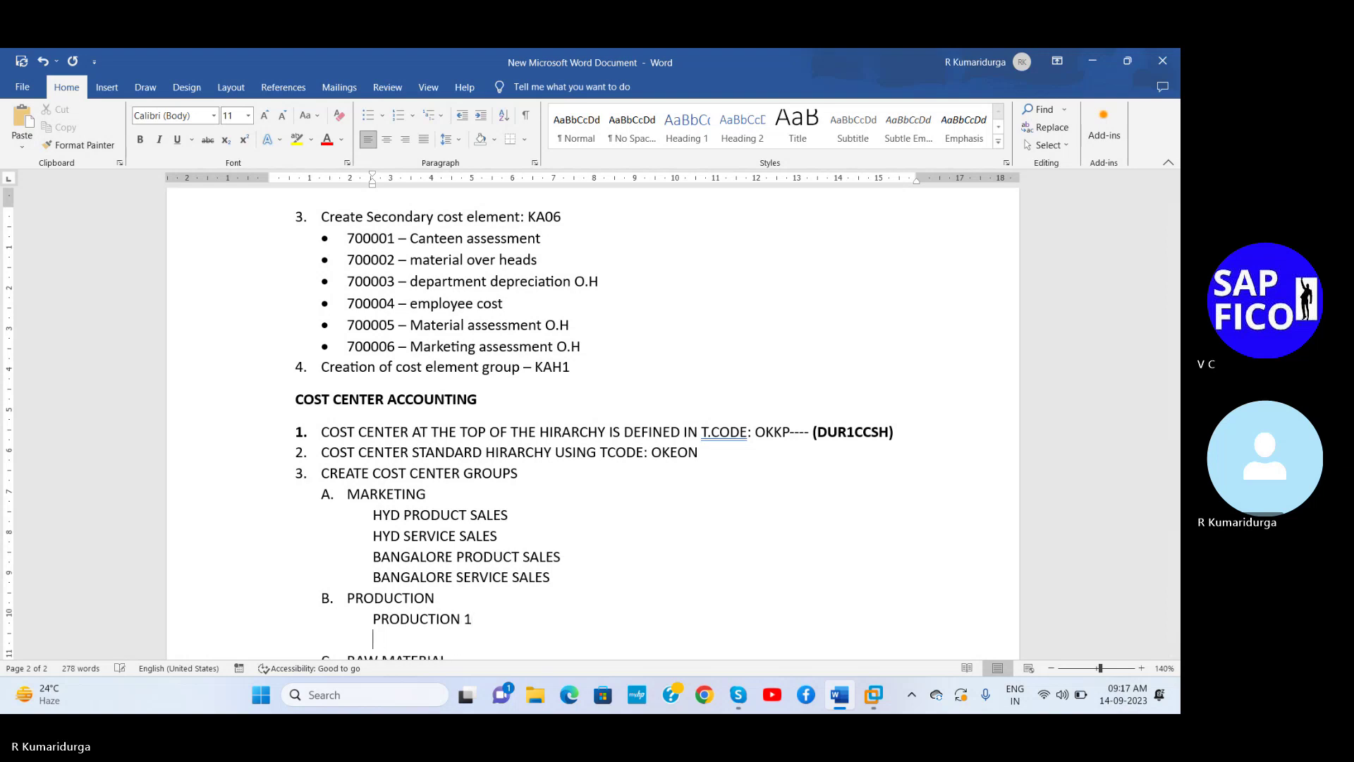
{"action": "type", "text": "PRODUCTION 2"}
{"action": "key", "text": "Return"}
{"action": "key", "text": "Return"}
{"action": "key", "text": "Return"}
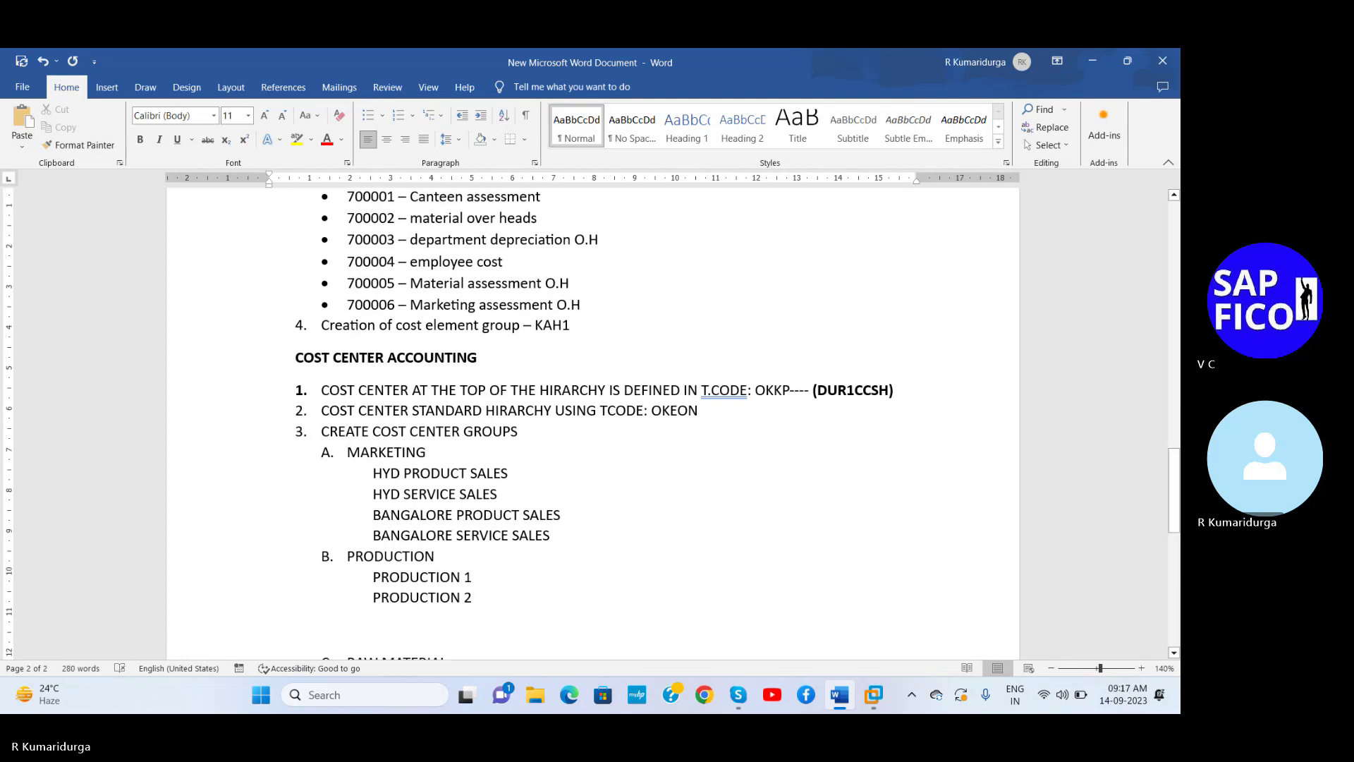
{"action": "key", "text": "BackSpace"}
{"action": "key", "text": "BackSpace"}
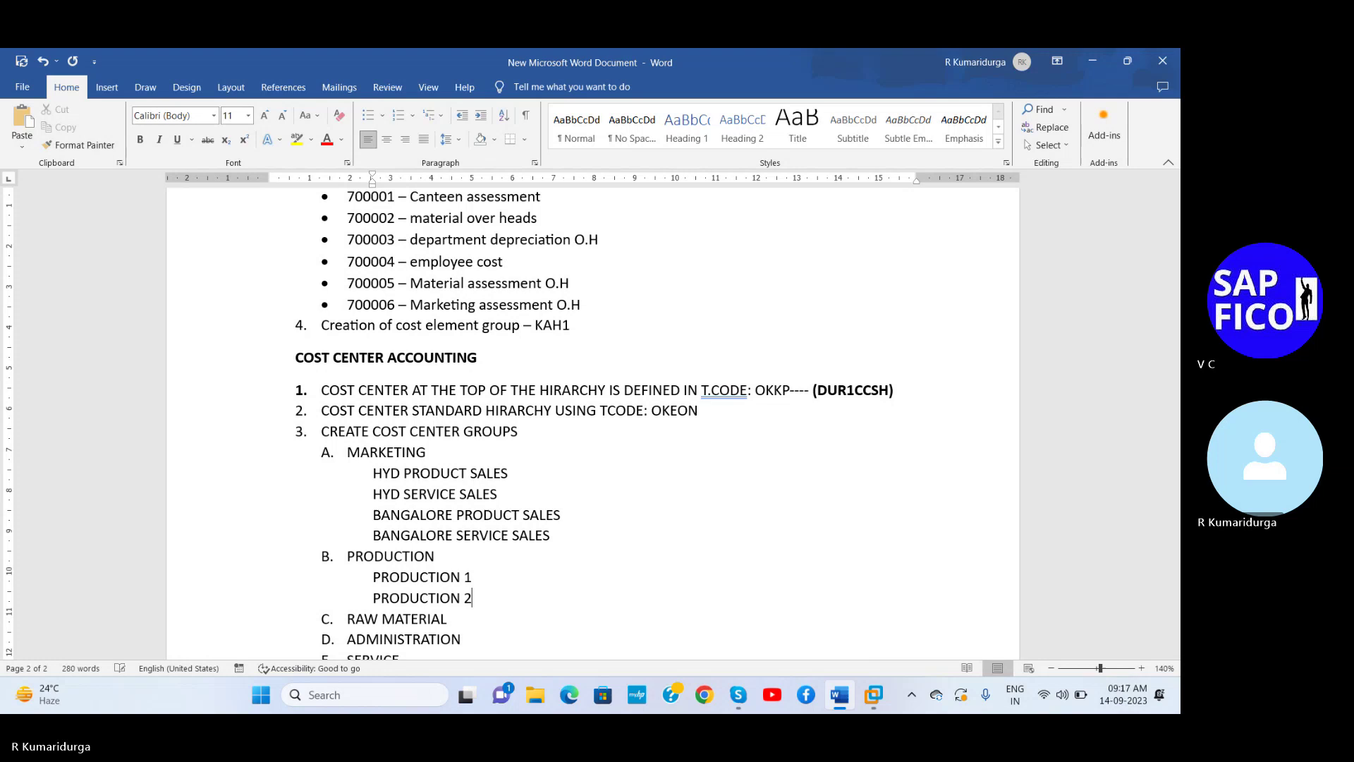
- Insert an indented, unlettered line beneath the ADMINISTRATION group and write RENT ADMINISTRATION on it
{"action": "left_click", "coordinate": [459, 620]}
{"action": "key", "text": "Return"}
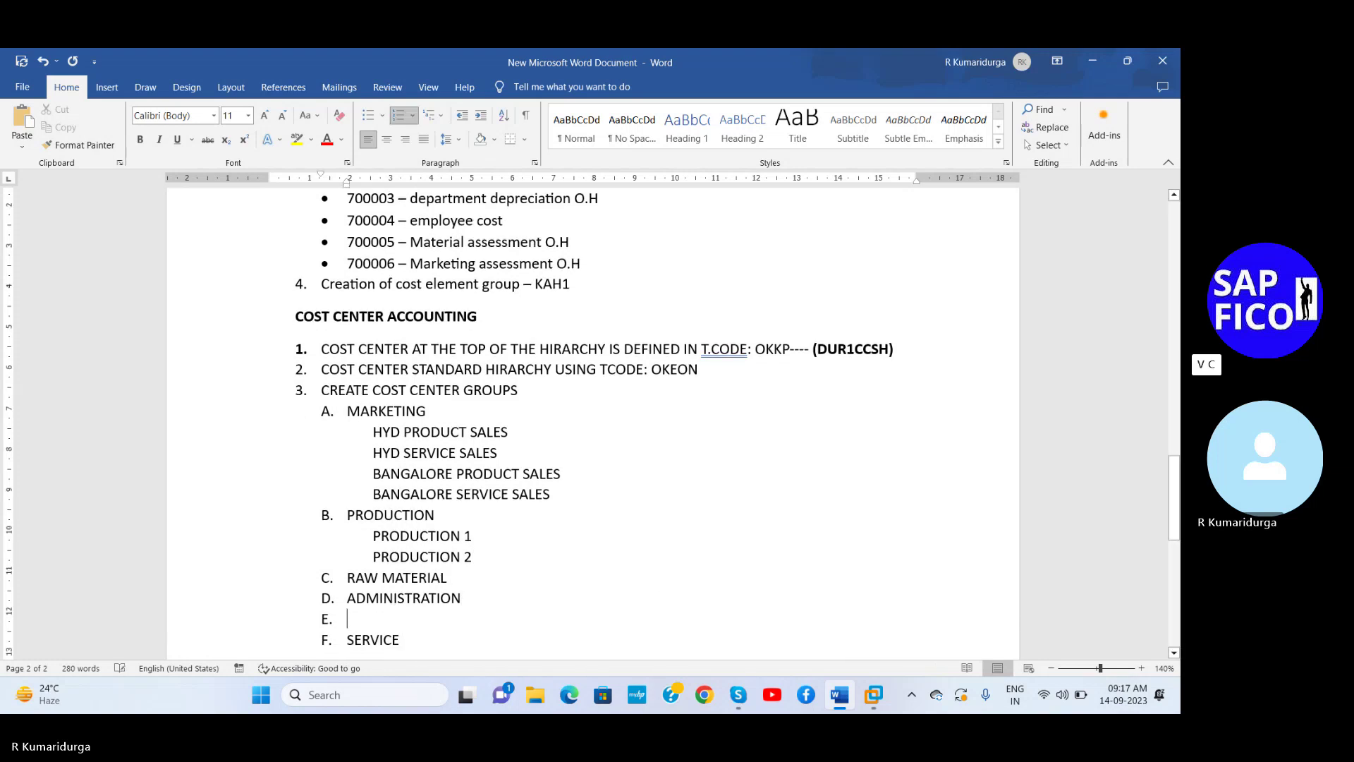
{"action": "key", "text": "BackSpace"}
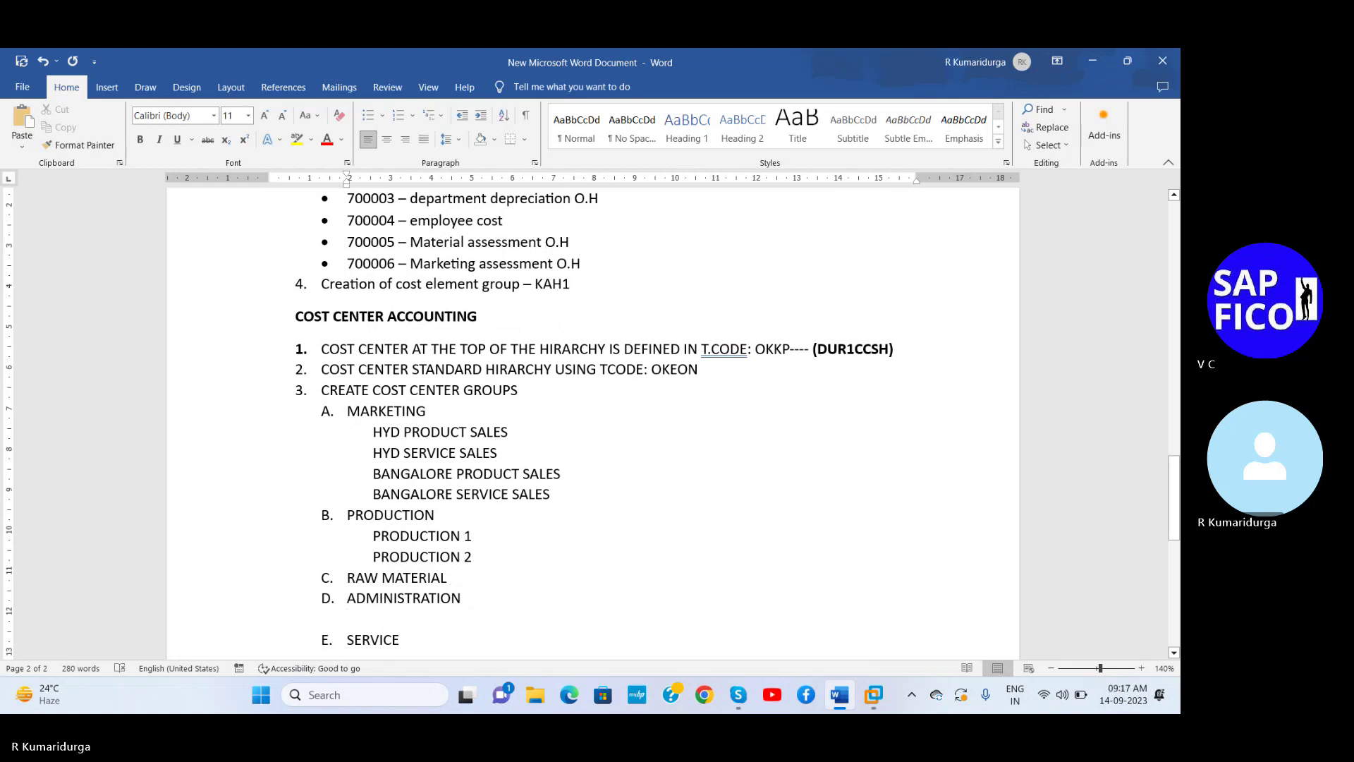
{"action": "key", "text": "Tab"}
{"action": "type", "text": "REN"}
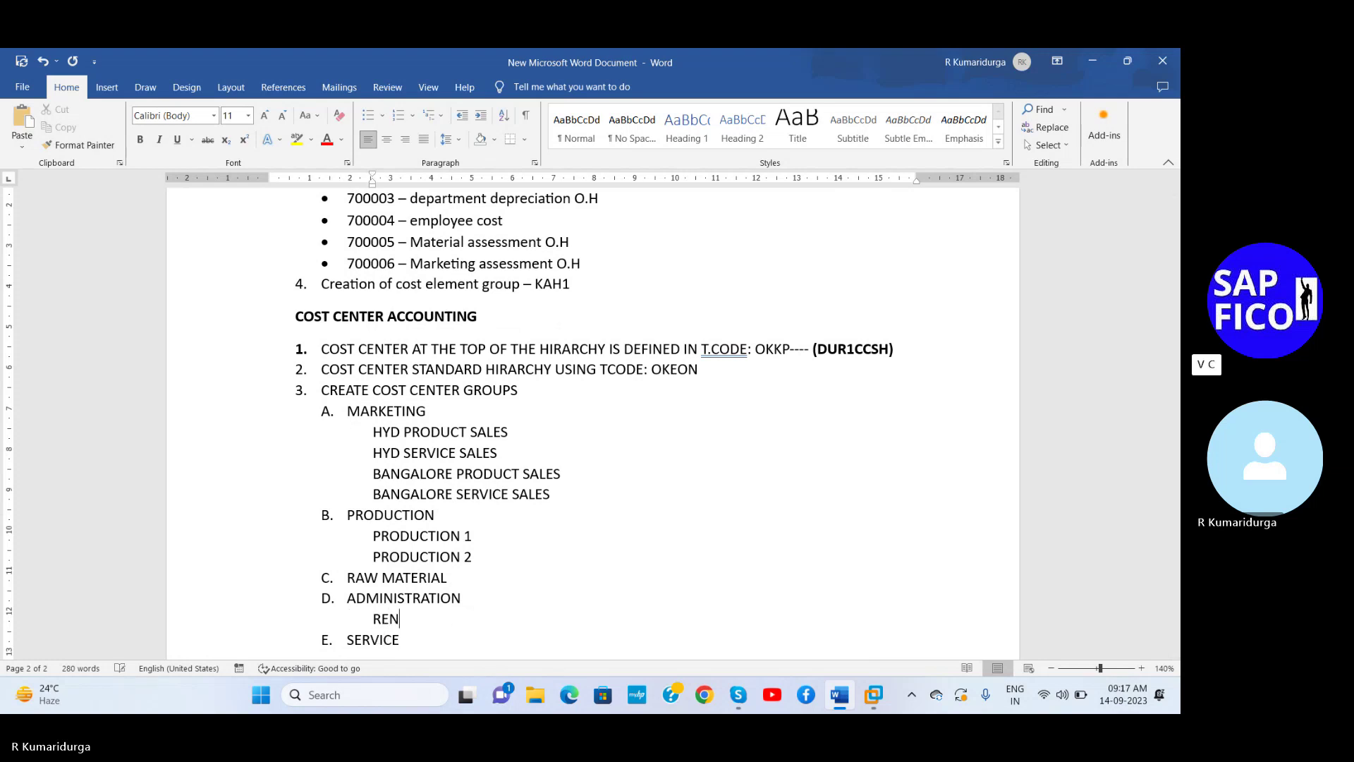
{"action": "type", "text": "T ADMIN"}
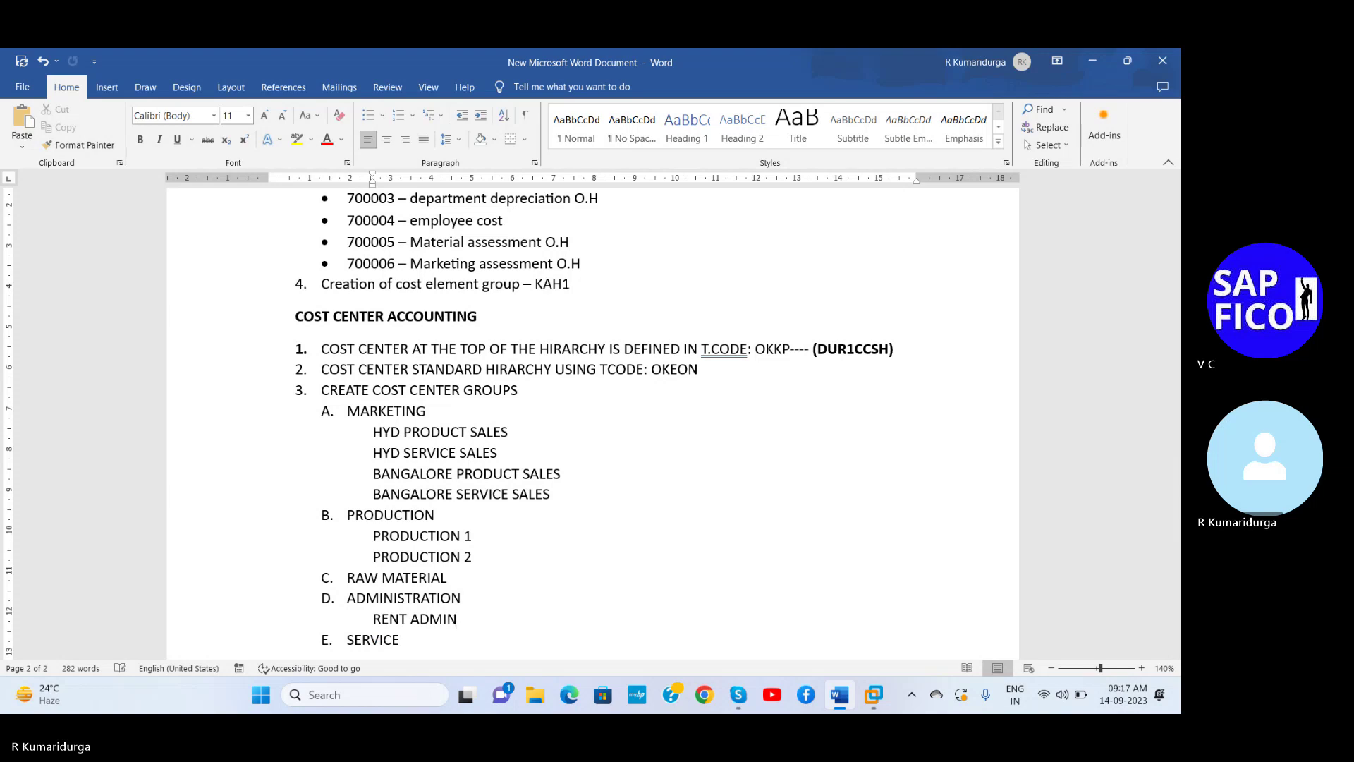
{"action": "type", "text": "ISTRATION"}
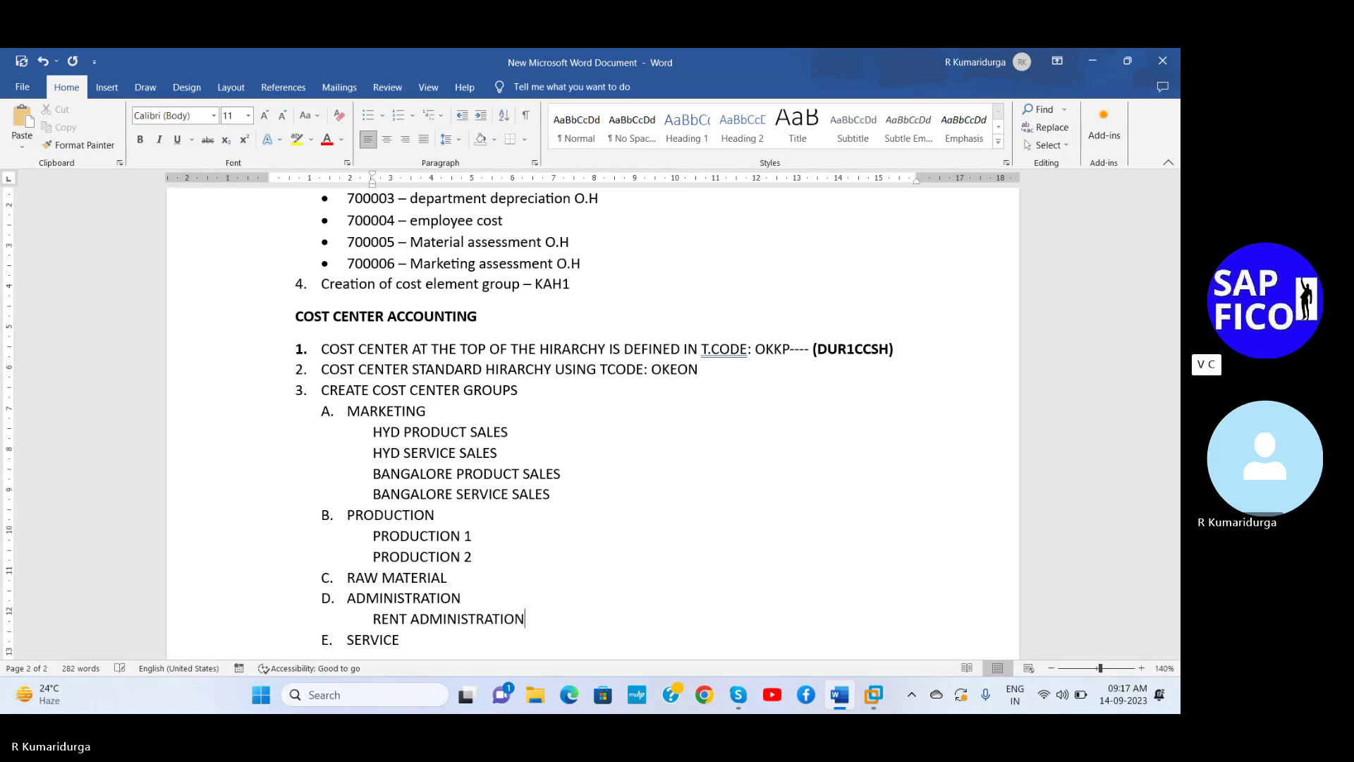
- Add SALARIES ADMINISTRATION and WAGES ADMINISTRATION on separate indented lines beneath RENT ADMINISTRATION
{"action": "key", "text": "Return"}
{"action": "type", "text": "SALARIES ADM"}
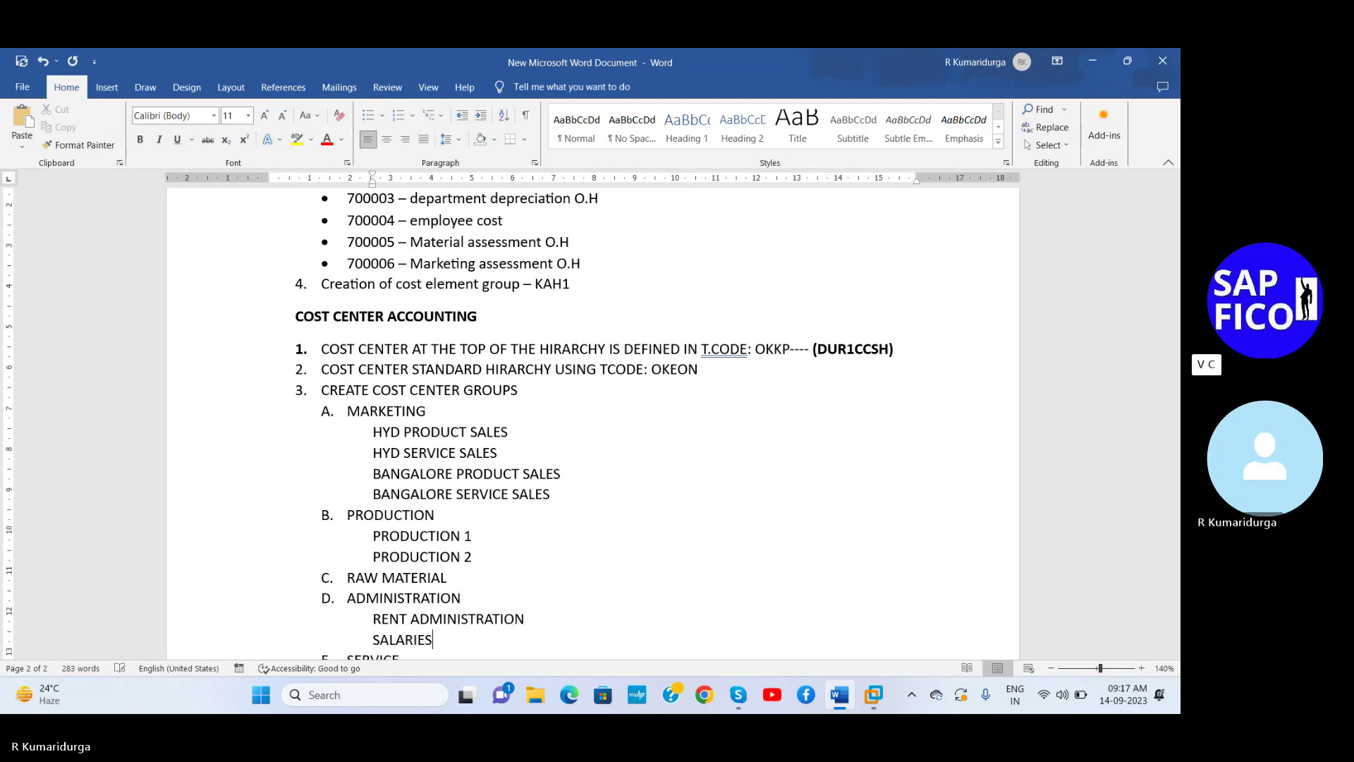
{"action": "type", "text": "INISTRATION"}
{"action": "key", "text": "Return"}
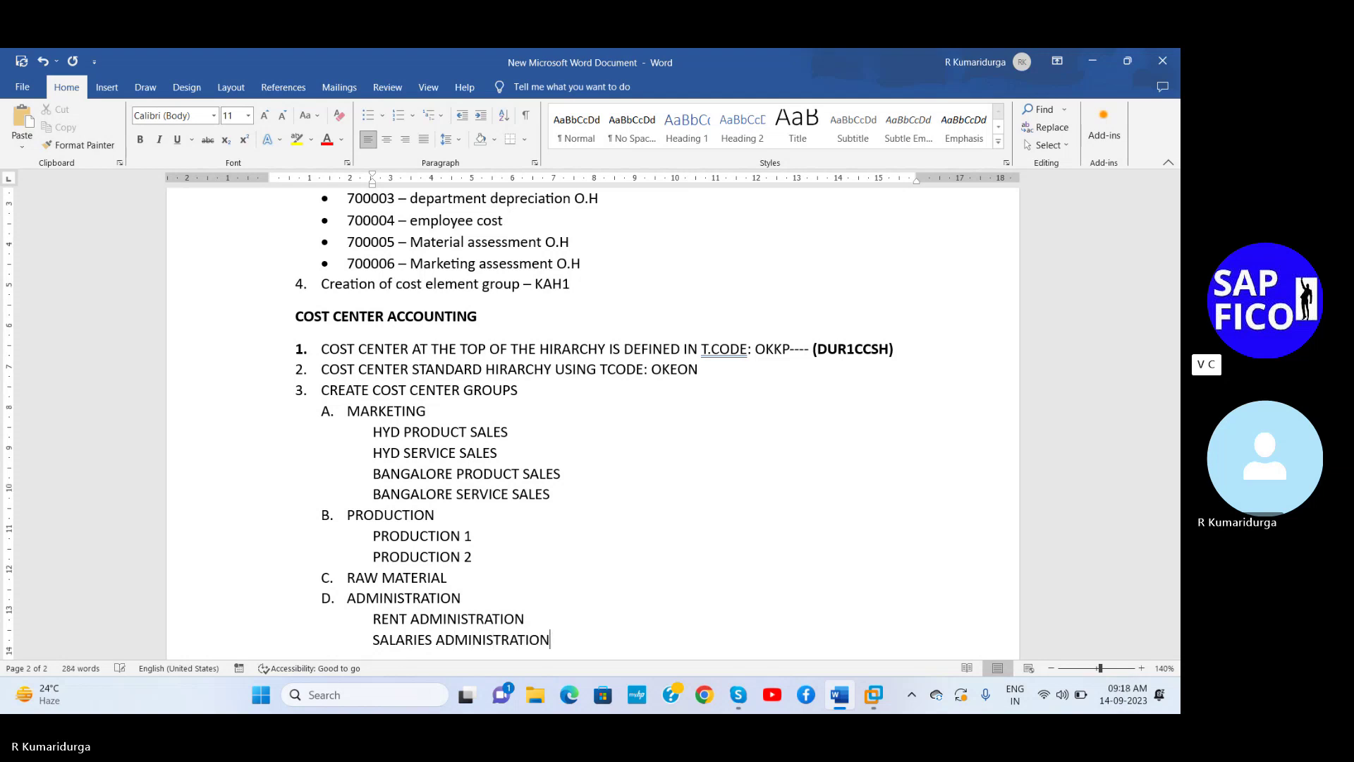
{"action": "type", "text": "WAGES "}
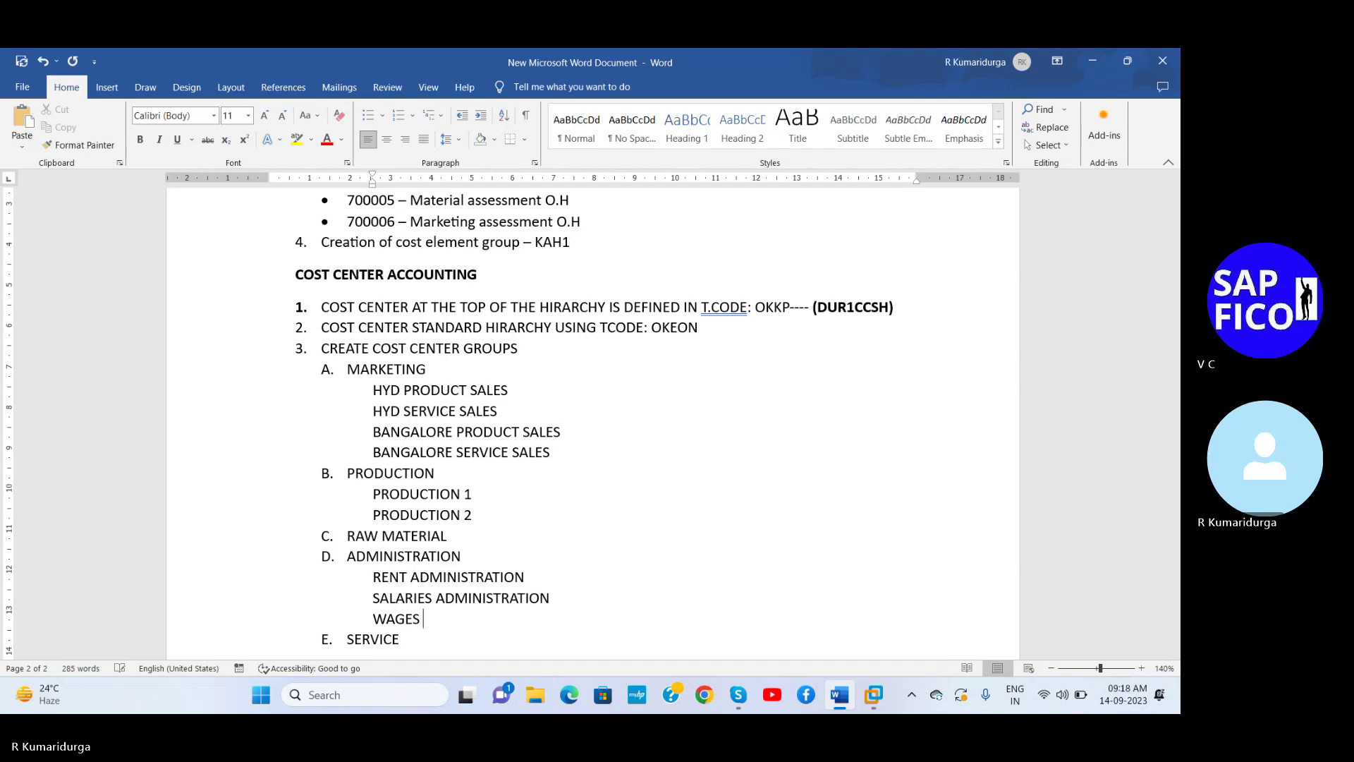
{"action": "type", "text": "ADMINISTRATION"}
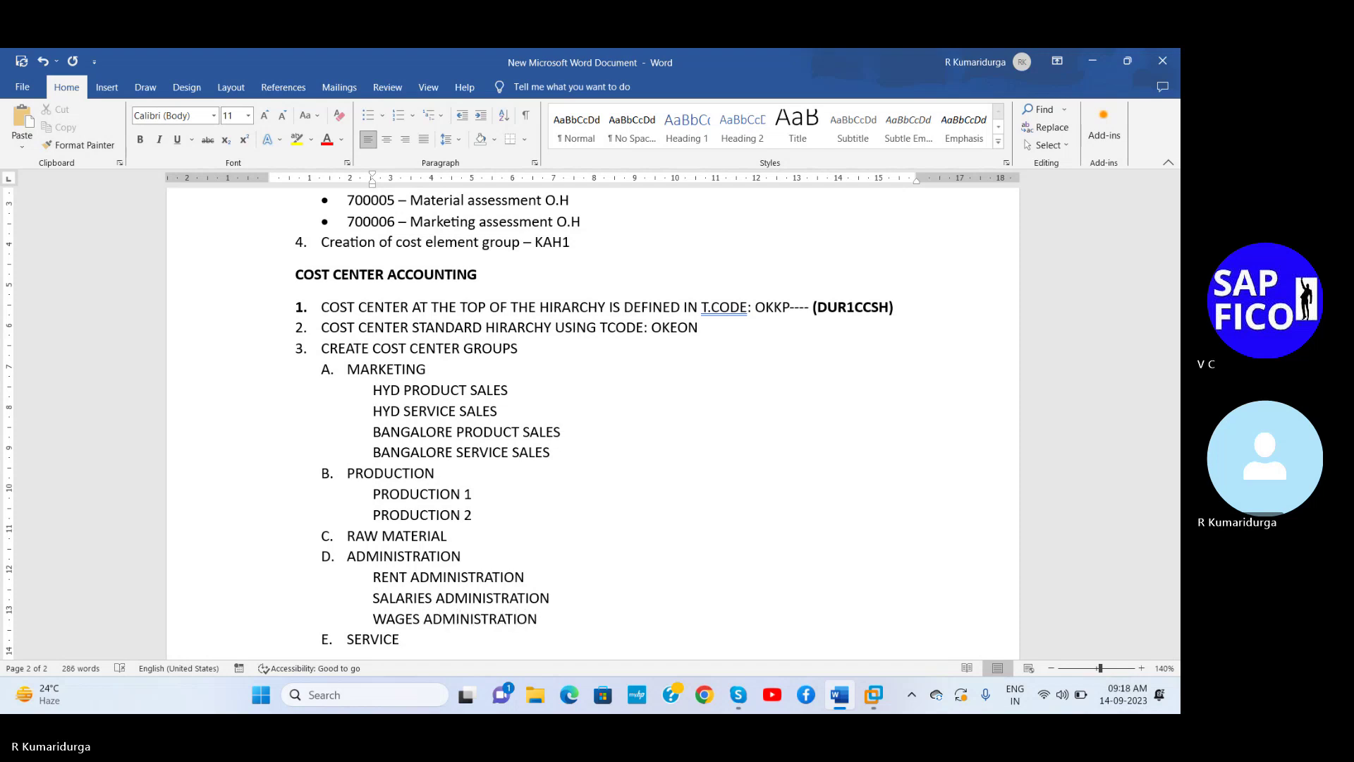
{"action": "scroll", "coordinate": [592, 423], "scroll_direction": "down", "scroll_amount": 3}
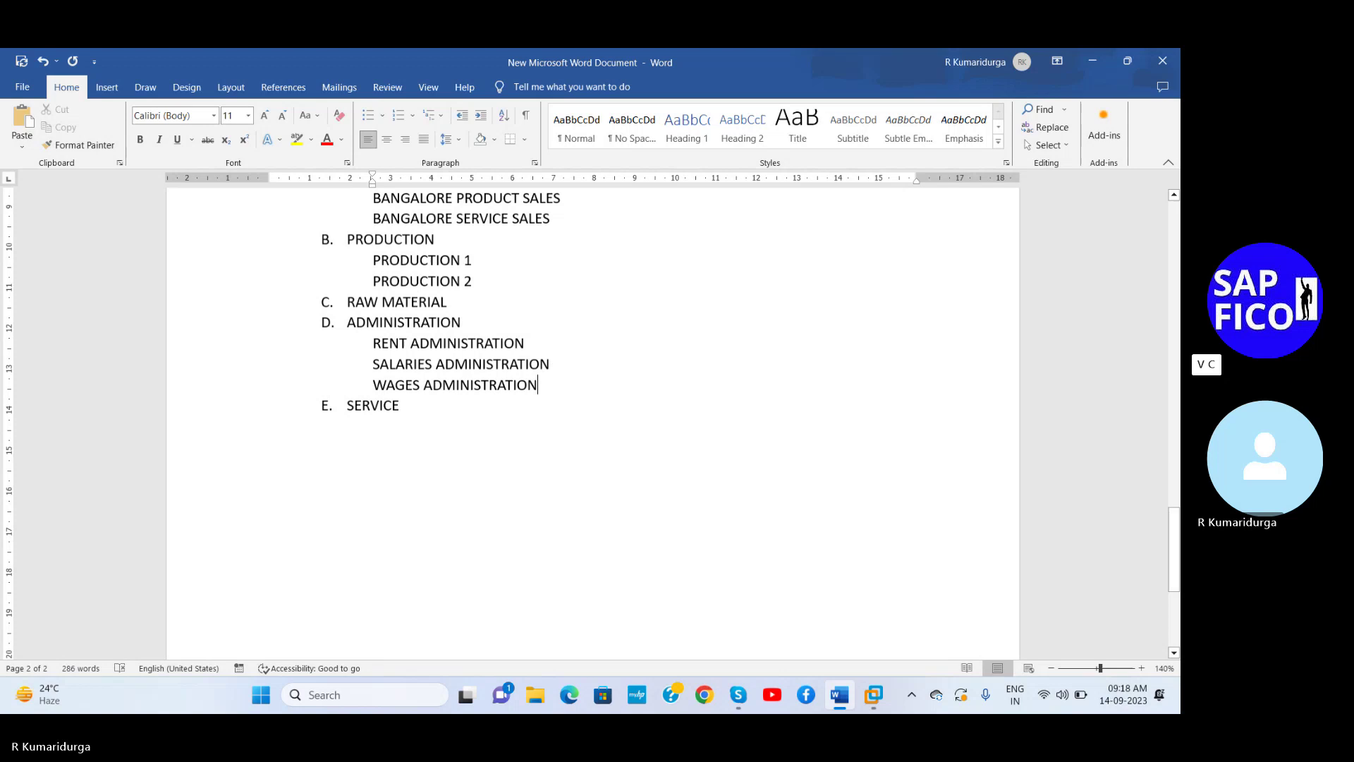
{"action": "left_click", "coordinate": [422, 408]}
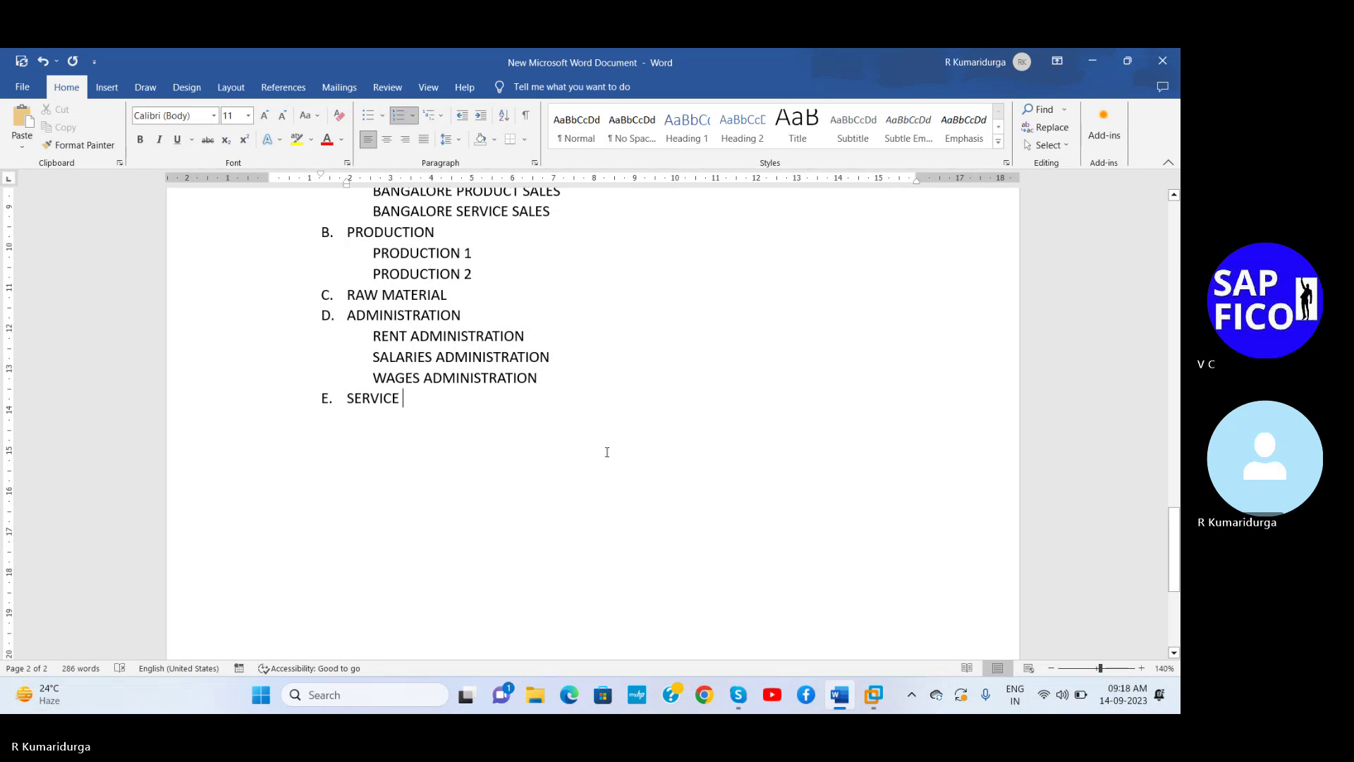
{"action": "left_click", "coordinate": [829, 428]}
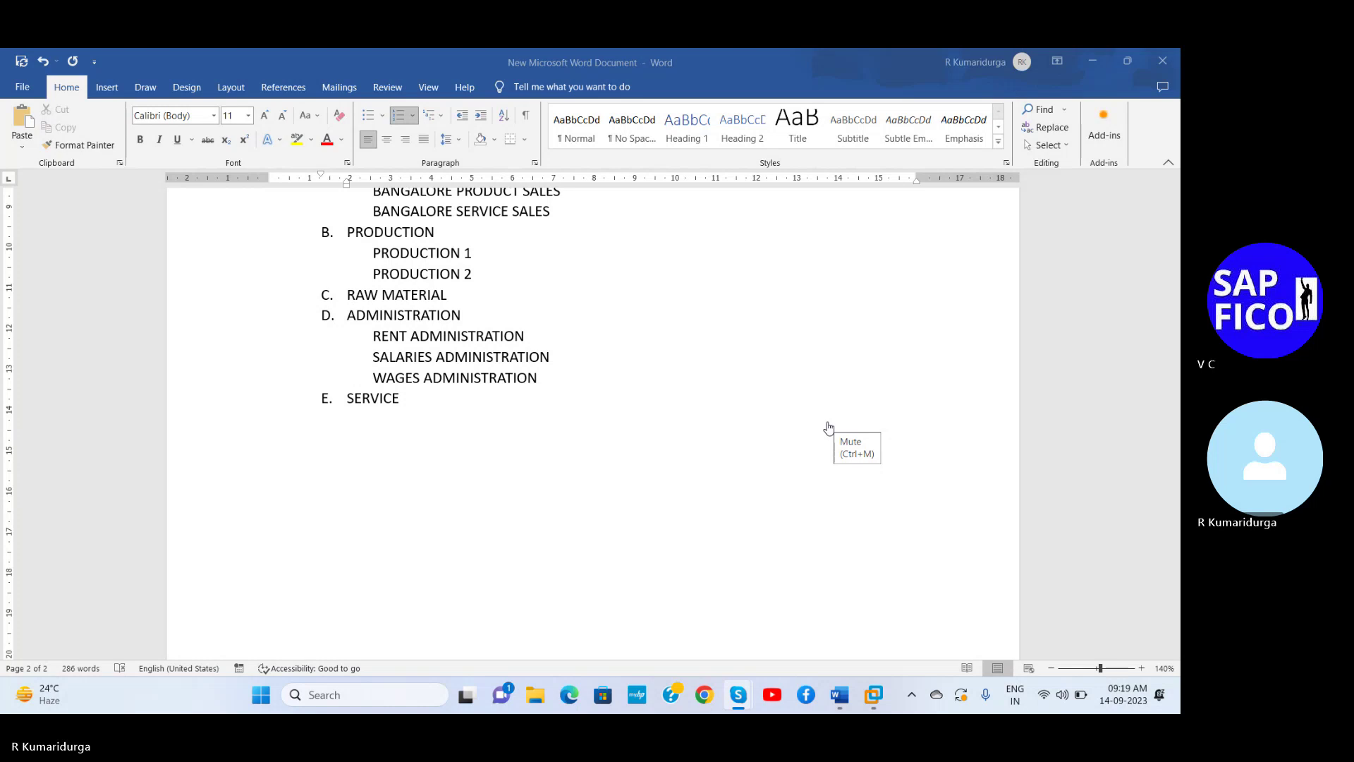
{"action": "scroll", "coordinate": [695, 369], "scroll_direction": "up", "scroll_amount": 2}
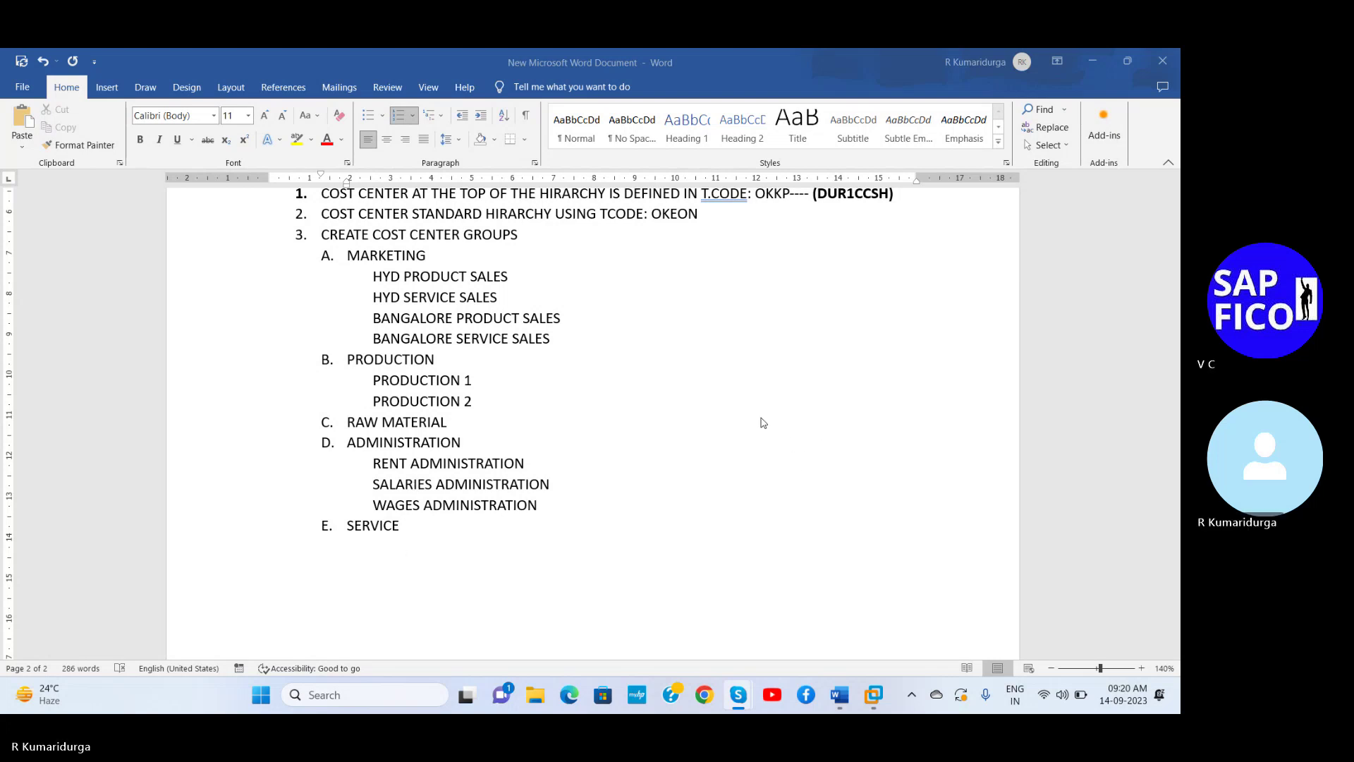
- Below SERVICE, add numbered item 4 reading COST CENTER GROUP CAN ALSO BE CREATED USING TCODE: KSH1
{"action": "left_click", "coordinate": [404, 542]}
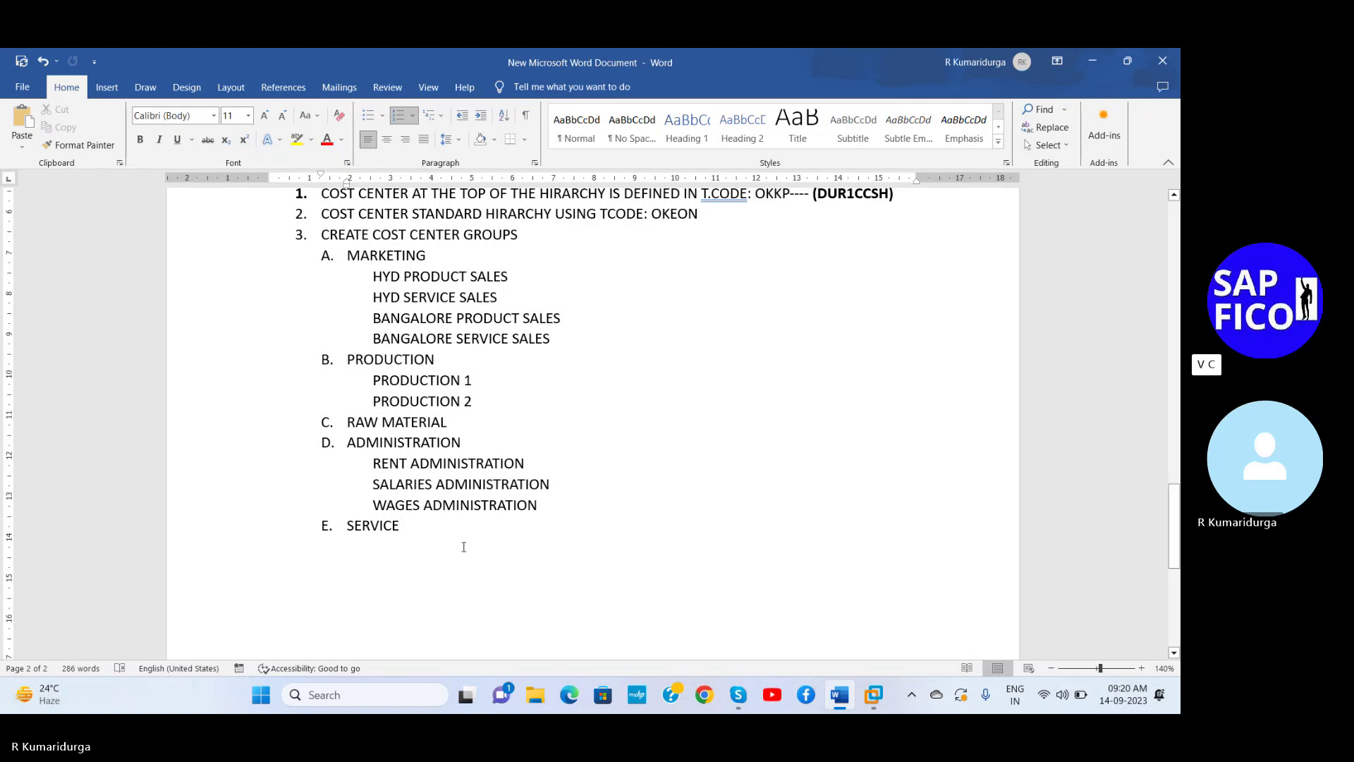
{"action": "key", "text": "Return"}
{"action": "key", "text": "BackSpace"}
{"action": "key", "text": "BackSpace"}
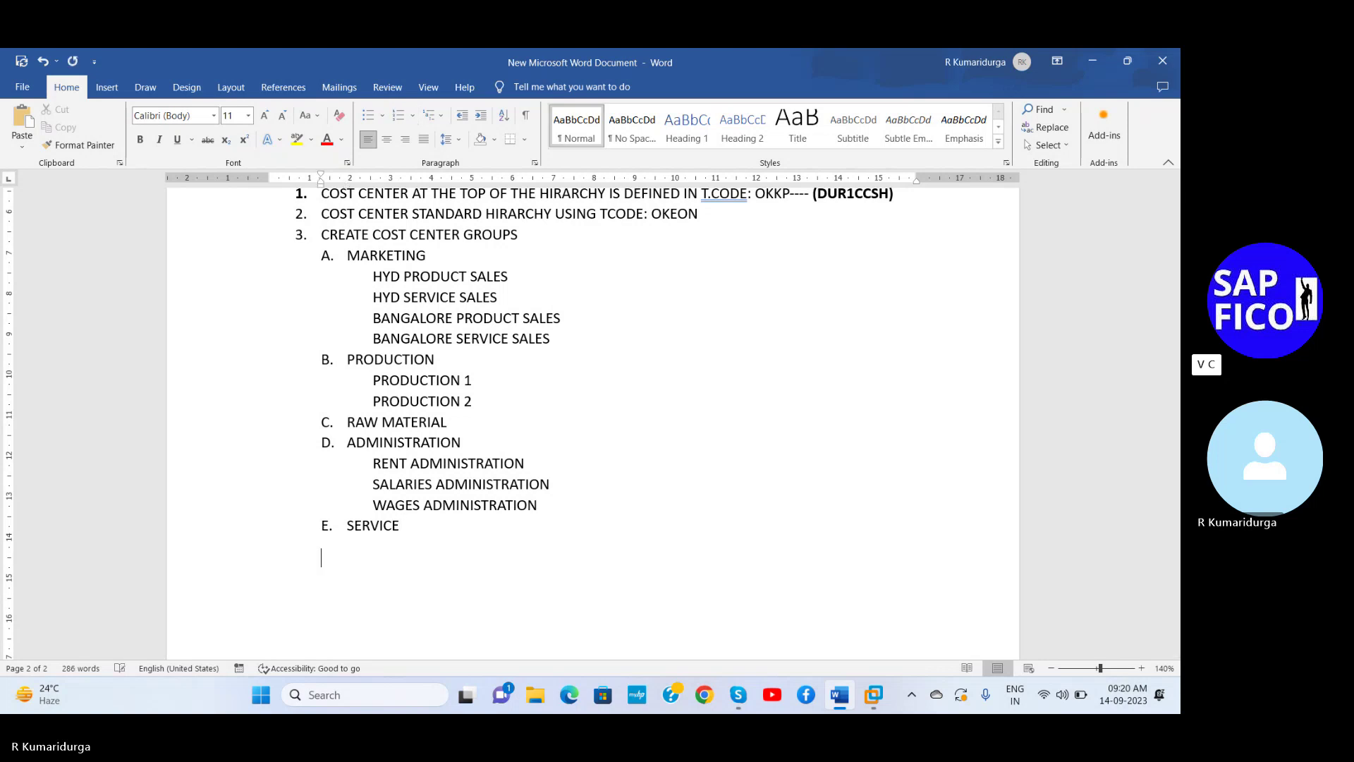
{"action": "key", "text": "BackSpace"}
{"action": "type", "text": "4.M"}
{"action": "key", "text": "BackSpace"}
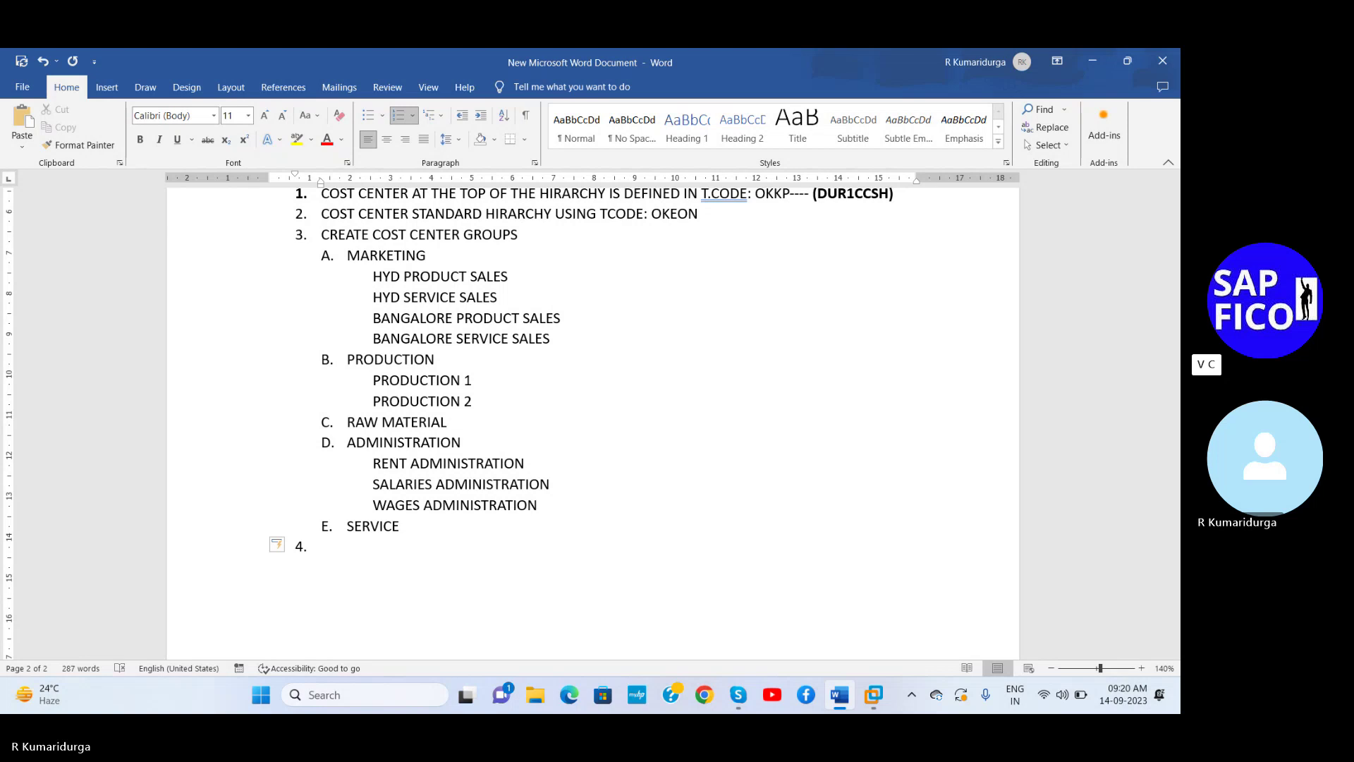
{"action": "type", "text": "COST CENTER GROUP "}
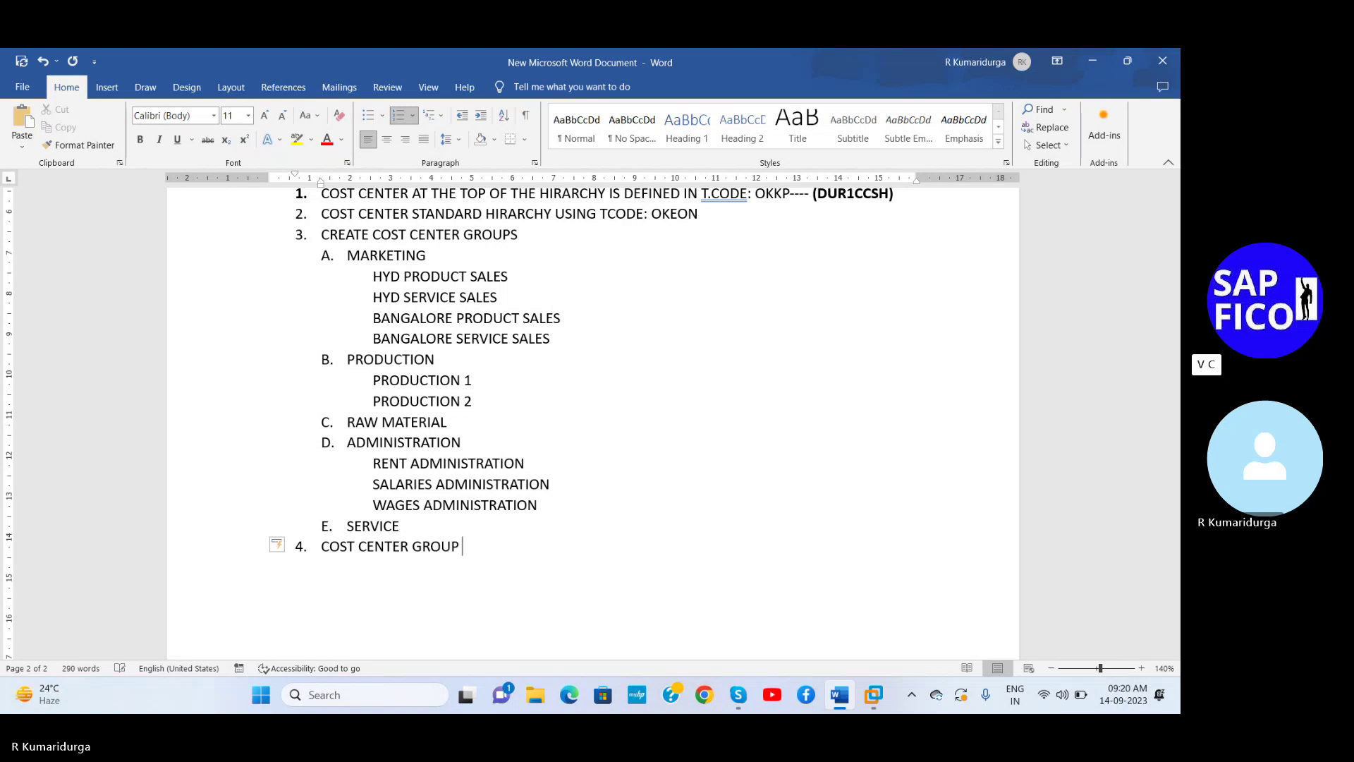
{"action": "type", "text": "CAN ALSO BE CREATED"}
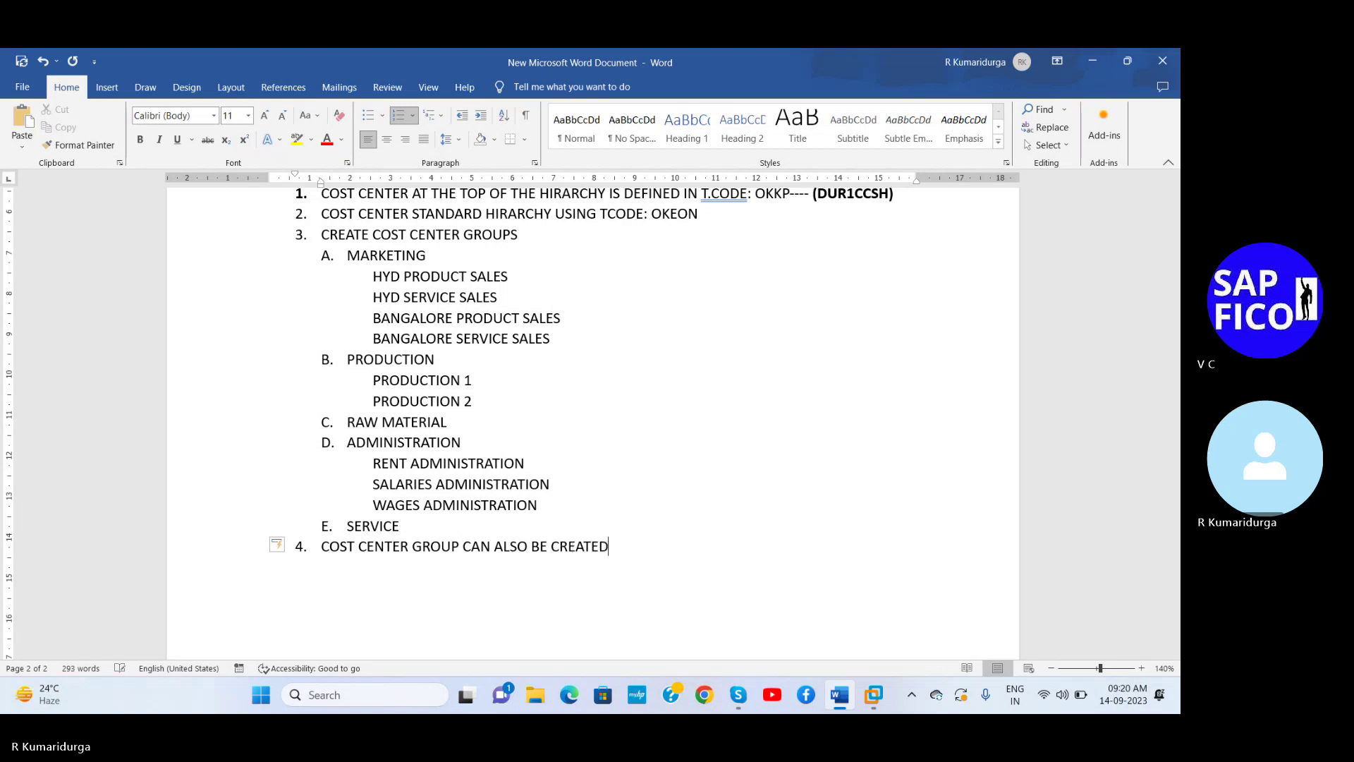
{"action": "type", "text": " USING "}
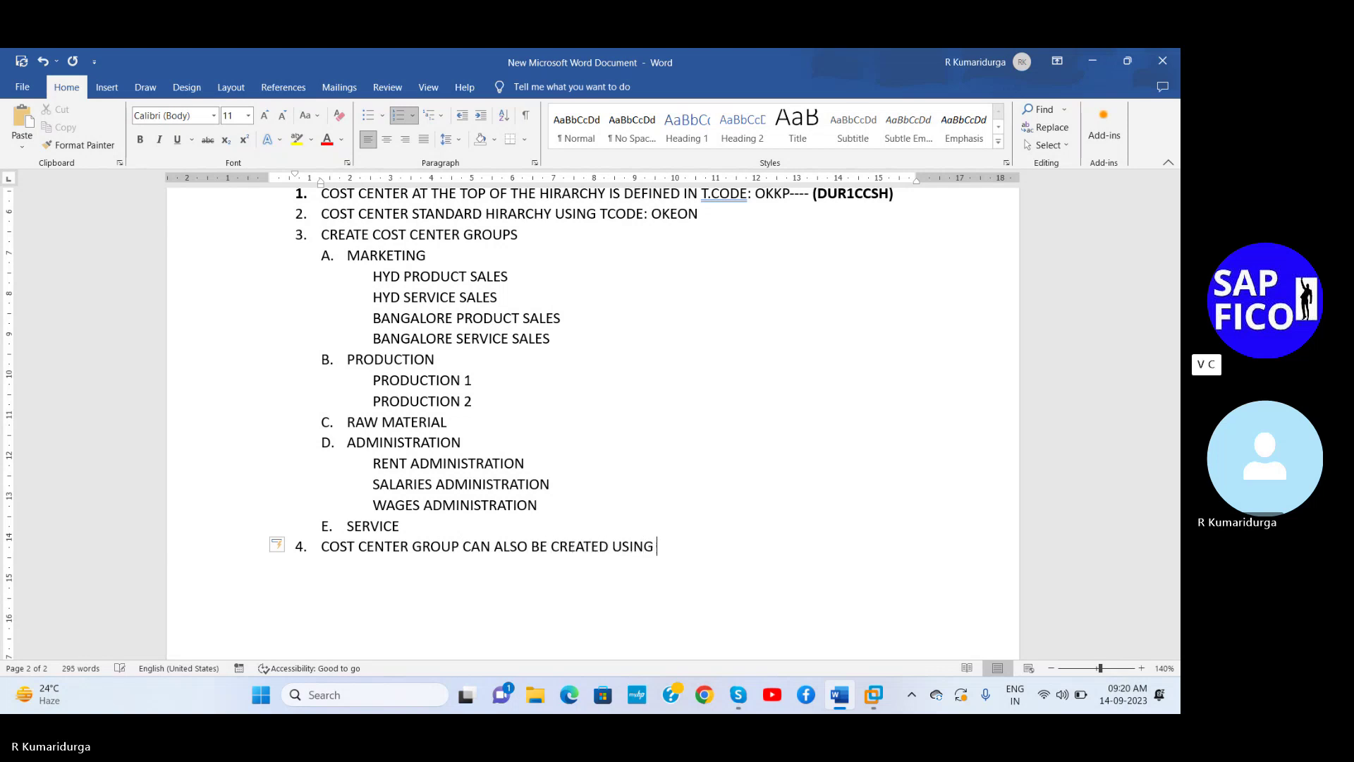
{"action": "type", "text": "TCODE: K"}
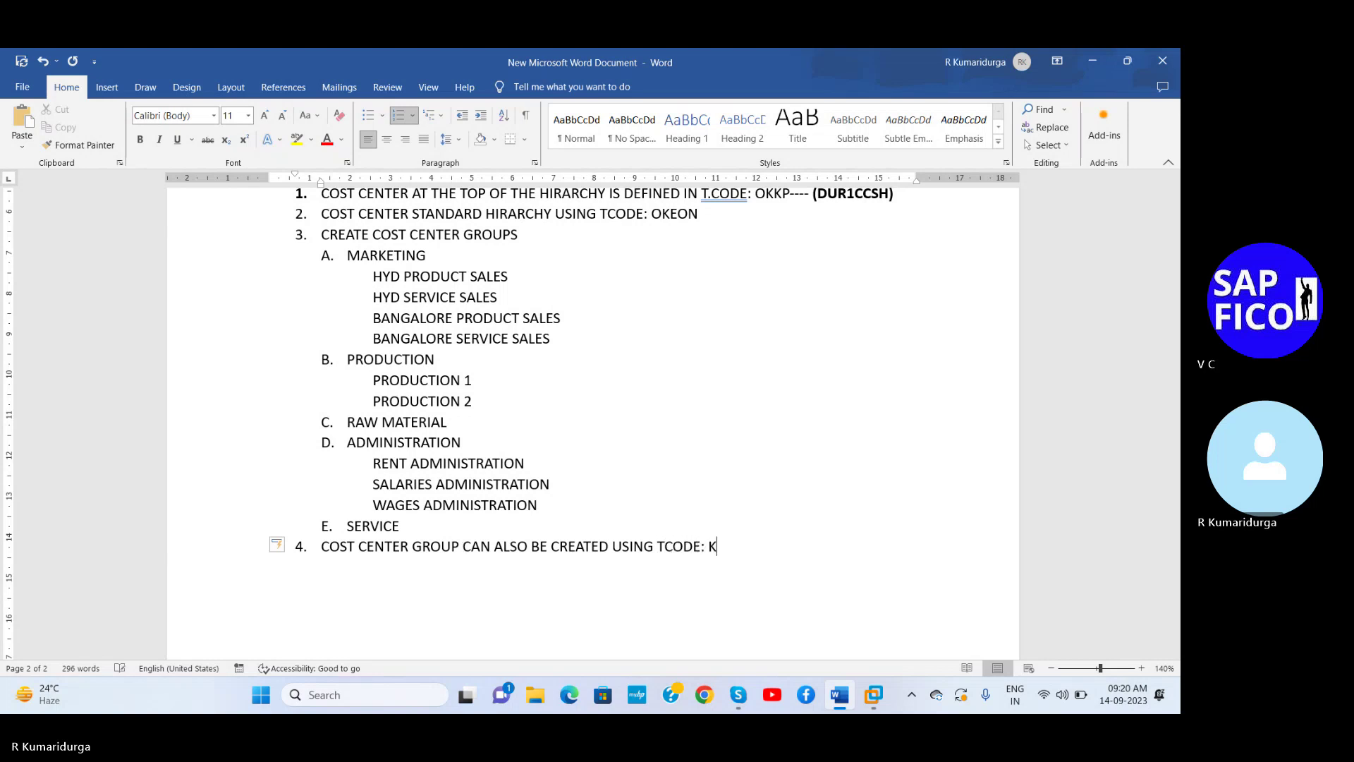
{"action": "type", "text": "SH1"}
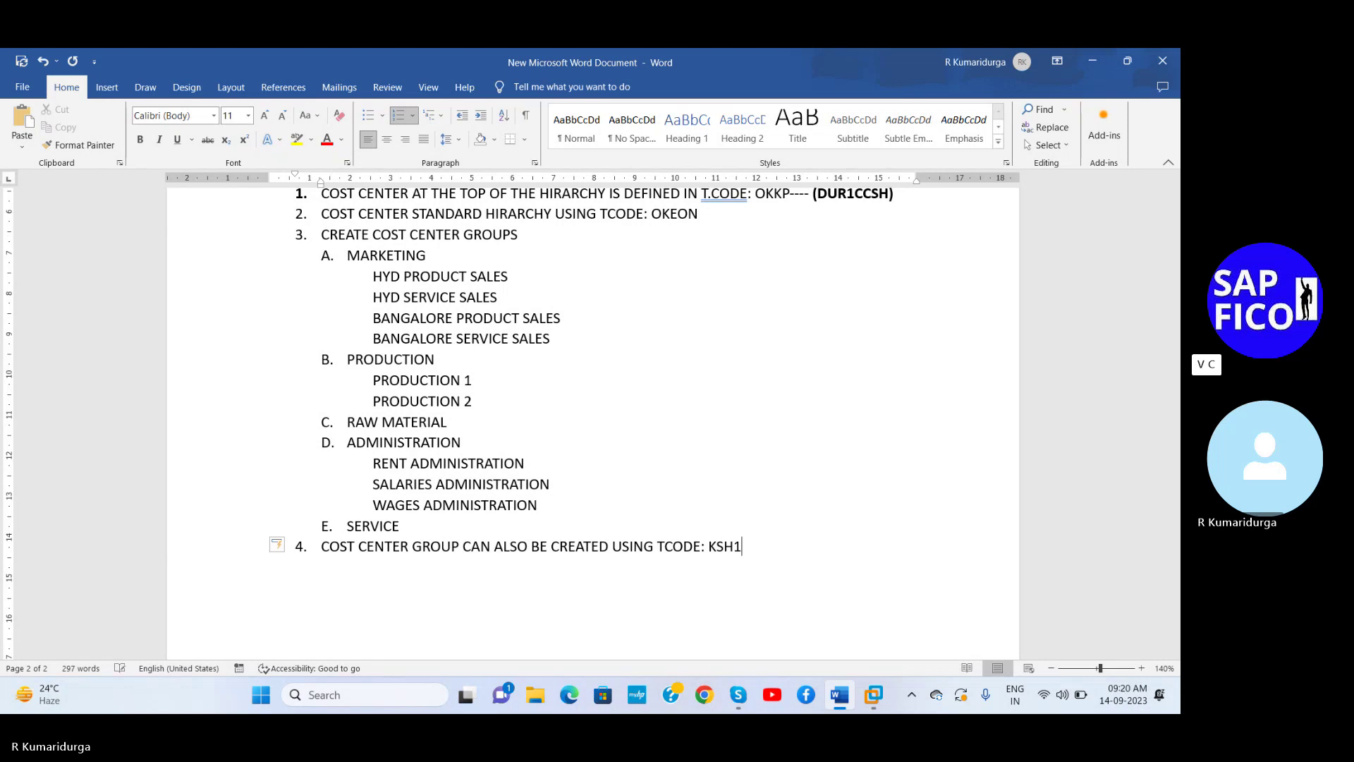
- Add numbered item 5 reading DISPLAY THE COST CENTER GROUP USING TCODE : KSH3, and start item 6 beneath it
{"action": "key", "text": "Return"}
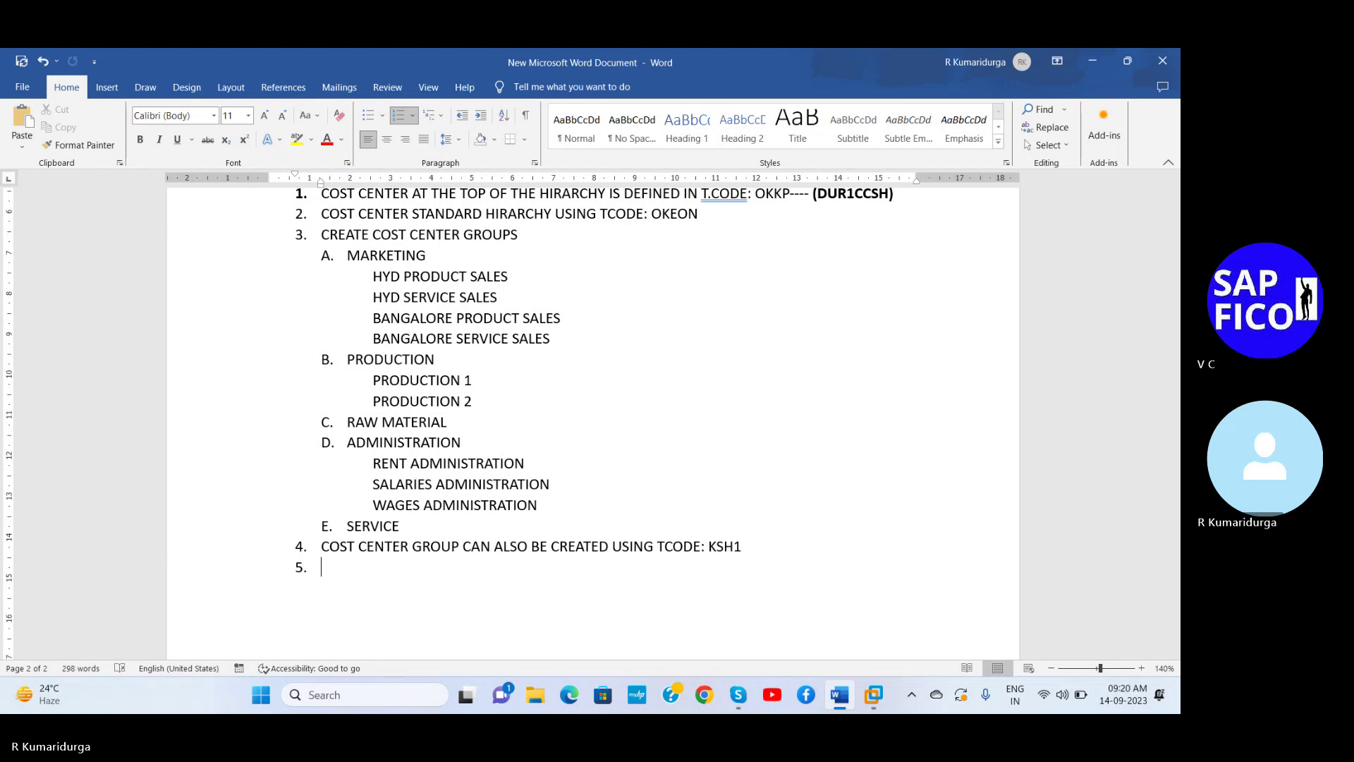
{"action": "type", "text": "DISPLAY "}
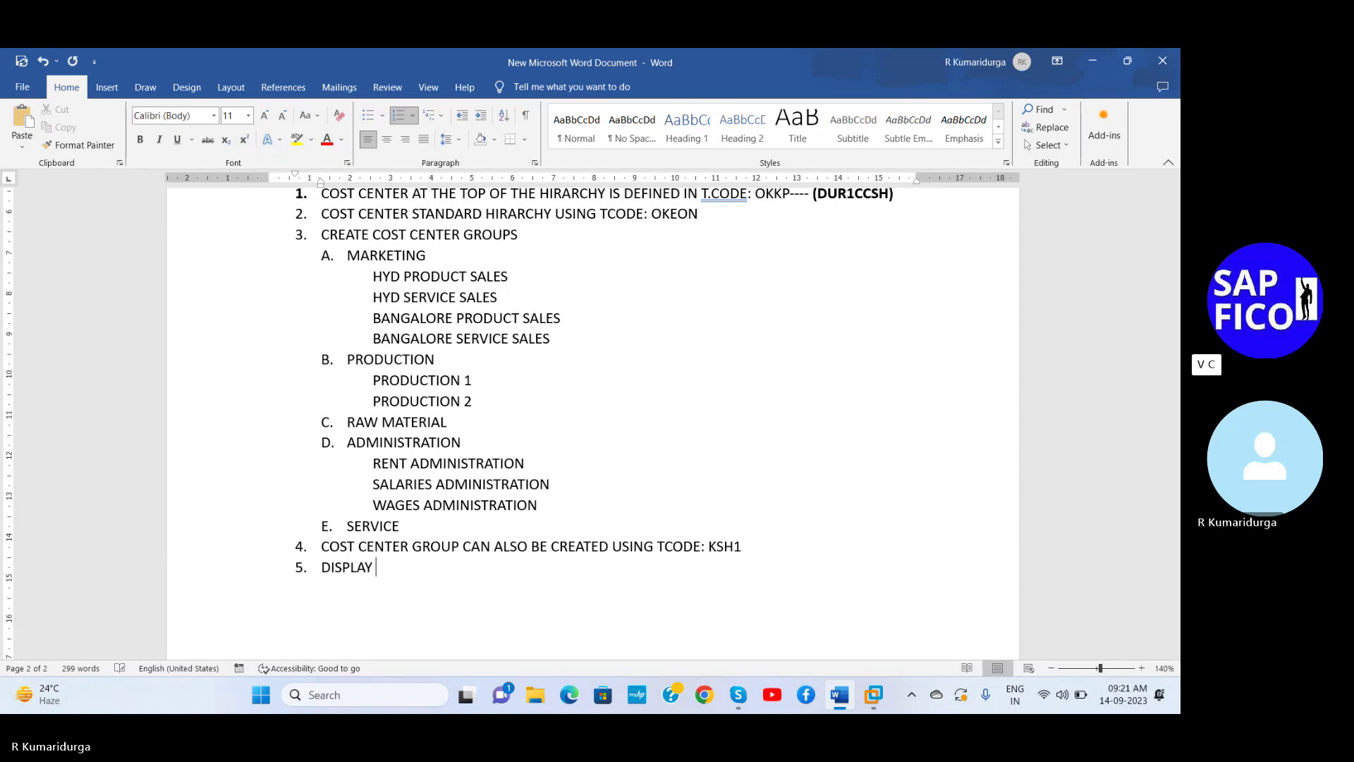
{"action": "type", "text": "THE COST CENTER GRO"}
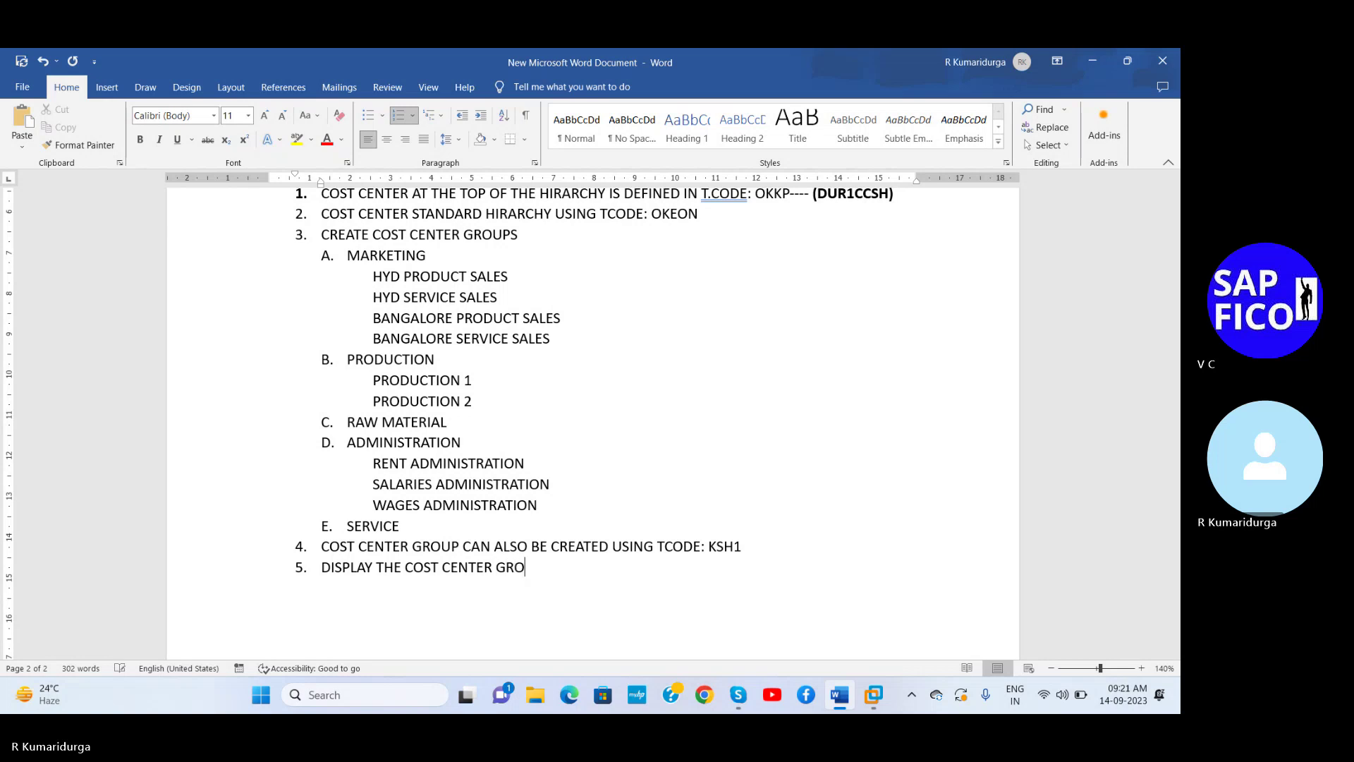
{"action": "type", "text": "UP USING"}
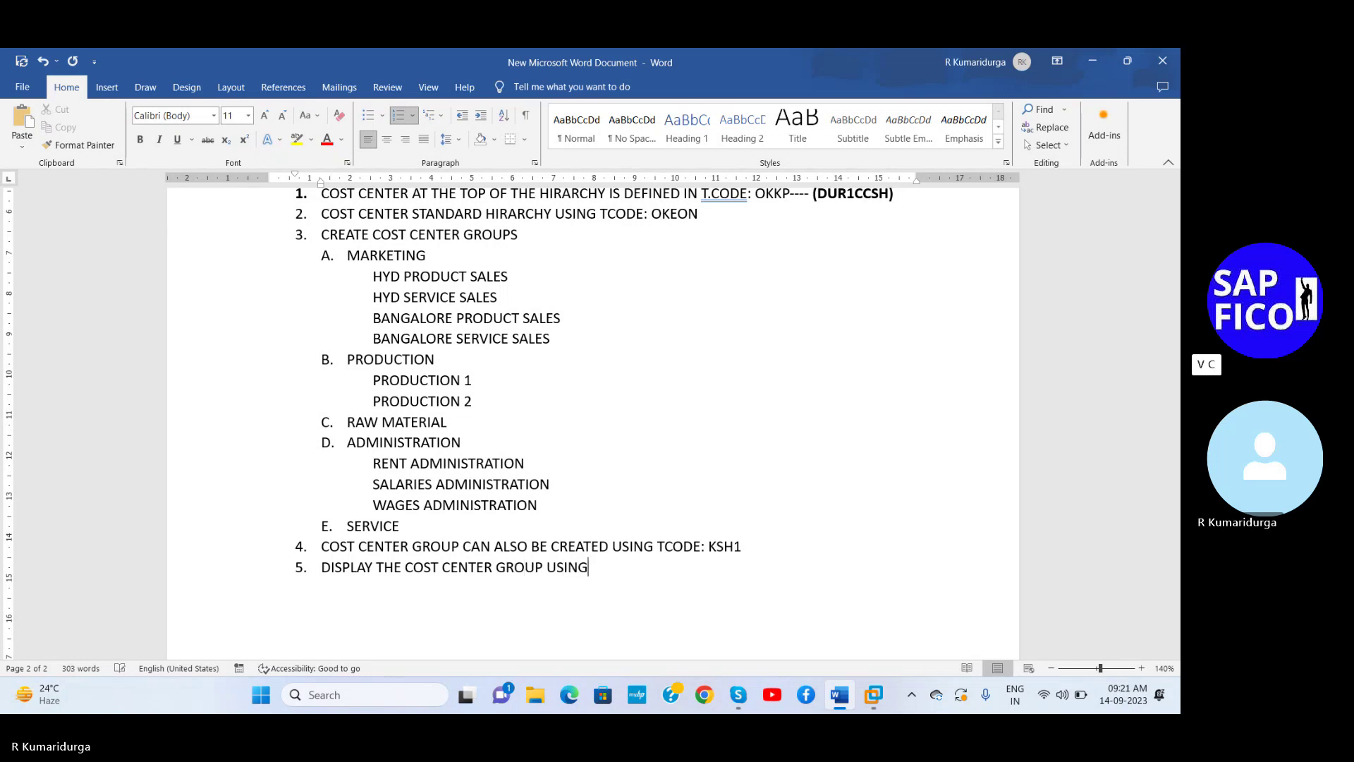
{"action": "type", "text": " TCODE "}
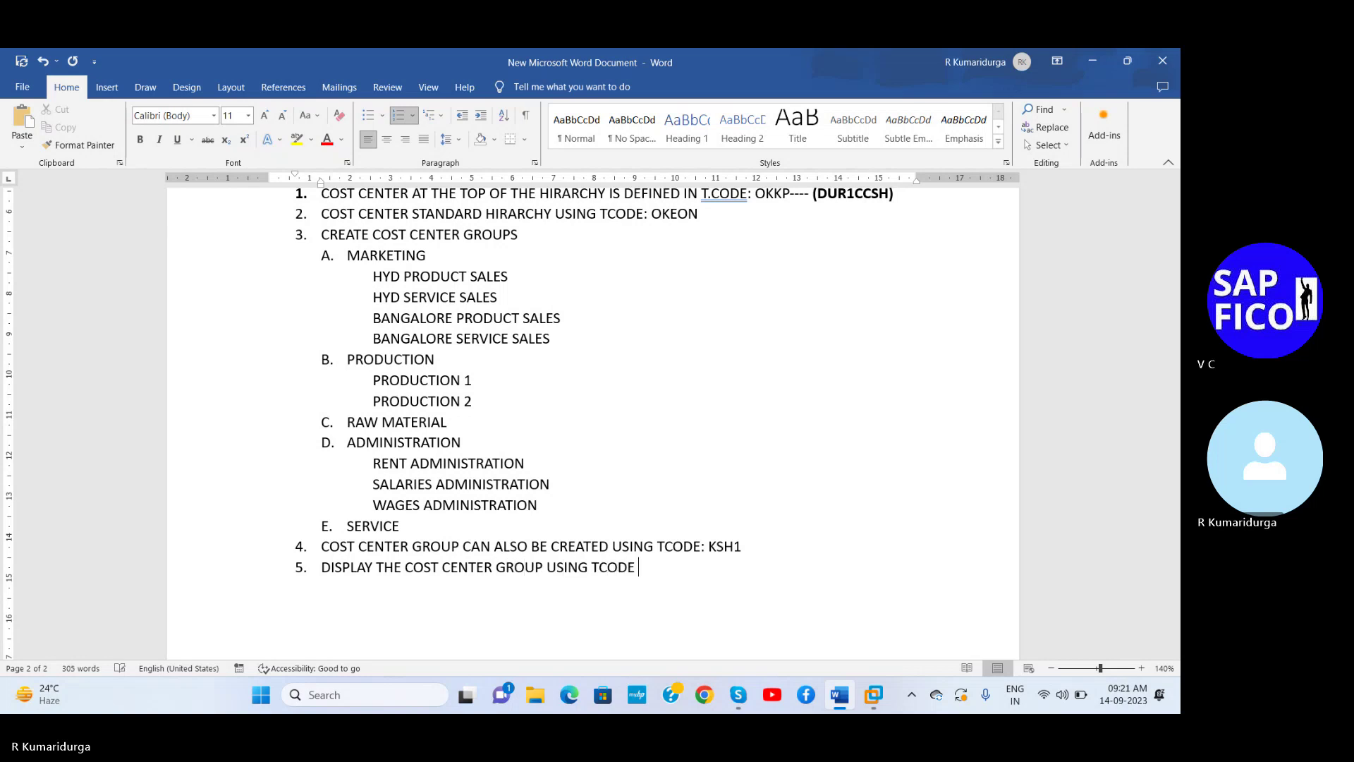
{"action": "type", "text": ": KSH2"}
{"action": "key", "text": "Return"}
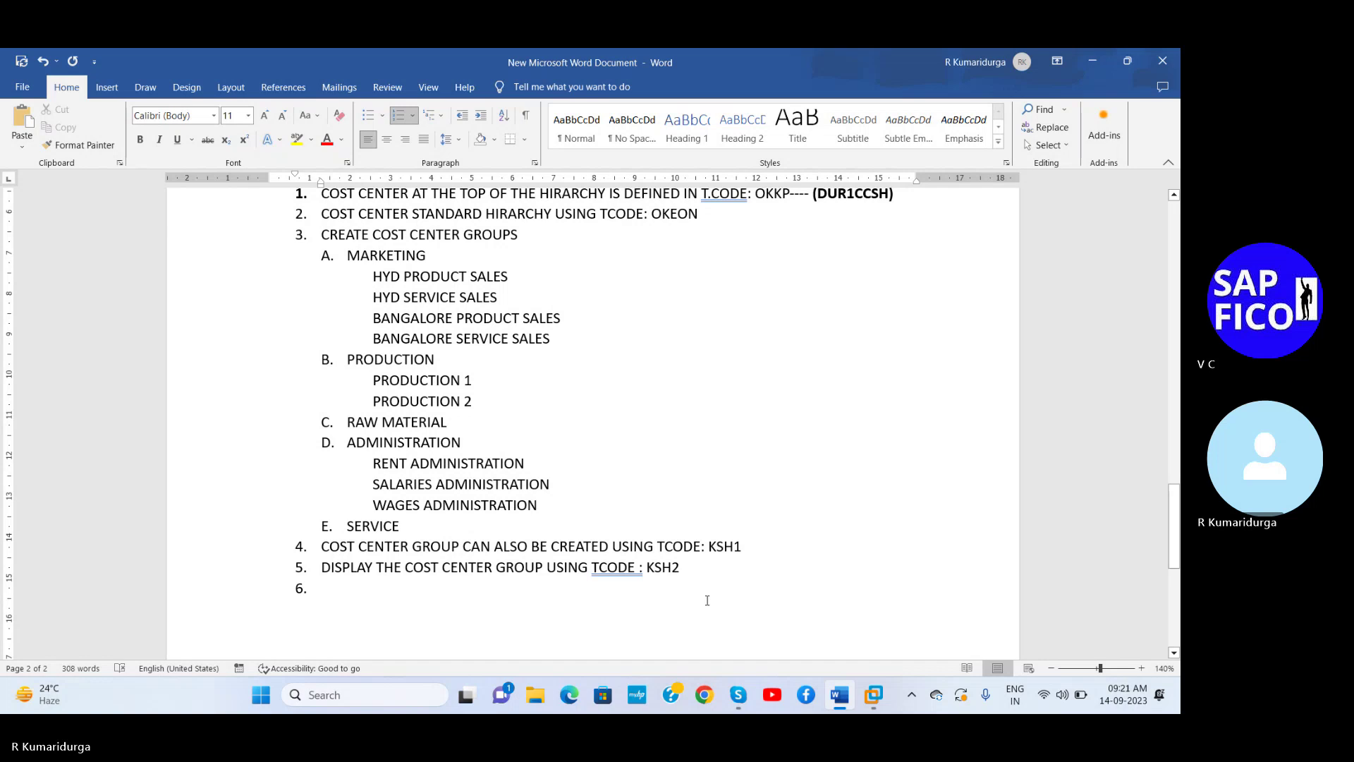
{"action": "left_click", "coordinate": [689, 568]}
{"action": "key", "text": "BackSpace"}
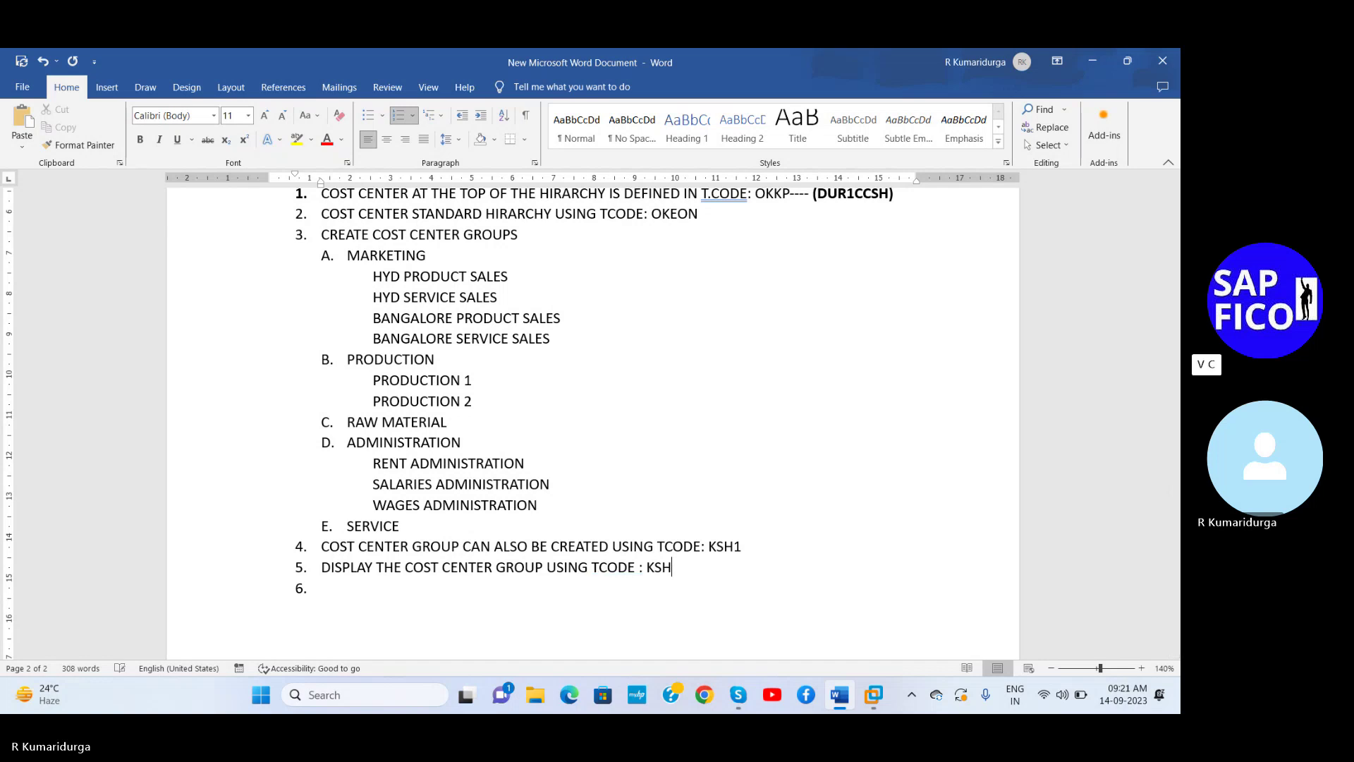
{"action": "type", "text": "3"}
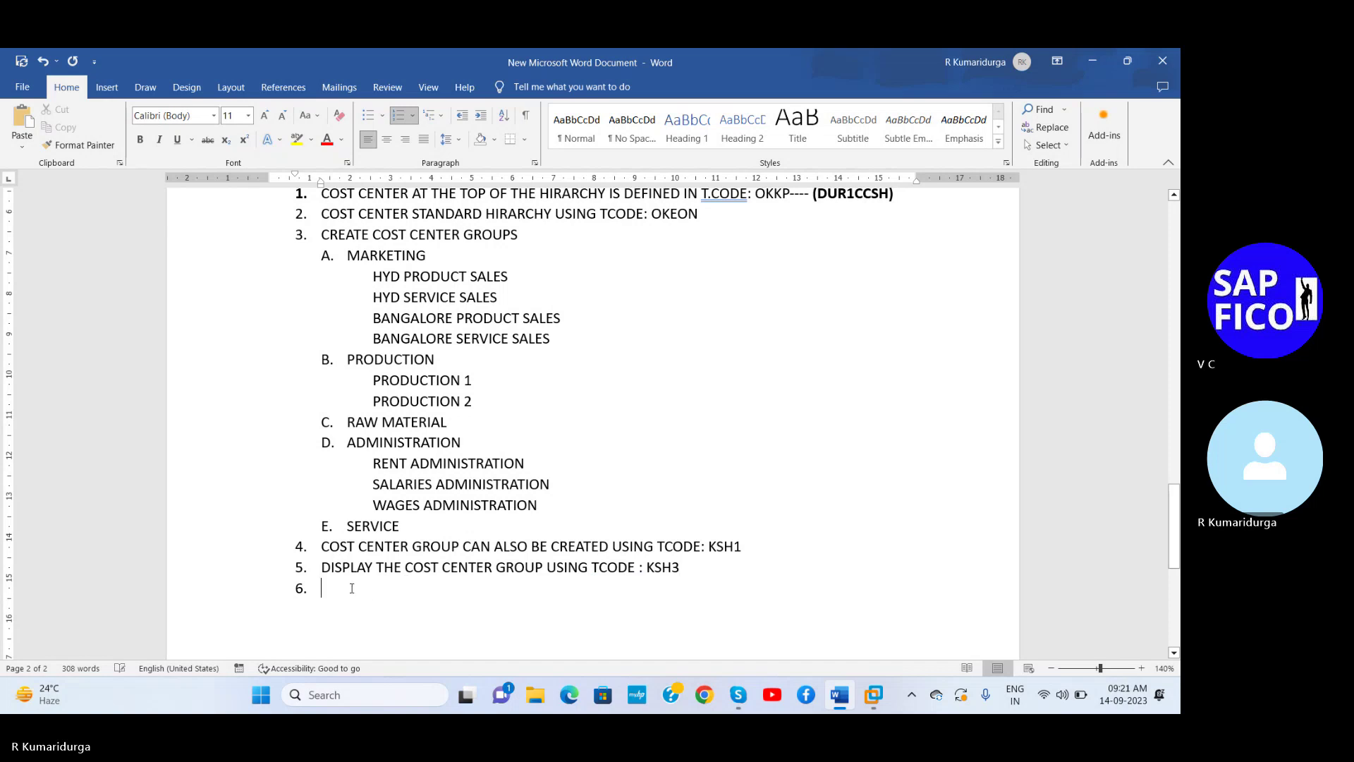
- Write CHANGE THE COST CENTER GROUP USING TCODE : KSH2 as item 6
{"action": "type", "text": "CHANGE THE C"}
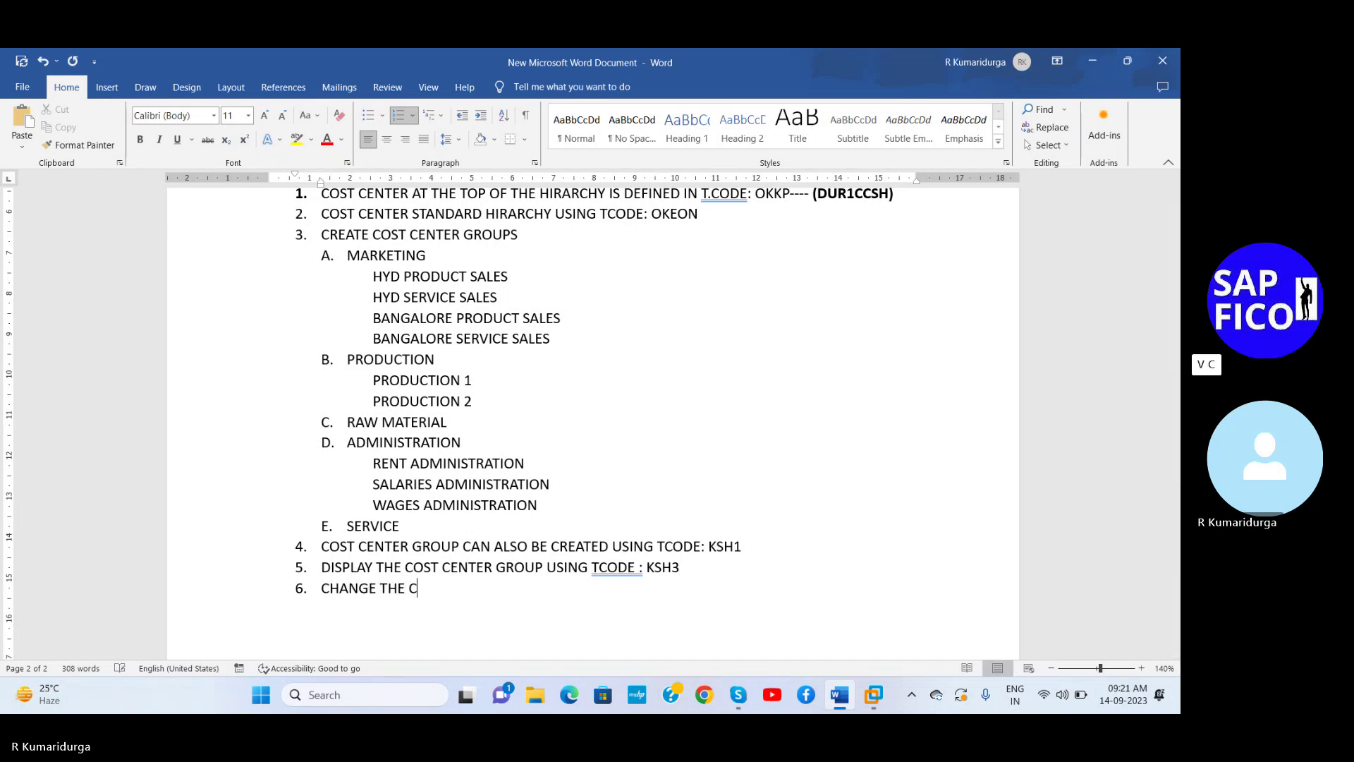
{"action": "type", "text": "OST CENTER GRO"}
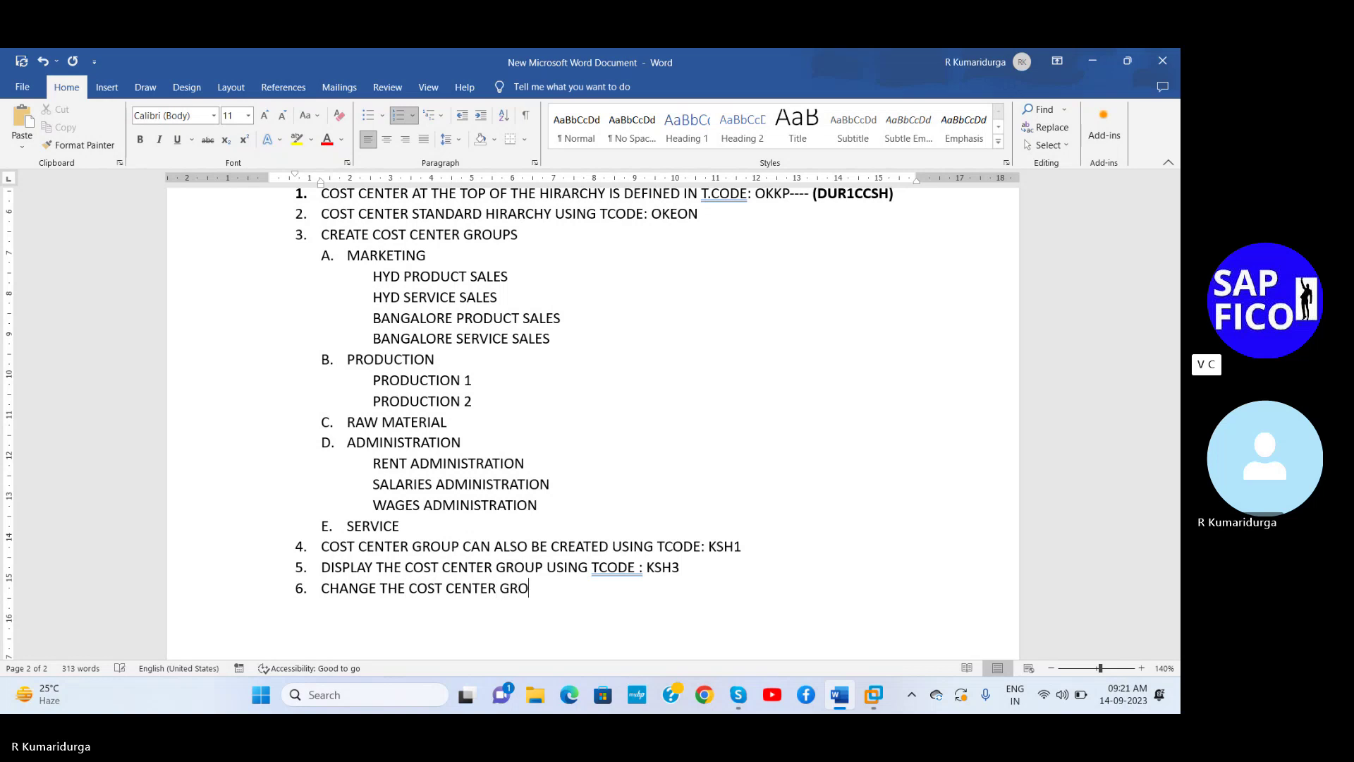
{"action": "type", "text": "UP USING TCODE"}
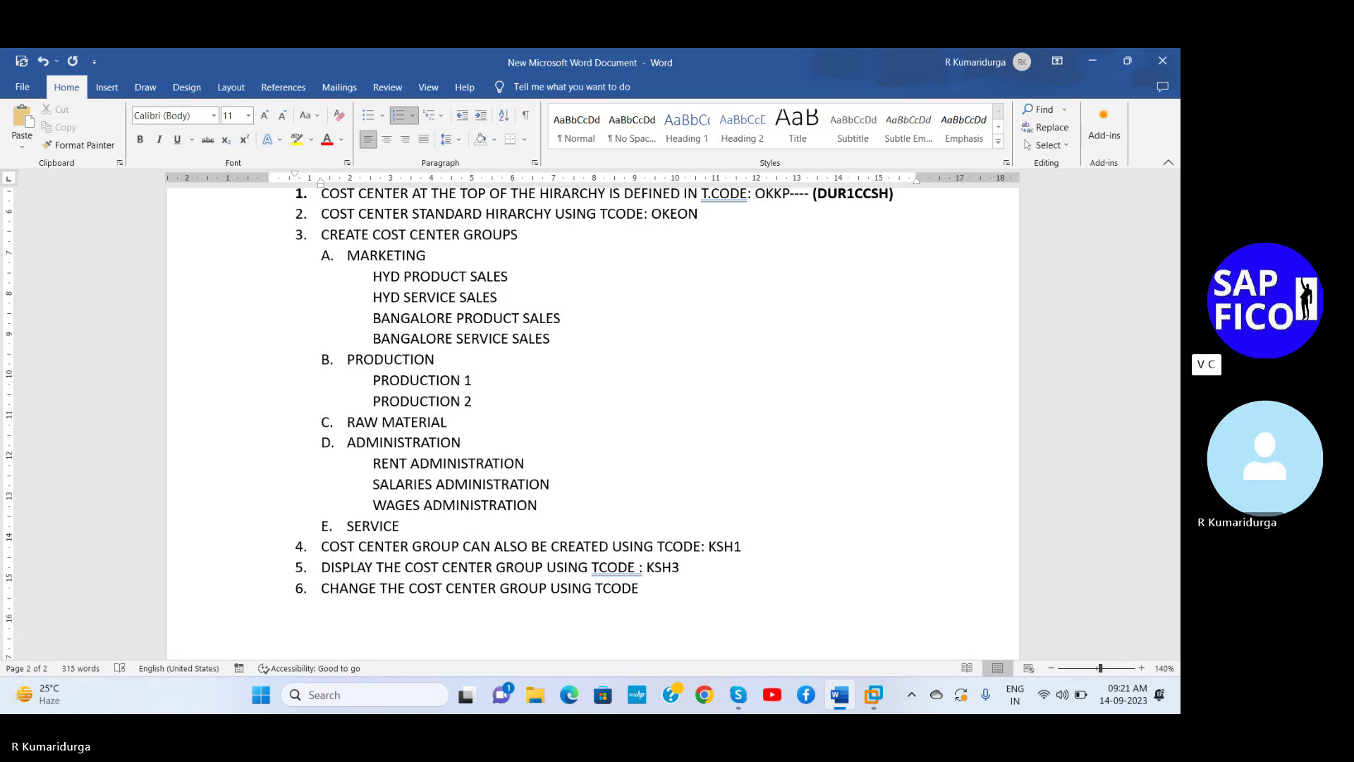
{"action": "type", "text": " : KSH2"}
- Switch to SAP, leave the current transaction and reopen the cost center standard hierarchy with transaction OKEON
{"action": "mouse_move", "coordinate": [873, 695]}
{"action": "left_click", "coordinate": [928, 628]}
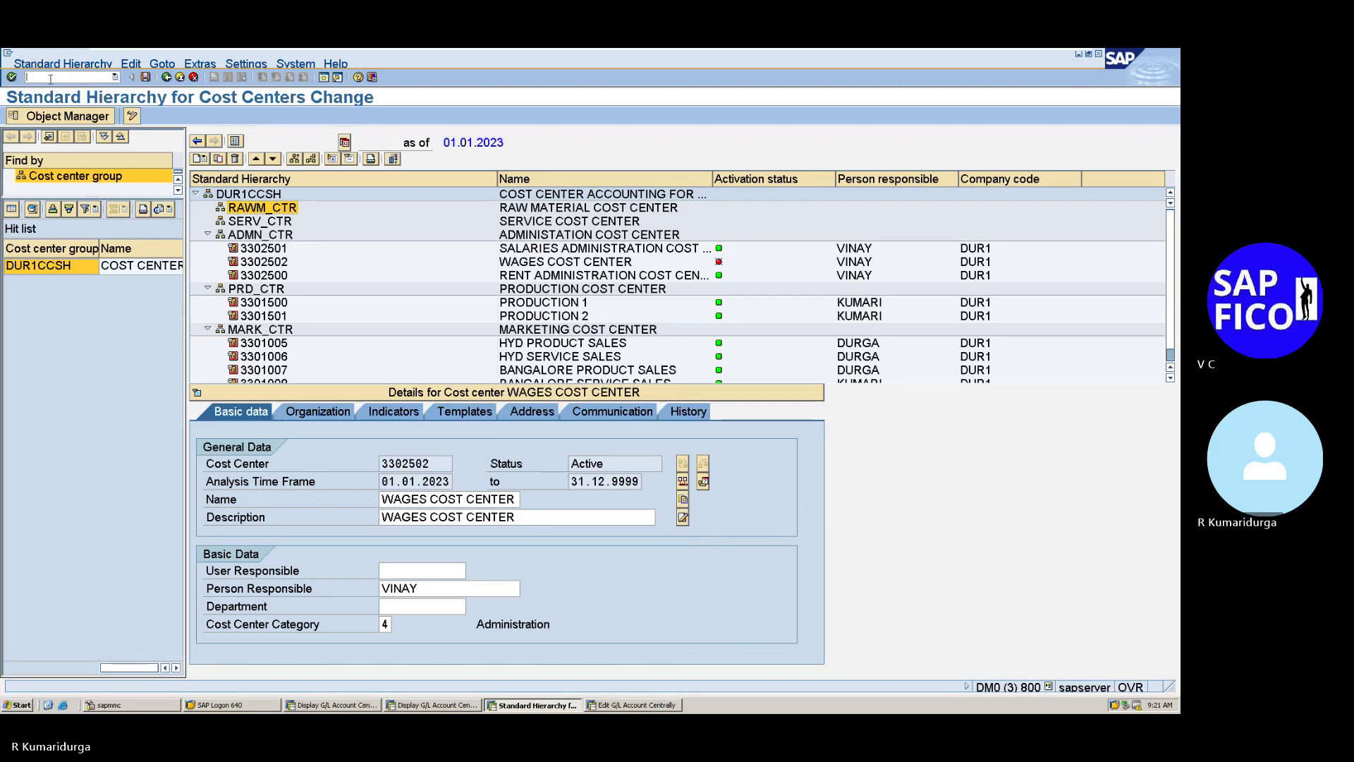
{"action": "type", "text": "/n"}
{"action": "key", "text": "Return"}
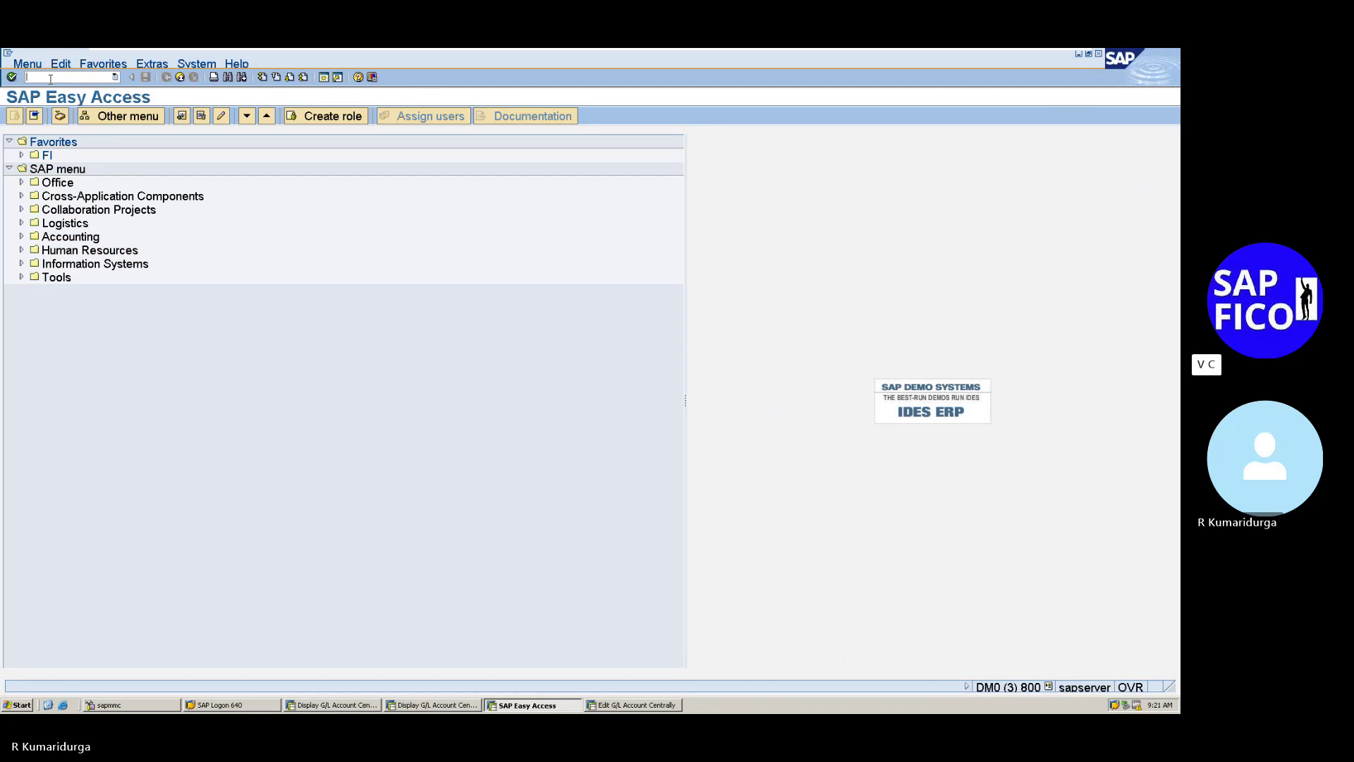
{"action": "type", "text": "K"}
{"action": "type", "text": "OK"}
{"action": "type", "text": "EON"}
{"action": "key", "text": "Return"}
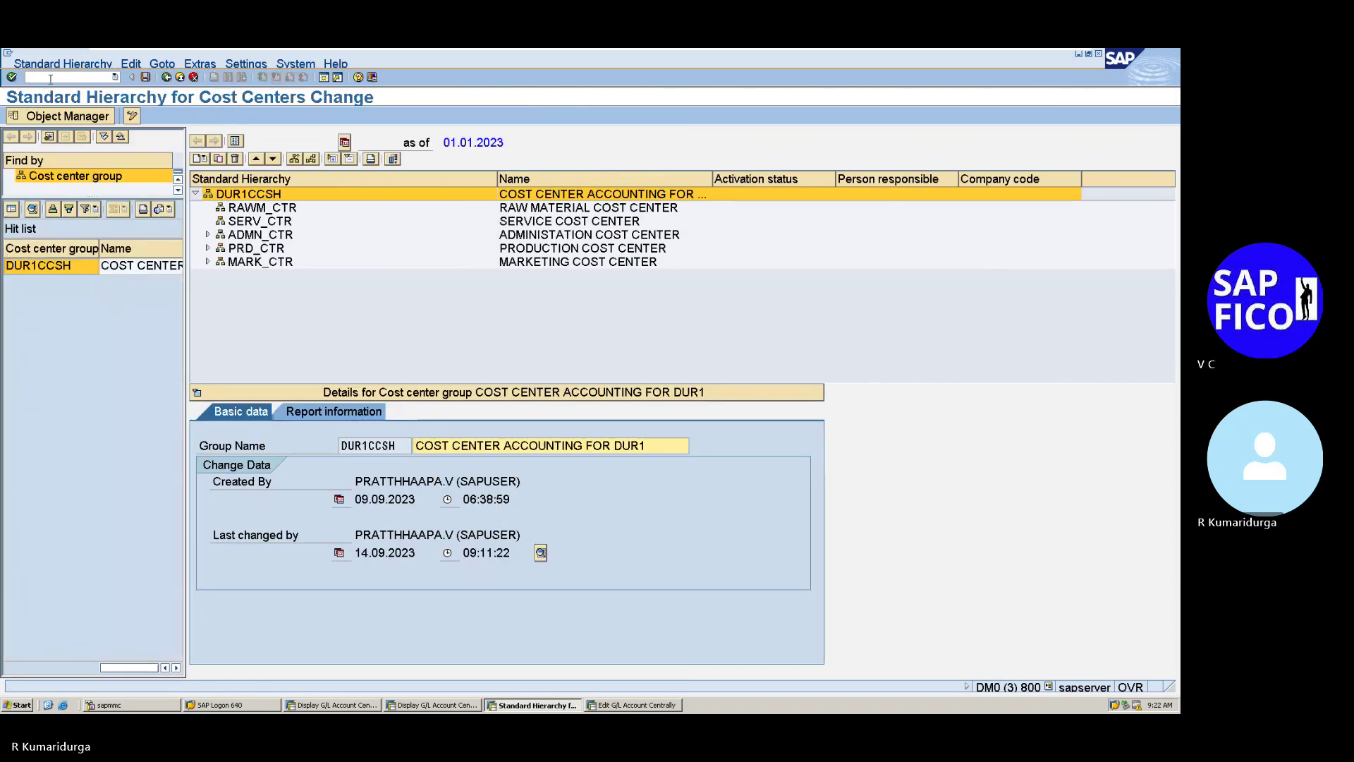
- Expand the PRD_CTR, MARK_CTR and ADMN_CTR groups and review the cost centers assigned to each
{"action": "left_click", "coordinate": [208, 263]}
{"action": "left_click", "coordinate": [207, 263]}
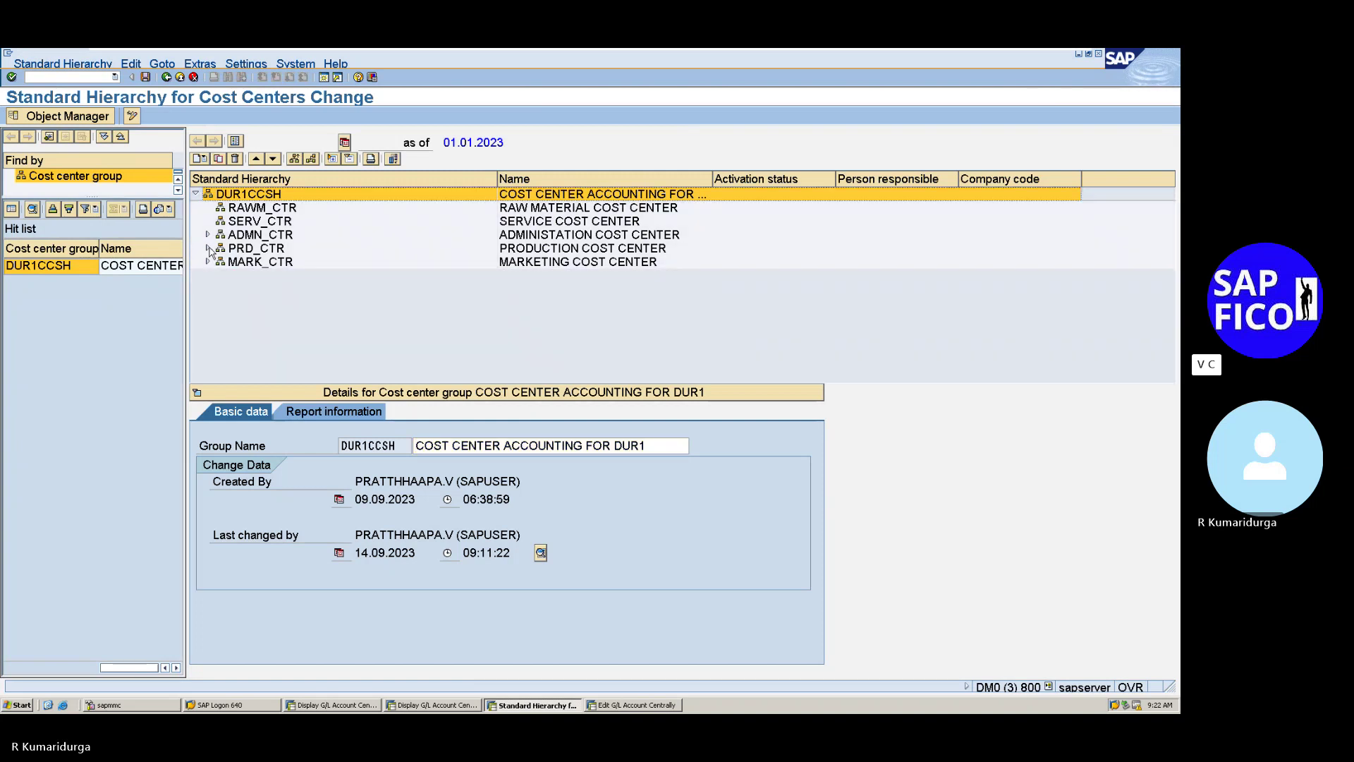
{"action": "left_click", "coordinate": [208, 248]}
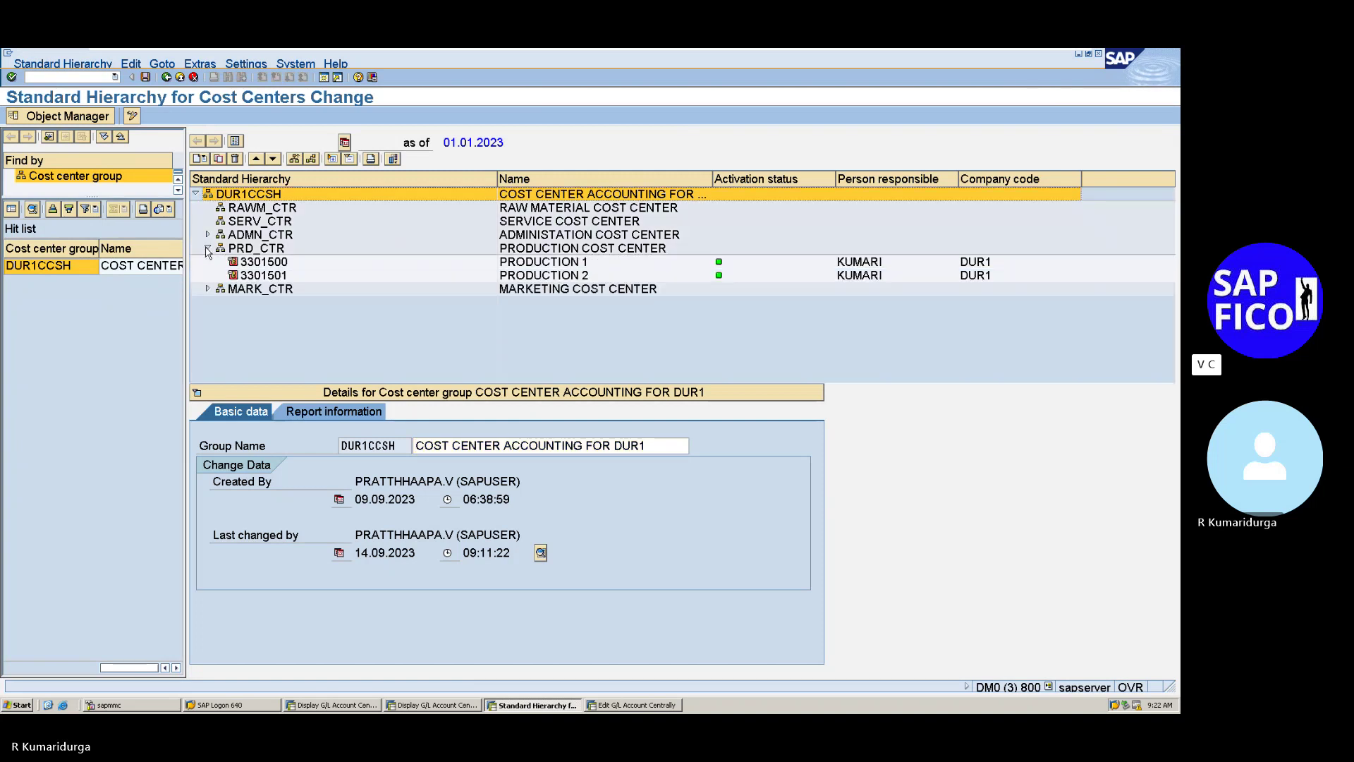
{"action": "left_click", "coordinate": [208, 289]}
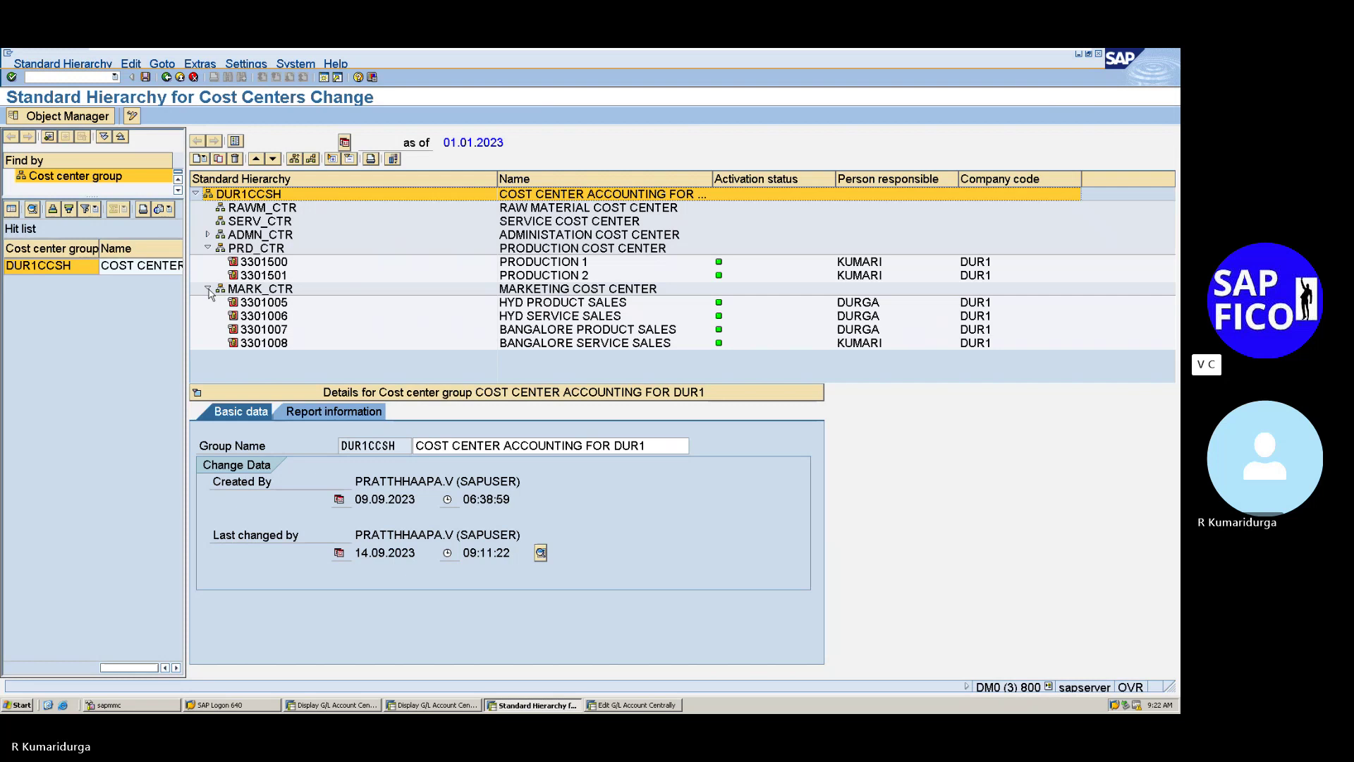
{"action": "left_click", "coordinate": [208, 235]}
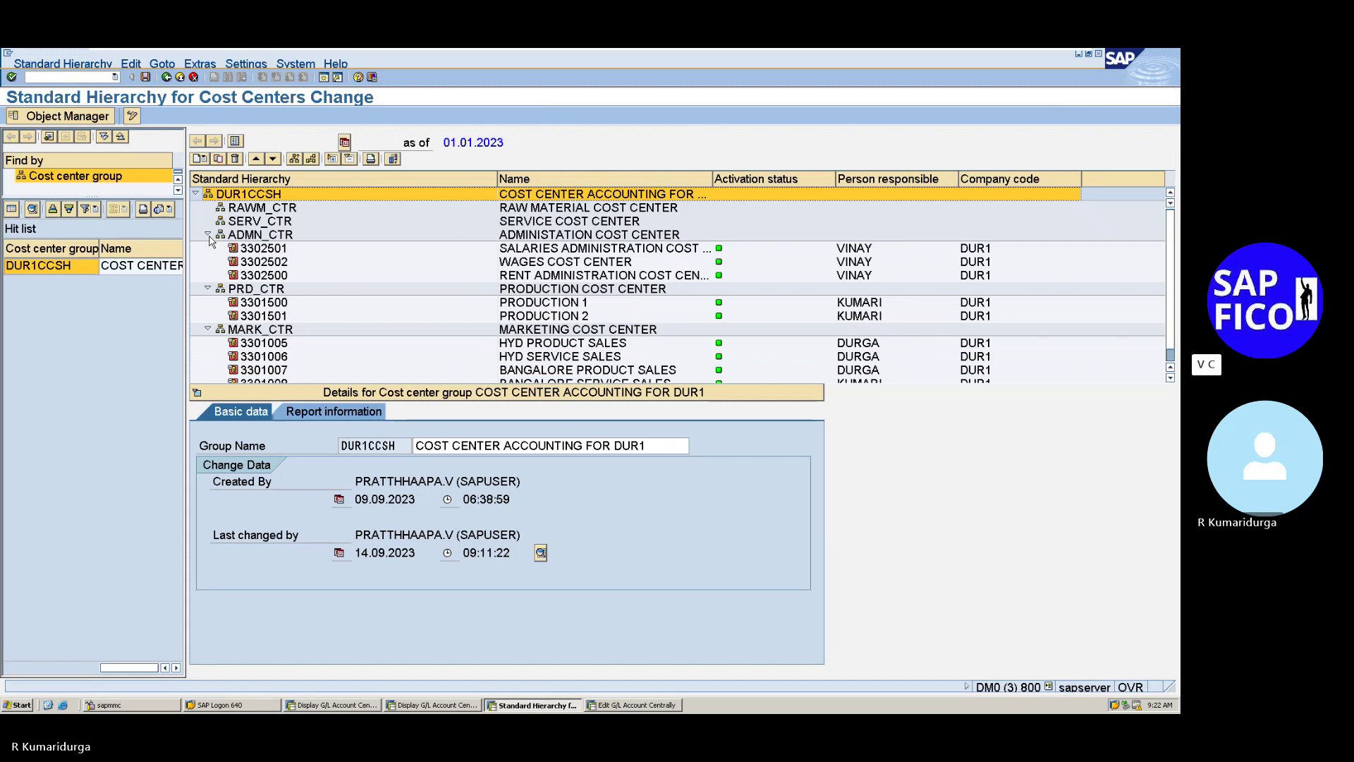
{"action": "scroll", "coordinate": [498, 344], "scroll_direction": "down", "scroll_amount": 1}
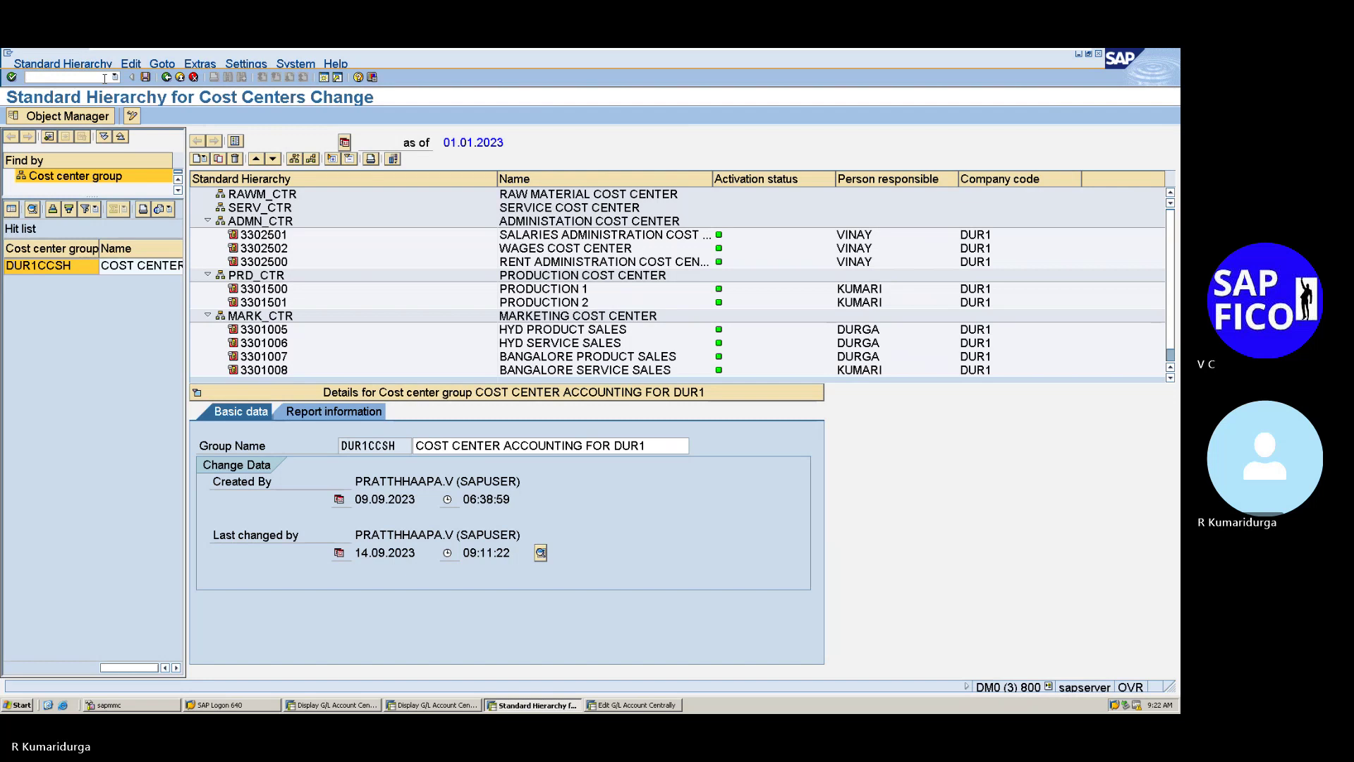
- Leave the hierarchy for transaction KSH2 and open the cost center group search help, closing it without selecting anything
{"action": "type", "text": "n"}
{"action": "key", "text": "Return"}
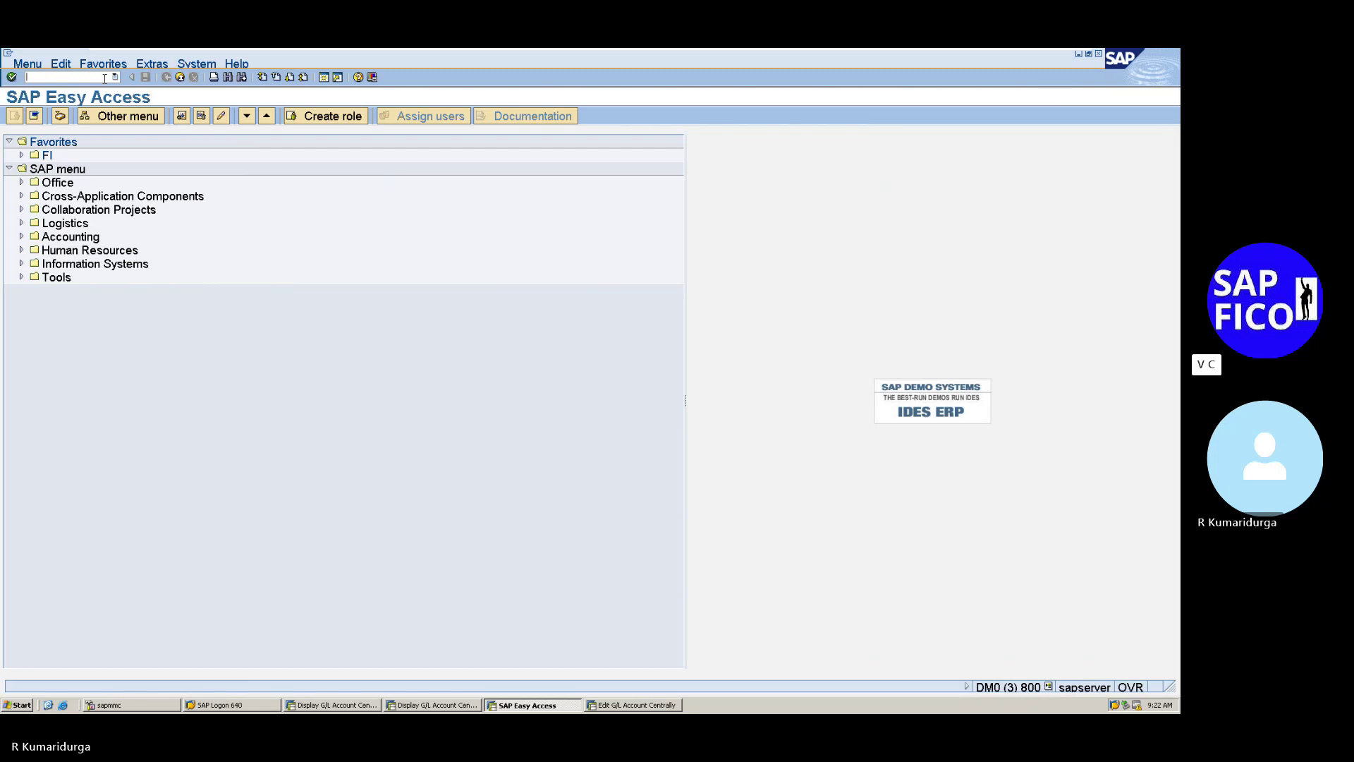
{"action": "type", "text": "KSH2"}
{"action": "key", "text": "Return"}
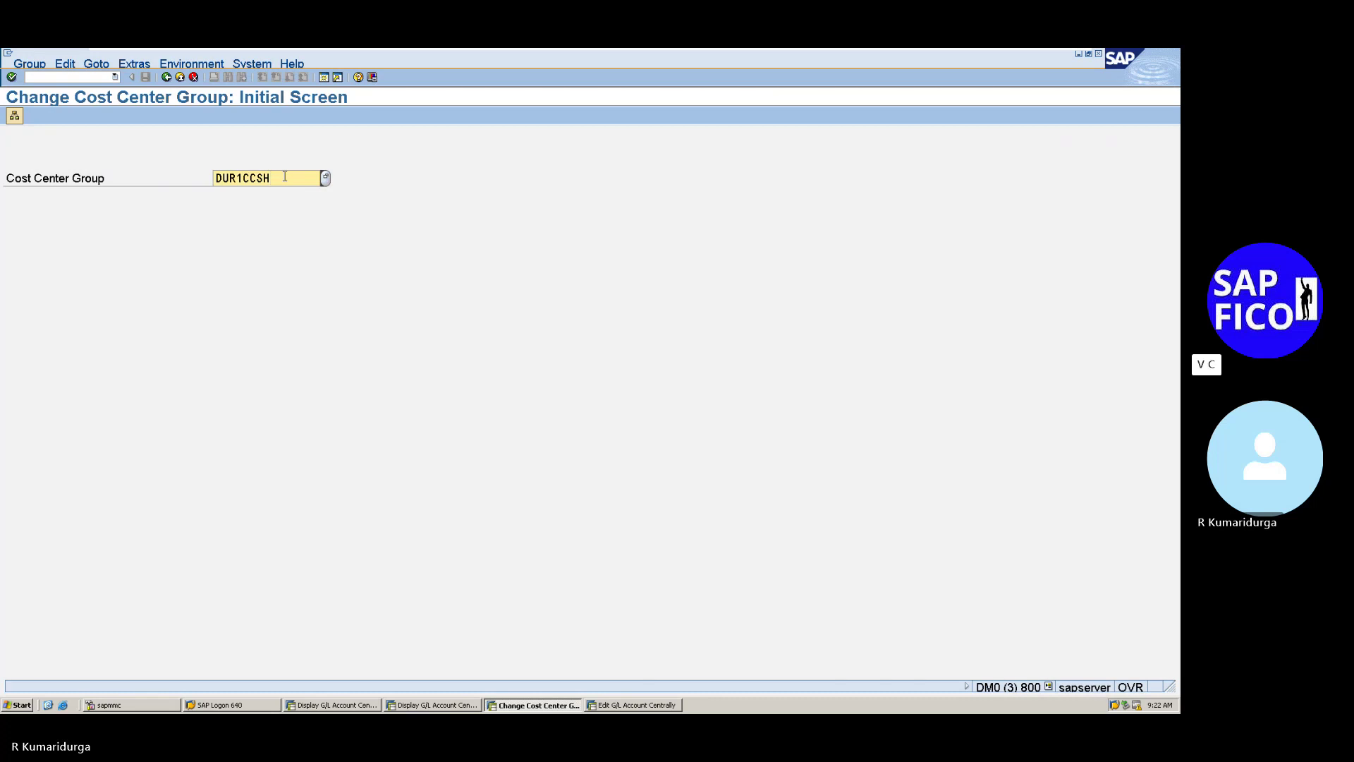
{"action": "left_click", "coordinate": [326, 179]}
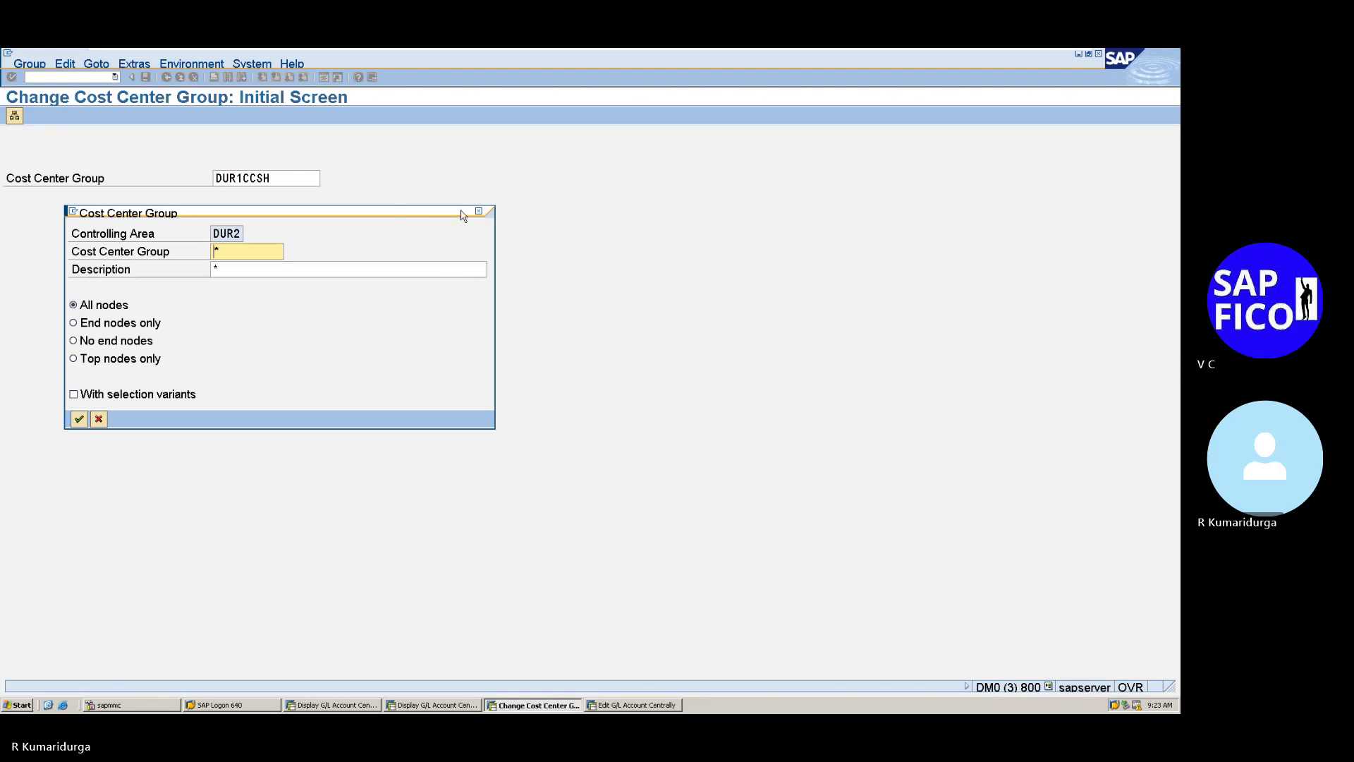
{"action": "left_click", "coordinate": [479, 215]}
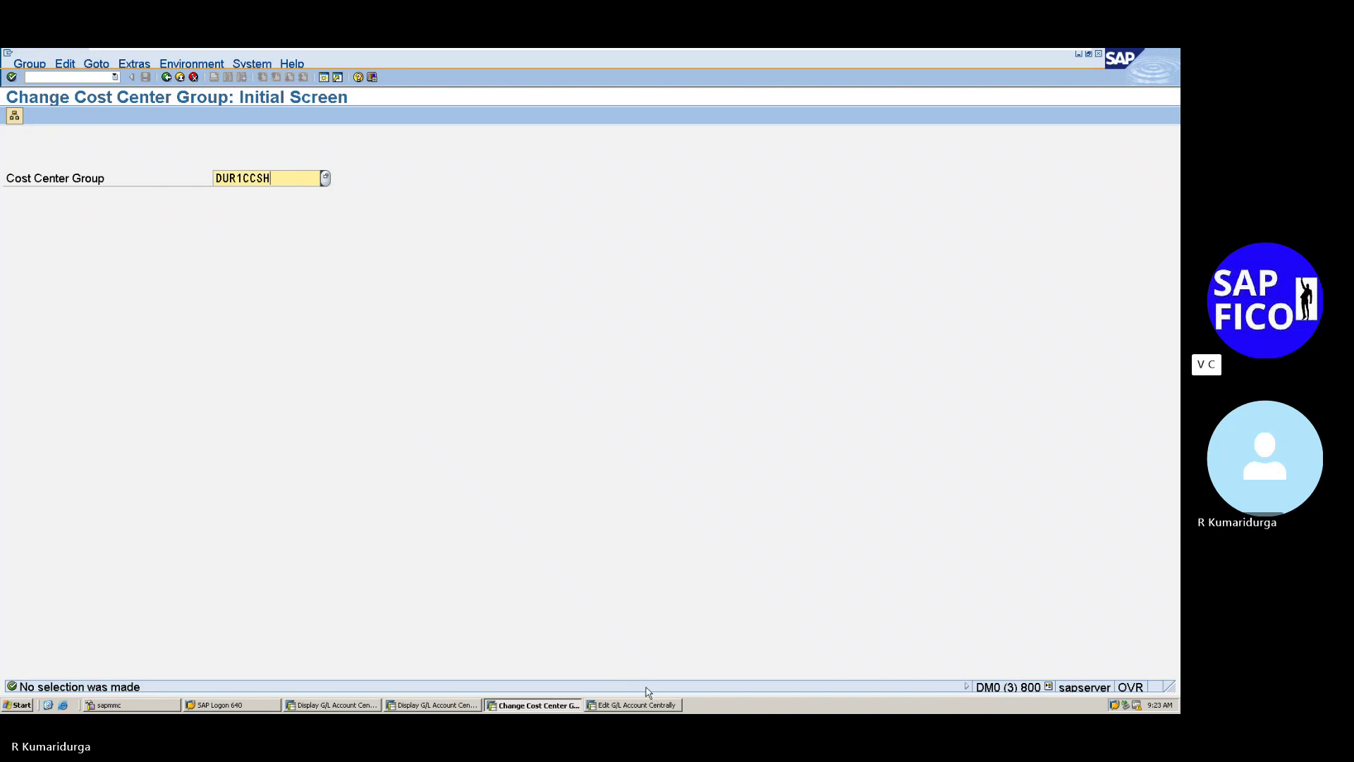
- In the Edit G/L Account session, open the standard hierarchy with transaction OKEON to look up the cost center group names
{"action": "left_click", "coordinate": [625, 704]}
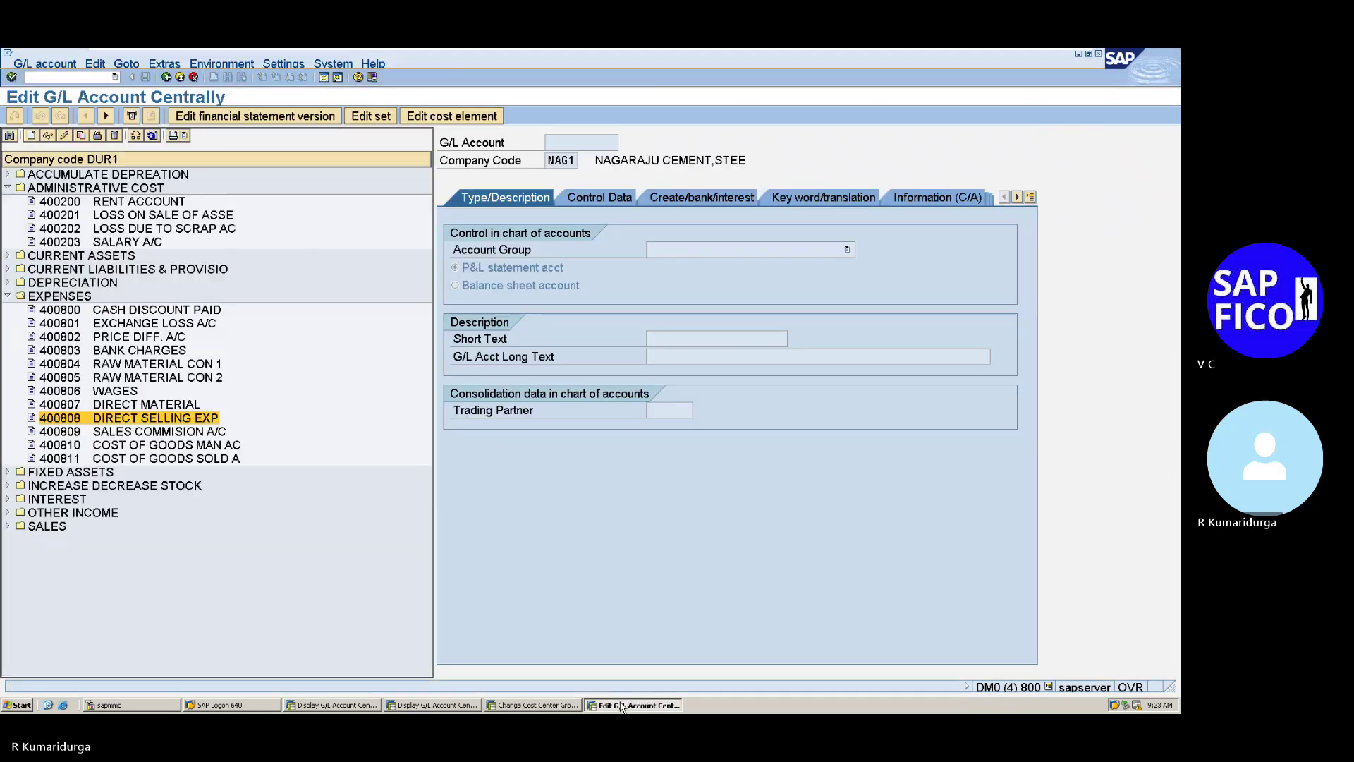
{"action": "left_click", "coordinate": [46, 73]}
{"action": "type", "text": "/NOKEN"}
{"action": "key", "text": "Return"}
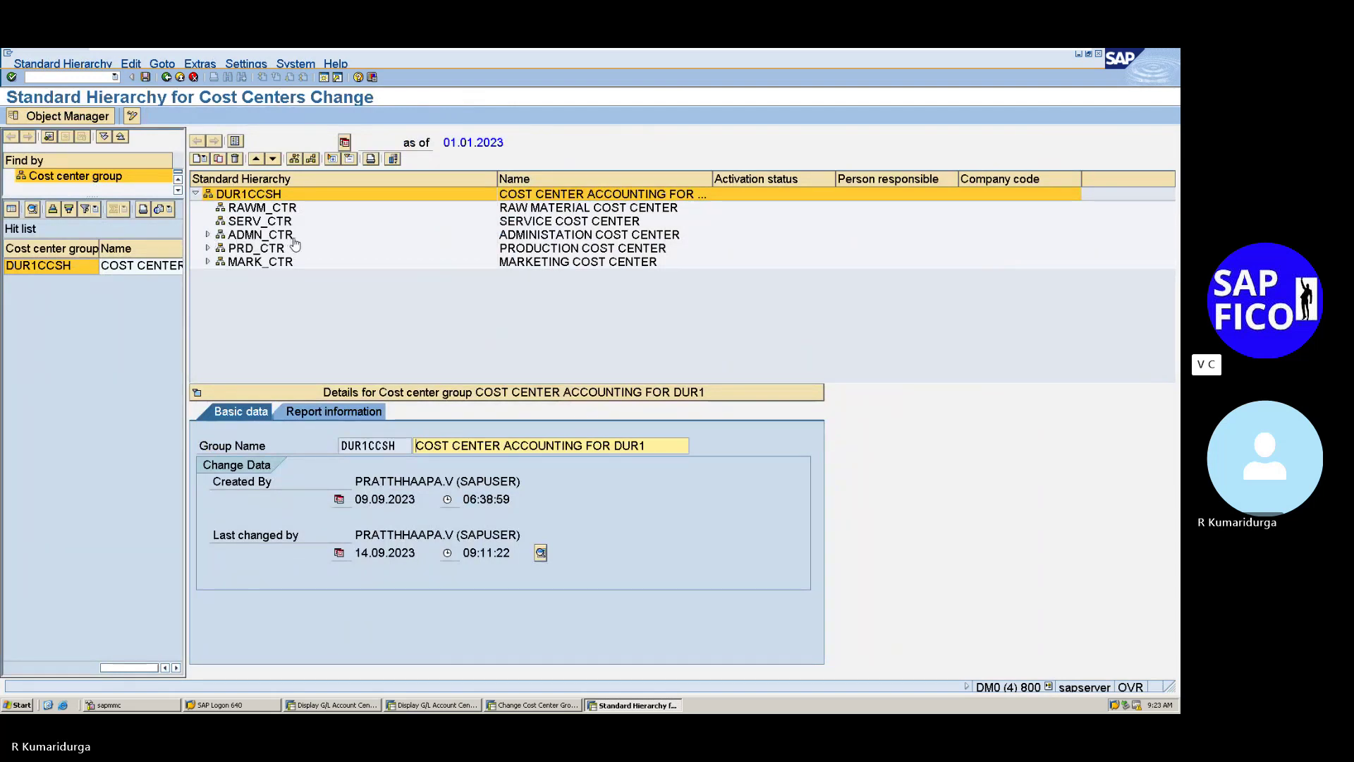
- In the Change Cost Center Group session, open group ADMN_CTR in display mode to review its cost centers
{"action": "left_click", "coordinate": [543, 707]}
{"action": "key", "text": "BackSpace"}
{"action": "key", "text": "BackSpace"}
{"action": "key", "text": "BackSpace"}
{"action": "key", "text": "BackSpace"}
{"action": "key", "text": "BackSpace"}
{"action": "key", "text": "BackSpace"}
{"action": "key", "text": "BackSpace"}
{"action": "key", "text": "BackSpace"}
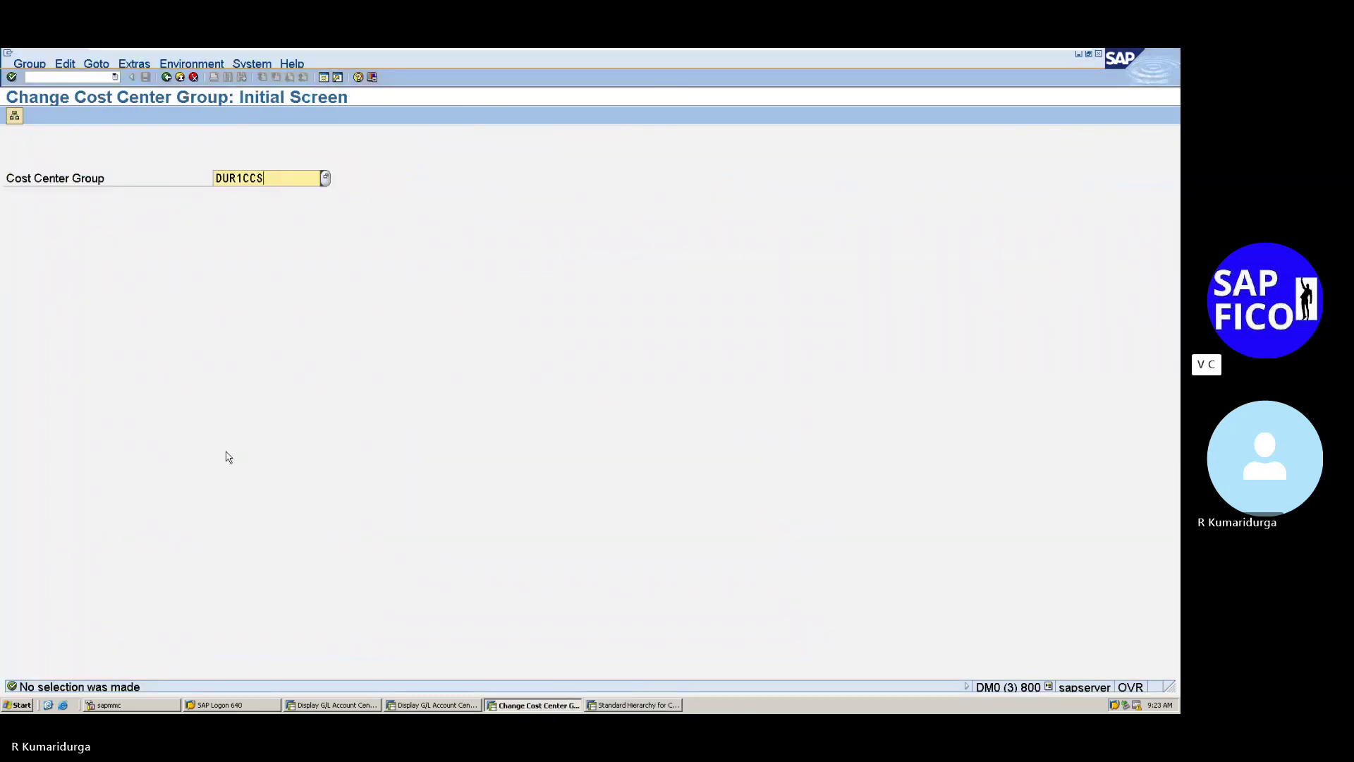
{"action": "type", "text": "AD"}
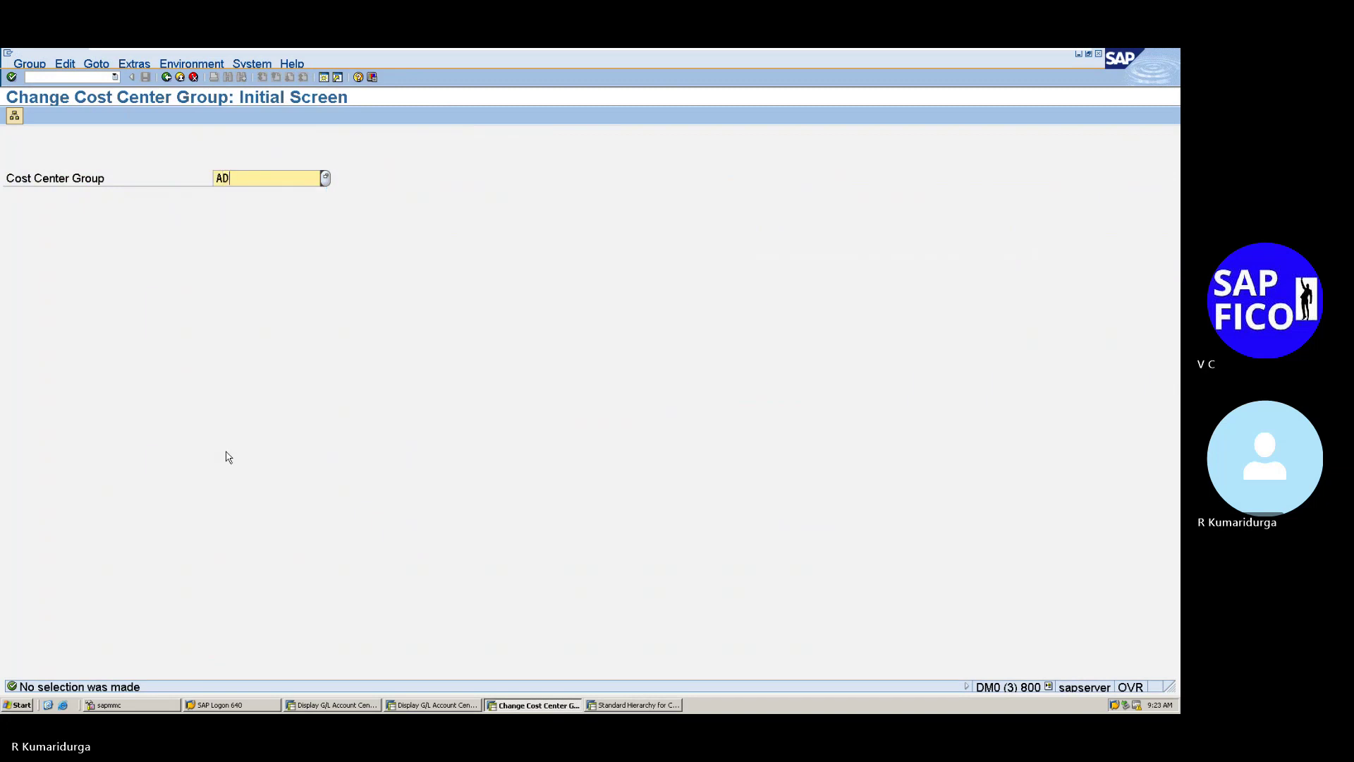
{"action": "type", "text": "MN_CTR"}
{"action": "key", "text": "Return"}
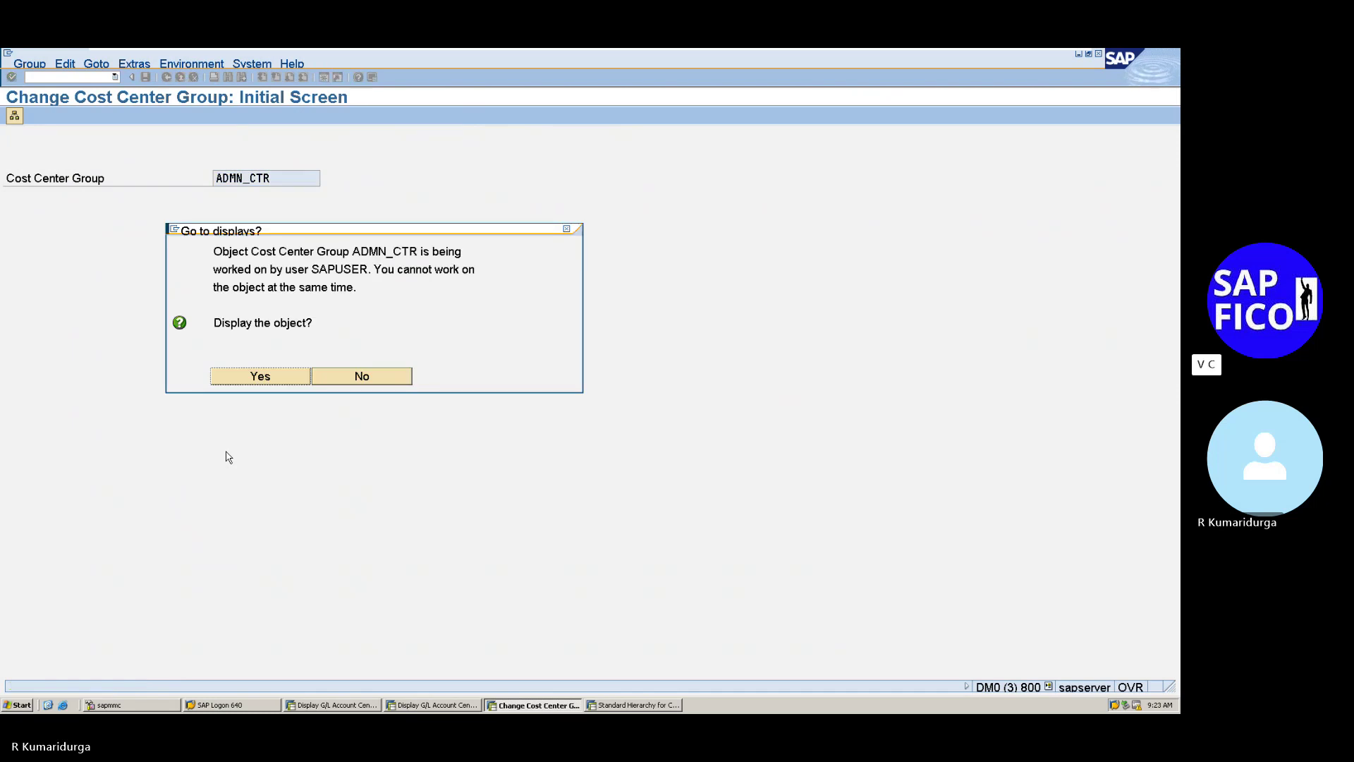
{"action": "left_click", "coordinate": [272, 385]}
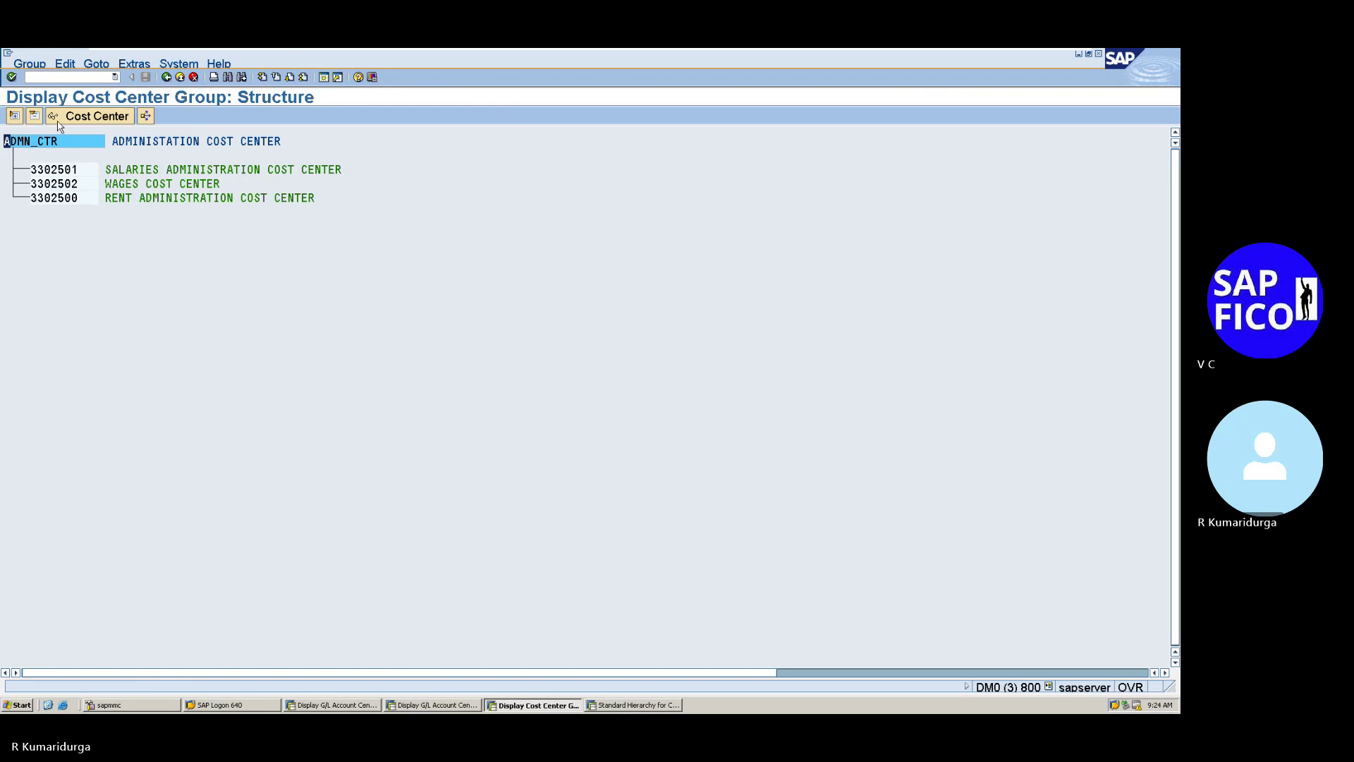
- Leave the cost center group display for SAP Easy Access and switch to the Word document
{"action": "left_click", "coordinate": [82, 76]}
{"action": "type", "text": "/n"}
{"action": "key", "text": "Return"}
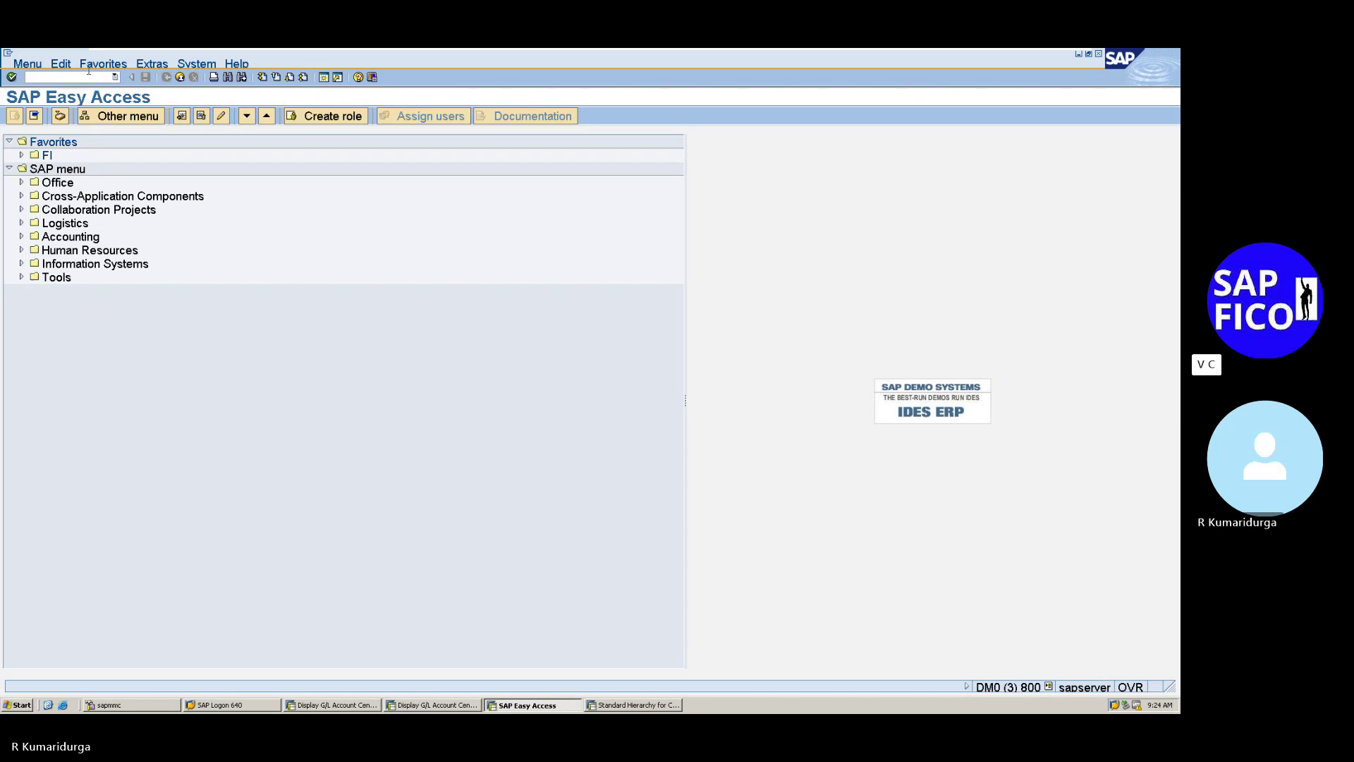
{"action": "mouse_move", "coordinate": [426, 53]}
{"action": "left_click", "coordinate": [1035, 64]}
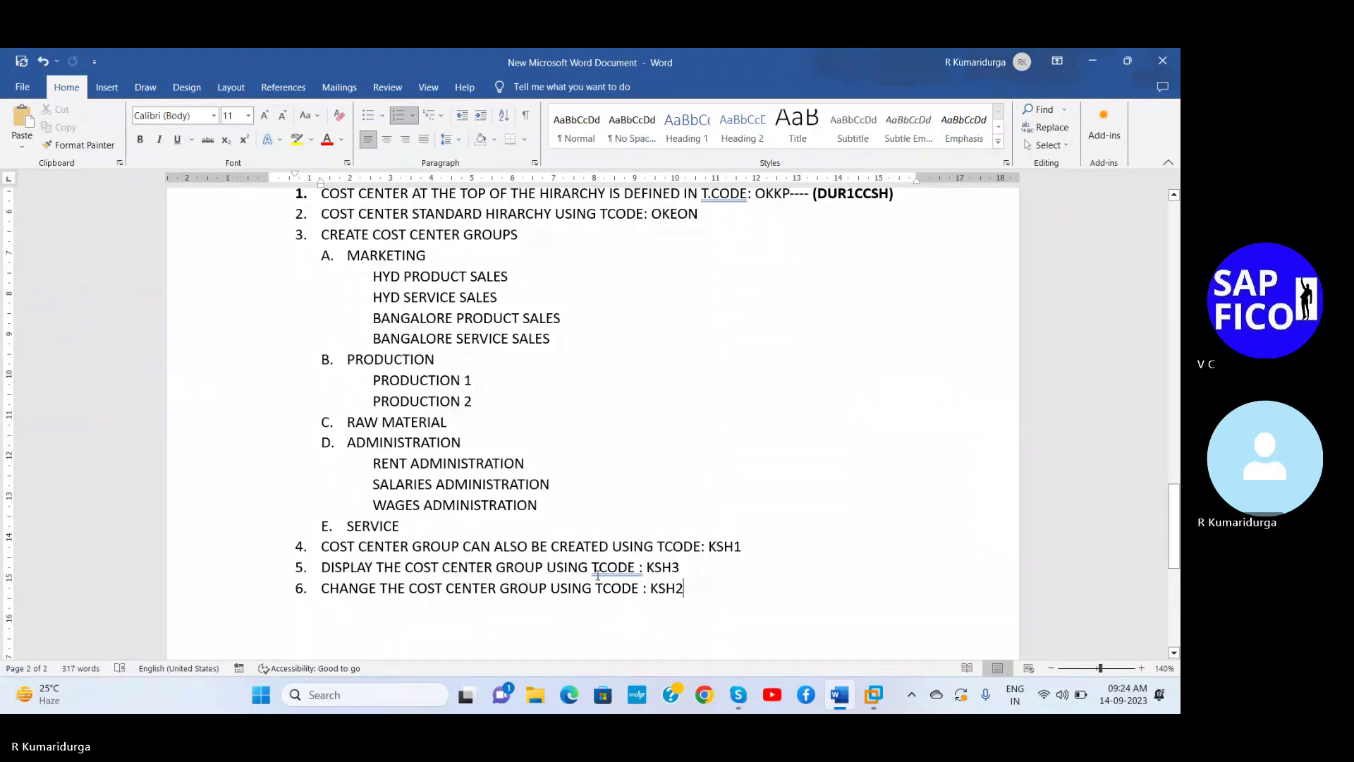
- Add list item 7 reading "COST CENTER CAN ALSO BE CREATED USING TCODE : KS01" and start the following item
{"action": "key", "text": "Return"}
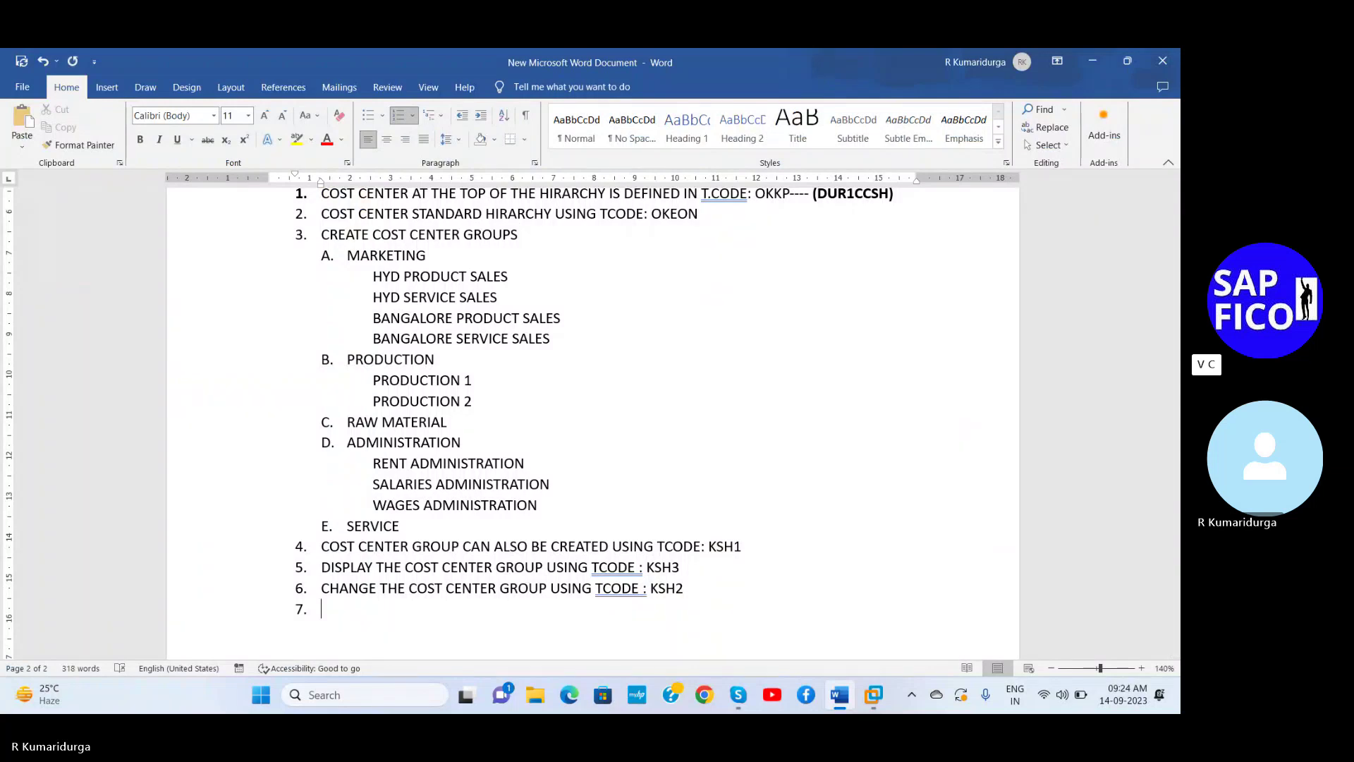
{"action": "type", "text": "COST "}
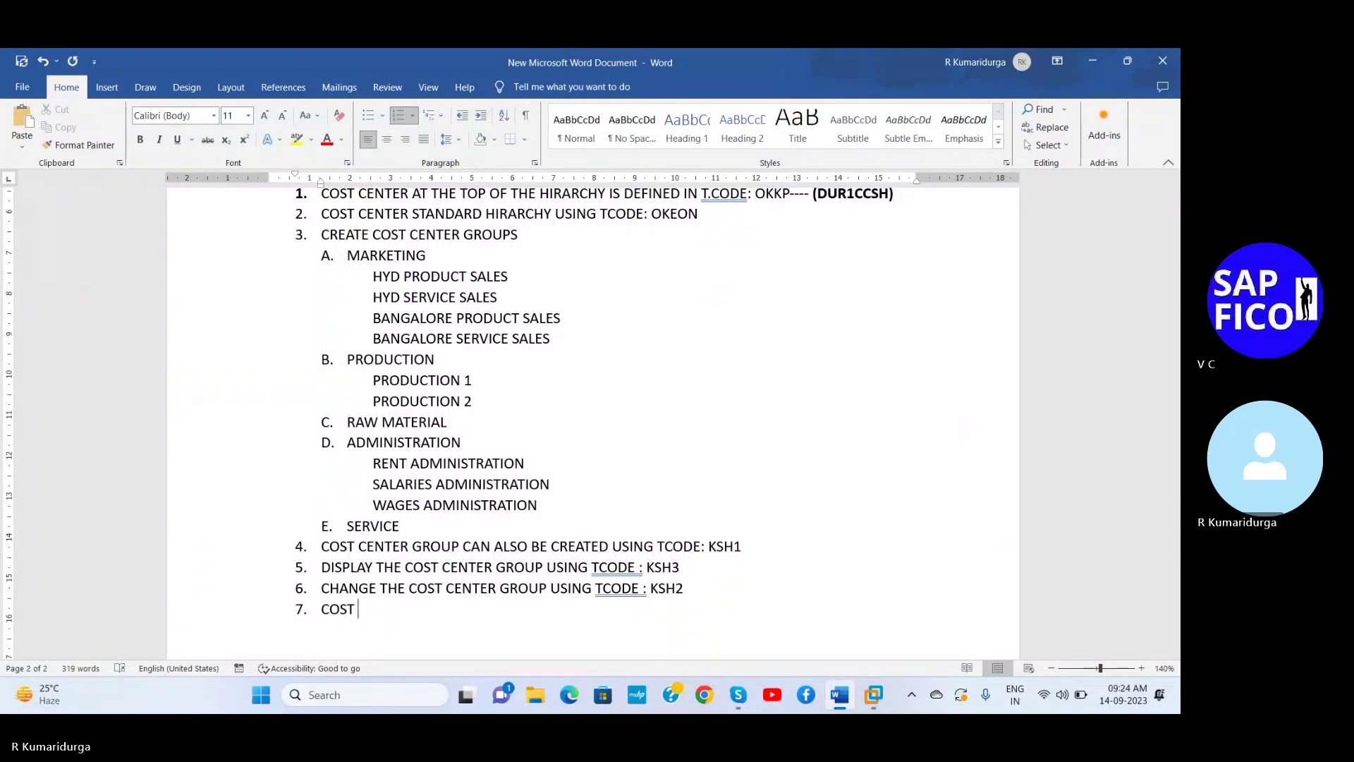
{"action": "type", "text": "CENTER CAN"}
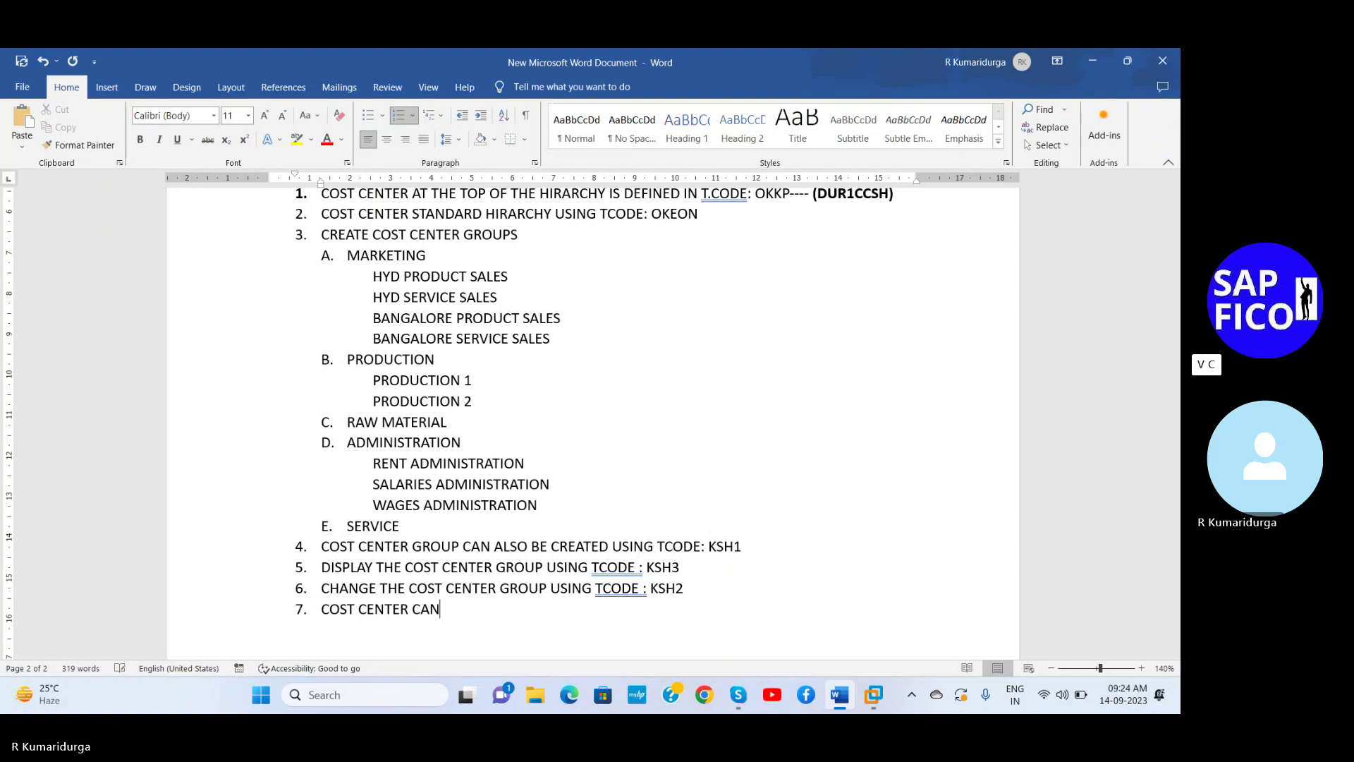
{"action": "type", "text": " ALSO BE"}
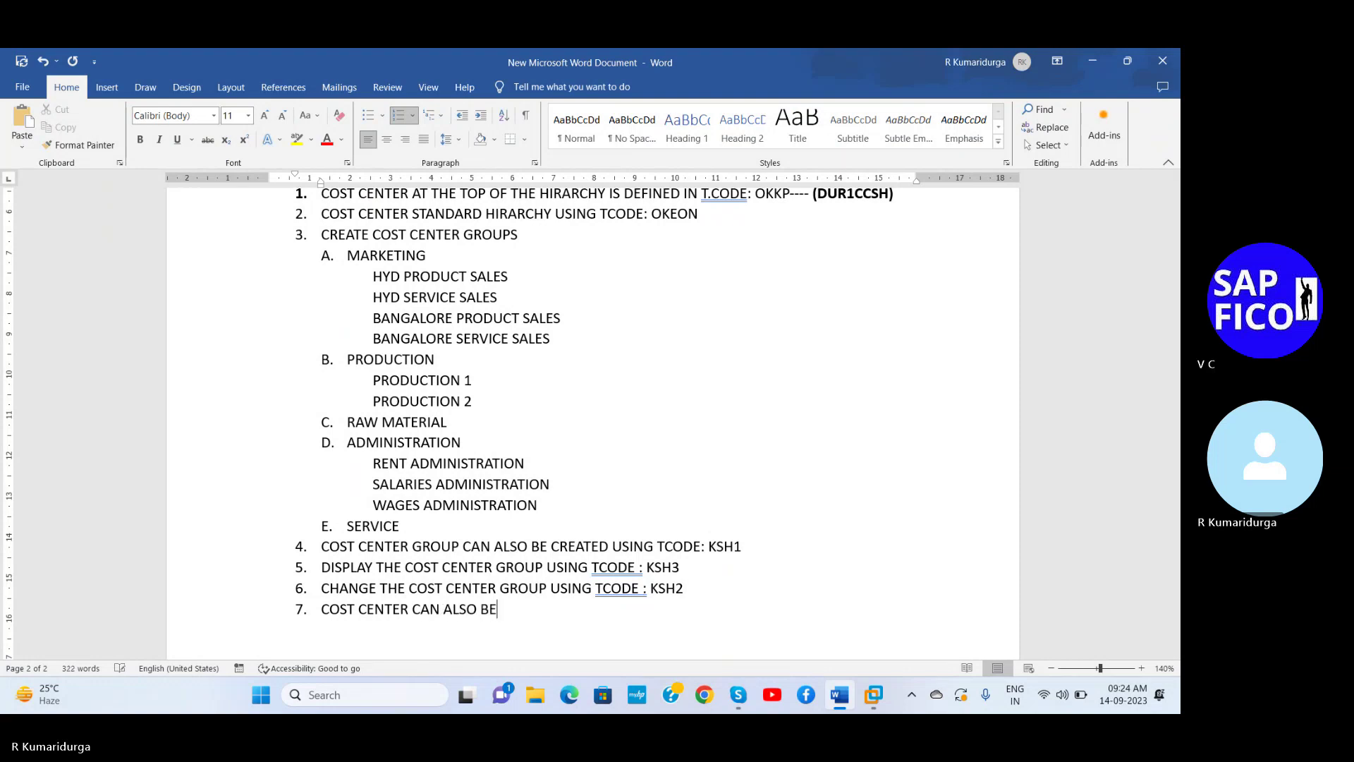
{"action": "type", "text": " CREATED"}
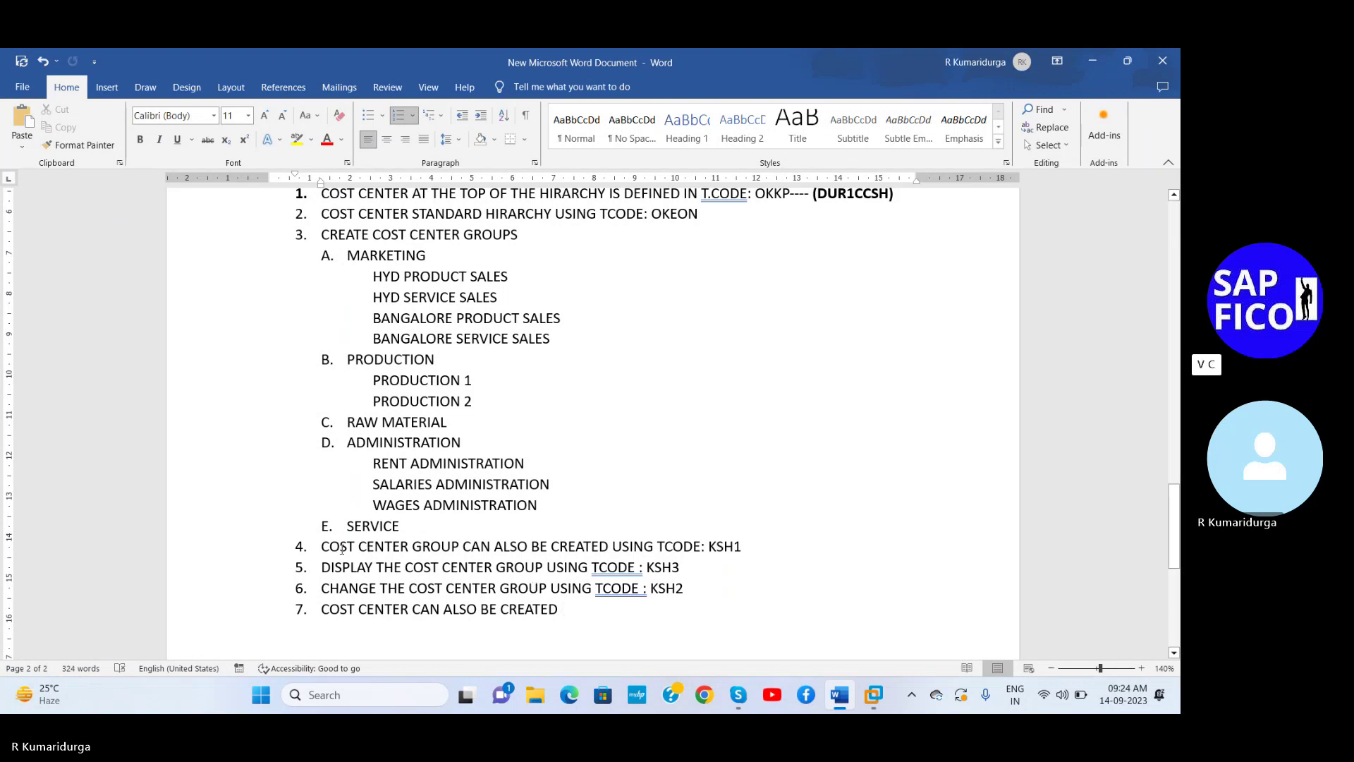
{"action": "left_click_drag", "start_coordinate": [322, 544], "coordinate": [765, 548]}
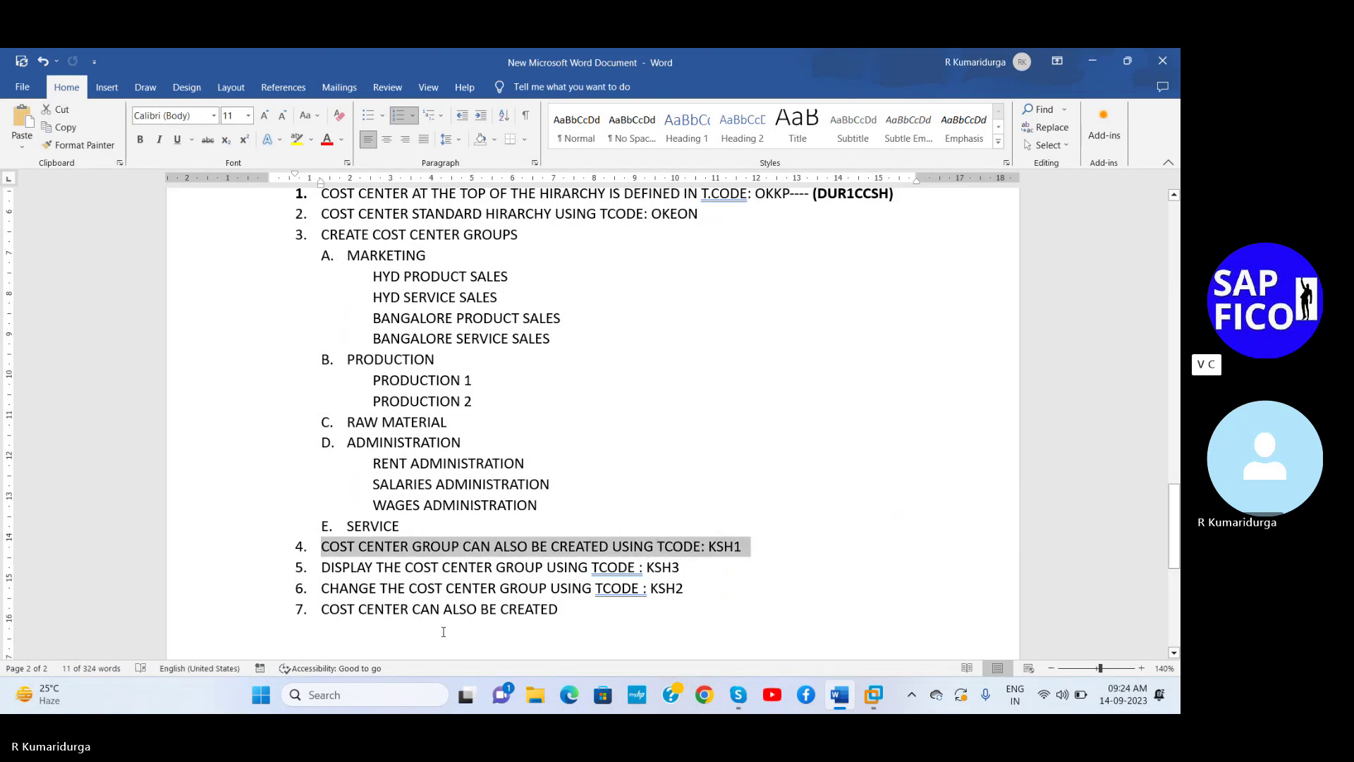
{"action": "left_click", "coordinate": [563, 610]}
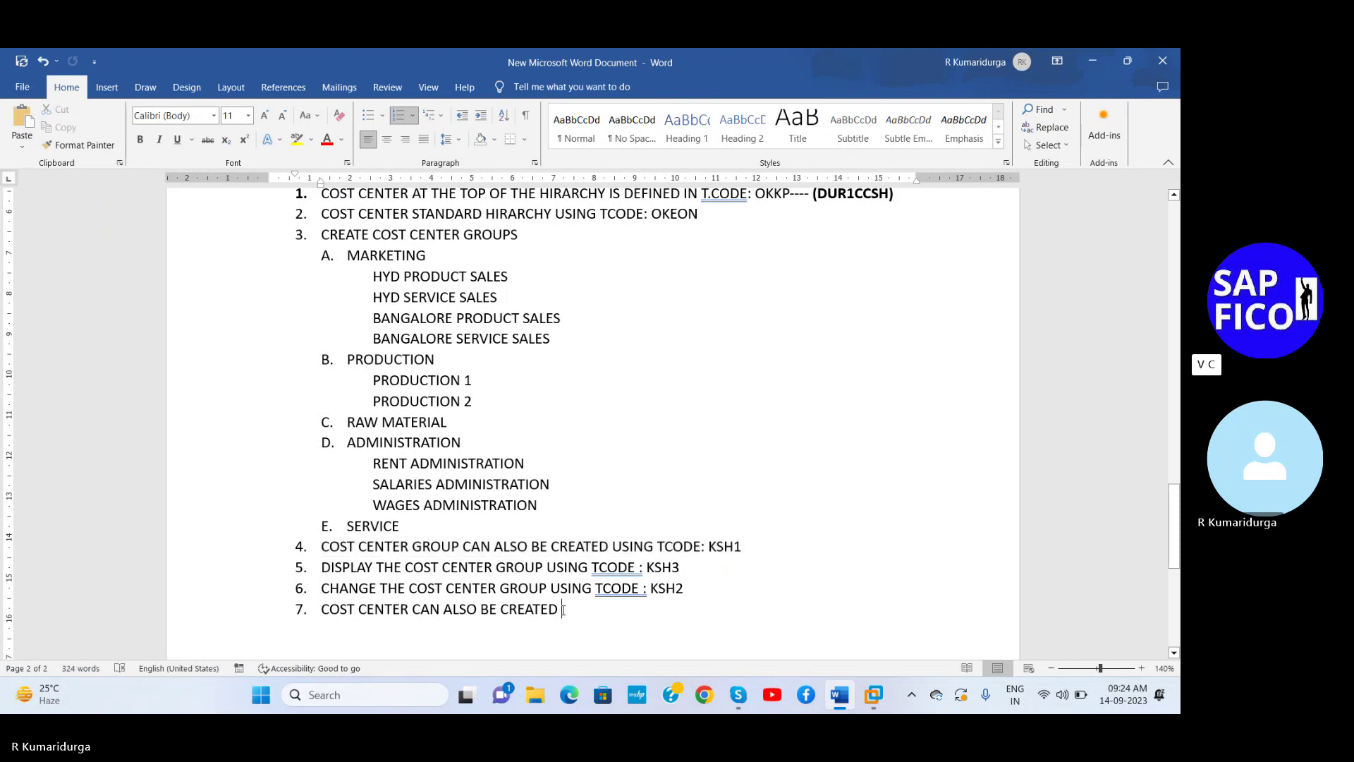
{"action": "type", "text": "USIN"}
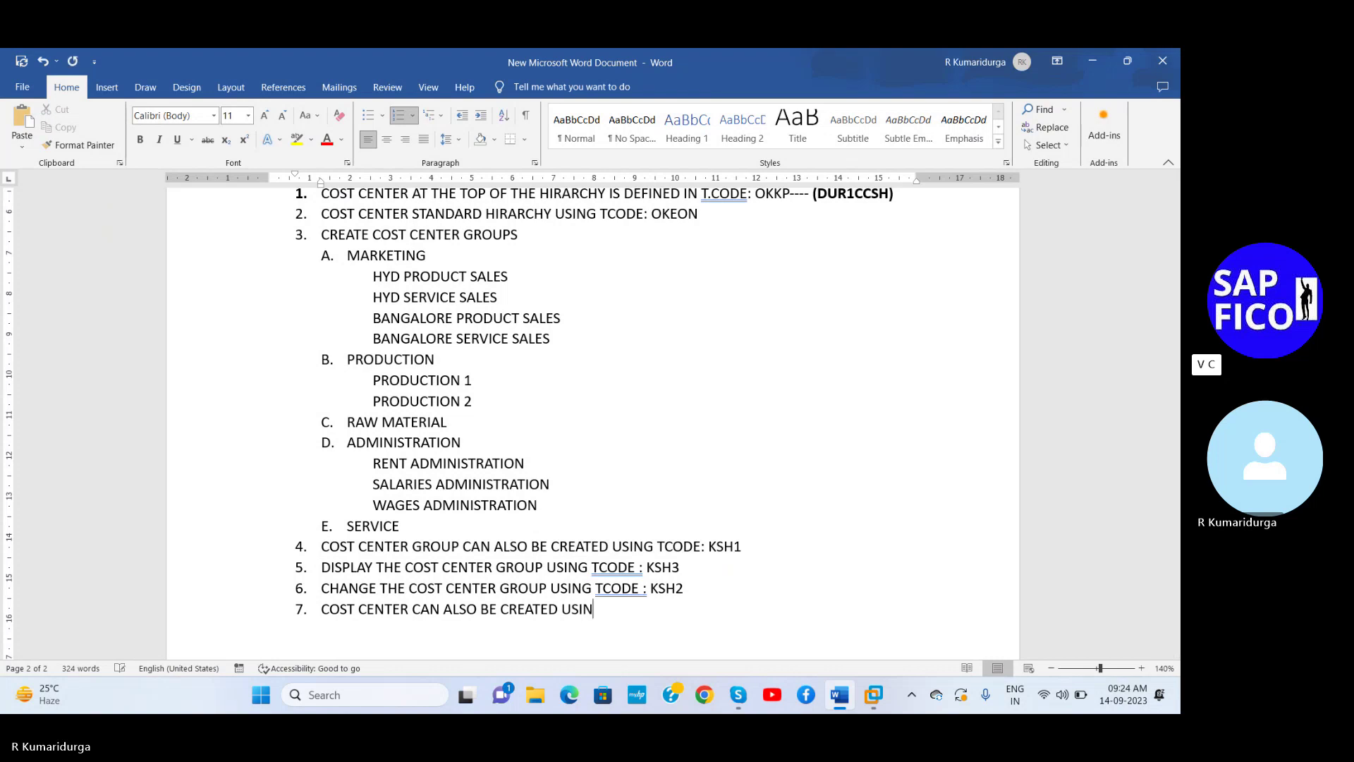
{"action": "type", "text": "G TCODE : KS01"}
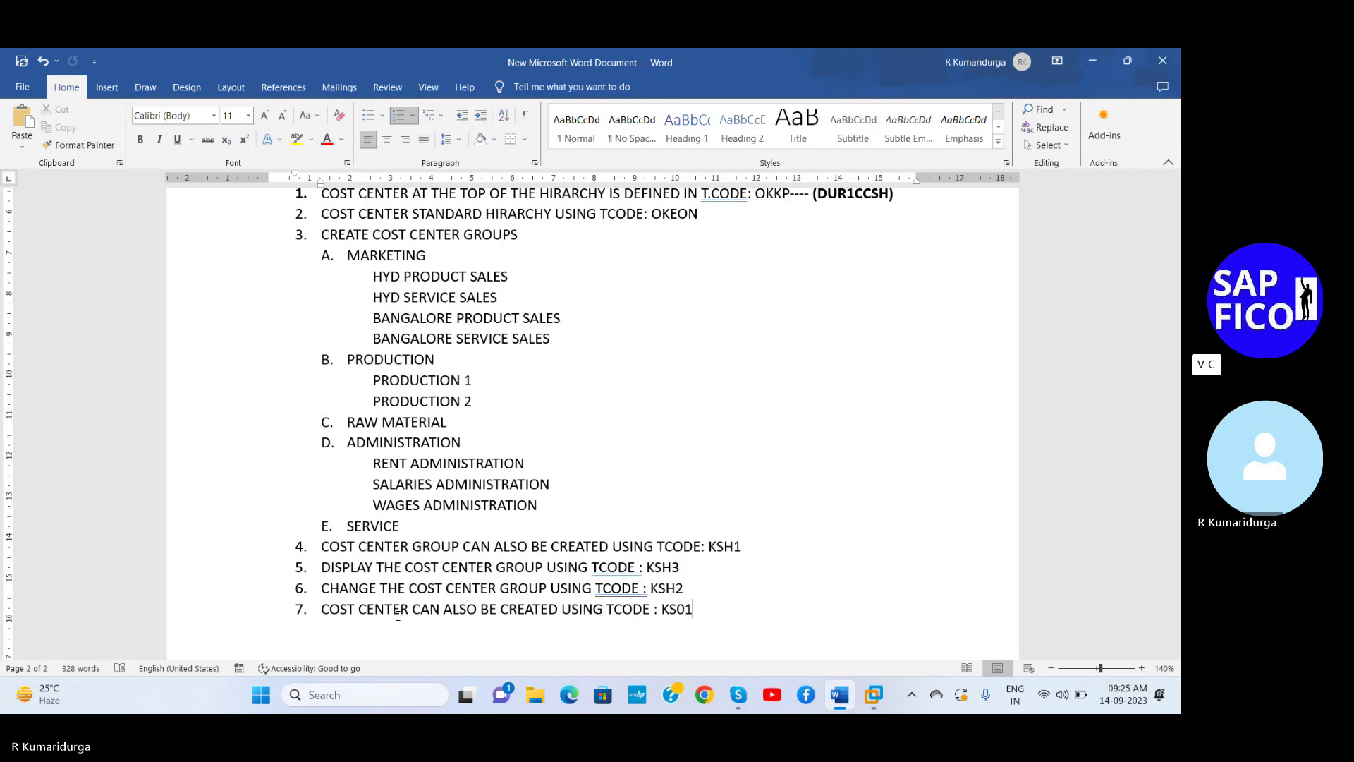
{"action": "key", "text": "Return"}
- Switch to SAP, open the Create Cost Center transaction KS01, and return to the Word document
{"action": "mouse_move", "coordinate": [874, 695]}
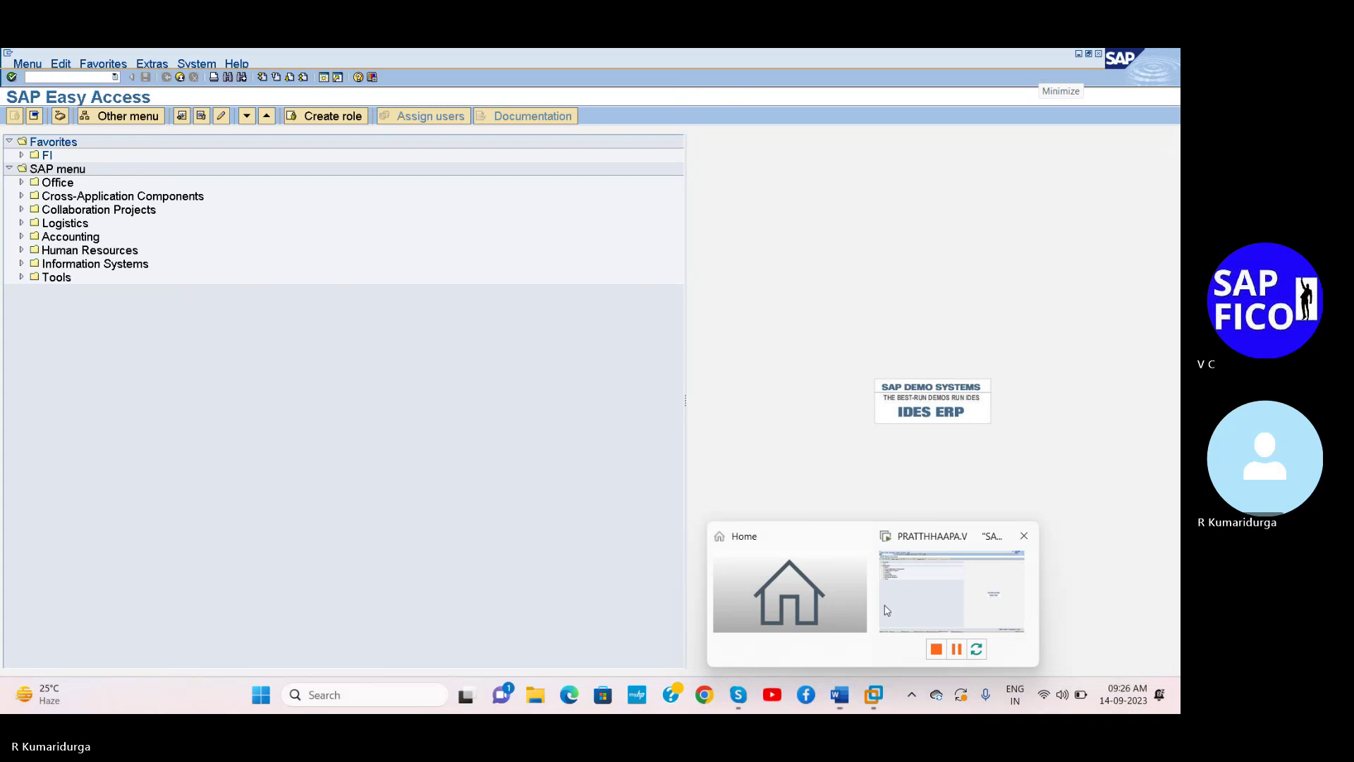
{"action": "left_click", "coordinate": [887, 610]}
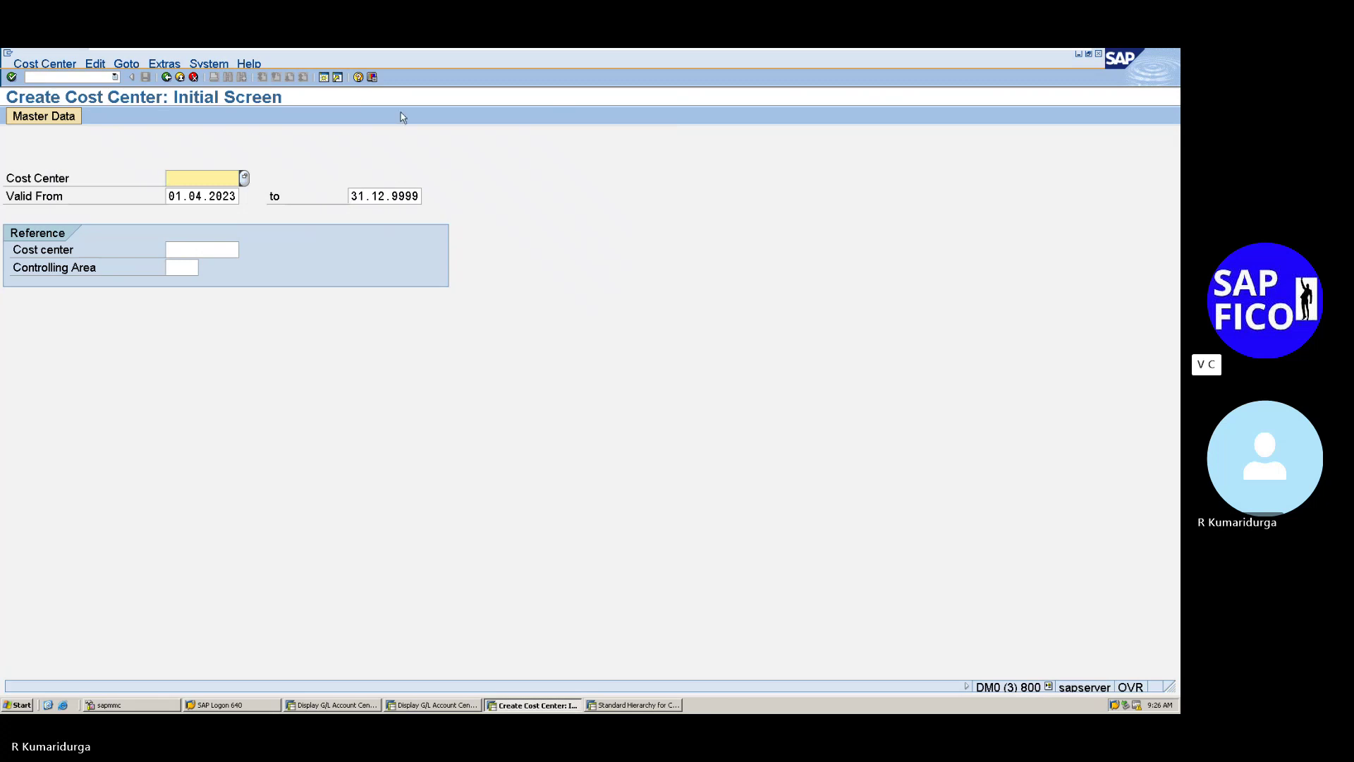
{"action": "mouse_move", "coordinate": [766, 51]}
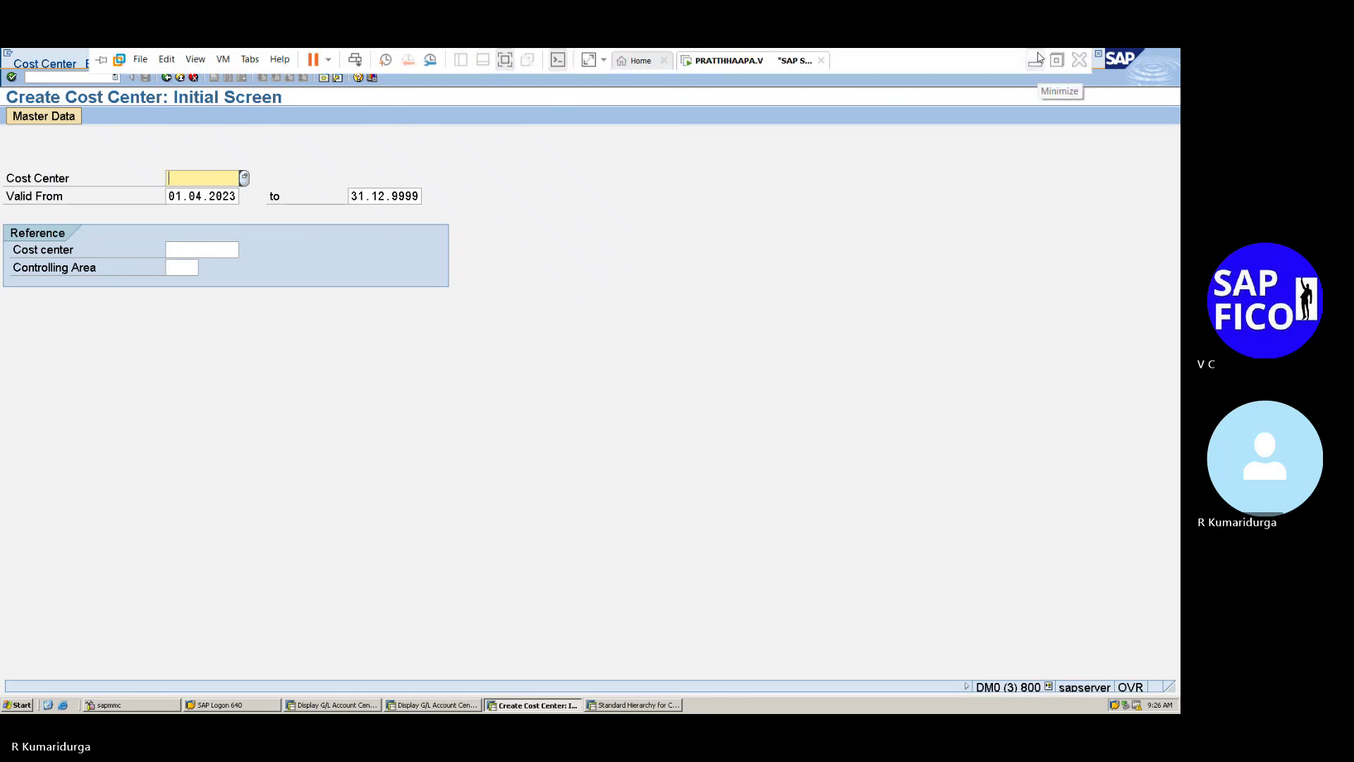
{"action": "left_click", "coordinate": [1036, 59]}
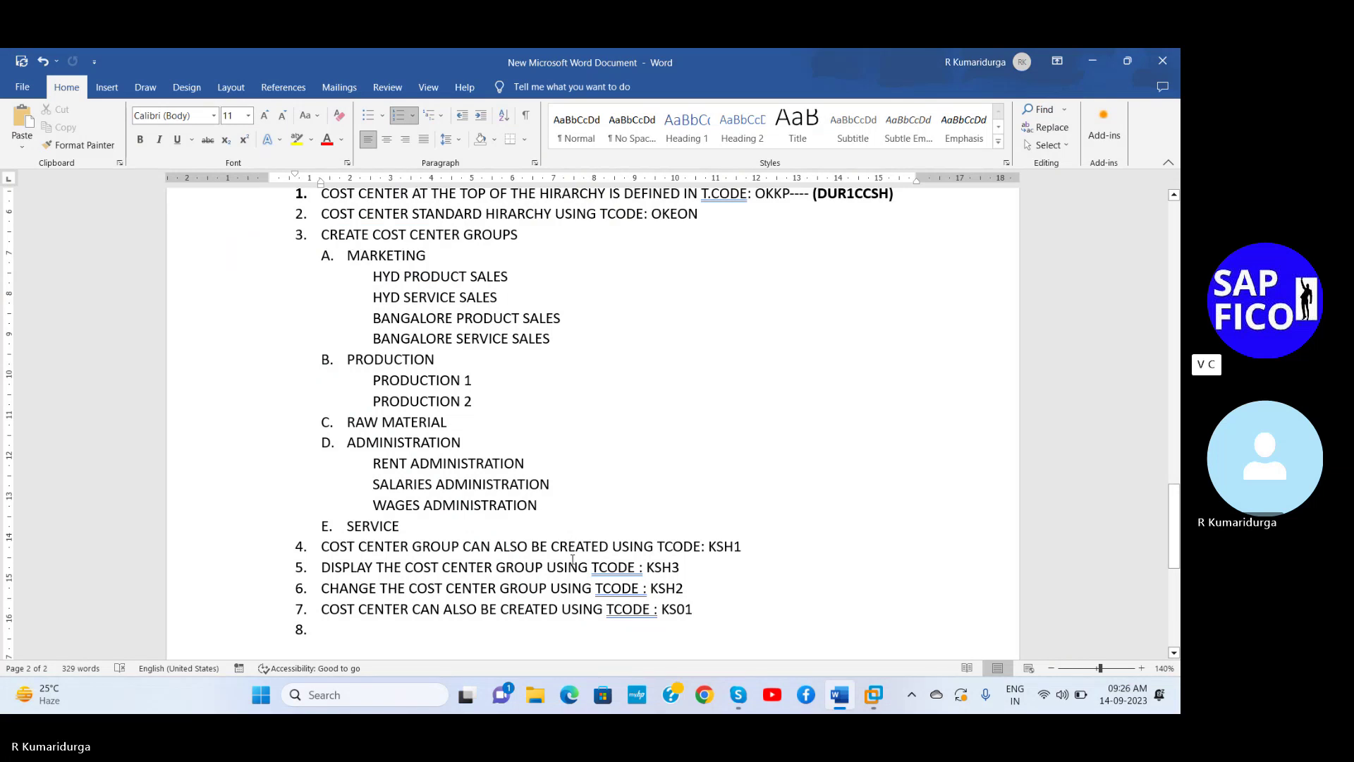
- Write list item 8 as "DISPLAY OF THE COST CENTER USING TCODE: KS03" and start the following item
{"action": "type", "text": "DISPLAY"}
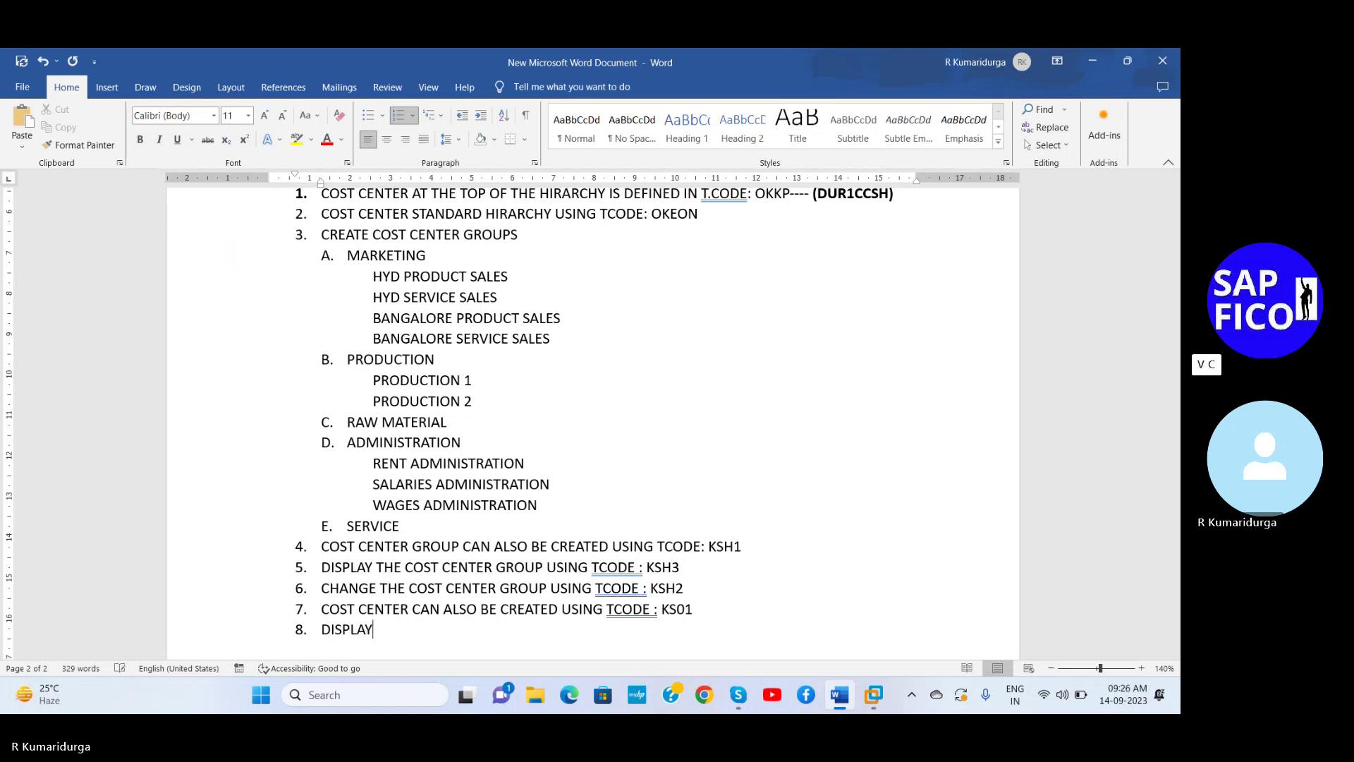
{"action": "type", "text": " OF THE COST CENTER"}
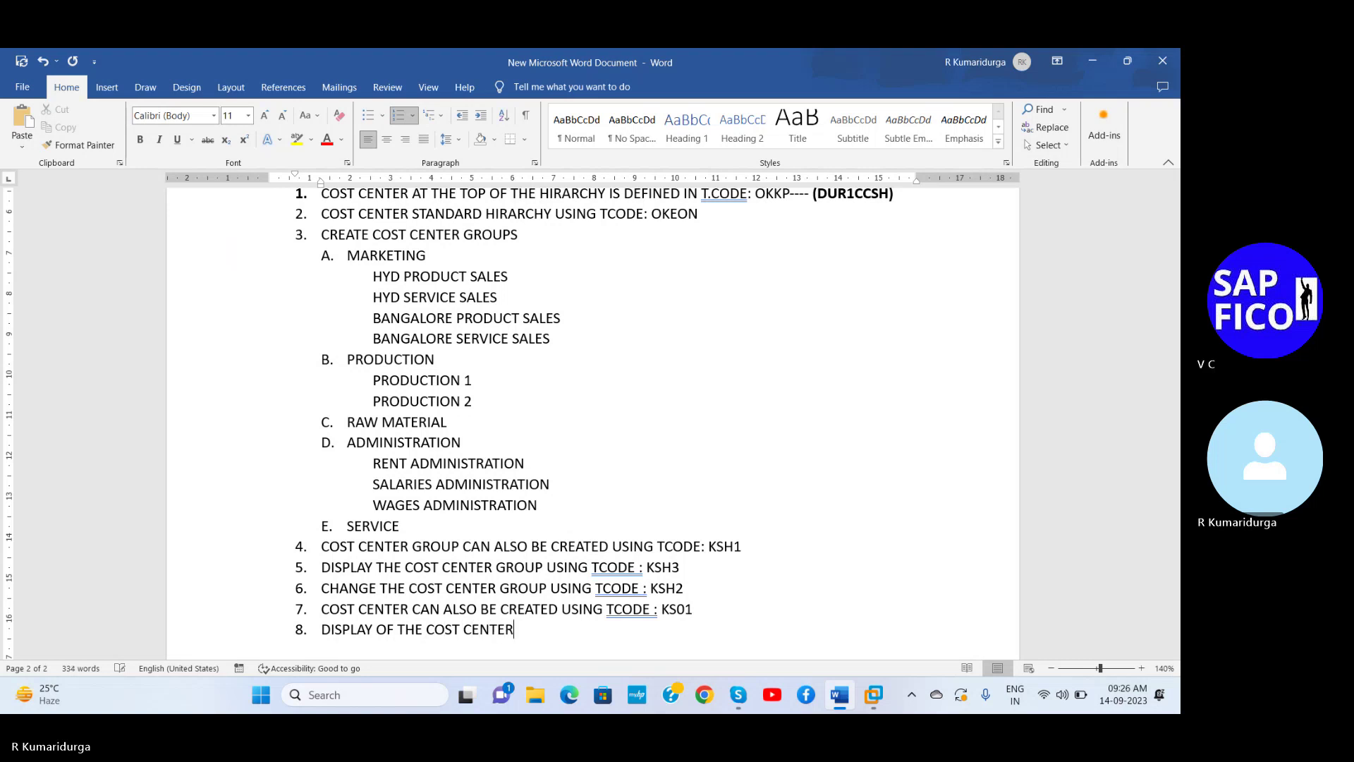
{"action": "type", "text": " UNSING TC"}
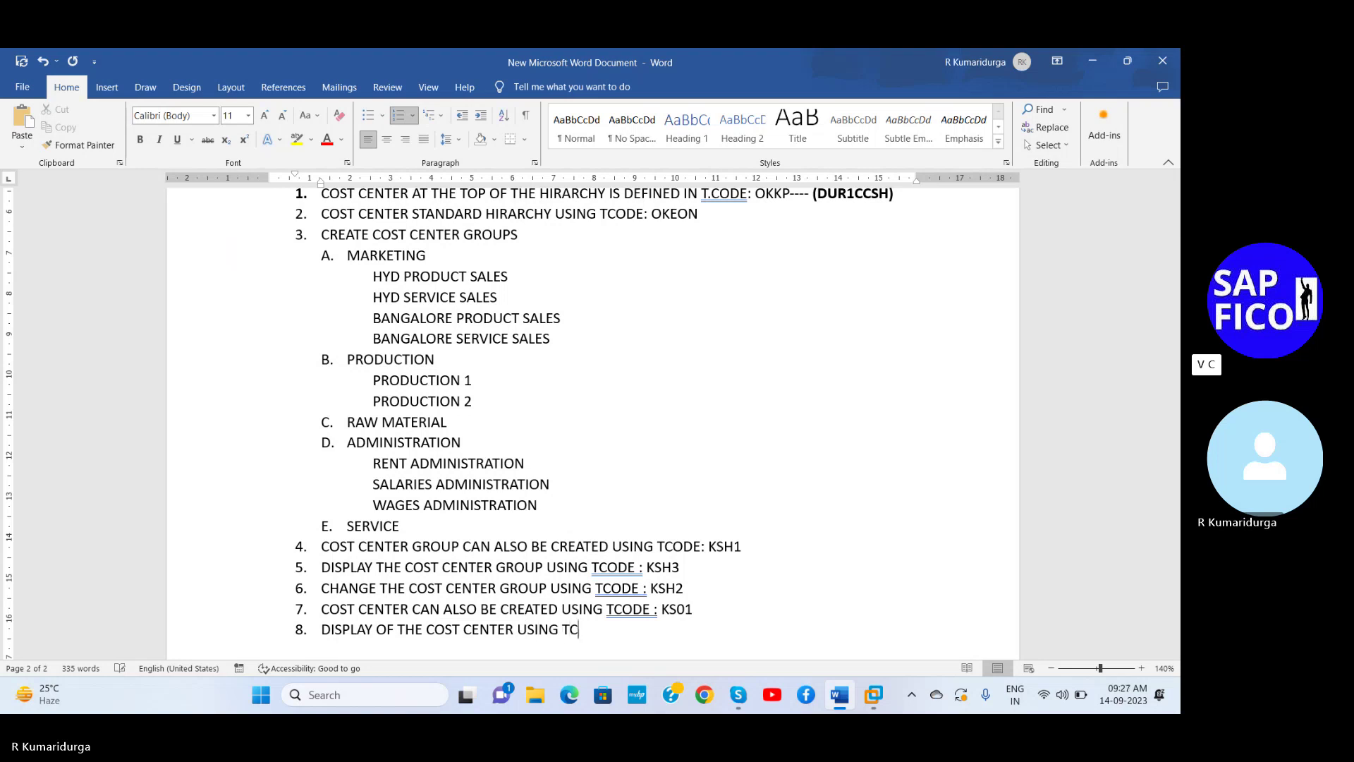
{"action": "type", "text": "ODE: "}
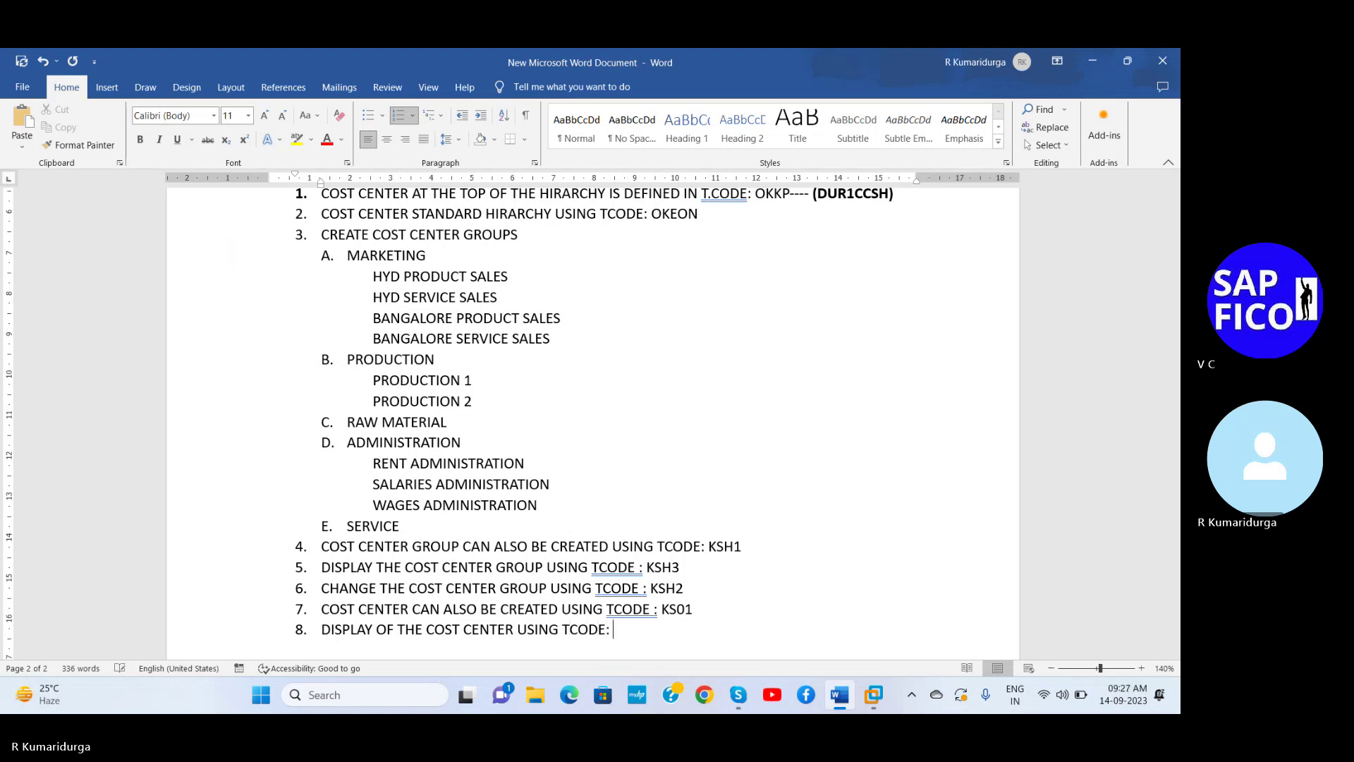
{"action": "type", "text": "KS03"}
{"action": "key", "text": "Return"}
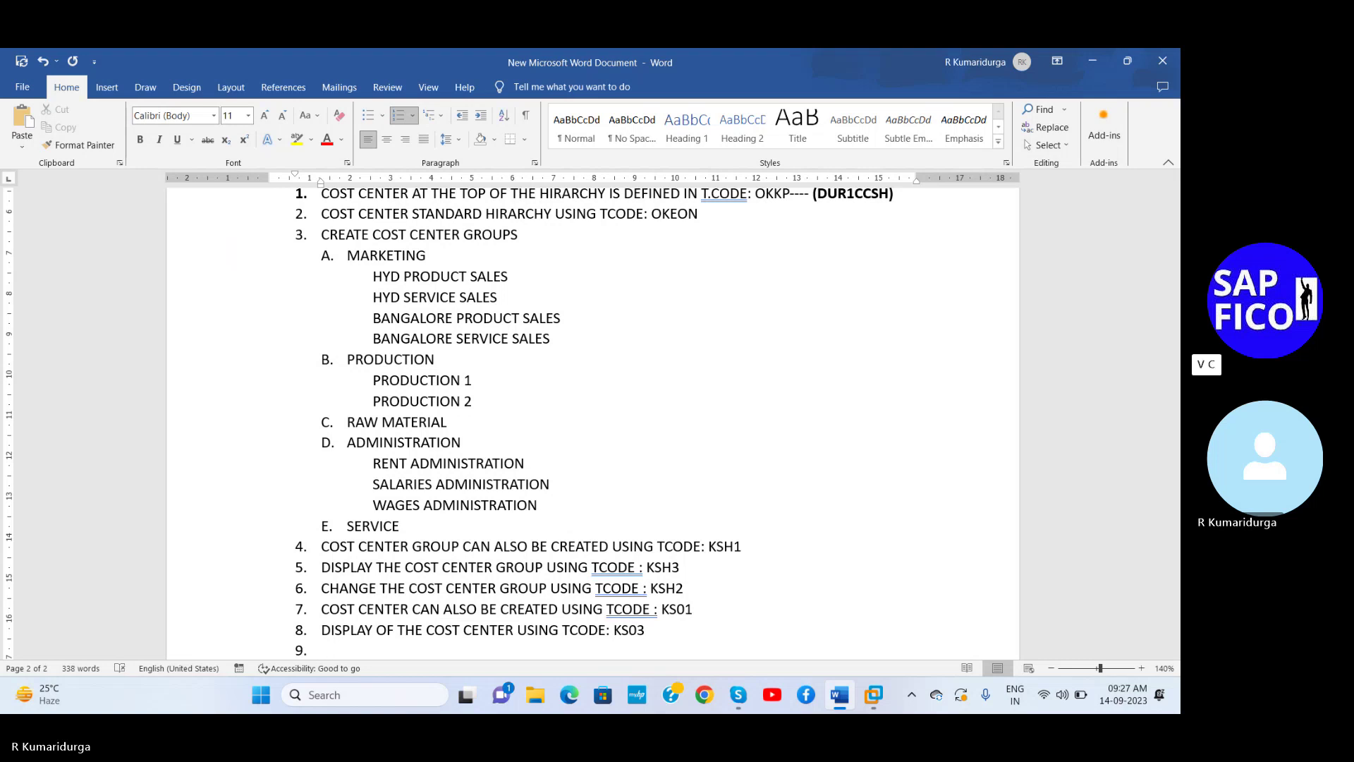
- Write list item 9 as "CHANGE THE COST CENTER USING TCODE : KS02" and start item 10
{"action": "type", "text": "CHAN"}
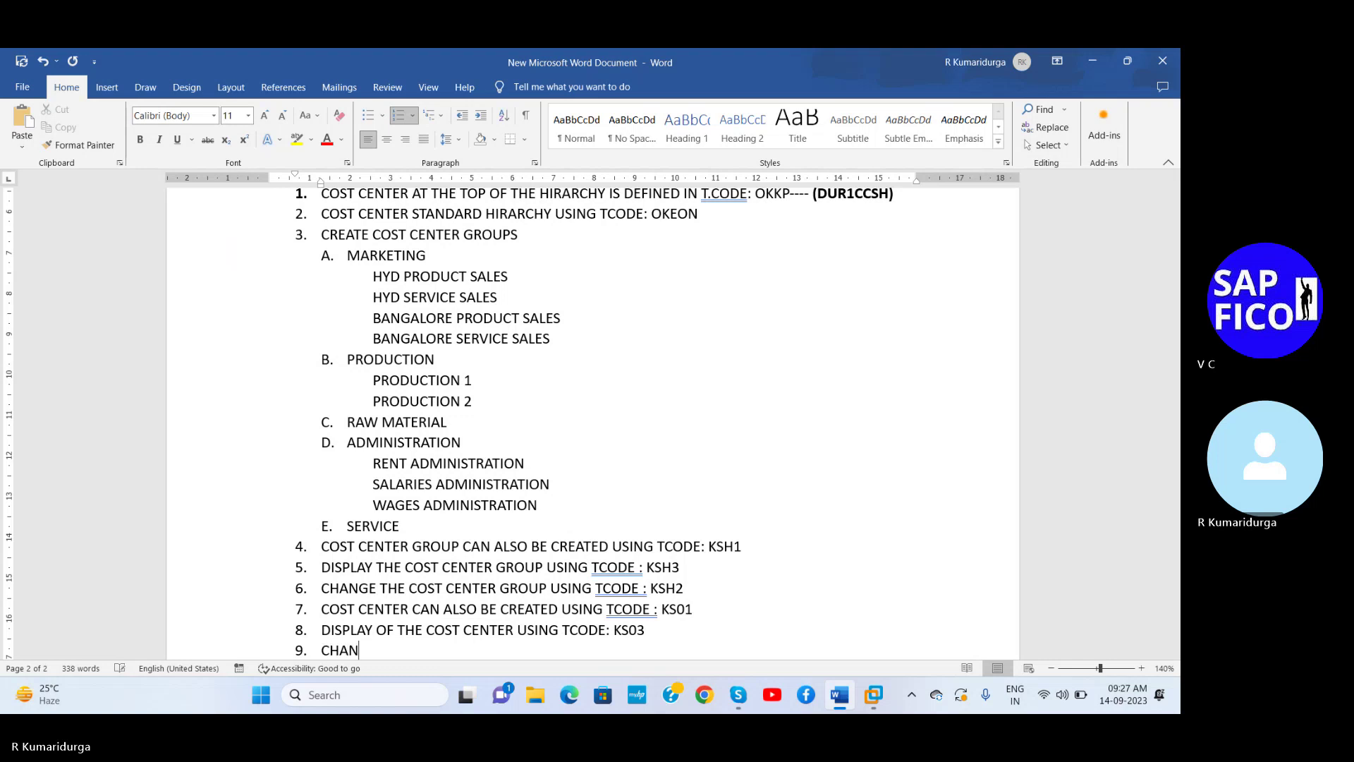
{"action": "type", "text": "GE THE COST "}
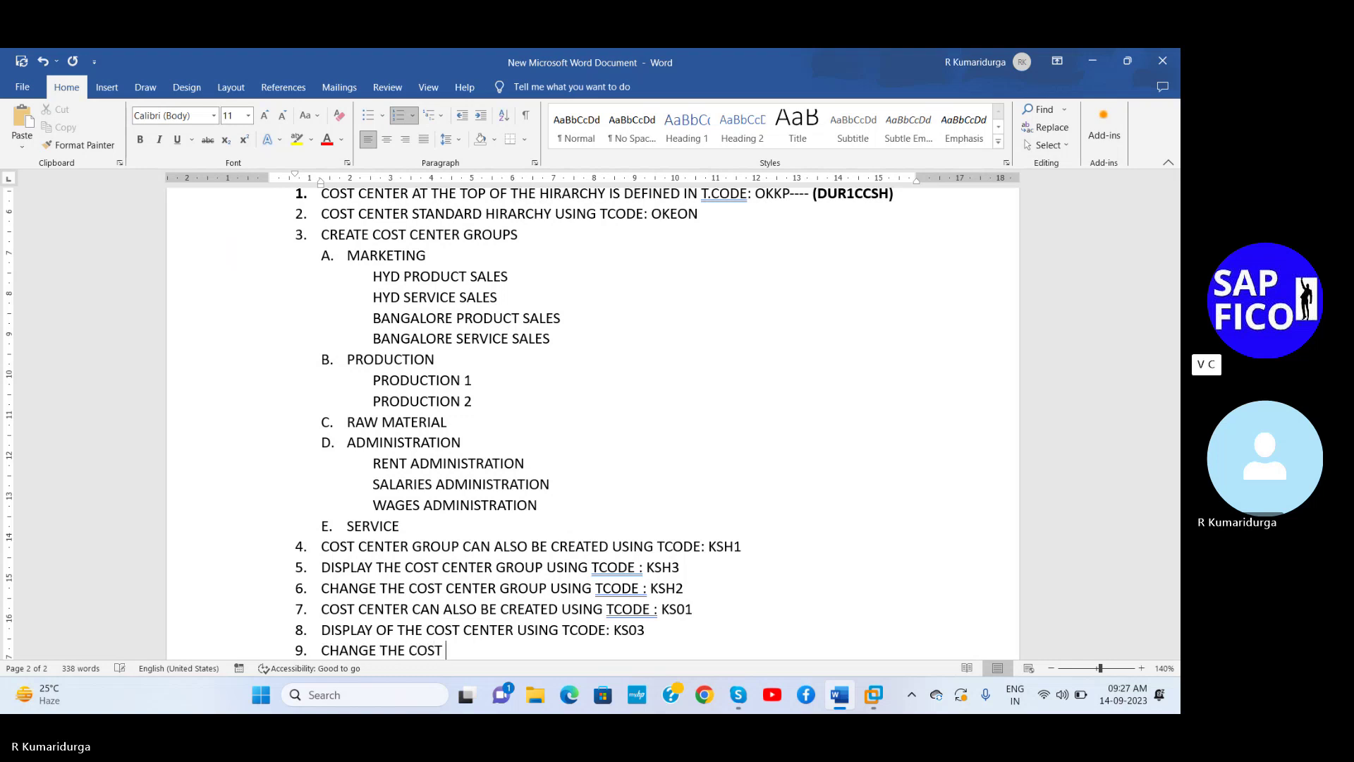
{"action": "type", "text": "CENTER USING TCODE"}
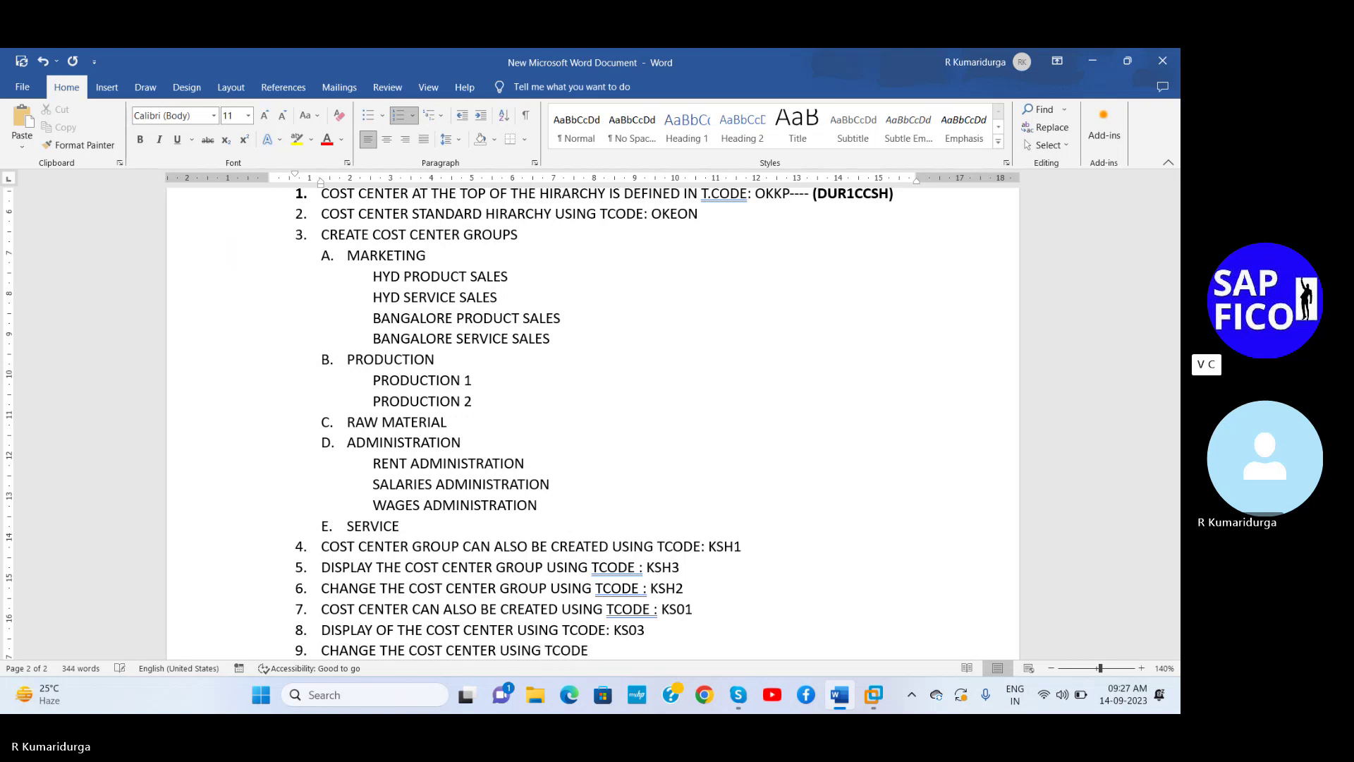
{"action": "type", "text": " : KS02"}
{"action": "key", "text": "Return"}
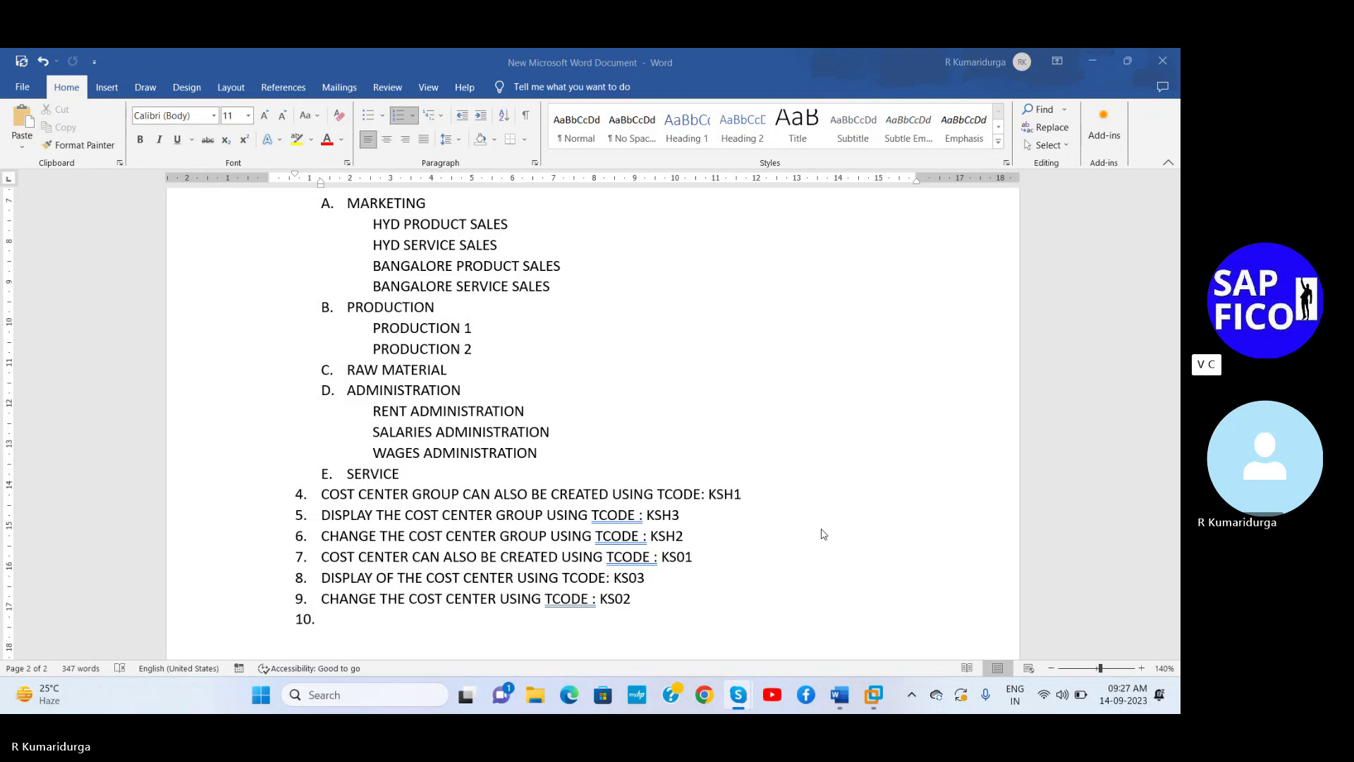
- Switch to SAP and search for the cost centers of company code DUR1 in controlling area DUR2
{"action": "mouse_move", "coordinate": [873, 695]}
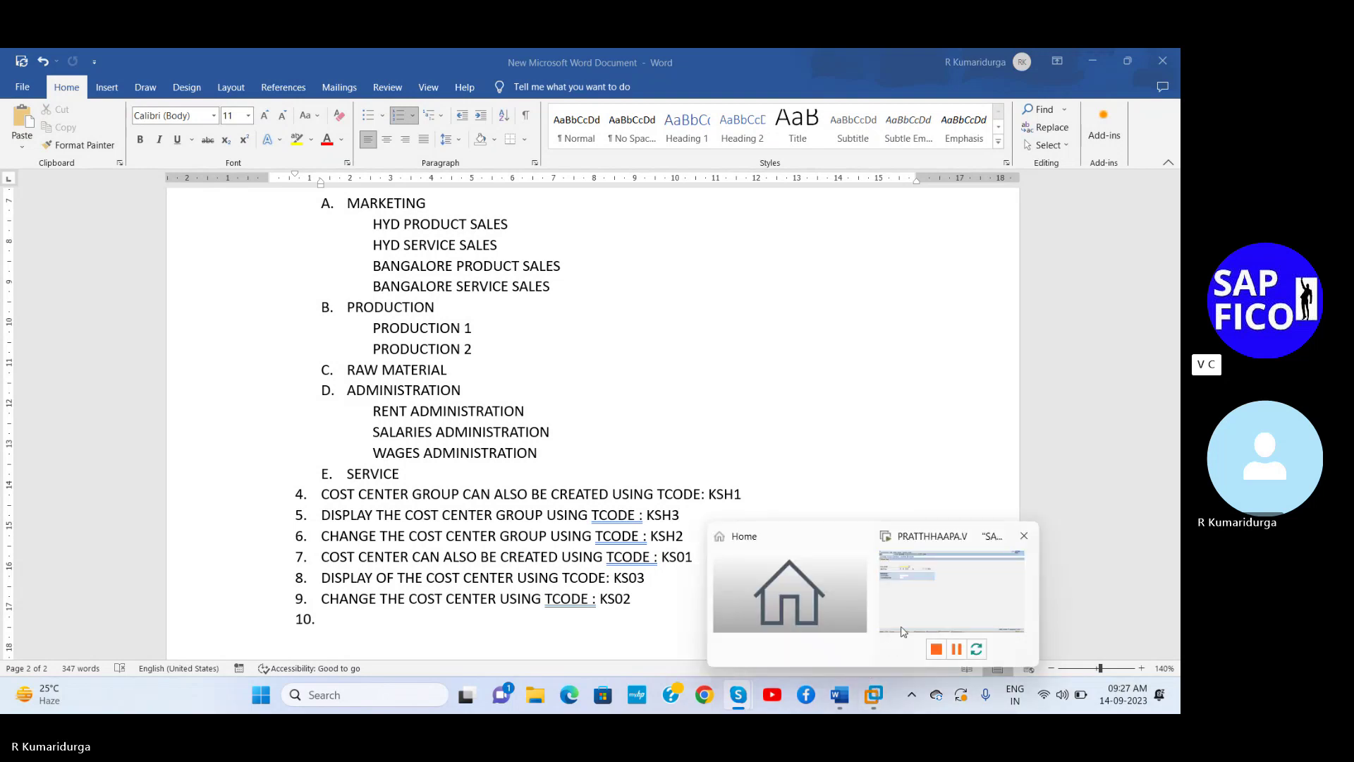
{"action": "left_click", "coordinate": [902, 630]}
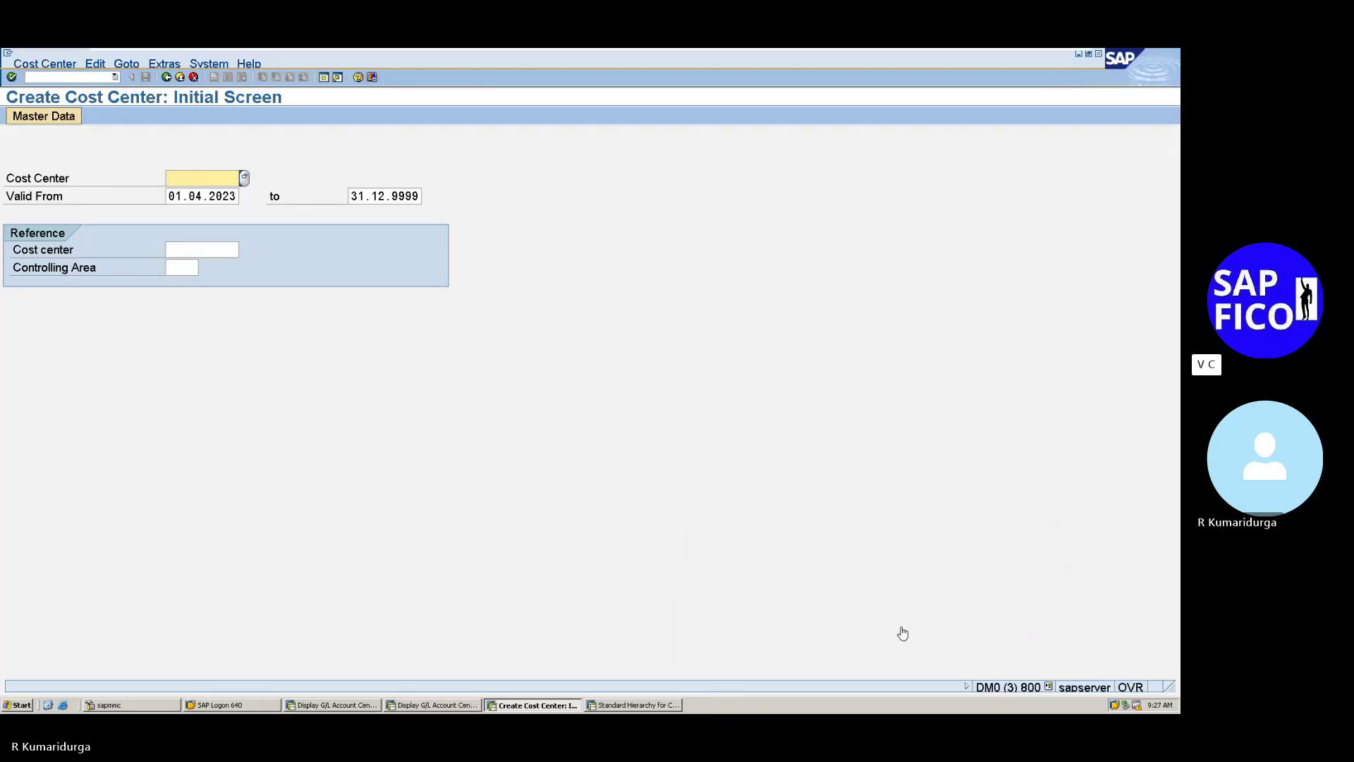
{"action": "left_click", "coordinate": [245, 178]}
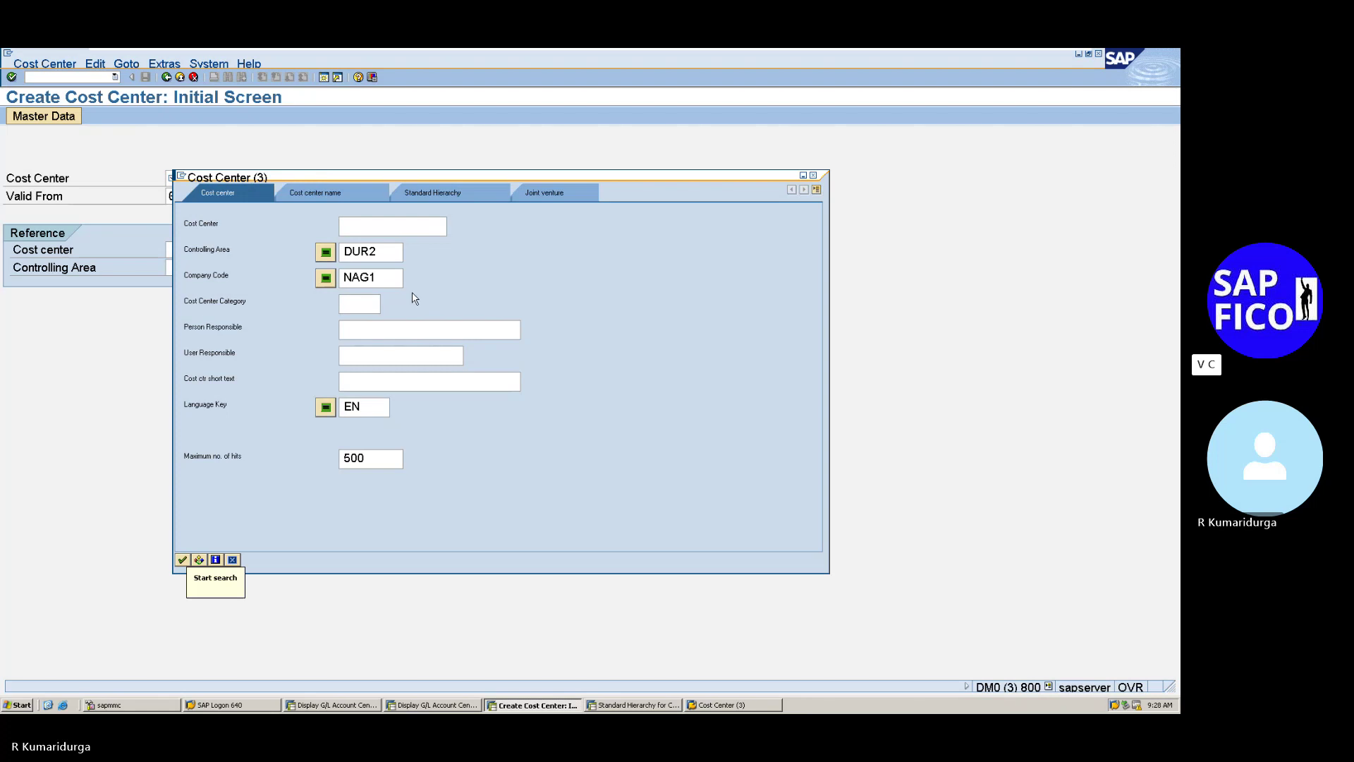
{"action": "left_click", "coordinate": [378, 278]}
{"action": "key", "text": "BackSpace"}
{"action": "key", "text": "BackSpace"}
{"action": "key", "text": "BackSpace"}
{"action": "key", "text": "BackSpace"}
{"action": "type", "text": "DUR1"}
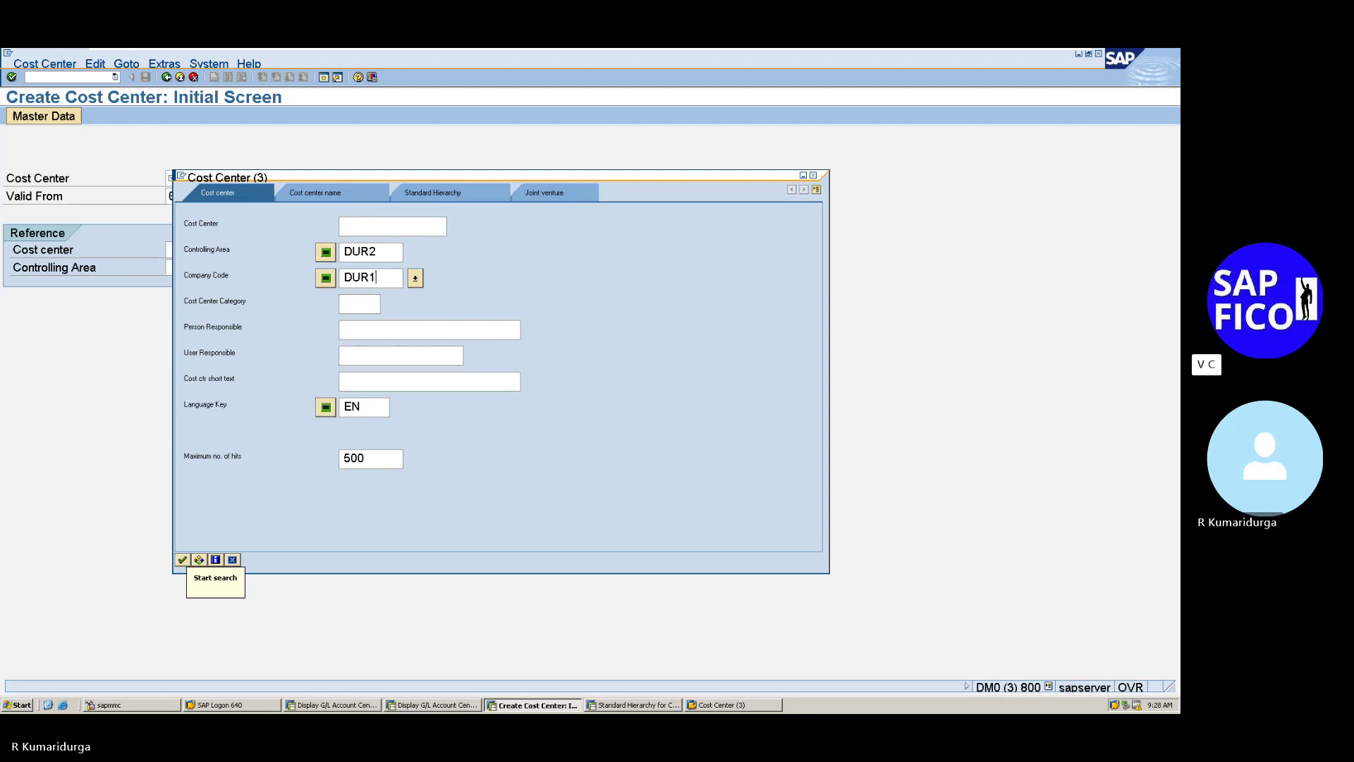
{"action": "key", "text": "Return"}
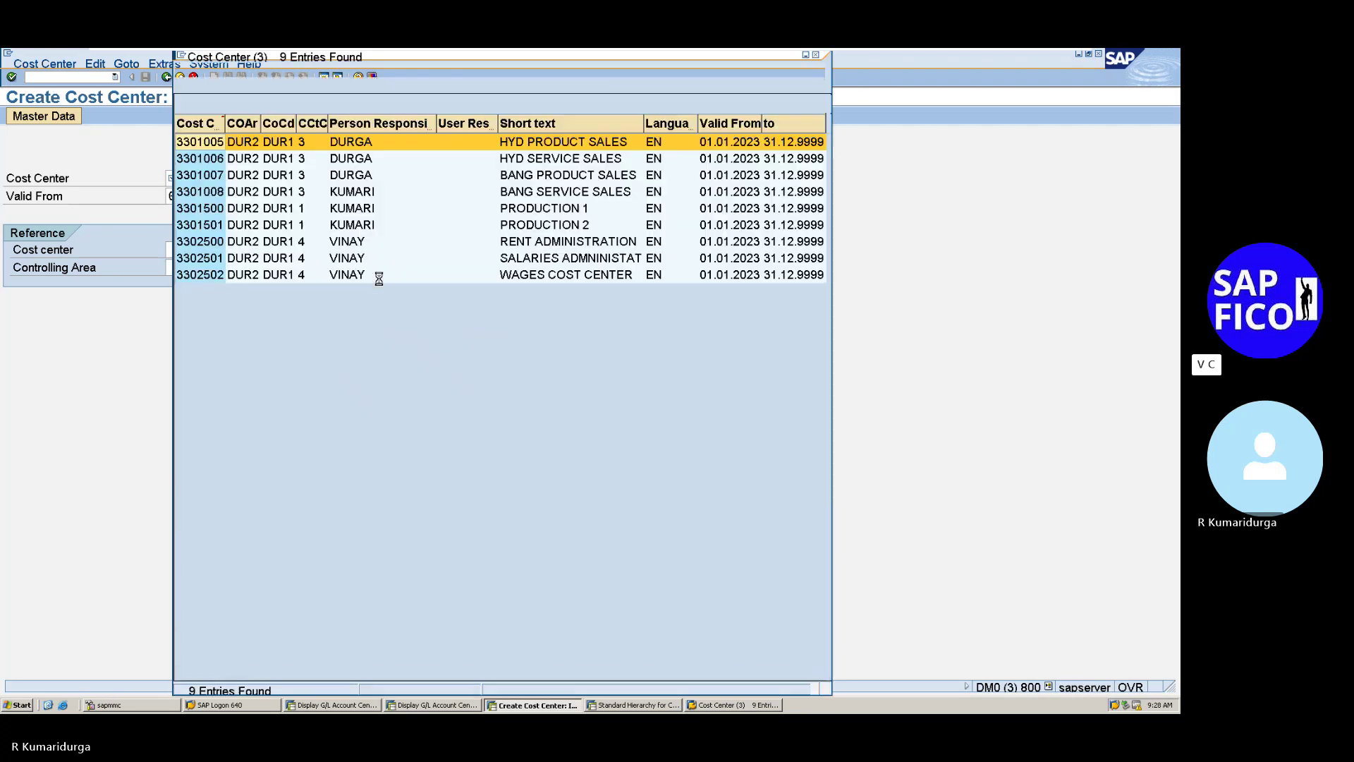
- Choose cost center 3301005 from the search results and try to create it with validity from 01.04.2023 to 31.12.9999
{"action": "key", "text": "Return"}
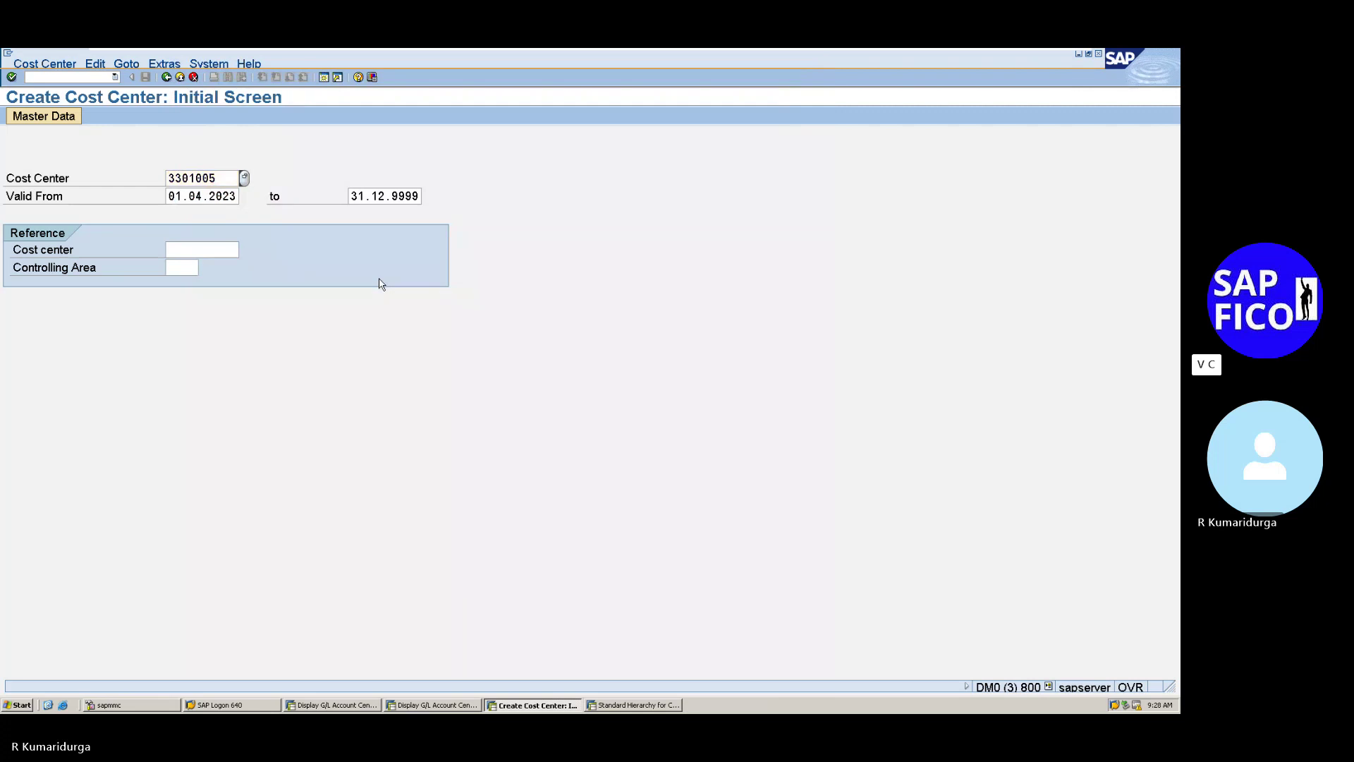
{"action": "key", "text": "Return"}
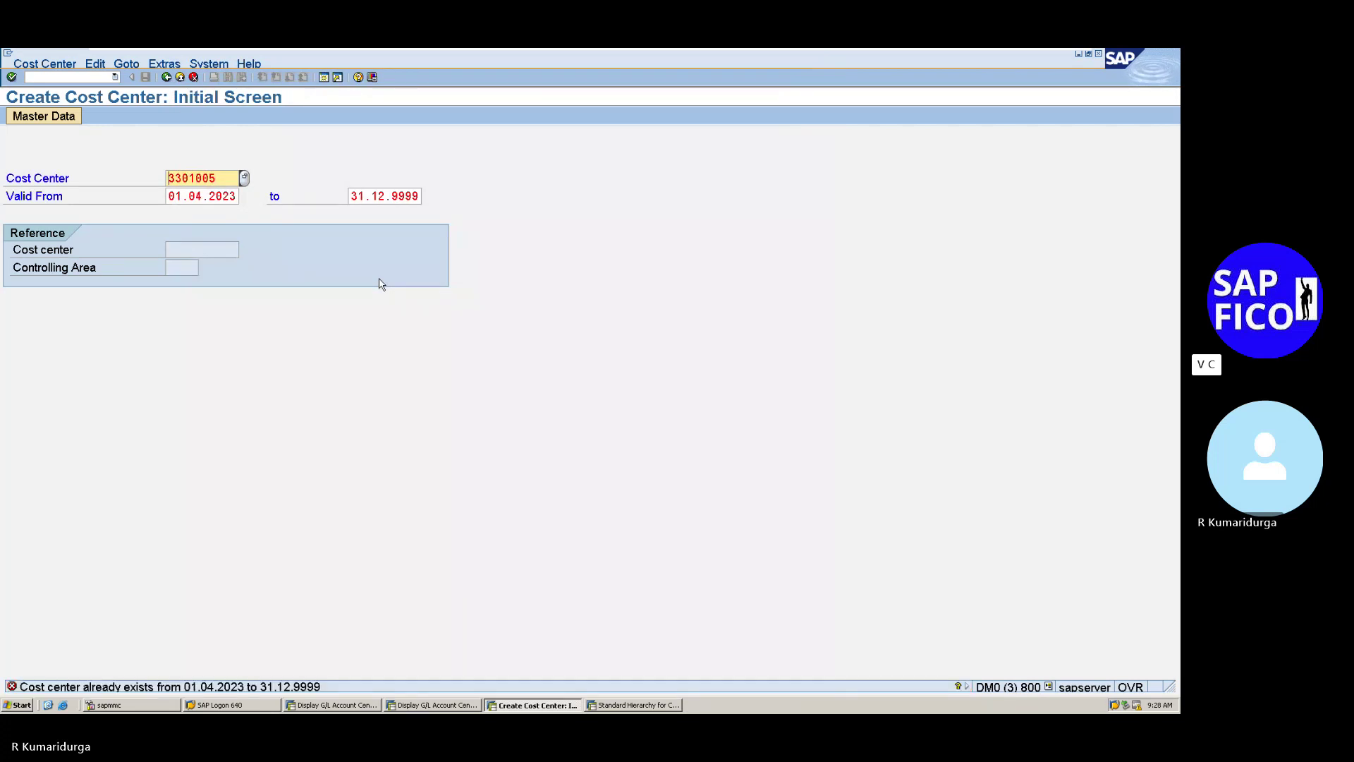
- Open cost center 3301005 for changing with transaction KS02
{"action": "left_click", "coordinate": [63, 76]}
{"action": "type", "text": "/NKS02"}
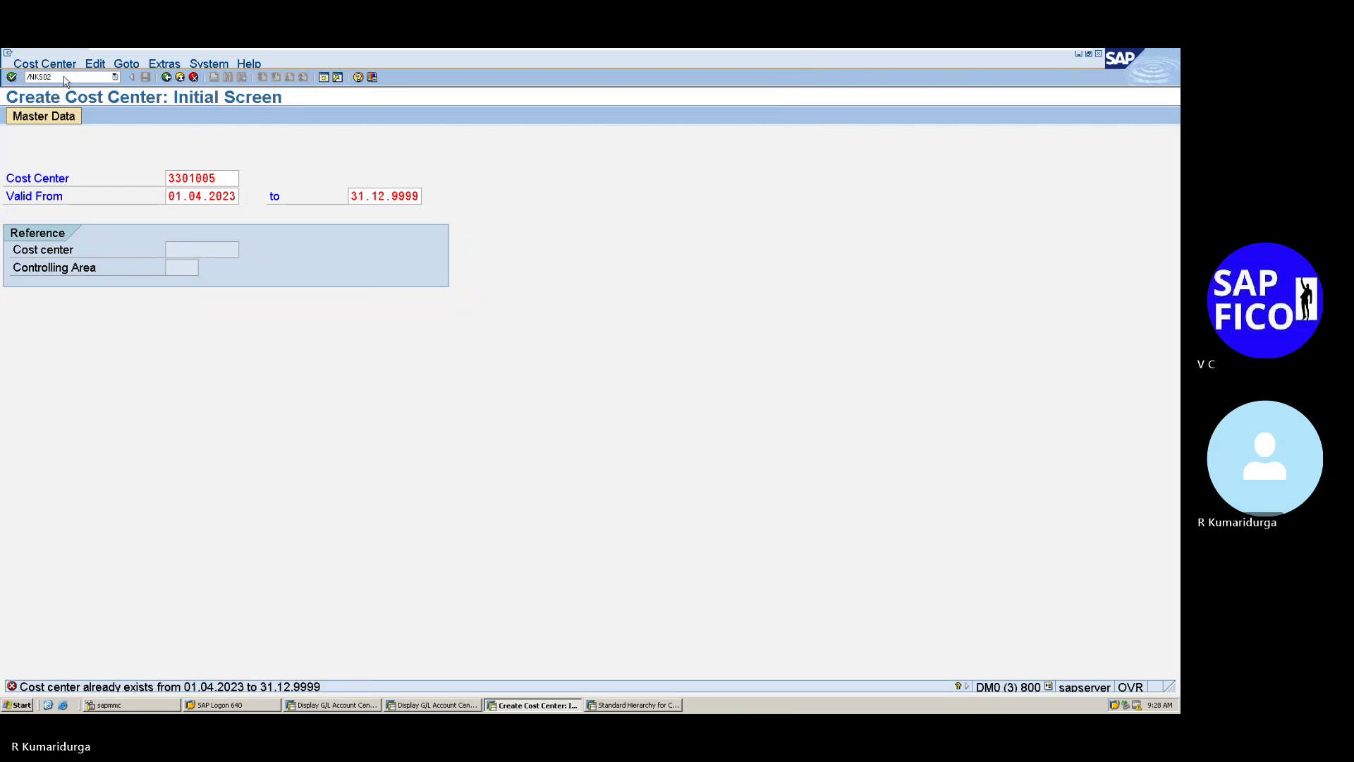
{"action": "key", "text": "Return"}
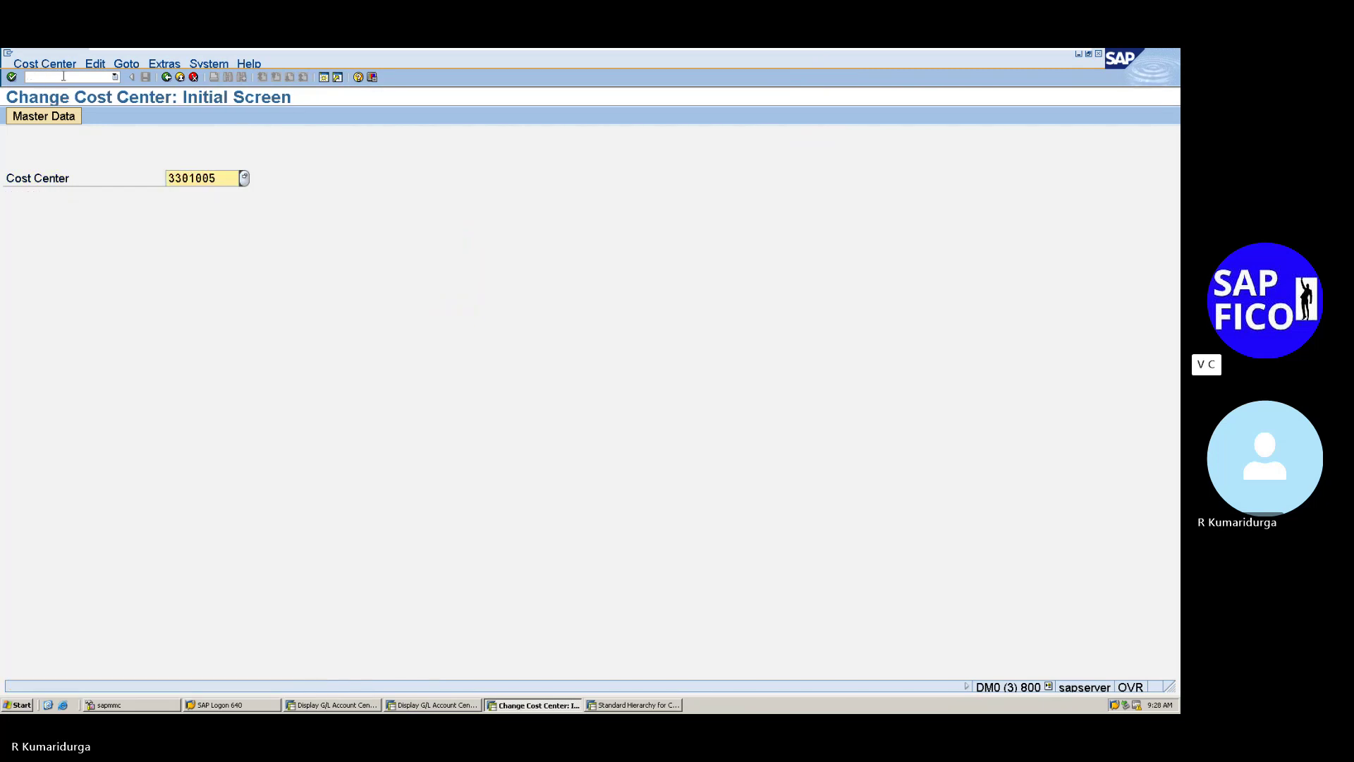
{"action": "left_click", "coordinate": [64, 78]}
{"action": "key", "text": "Return"}
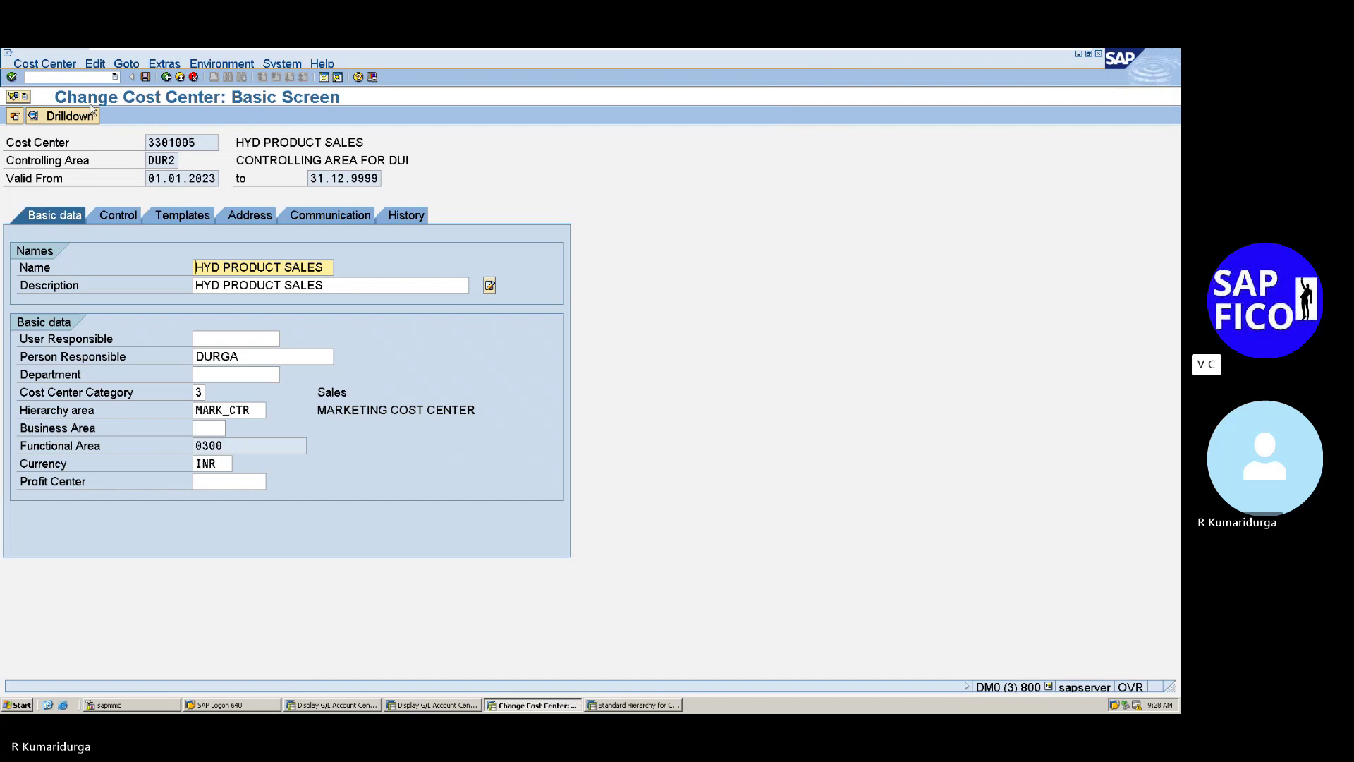
- Try to leave the basic data of cost center 3301005 with the profit center blank, and dismiss the notices
{"action": "left_click", "coordinate": [168, 78]}
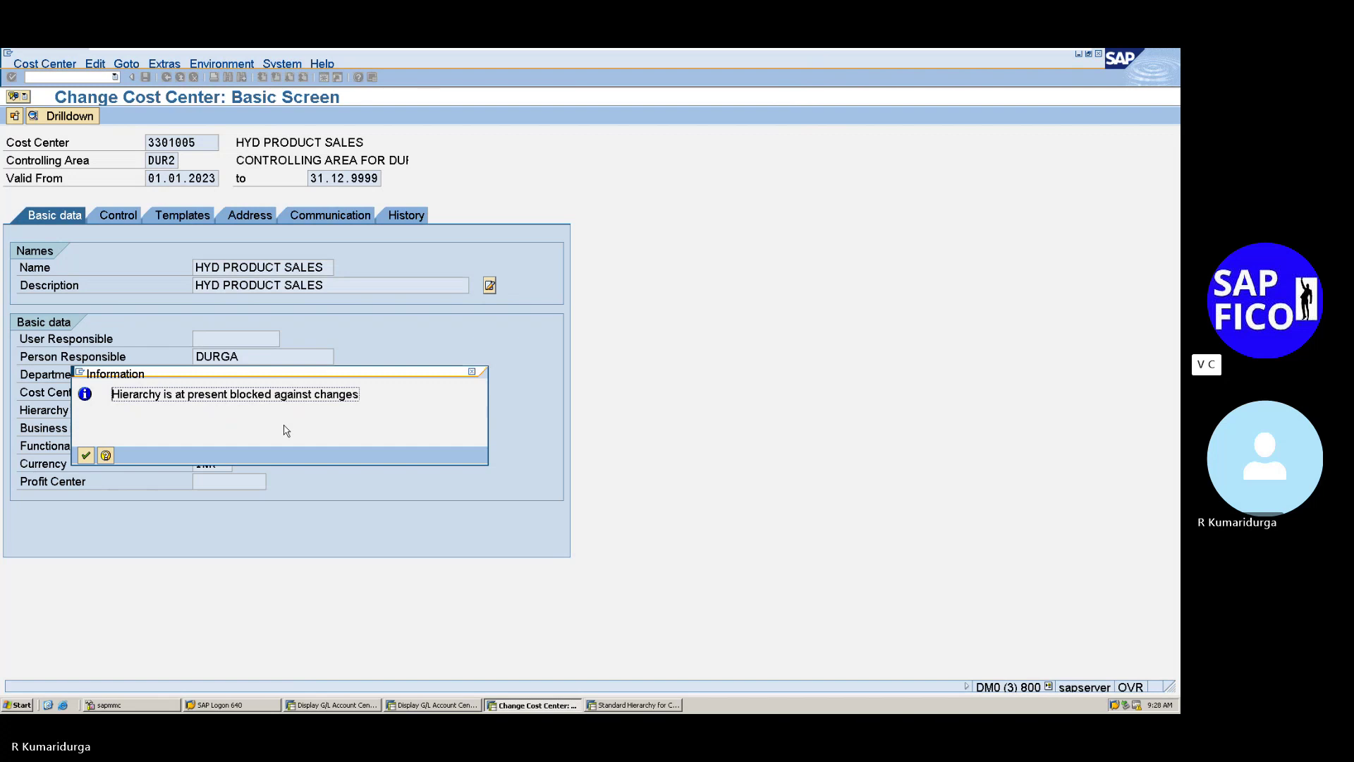
{"action": "left_click", "coordinate": [473, 372]}
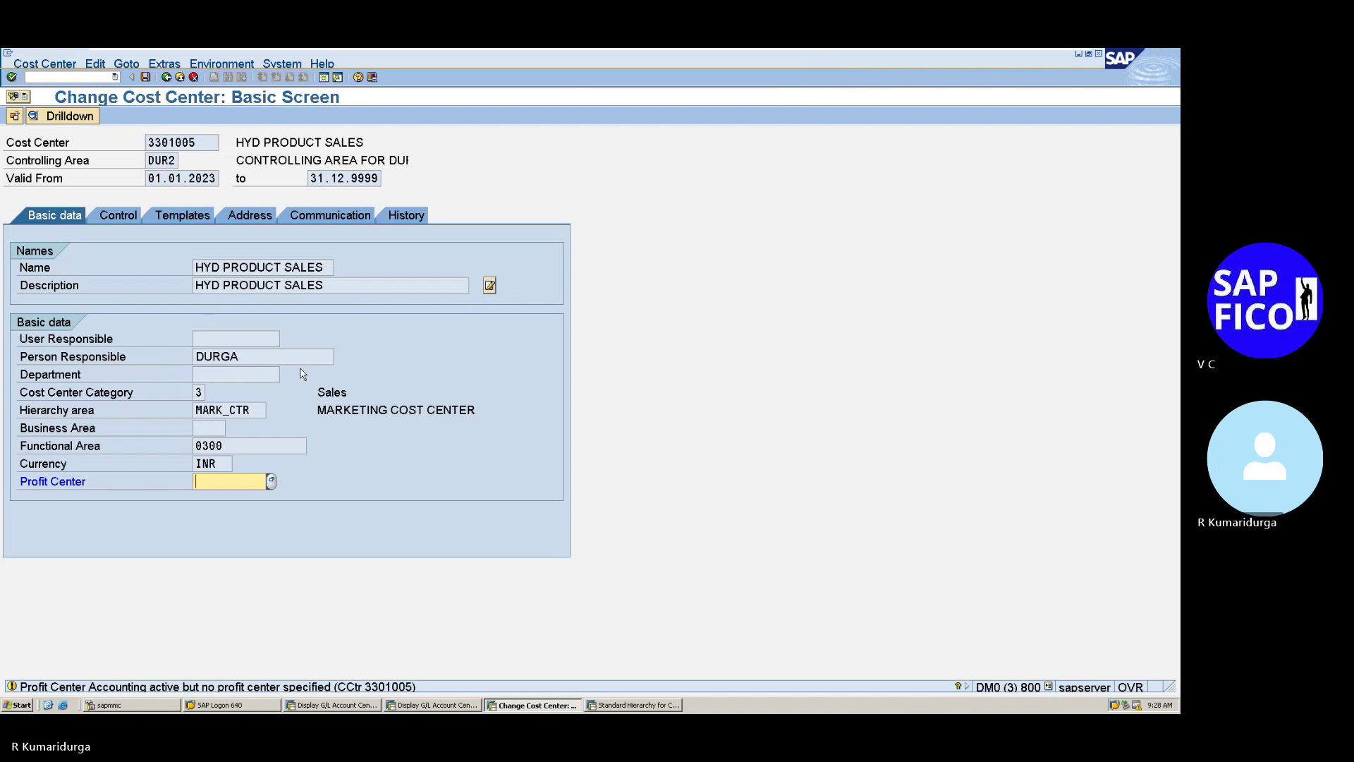
{"action": "key", "text": "Return"}
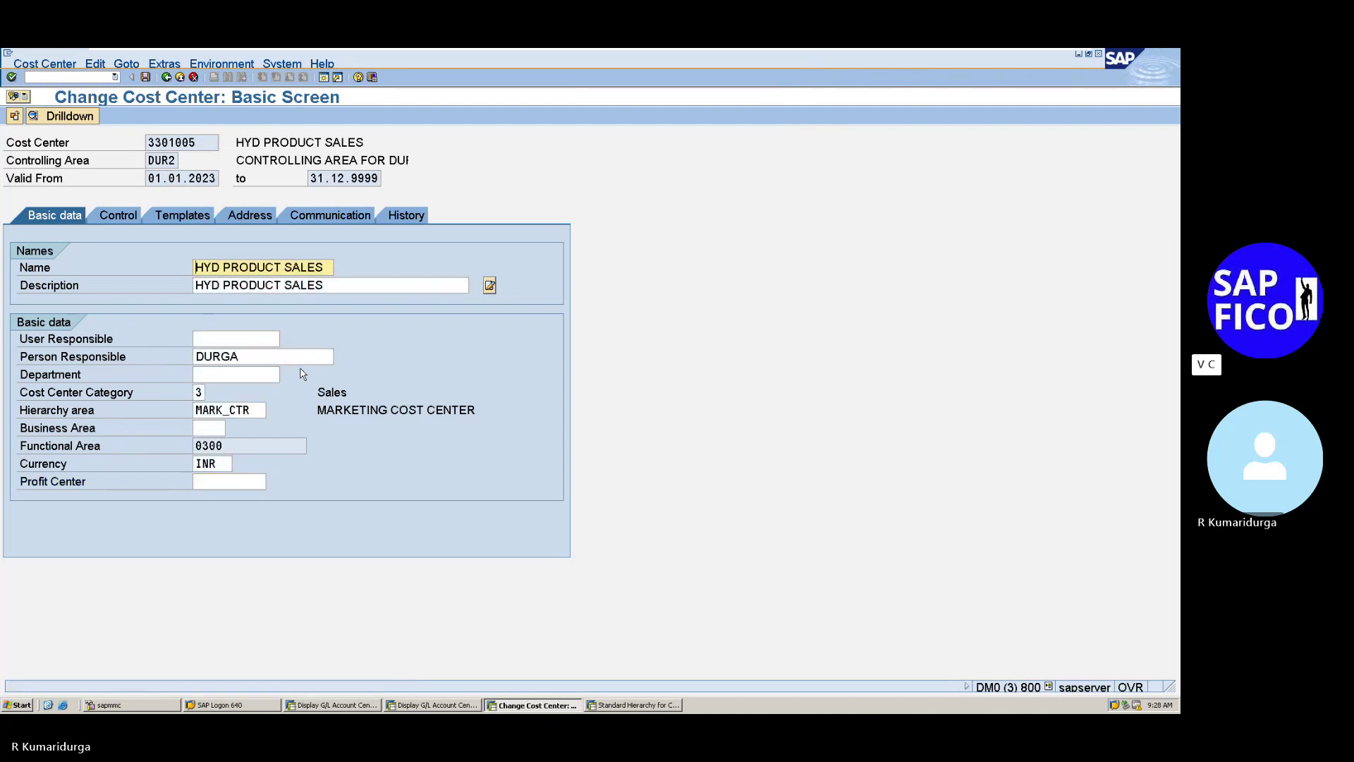
{"action": "left_click", "coordinate": [95, 76]}
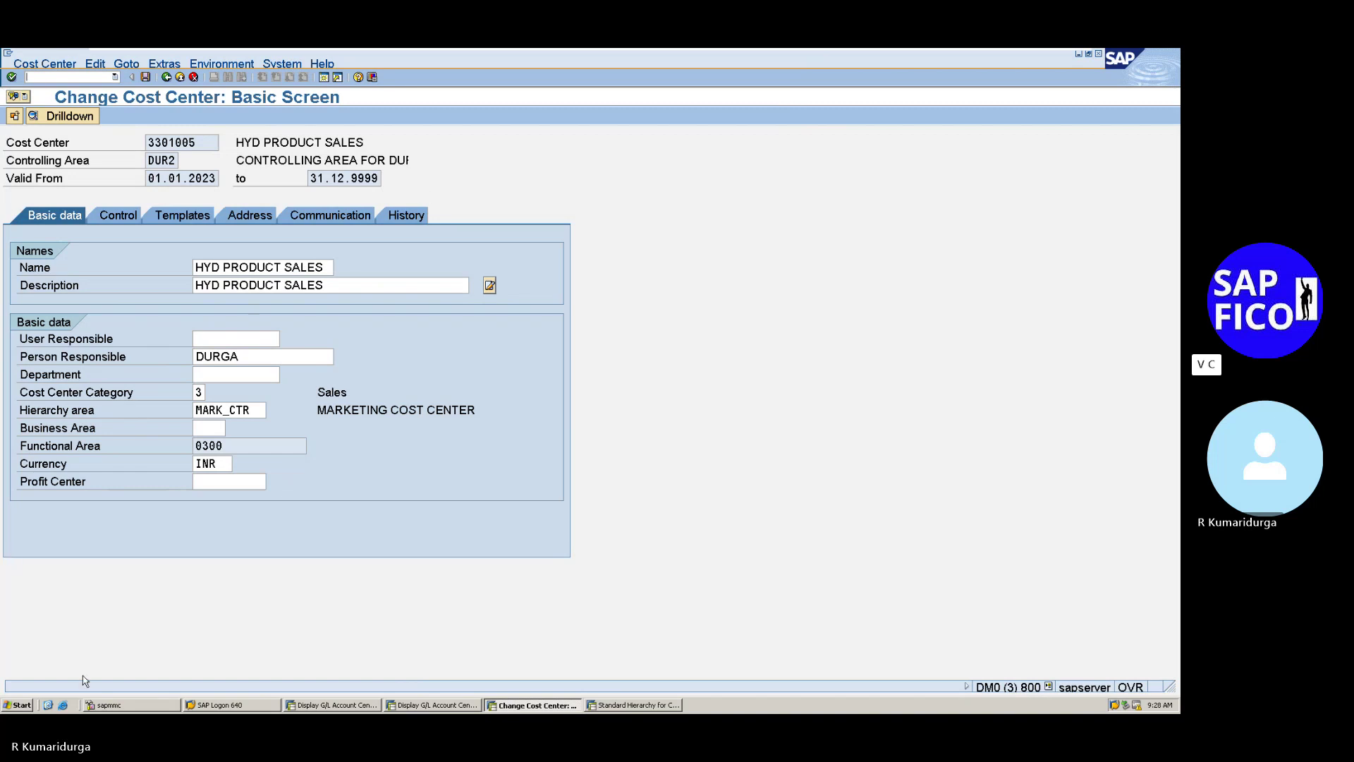
- Bring up the value search for the cost center's profit center and close it without choosing one
{"action": "left_click", "coordinate": [220, 482]}
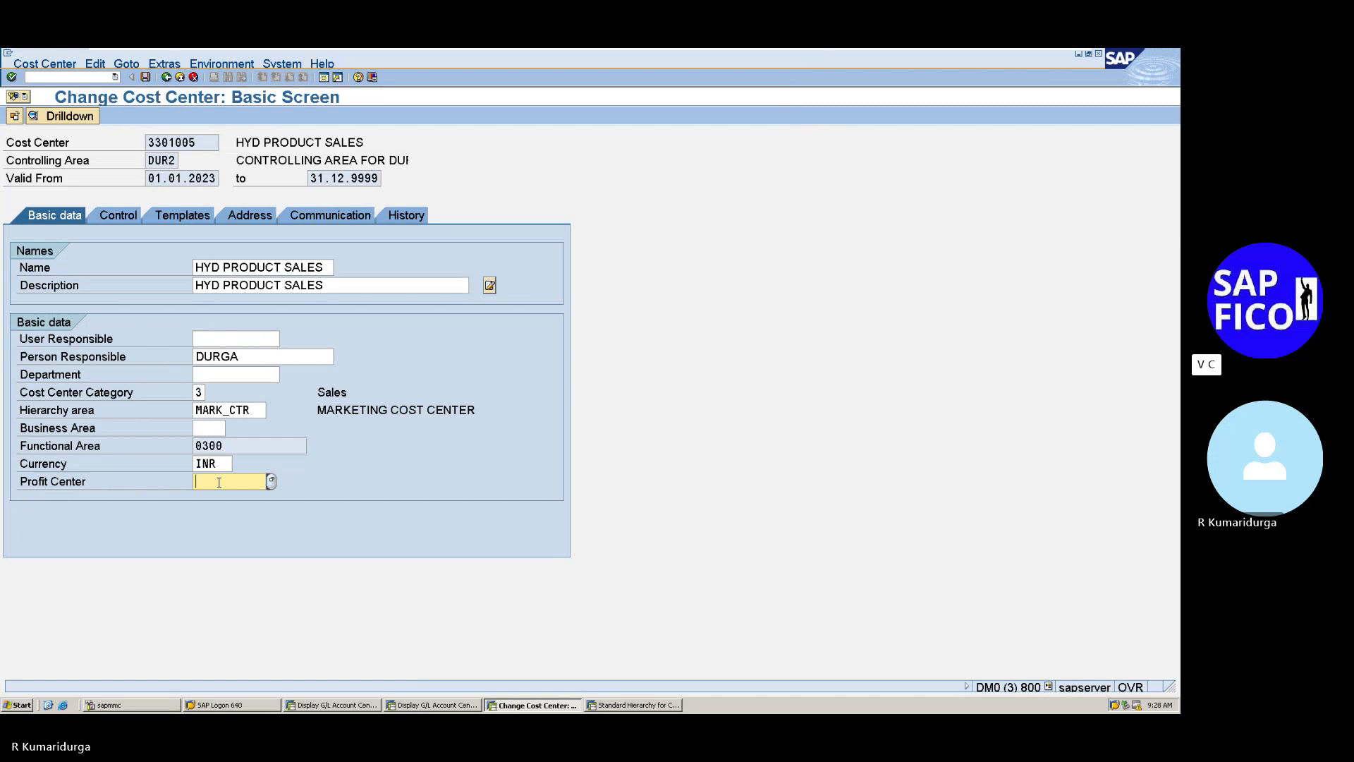
{"action": "left_click", "coordinate": [271, 482]}
{"action": "left_click", "coordinate": [275, 487]}
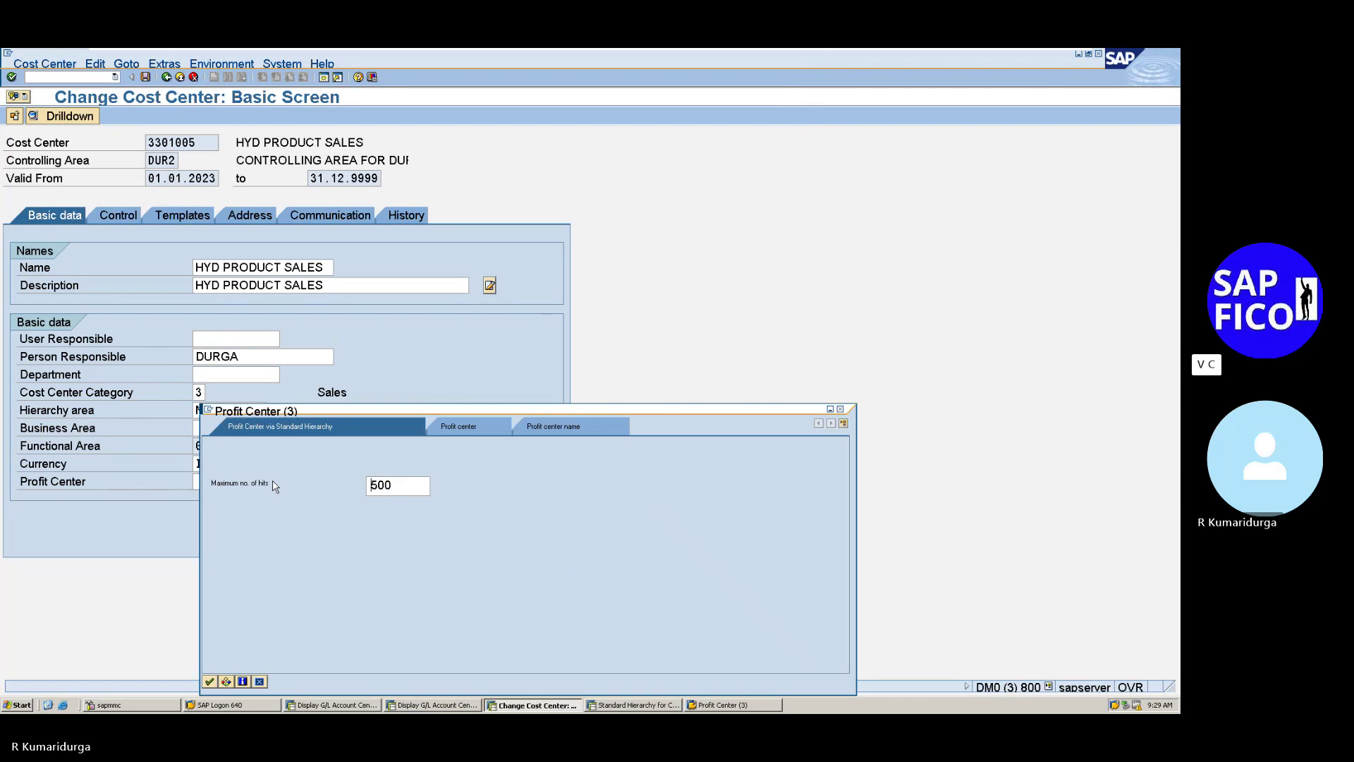
{"action": "left_click", "coordinate": [841, 413]}
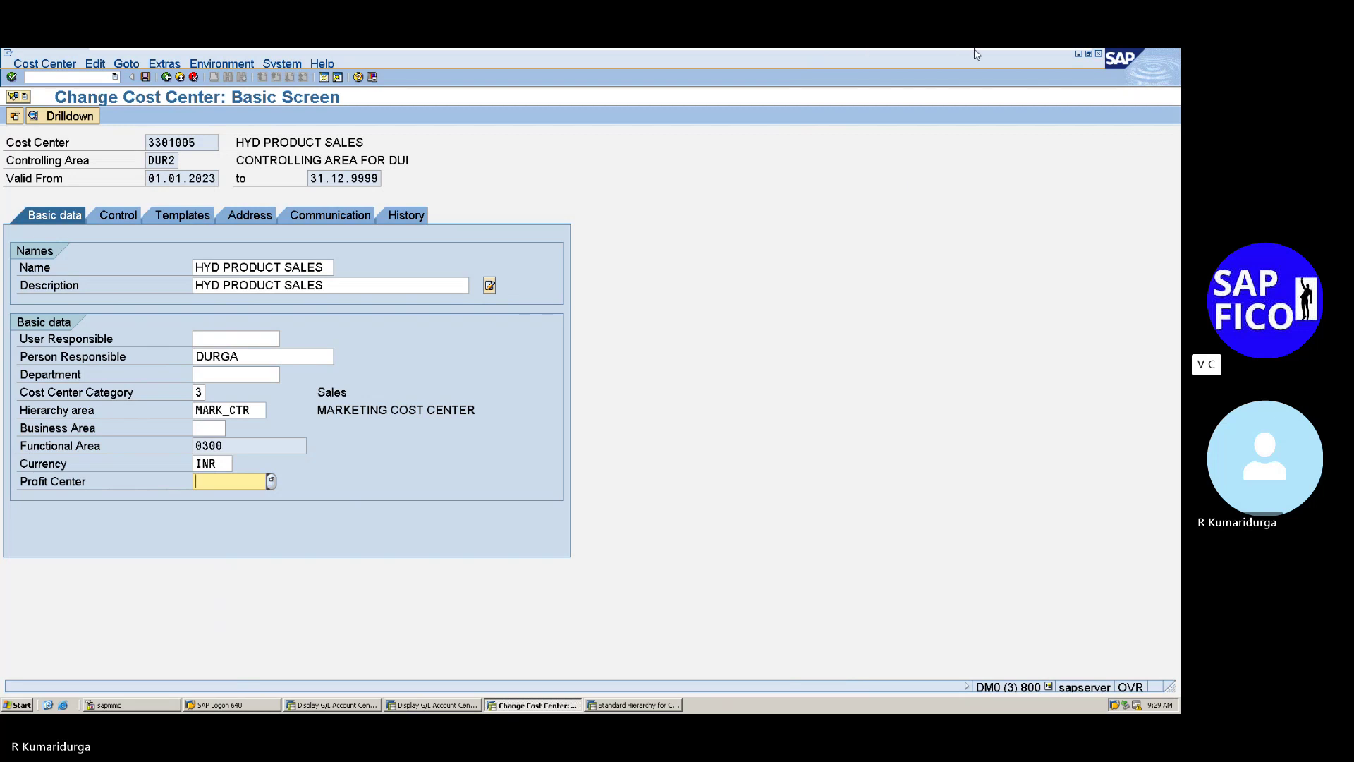
{"action": "mouse_move", "coordinate": [978, 51]}
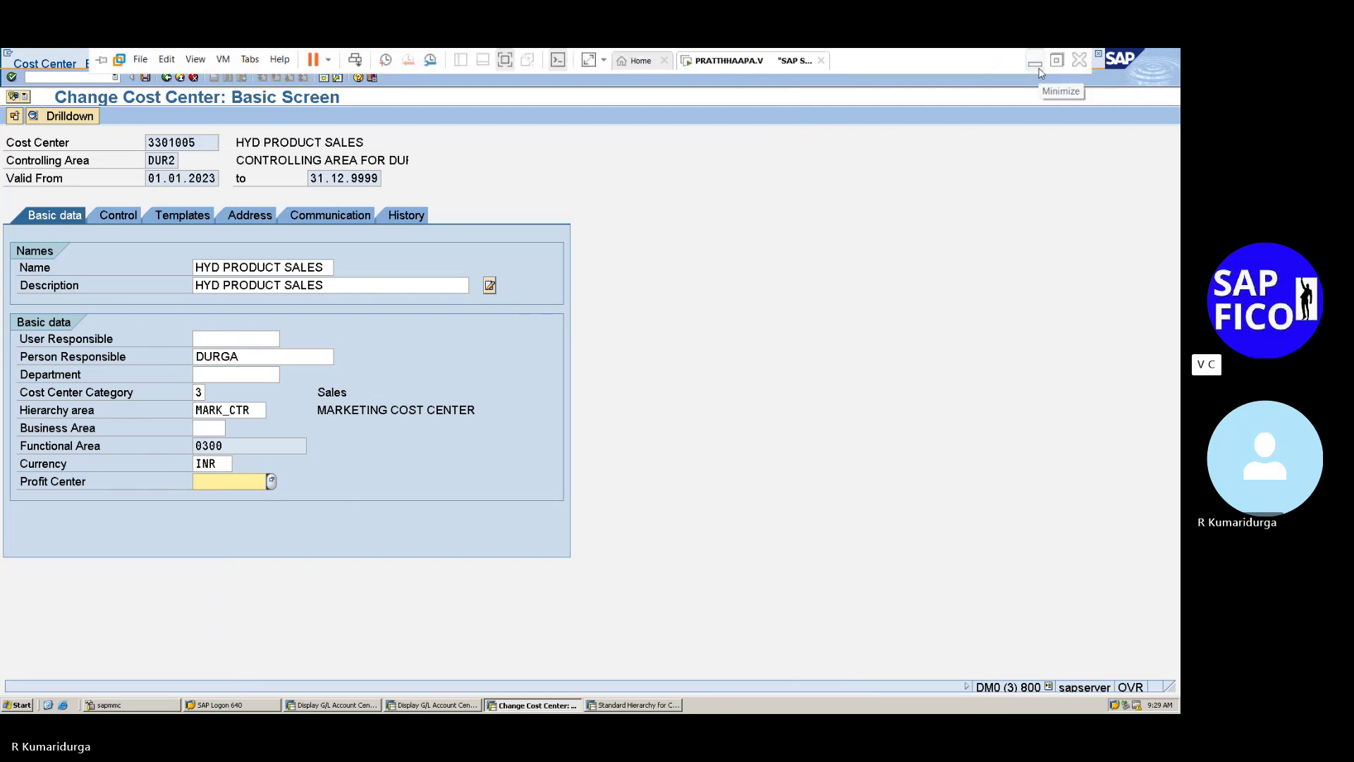